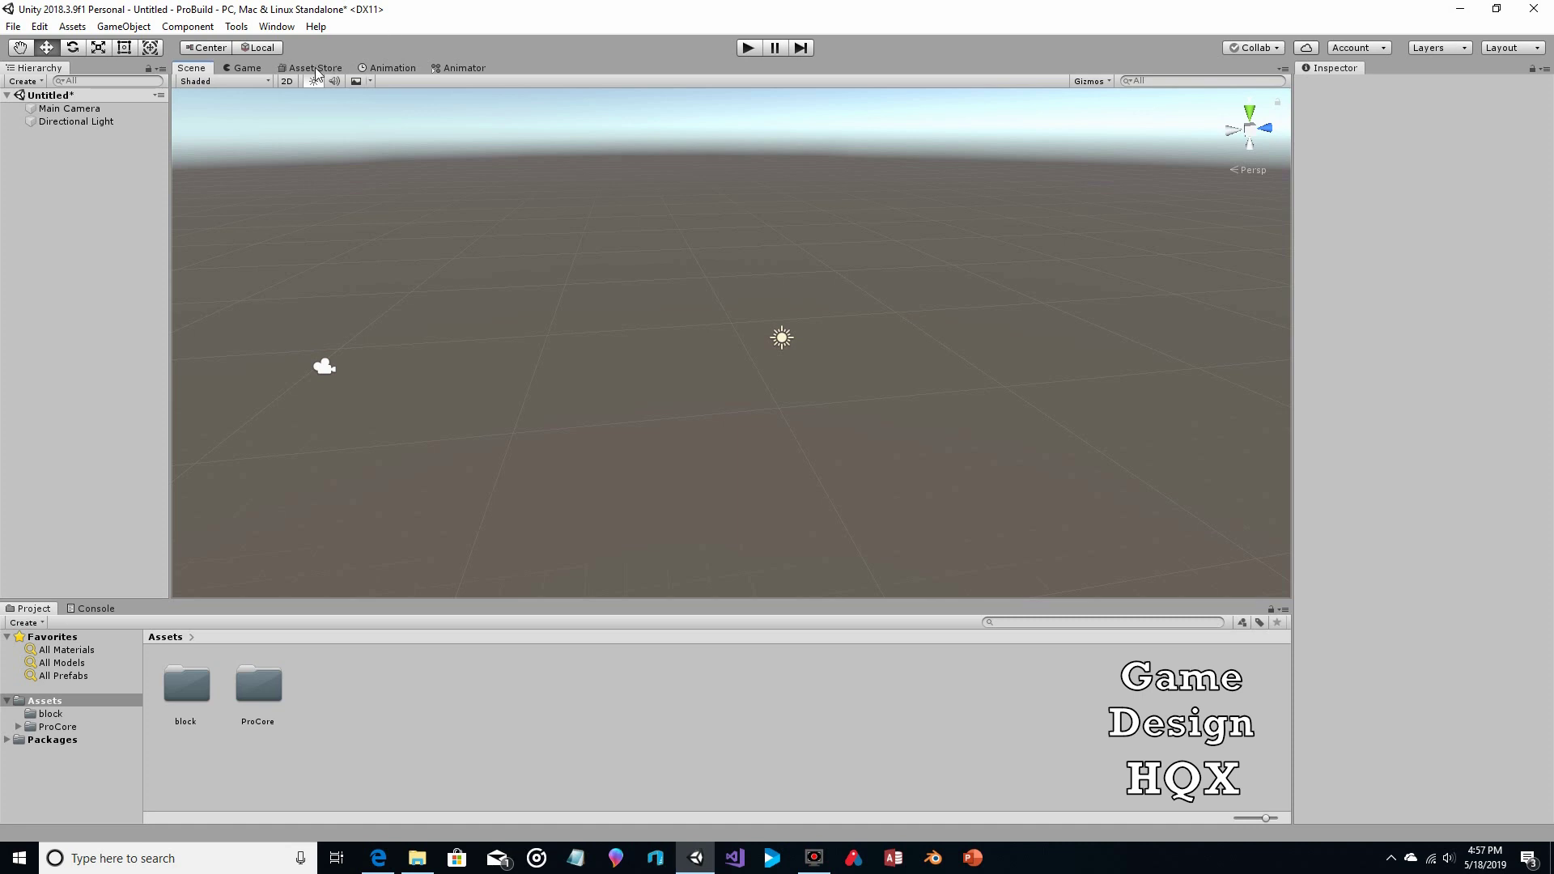
Check ProBuilder in the Package Manager, then close the Package Manager.
{"action": "left_click", "coordinate": [285, 31]}
{"action": "left_click", "coordinate": [296, 128]}
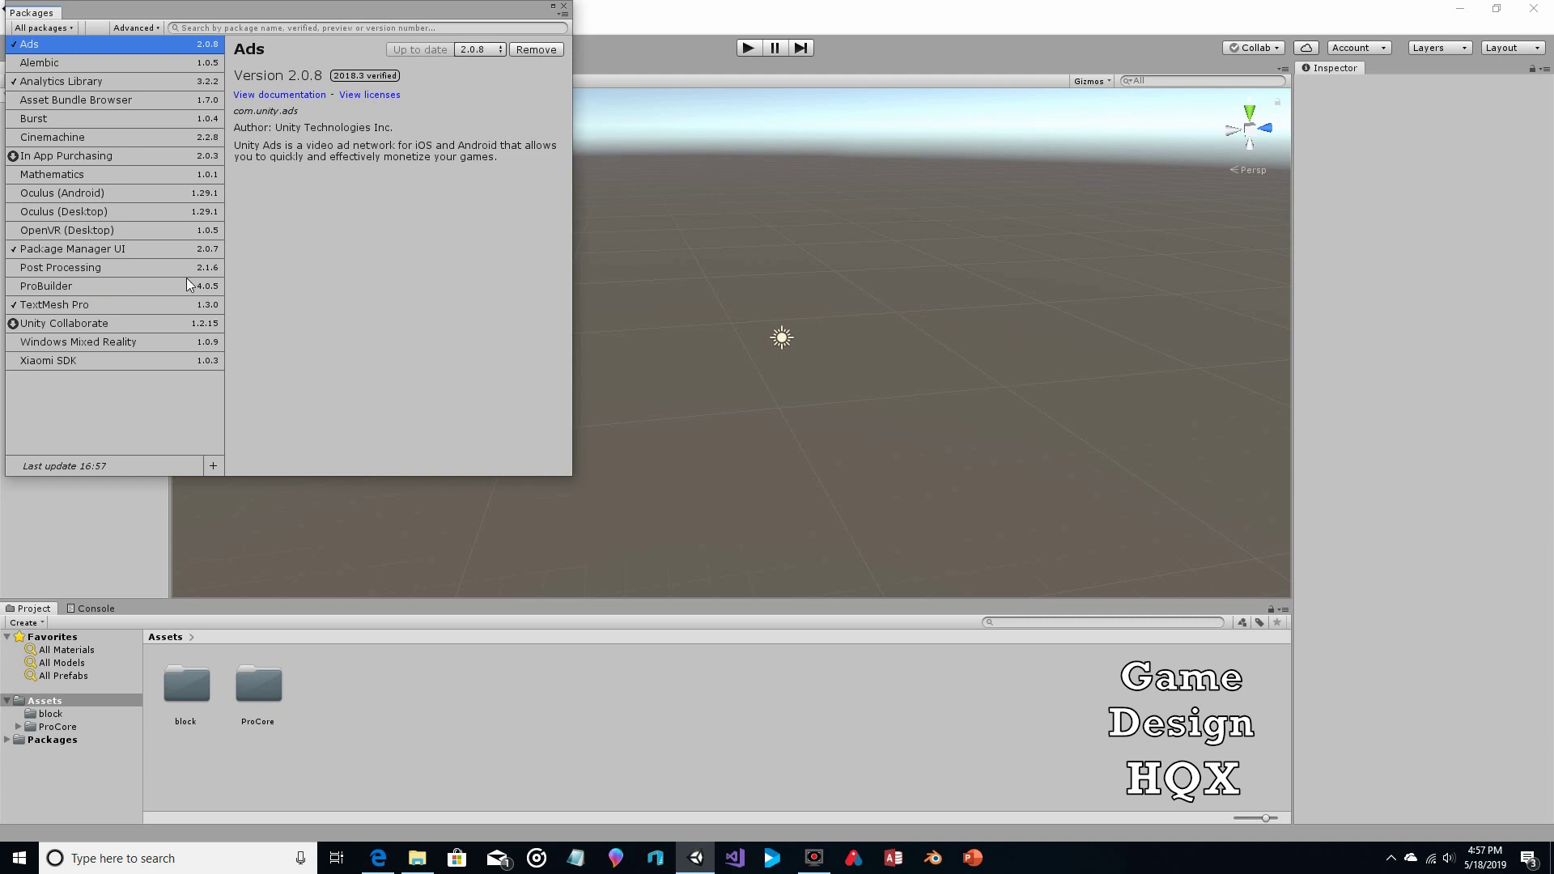
{"action": "left_click", "coordinate": [566, 9]}
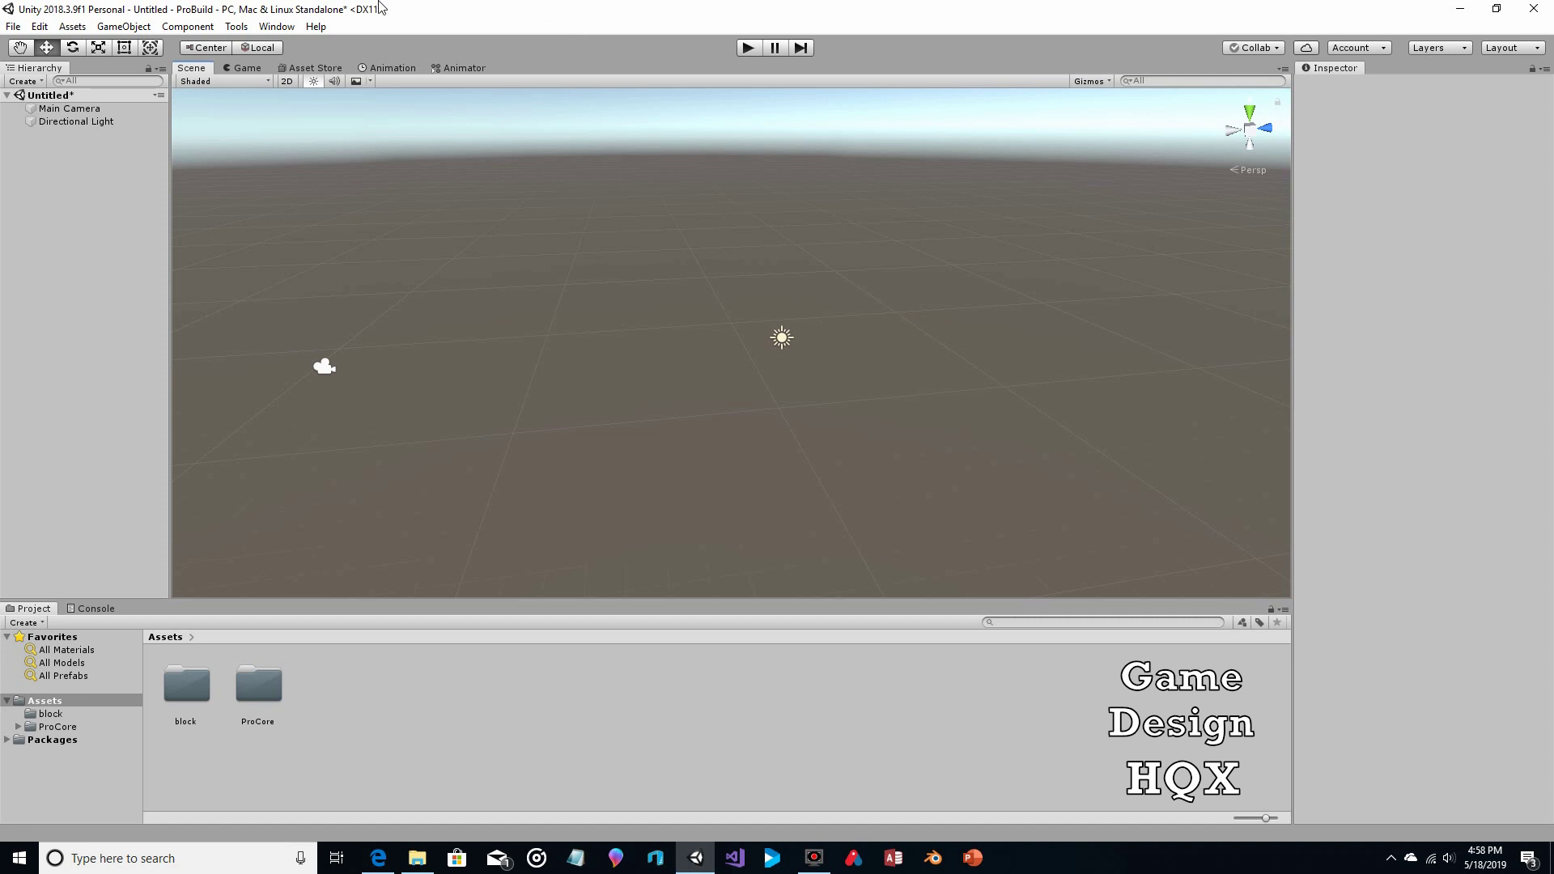
Open the ProBuilder window from Tools > ProBuilder.
{"action": "left_click", "coordinate": [237, 29]}
{"action": "mouse_move", "coordinate": [259, 45]}
{"action": "left_click", "coordinate": [442, 105]}
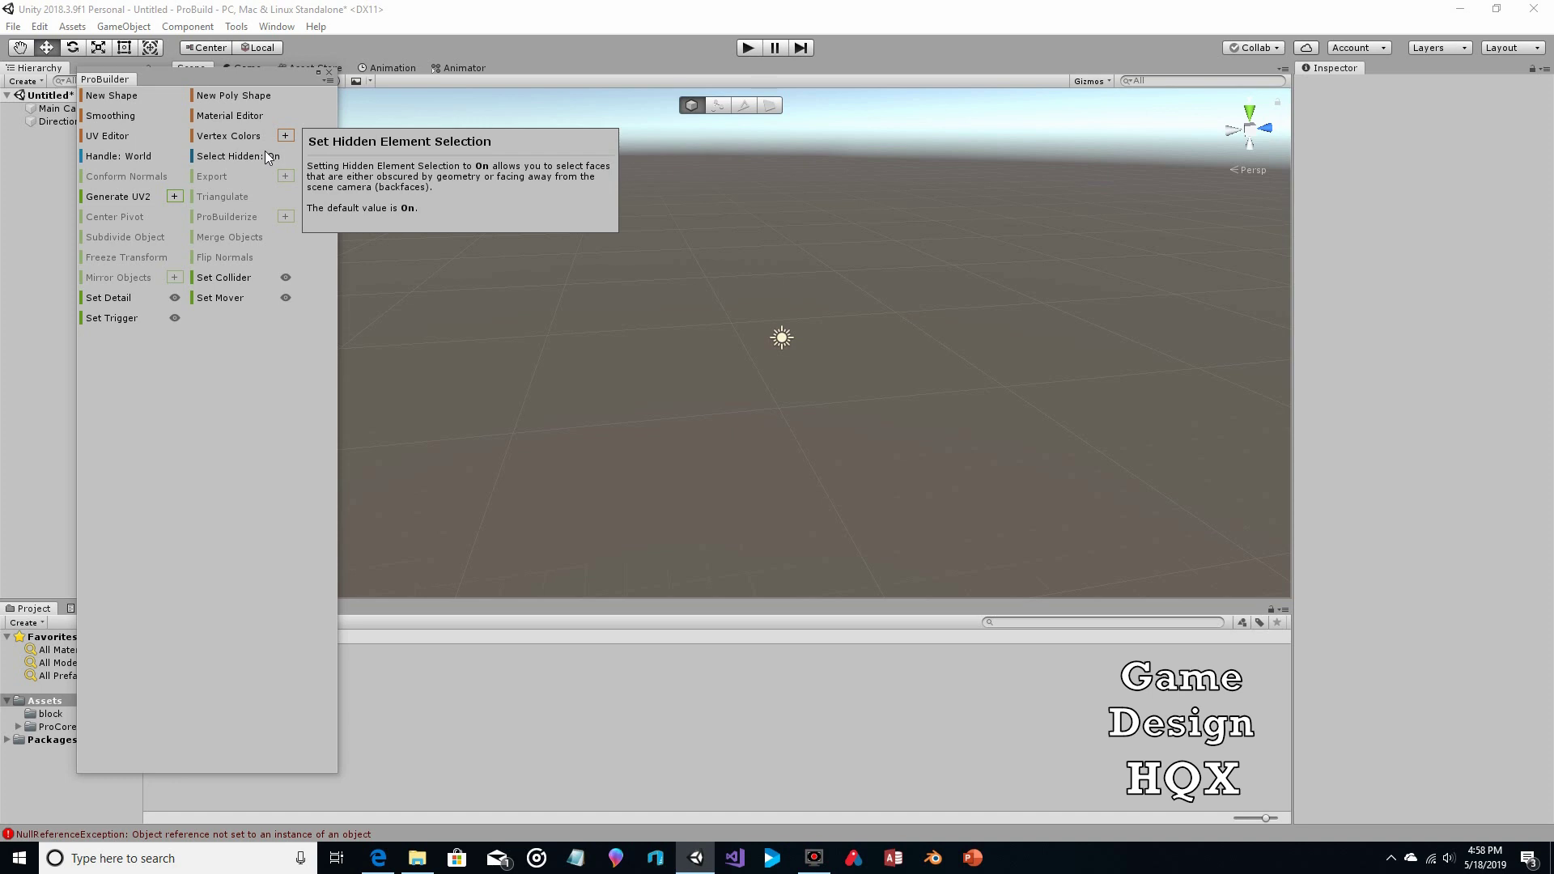
Build a 24-sided ProBuilder cone and close the shape tool.
{"action": "left_click", "coordinate": [103, 96]}
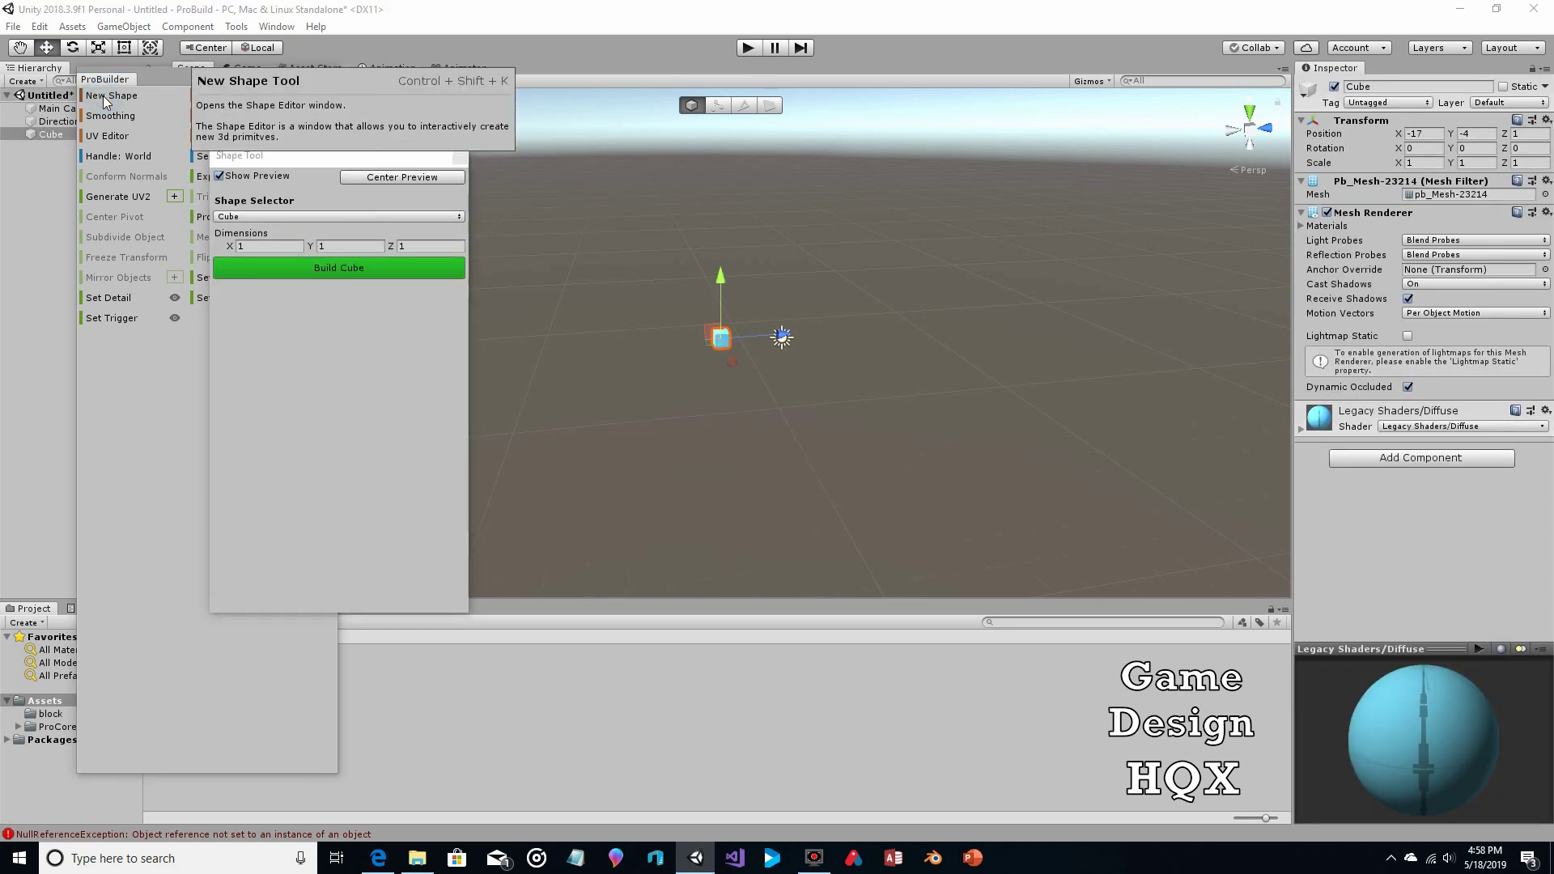
{"action": "left_click", "coordinate": [279, 216]}
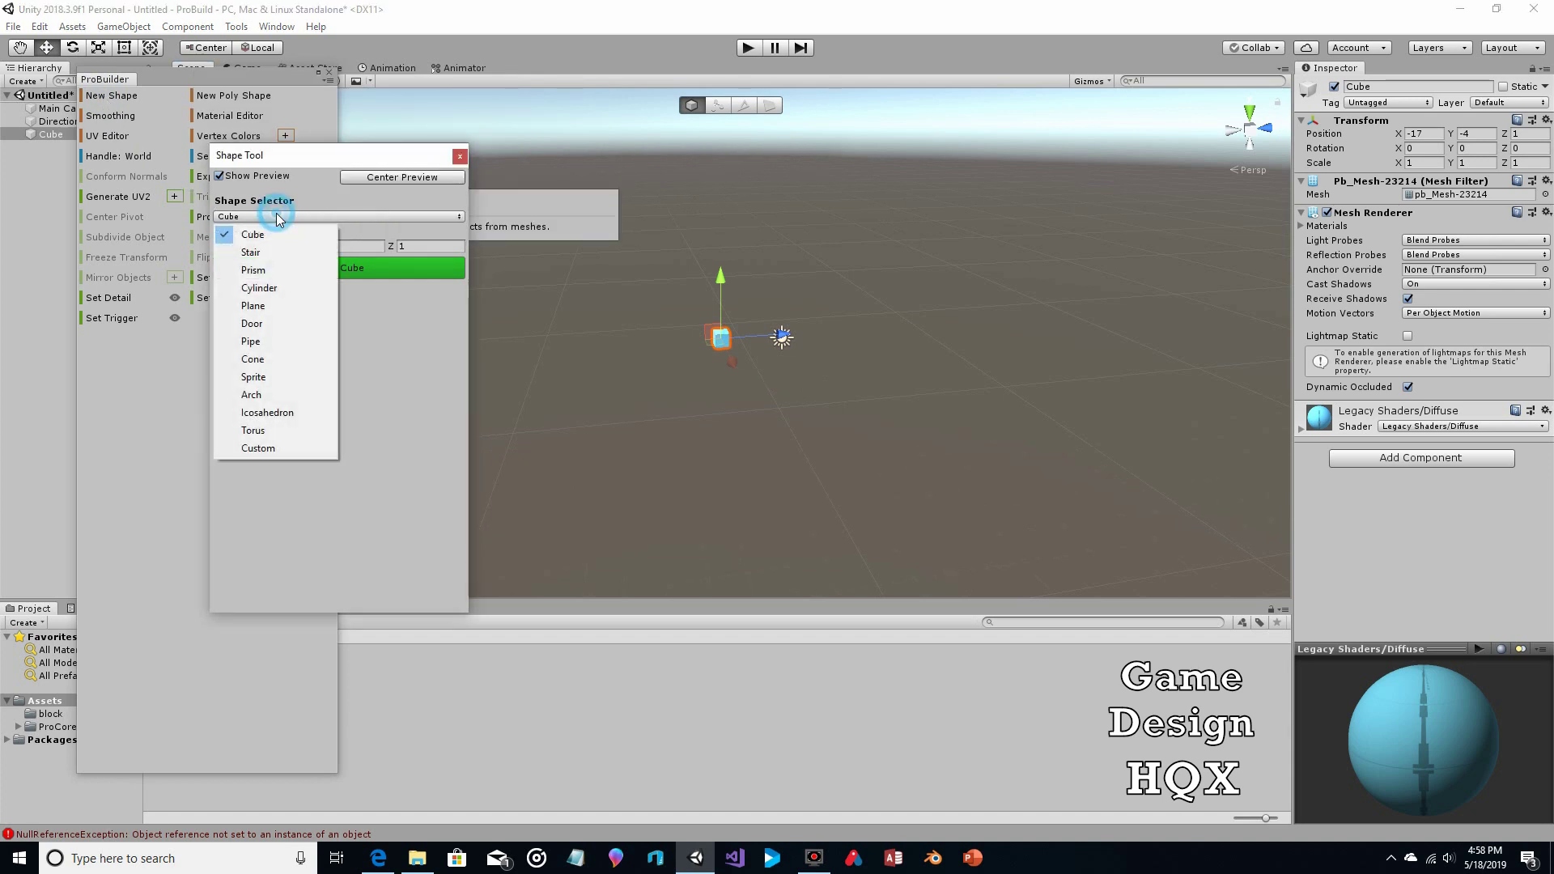
{"action": "left_click", "coordinate": [266, 357]}
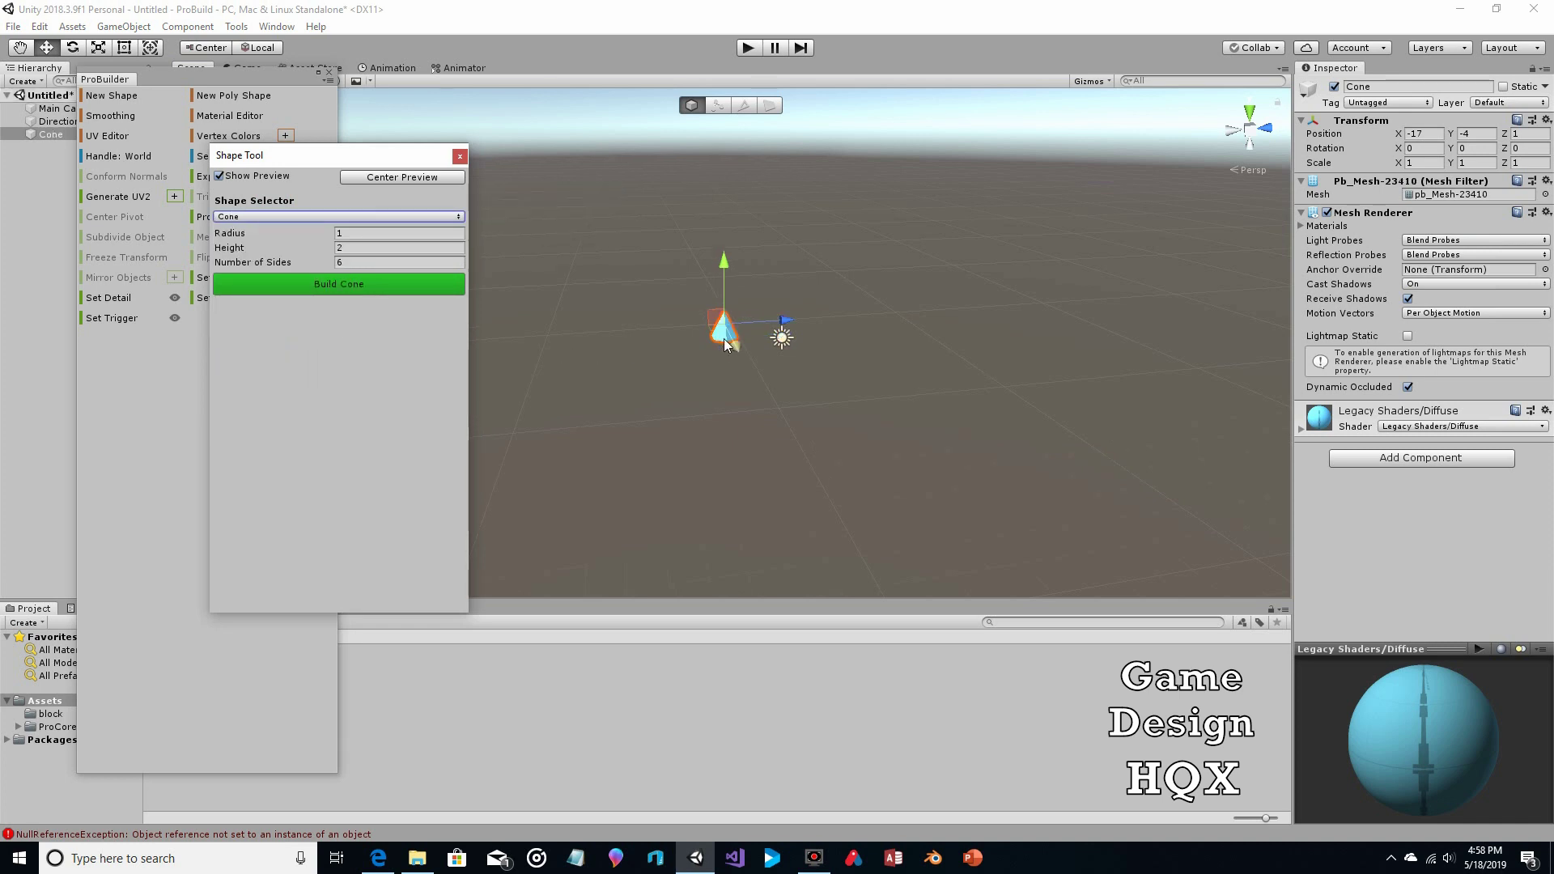
{"action": "left_click", "coordinate": [374, 262]}
{"action": "type", "text": "24"}
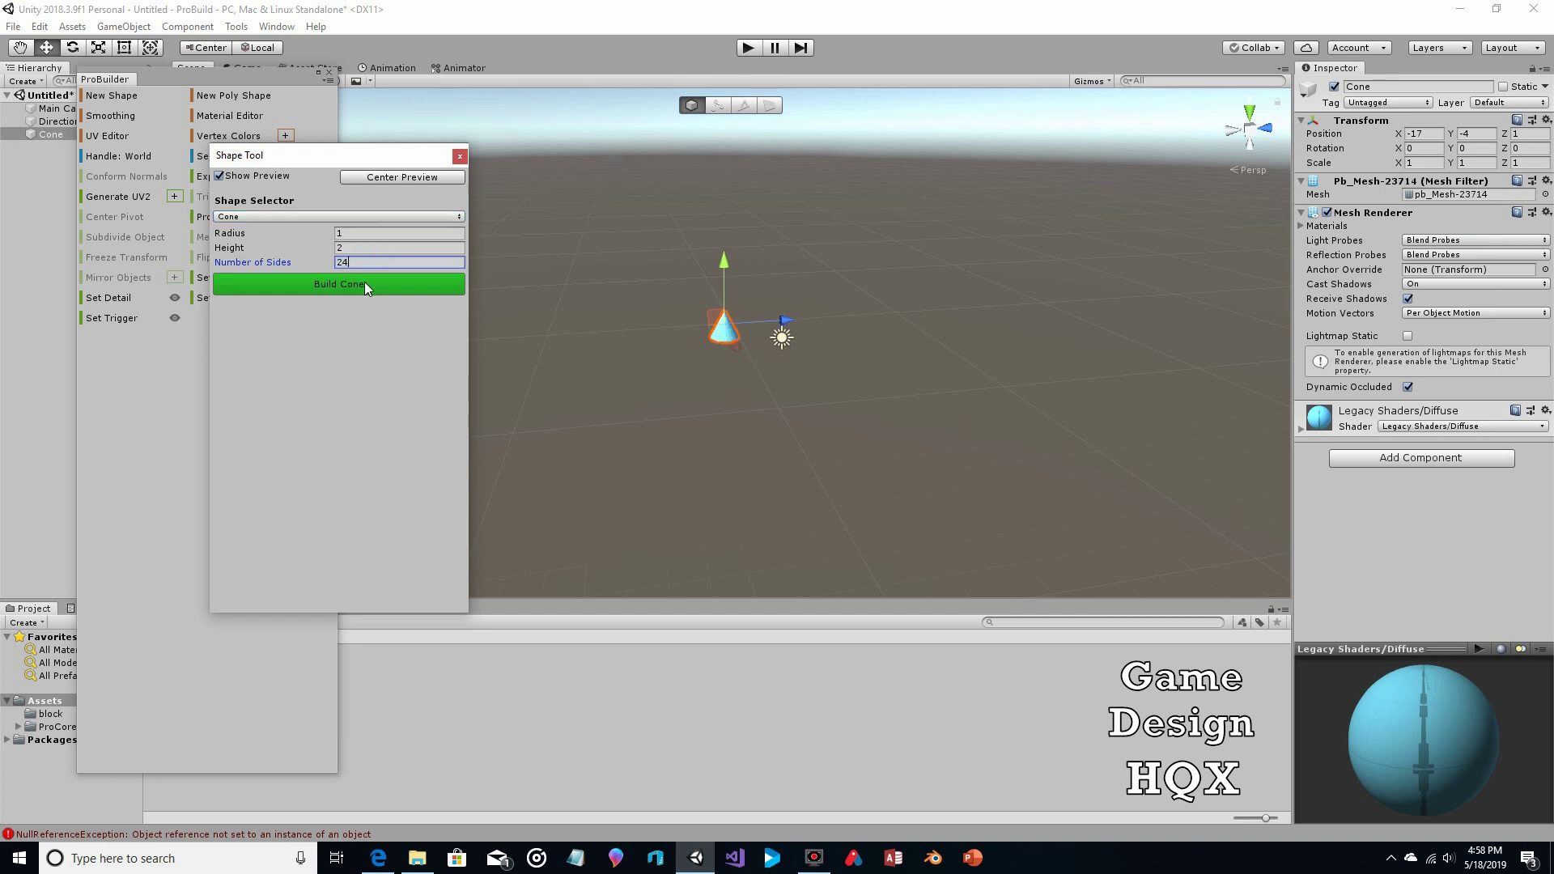
{"action": "left_click", "coordinate": [361, 285]}
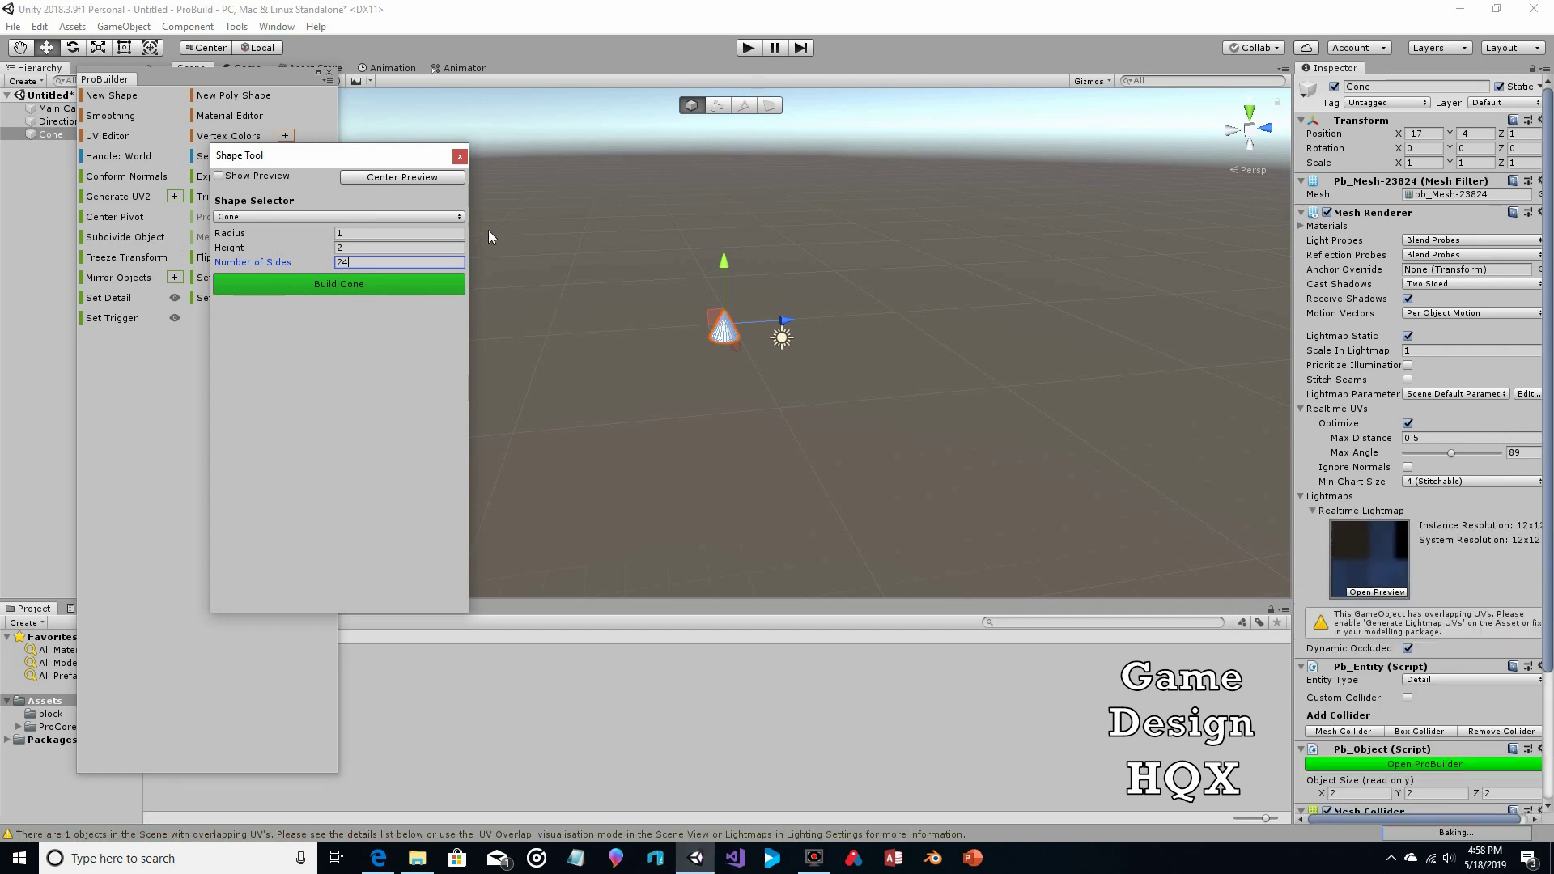
{"action": "left_click", "coordinate": [460, 156]}
Zoom in and pan so the cone sits centred up close, back on the Move tool.
{"action": "scroll", "coordinate": [732, 369], "scroll_direction": "up", "scroll_amount": 5}
{"action": "scroll", "coordinate": [731, 363], "scroll_direction": "up", "scroll_amount": 5}
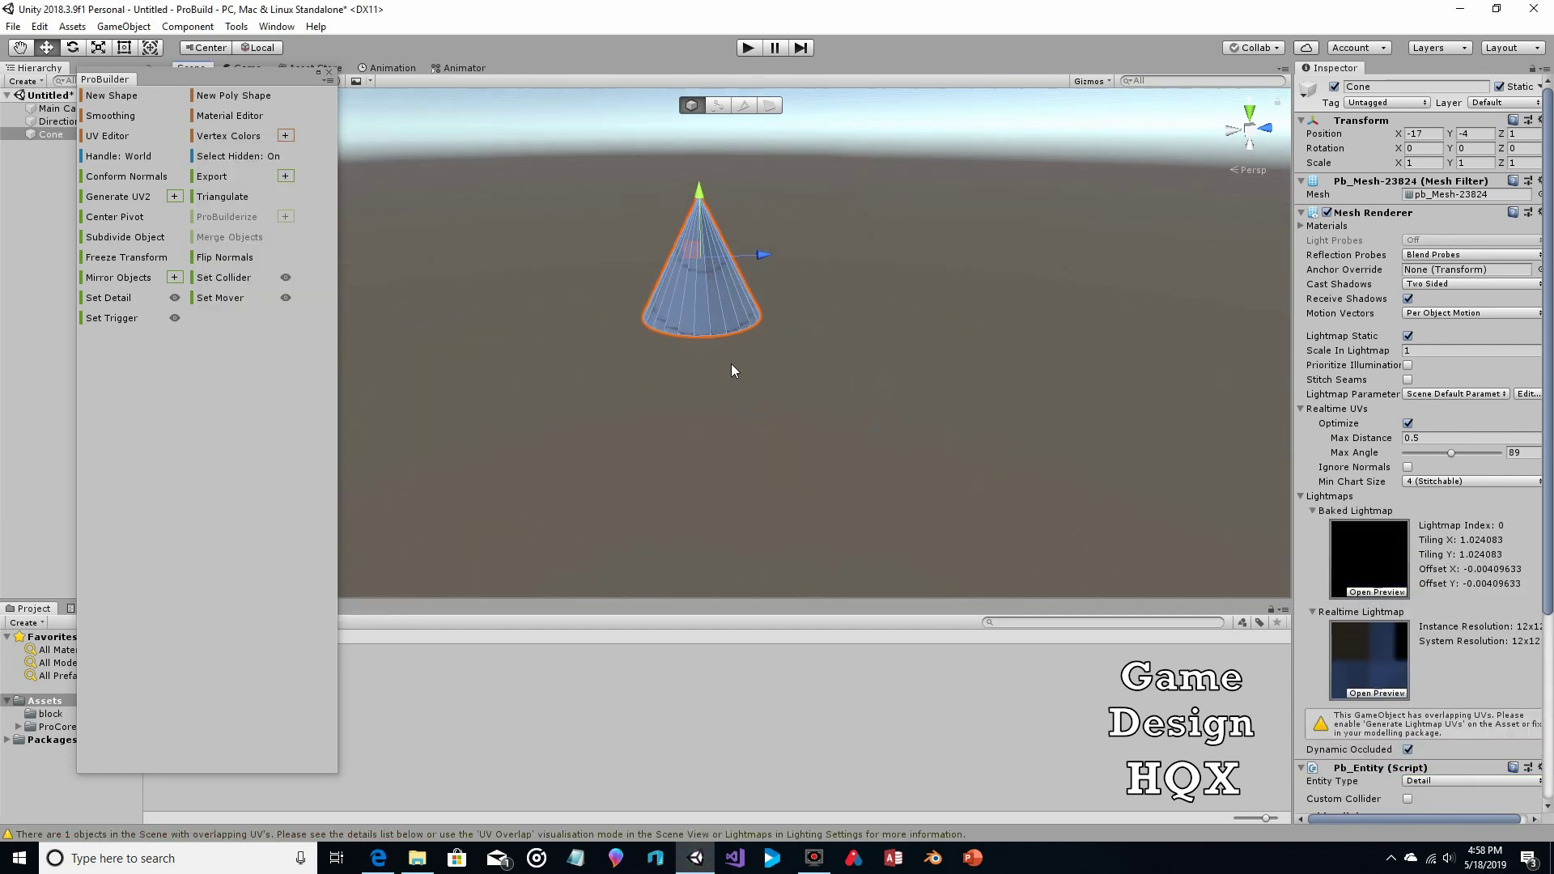
{"action": "left_click", "coordinate": [20, 47]}
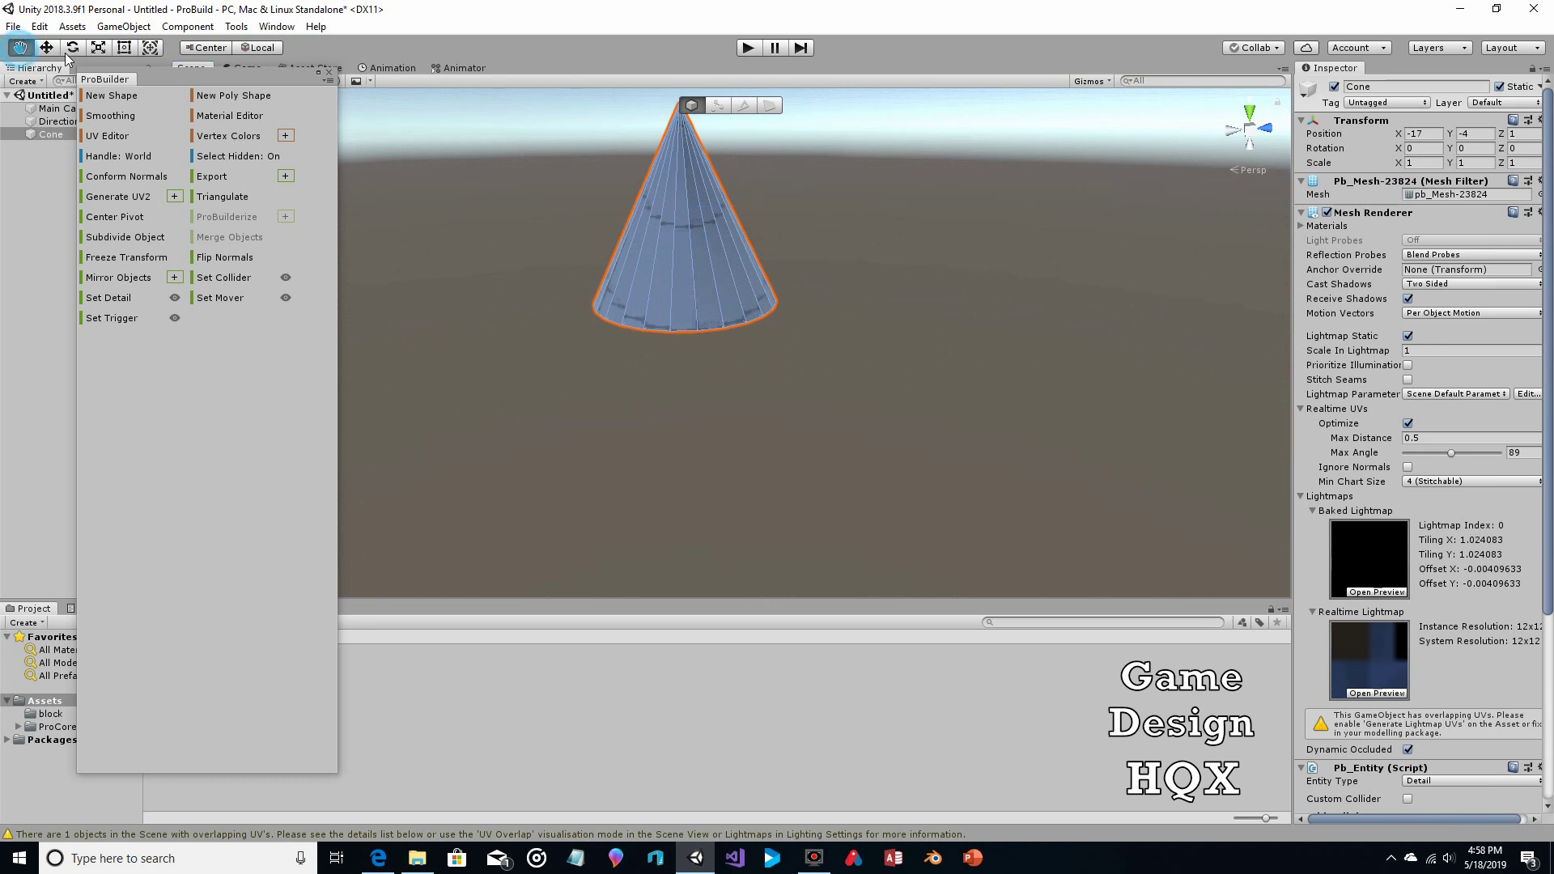
{"action": "left_click_drag", "start_coordinate": [818, 152], "coordinate": [796, 272]}
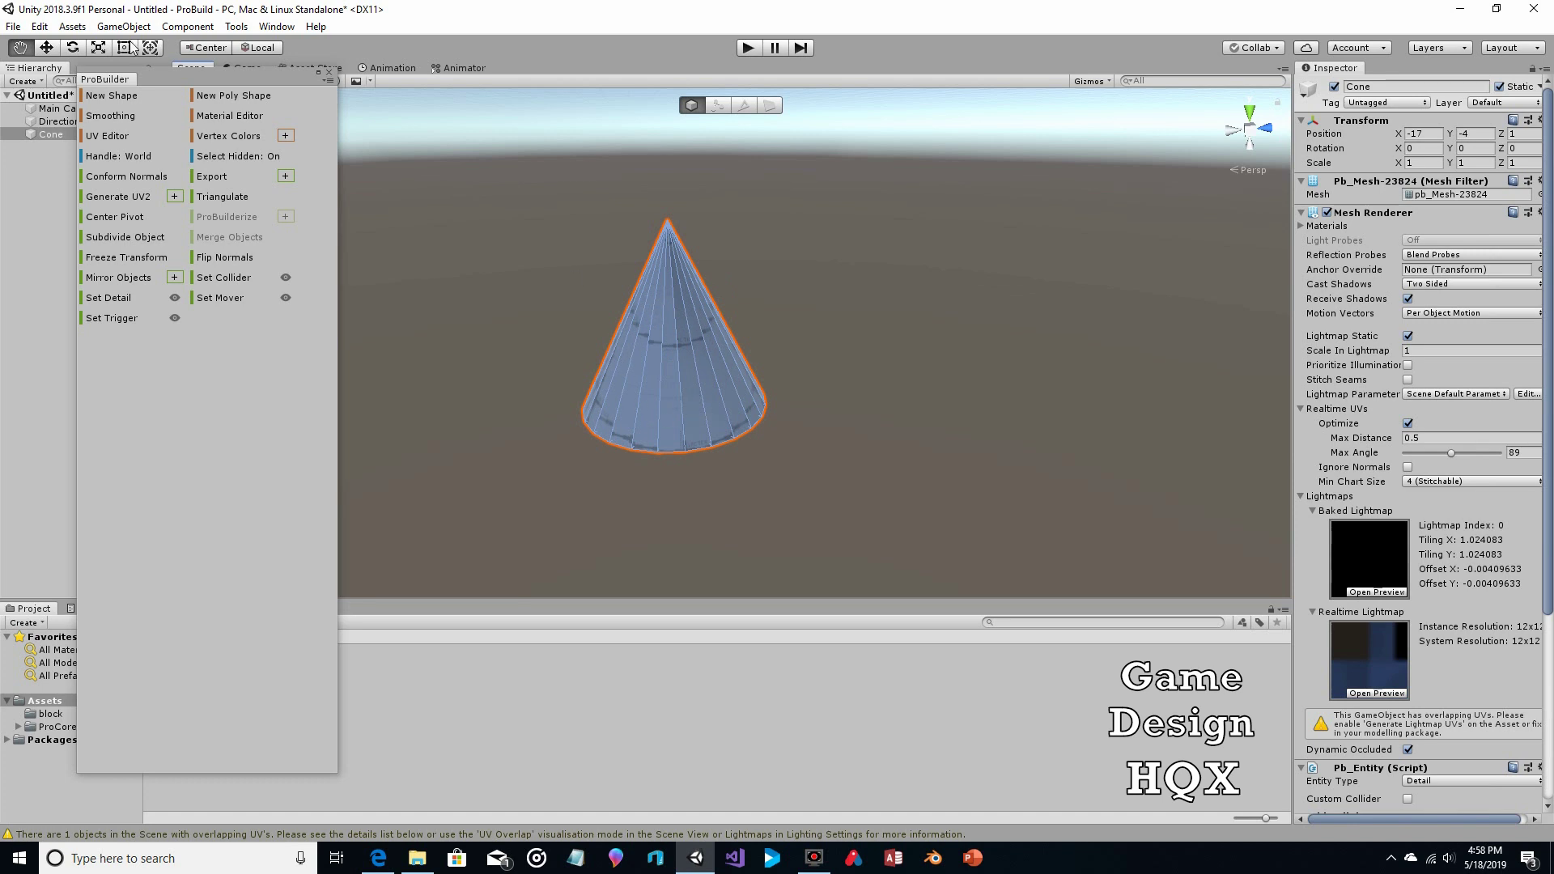
{"action": "key", "text": "w"}
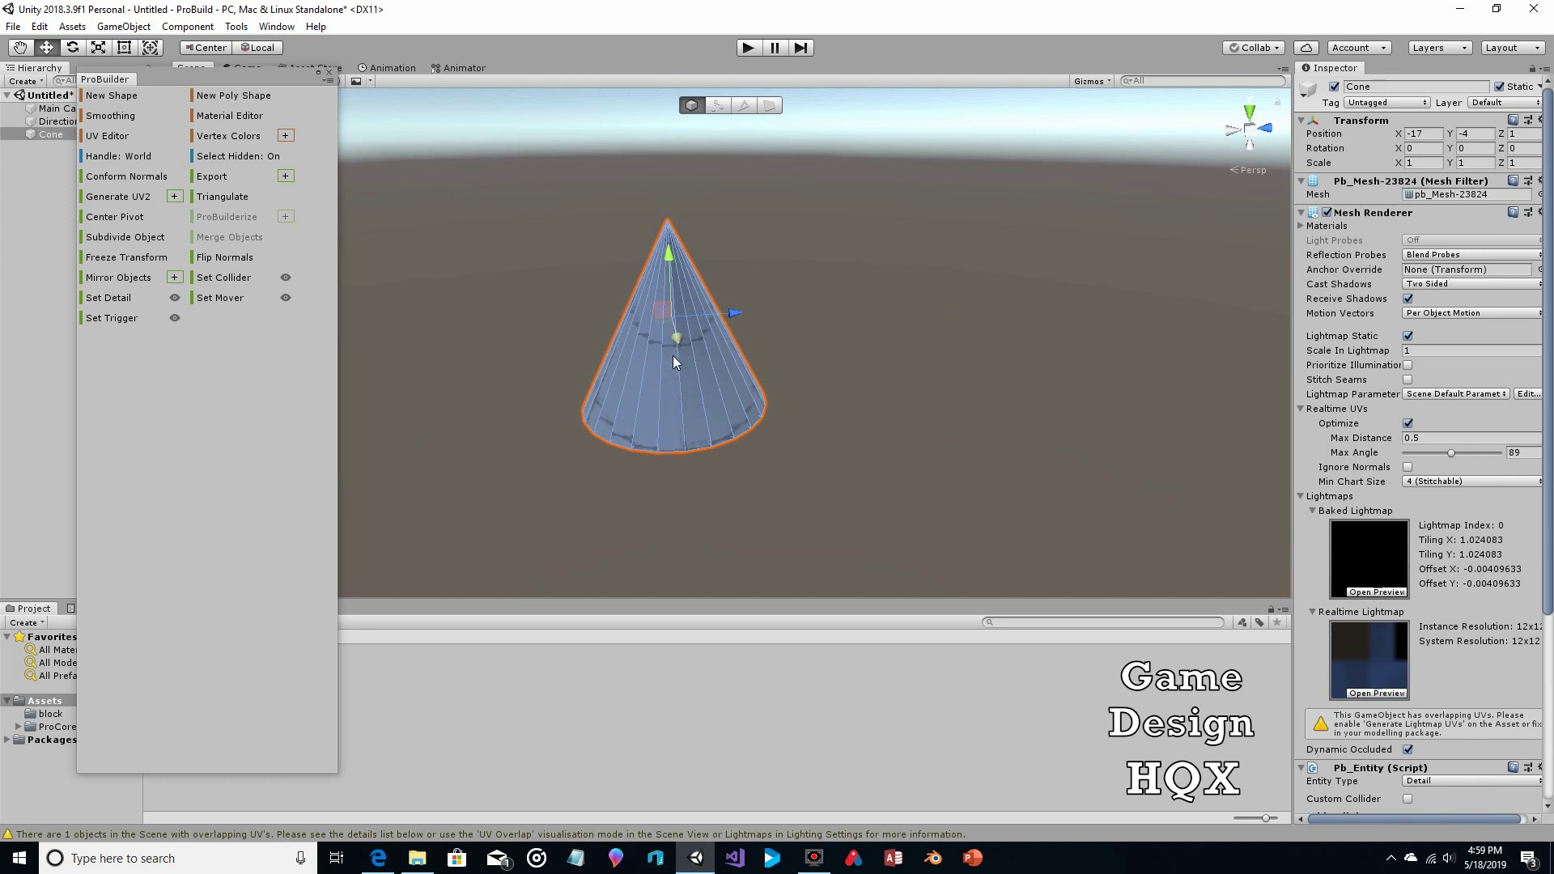
Try picking a cone vertex, edge and face, ending in ProBuilder Vertex mode.
{"action": "left_click", "coordinate": [716, 106]}
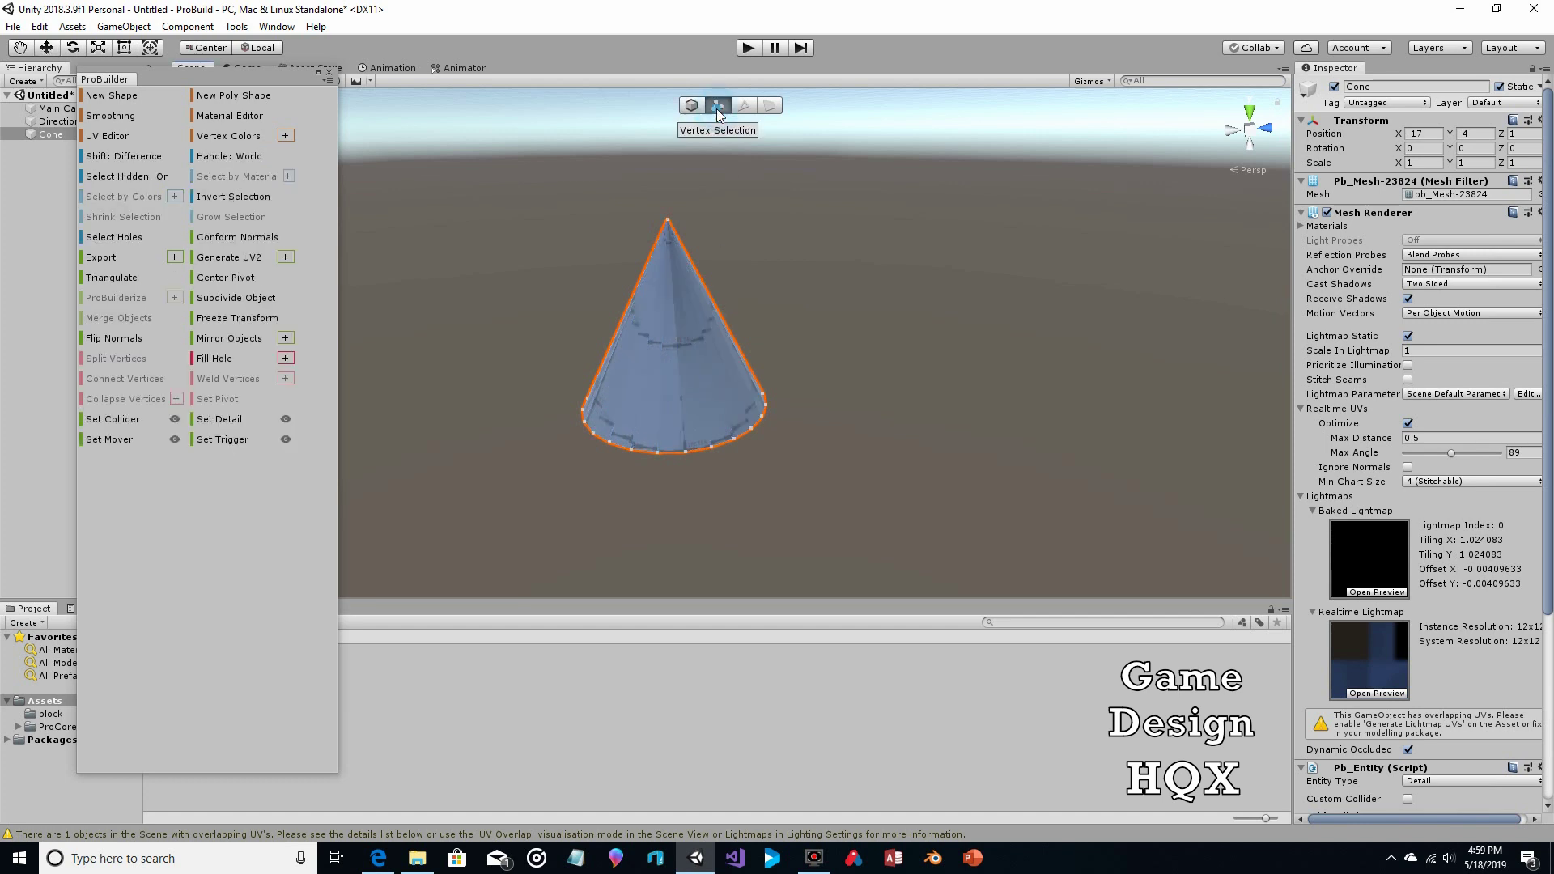
{"action": "left_click", "coordinate": [684, 449]}
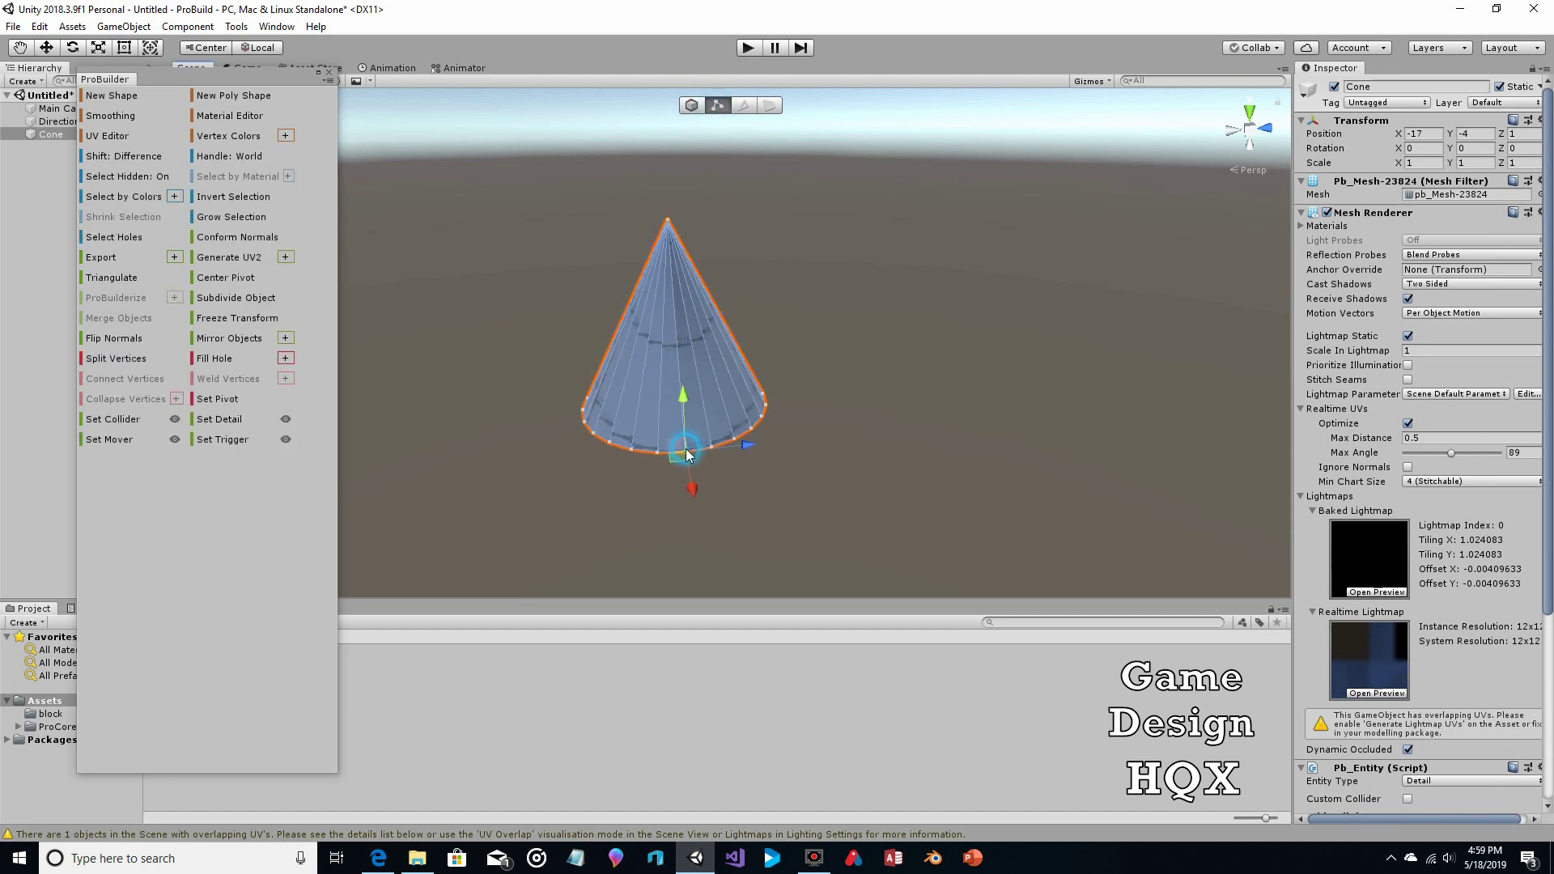
{"action": "left_click", "coordinate": [744, 106]}
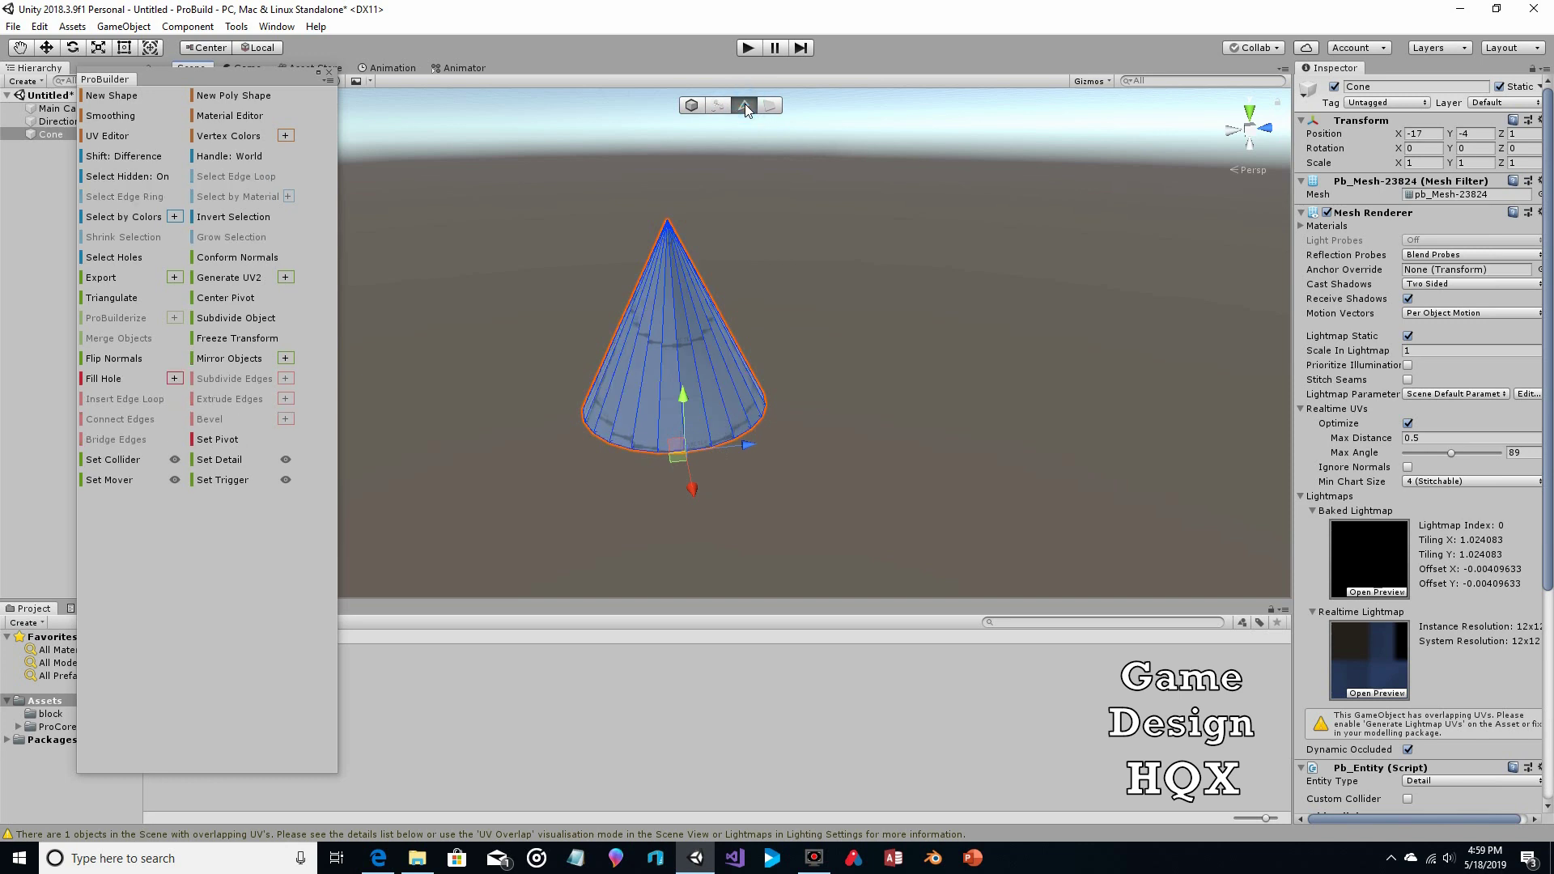
{"action": "left_click", "coordinate": [677, 351]}
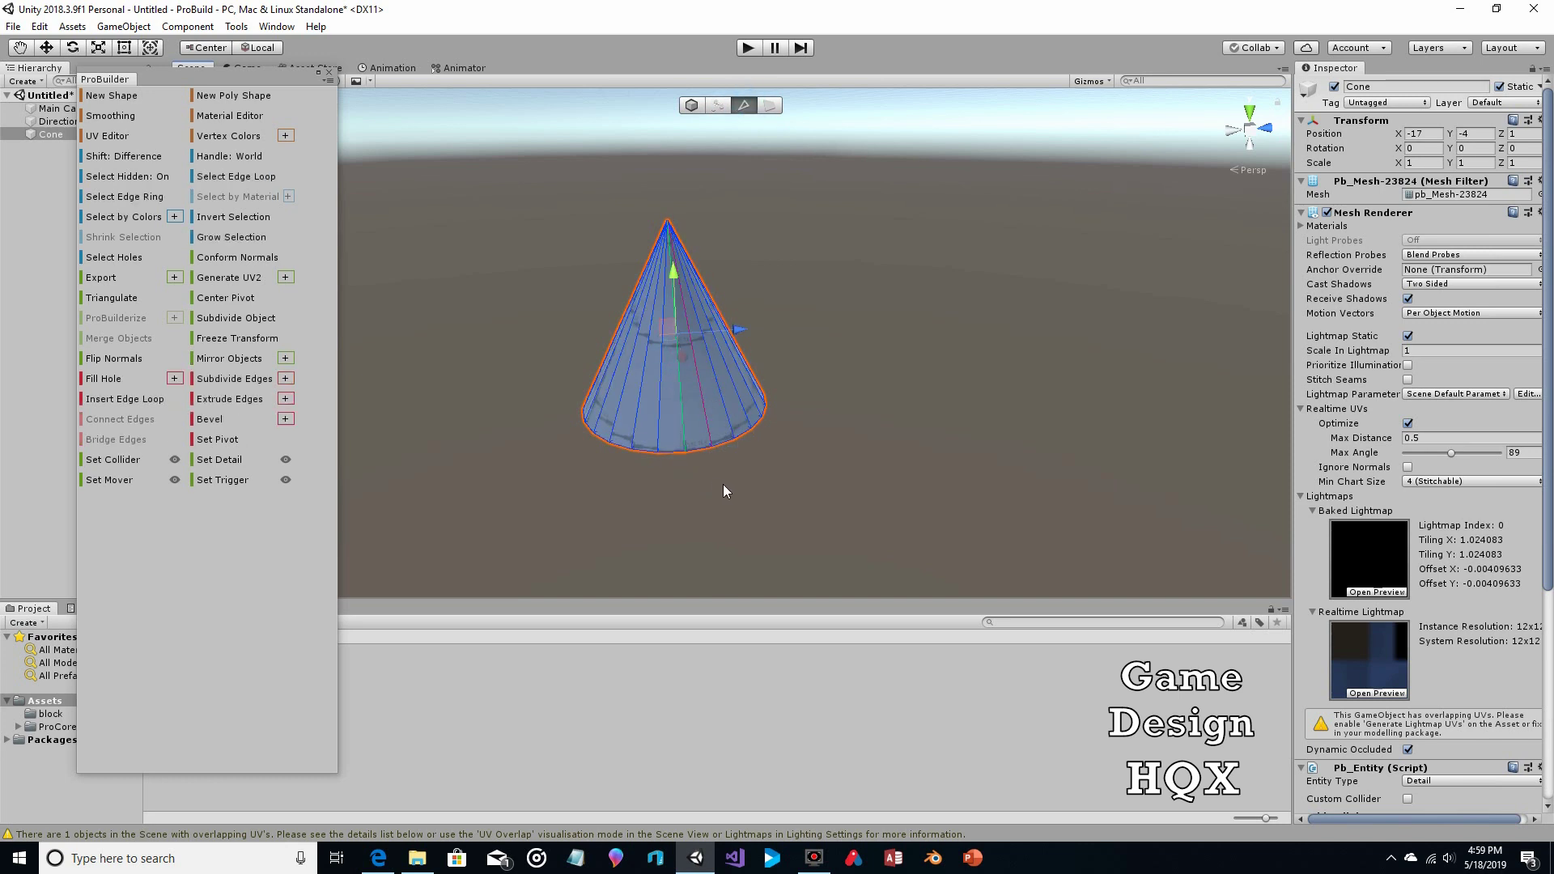
{"action": "left_click", "coordinate": [771, 106]}
{"action": "left_click", "coordinate": [671, 424]}
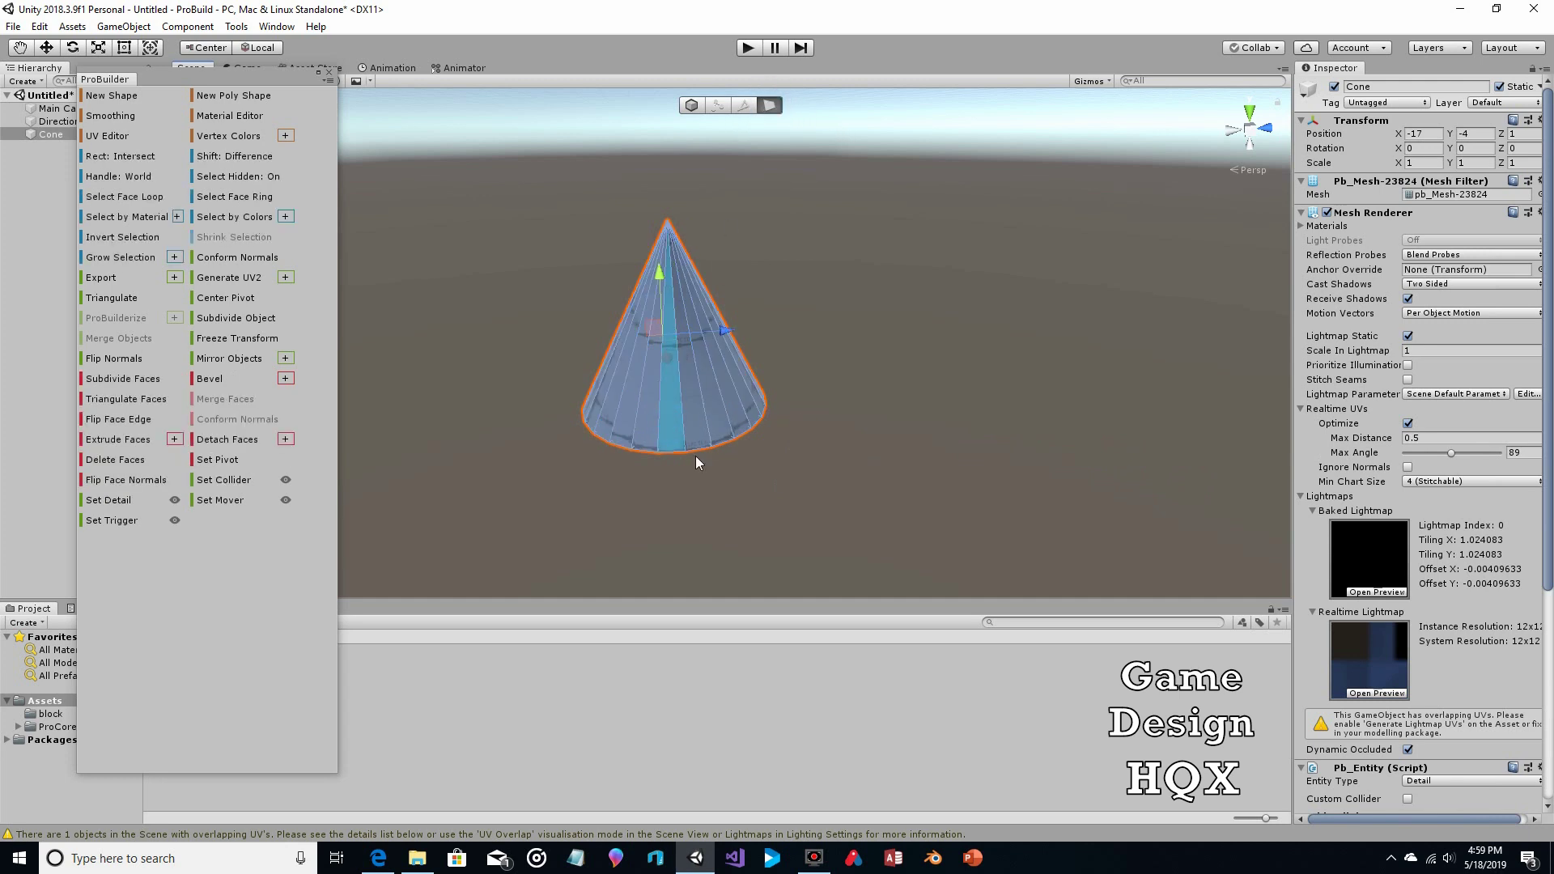
{"action": "left_click", "coordinate": [718, 106]}
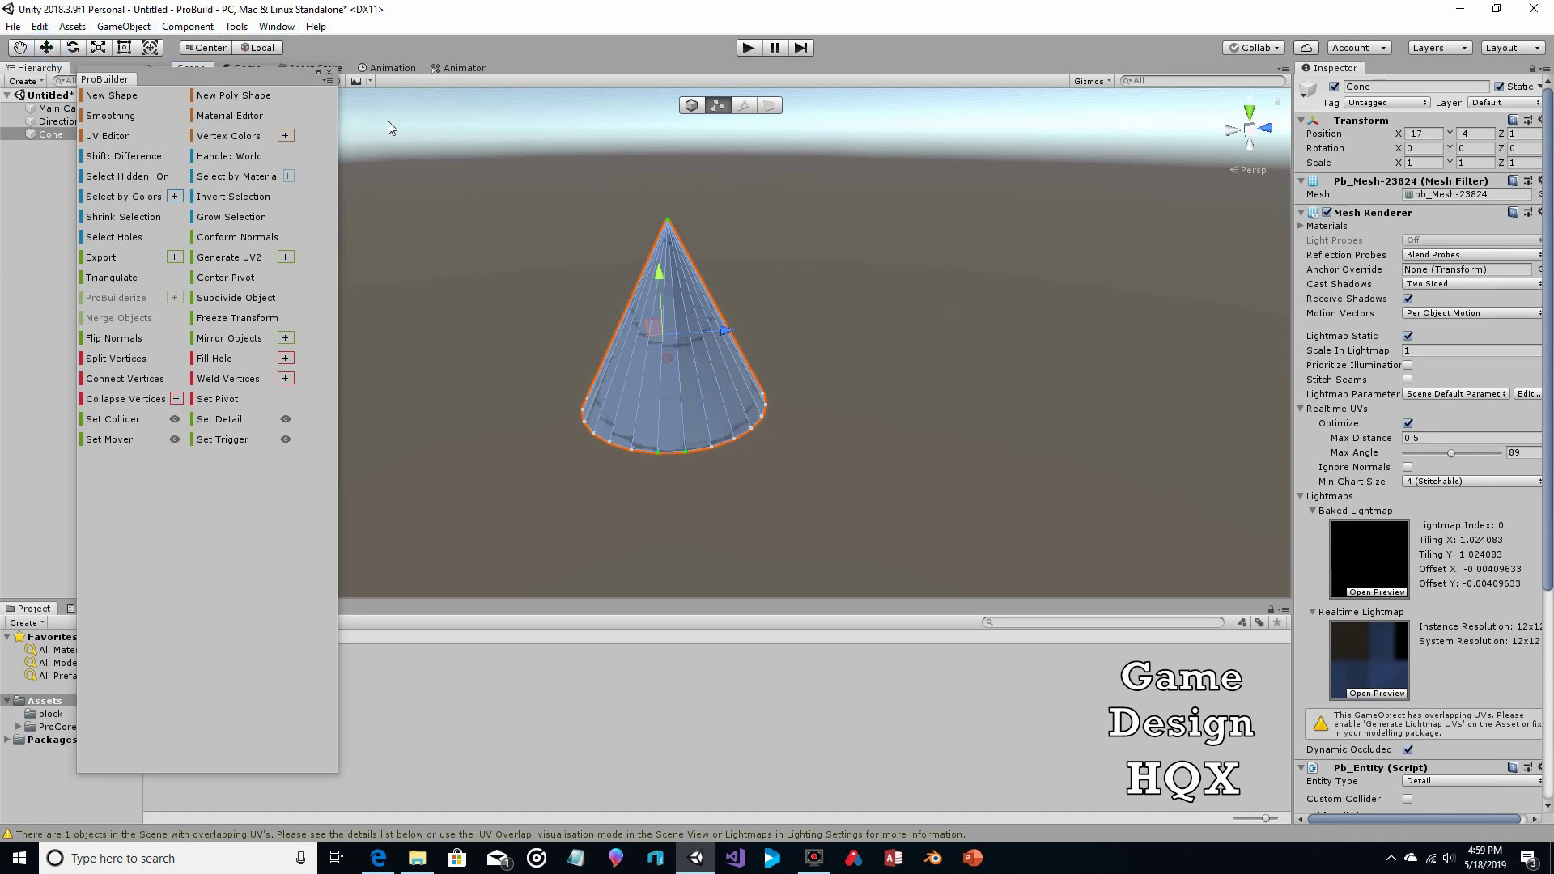
Pull the front bottom-rim vertex of the cone up and inward.
{"action": "left_click", "coordinate": [656, 451]}
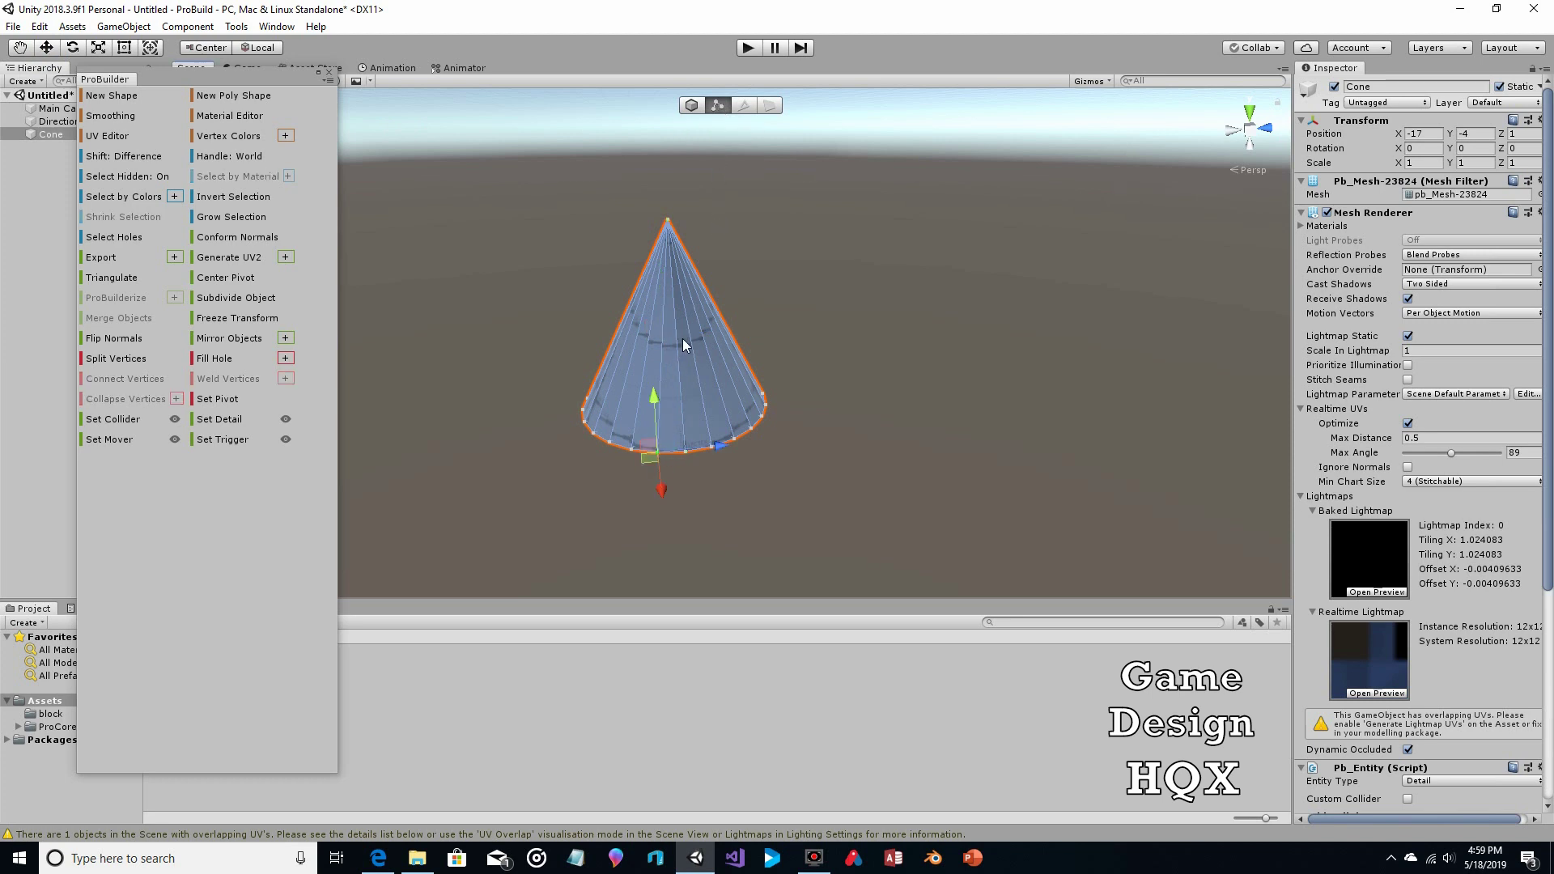
{"action": "left_click_drag", "start_coordinate": [663, 502], "coordinate": [662, 477]}
{"action": "left_click_drag", "start_coordinate": [711, 431], "coordinate": [710, 441]}
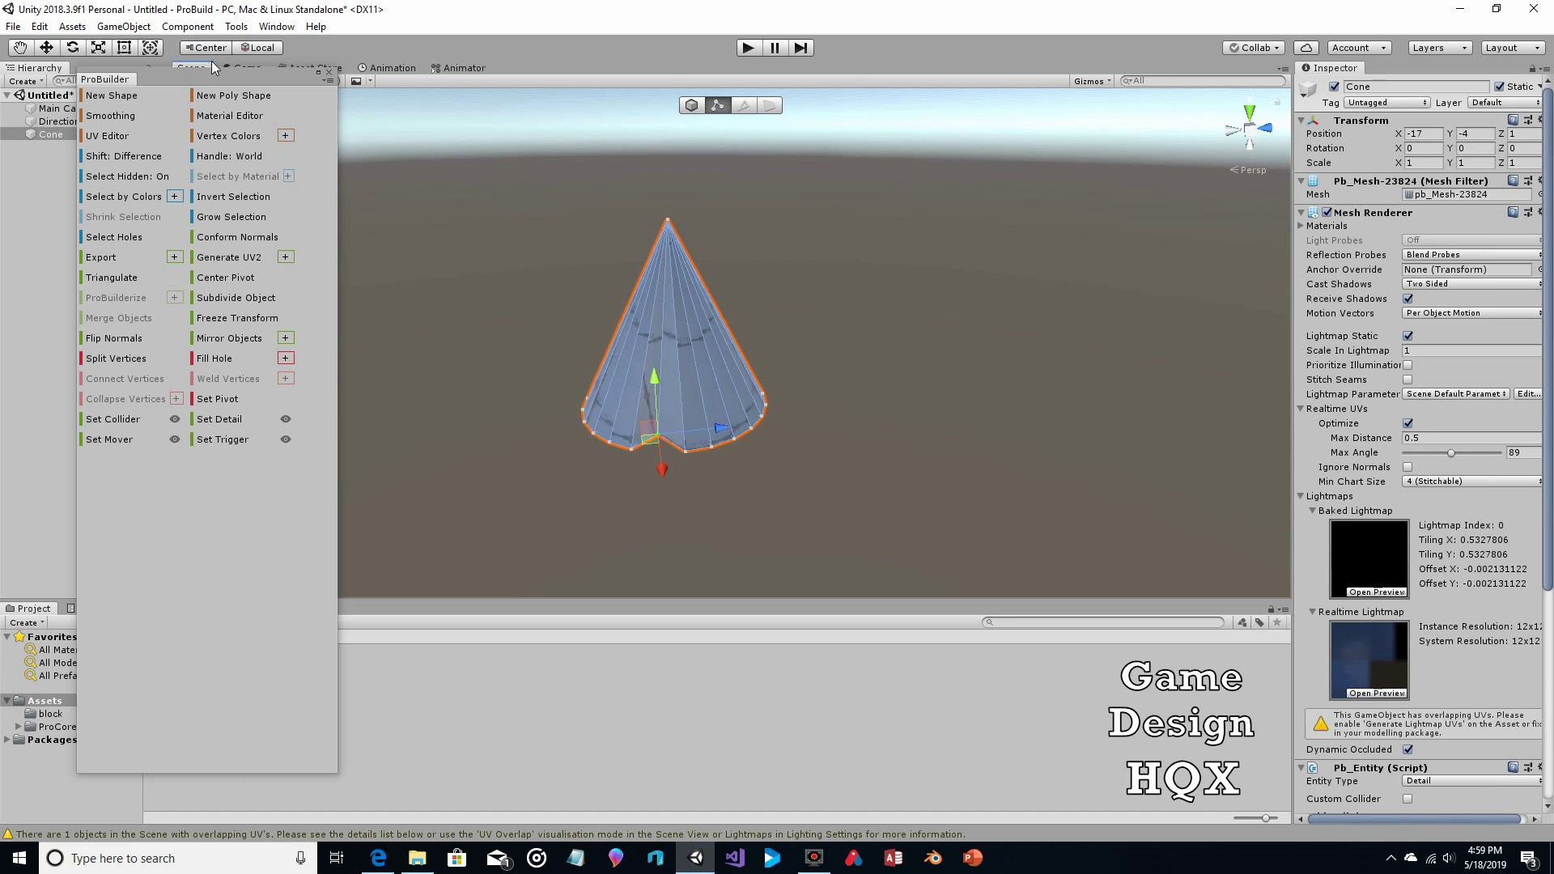
{"action": "left_click_drag", "start_coordinate": [566, 323], "coordinate": [693, 191], "text": "alt"}
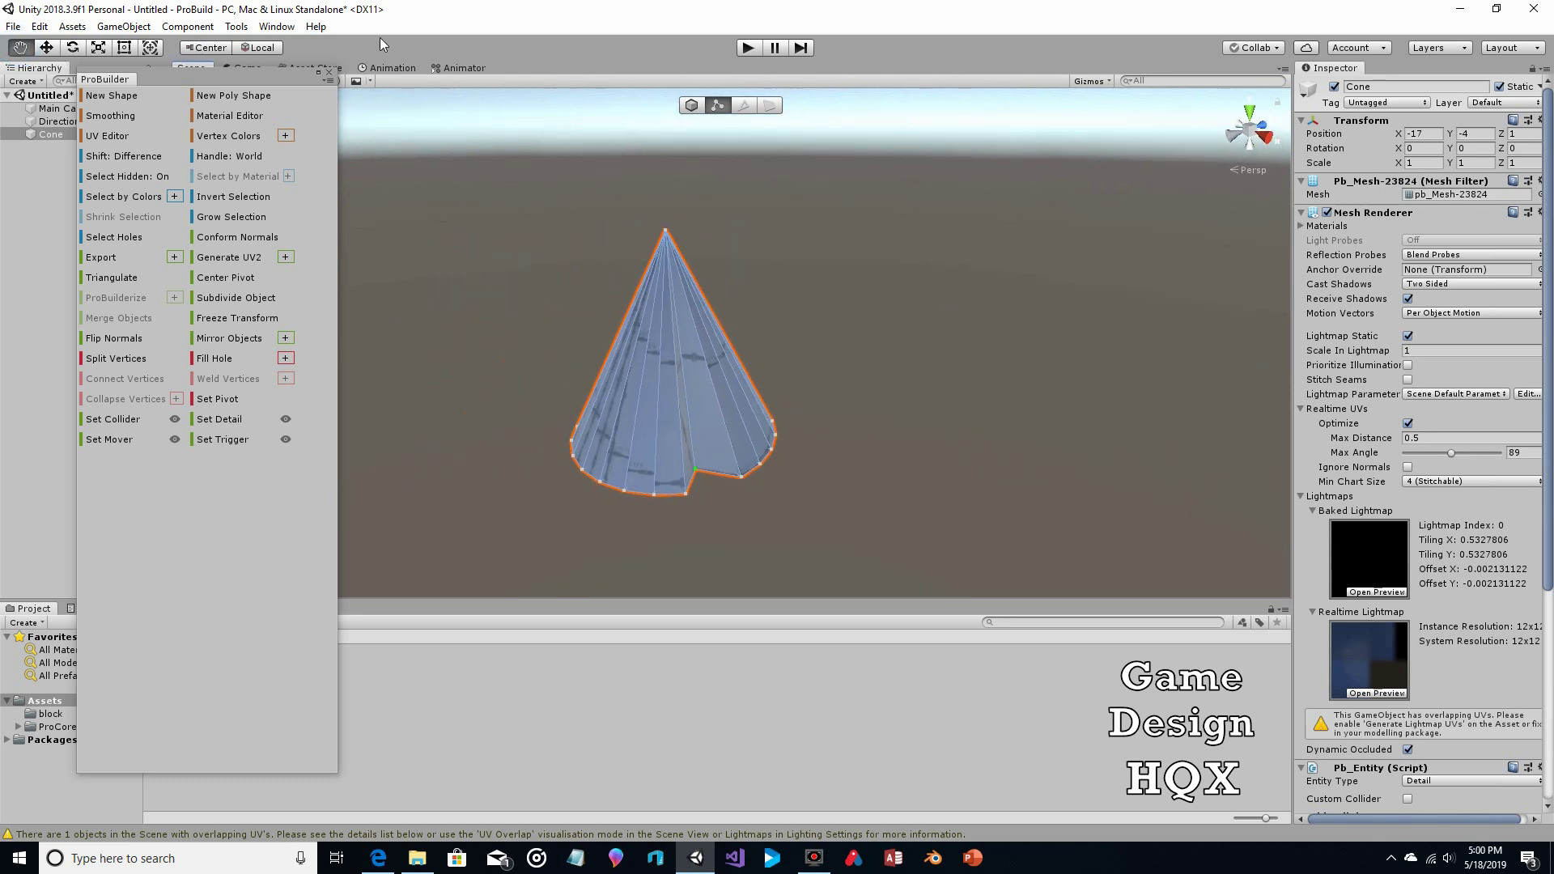
Pull a second bottom-rim vertex up and inward, then shift it slightly right to shape the notch.
{"action": "left_click", "coordinate": [47, 49]}
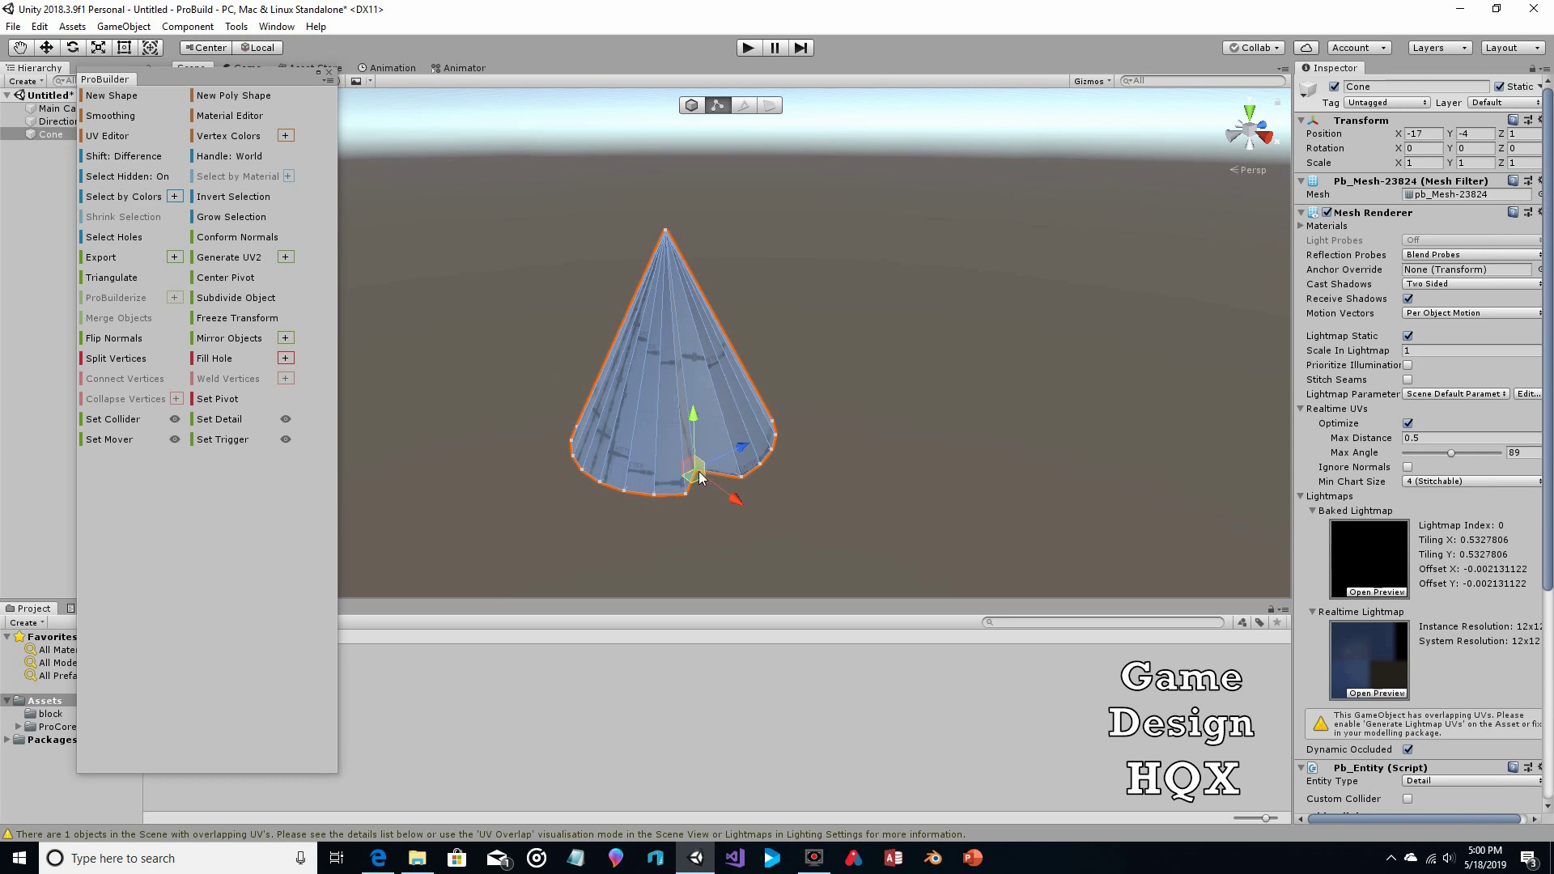
{"action": "left_click", "coordinate": [655, 493]}
{"action": "left_click_drag", "start_coordinate": [683, 526], "coordinate": [697, 488]}
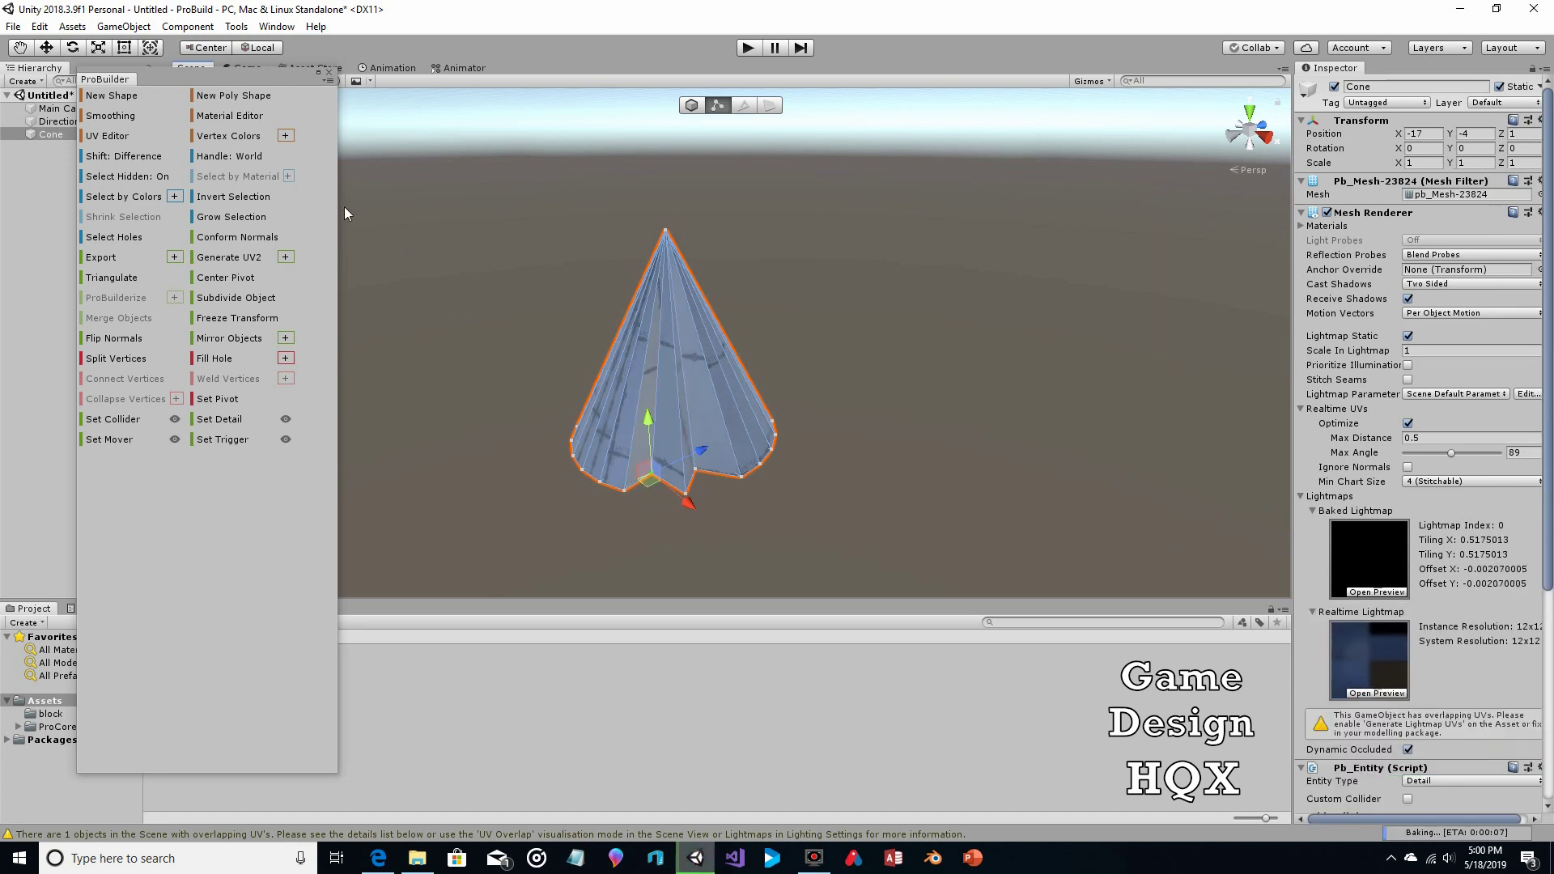
{"action": "left_click", "coordinate": [20, 47]}
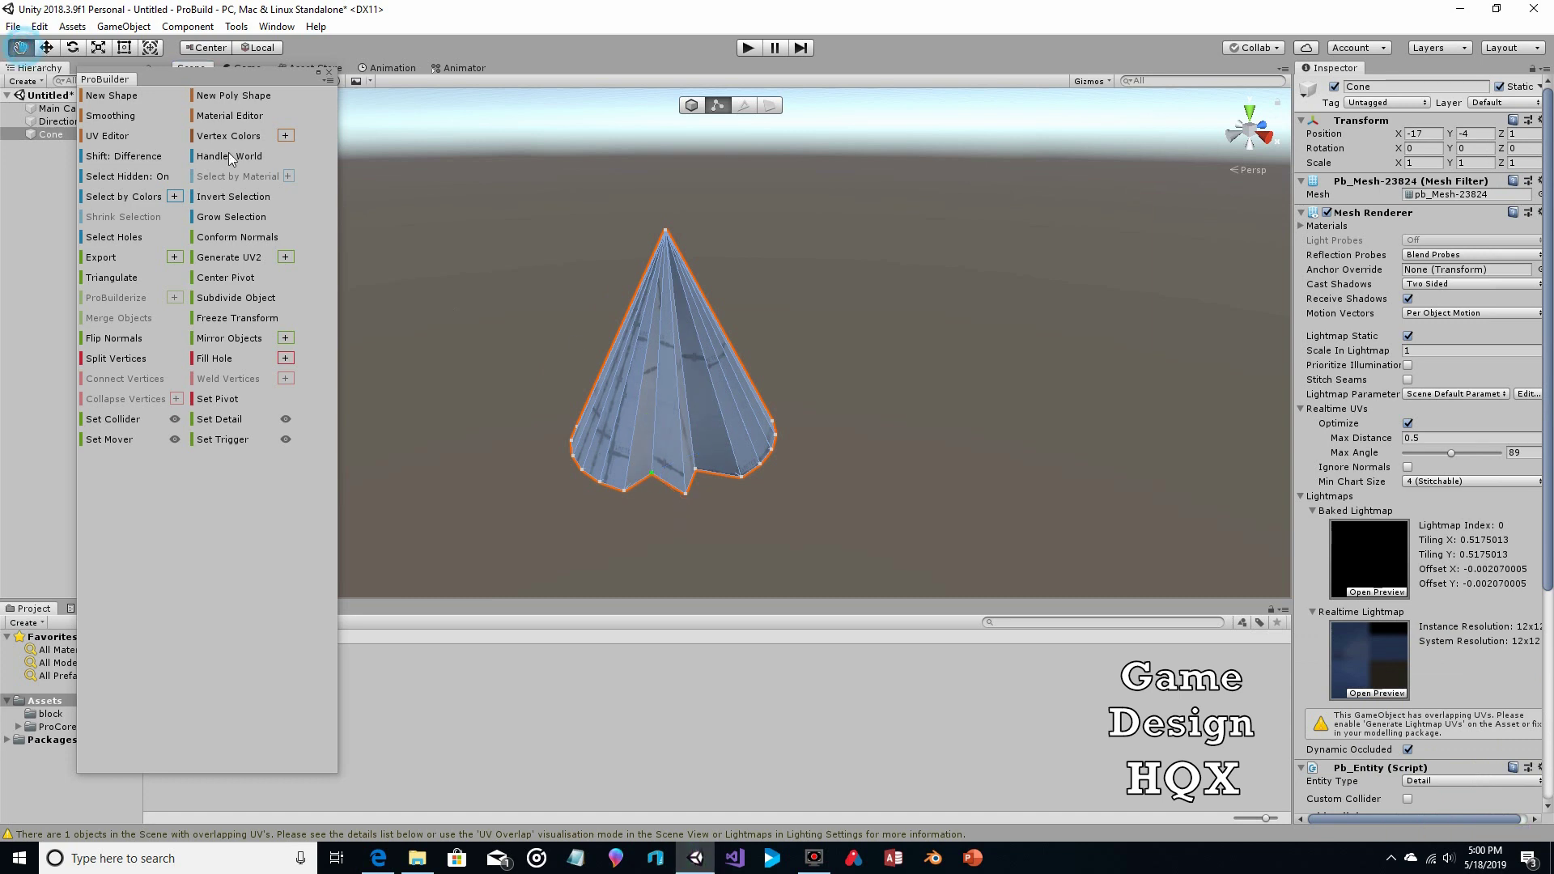
{"action": "left_click_drag", "start_coordinate": [624, 354], "coordinate": [886, 368]}
{"action": "left_click", "coordinate": [46, 47]}
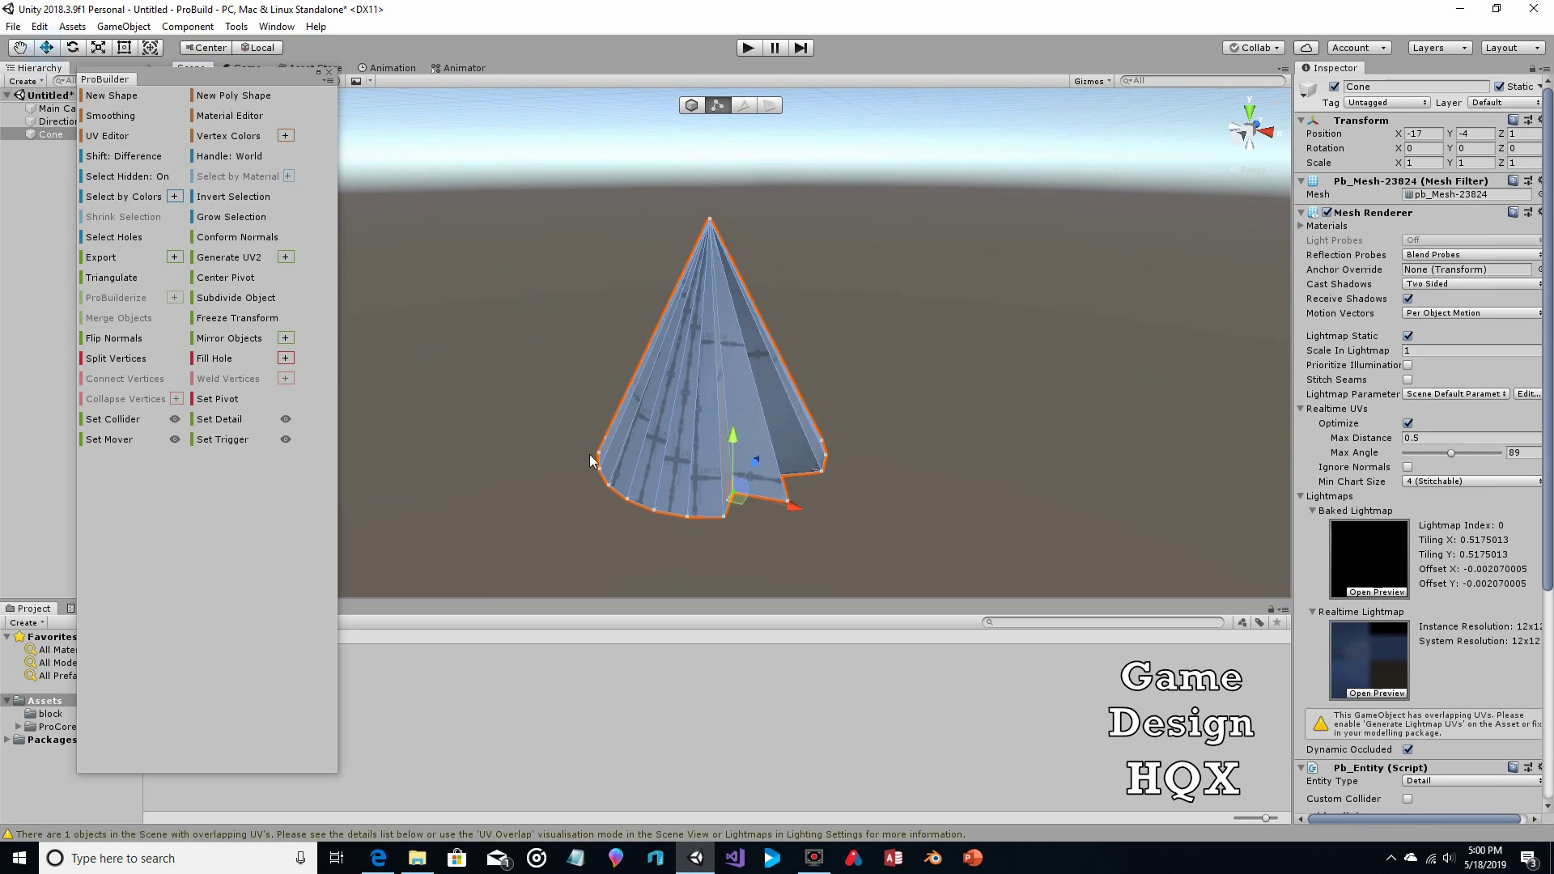
{"action": "left_click_drag", "start_coordinate": [782, 506], "coordinate": [795, 508]}
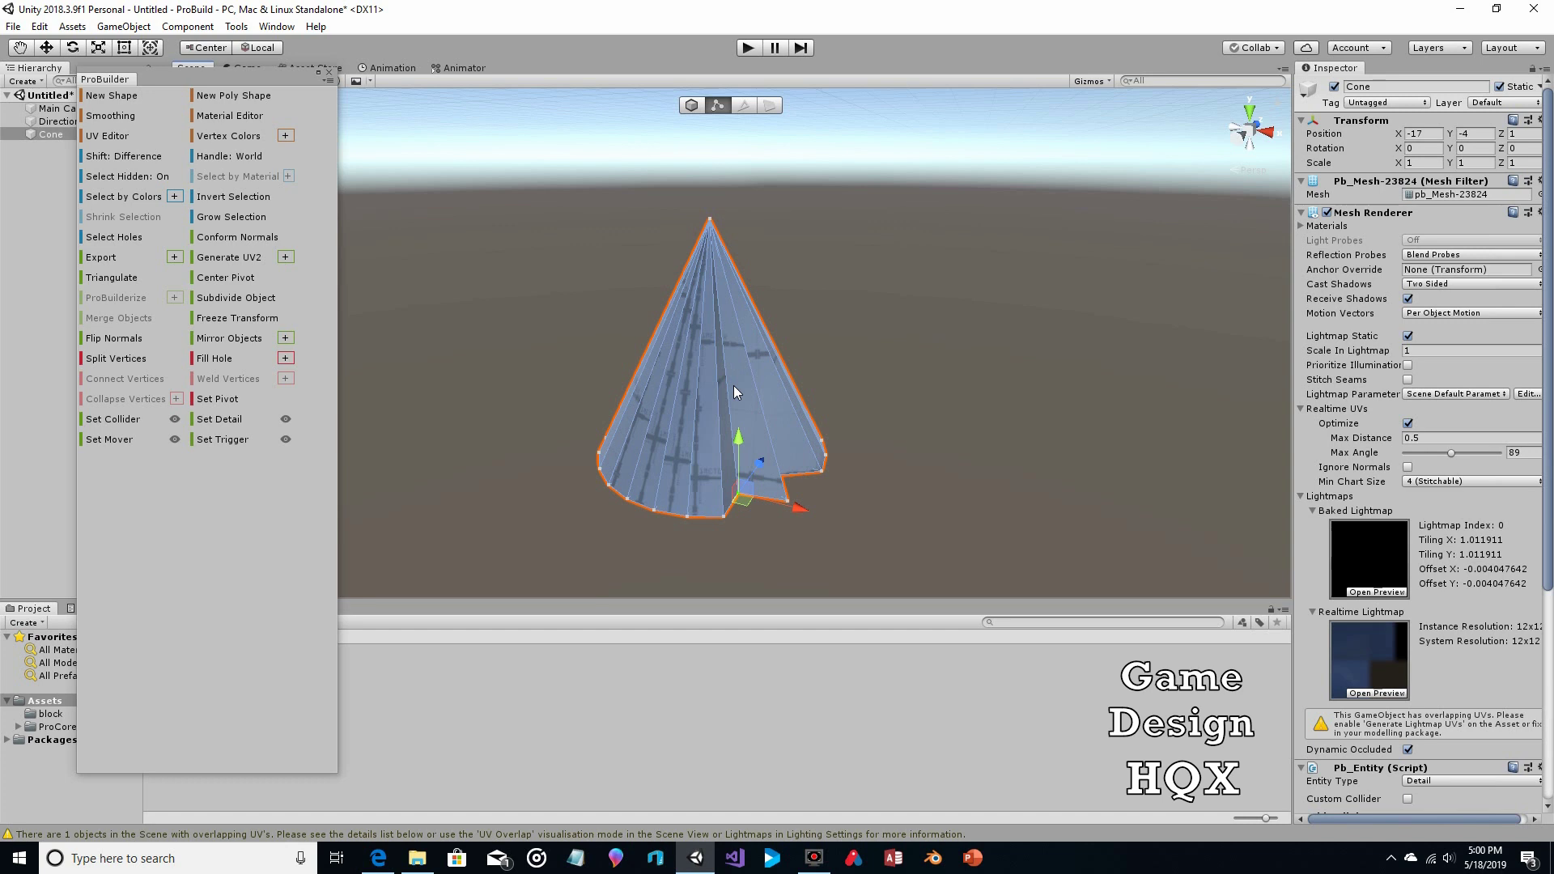
Drag another bottom vertex up and right to deepen the fold.
{"action": "left_click", "coordinate": [19, 48]}
{"action": "left_click", "coordinate": [46, 50]}
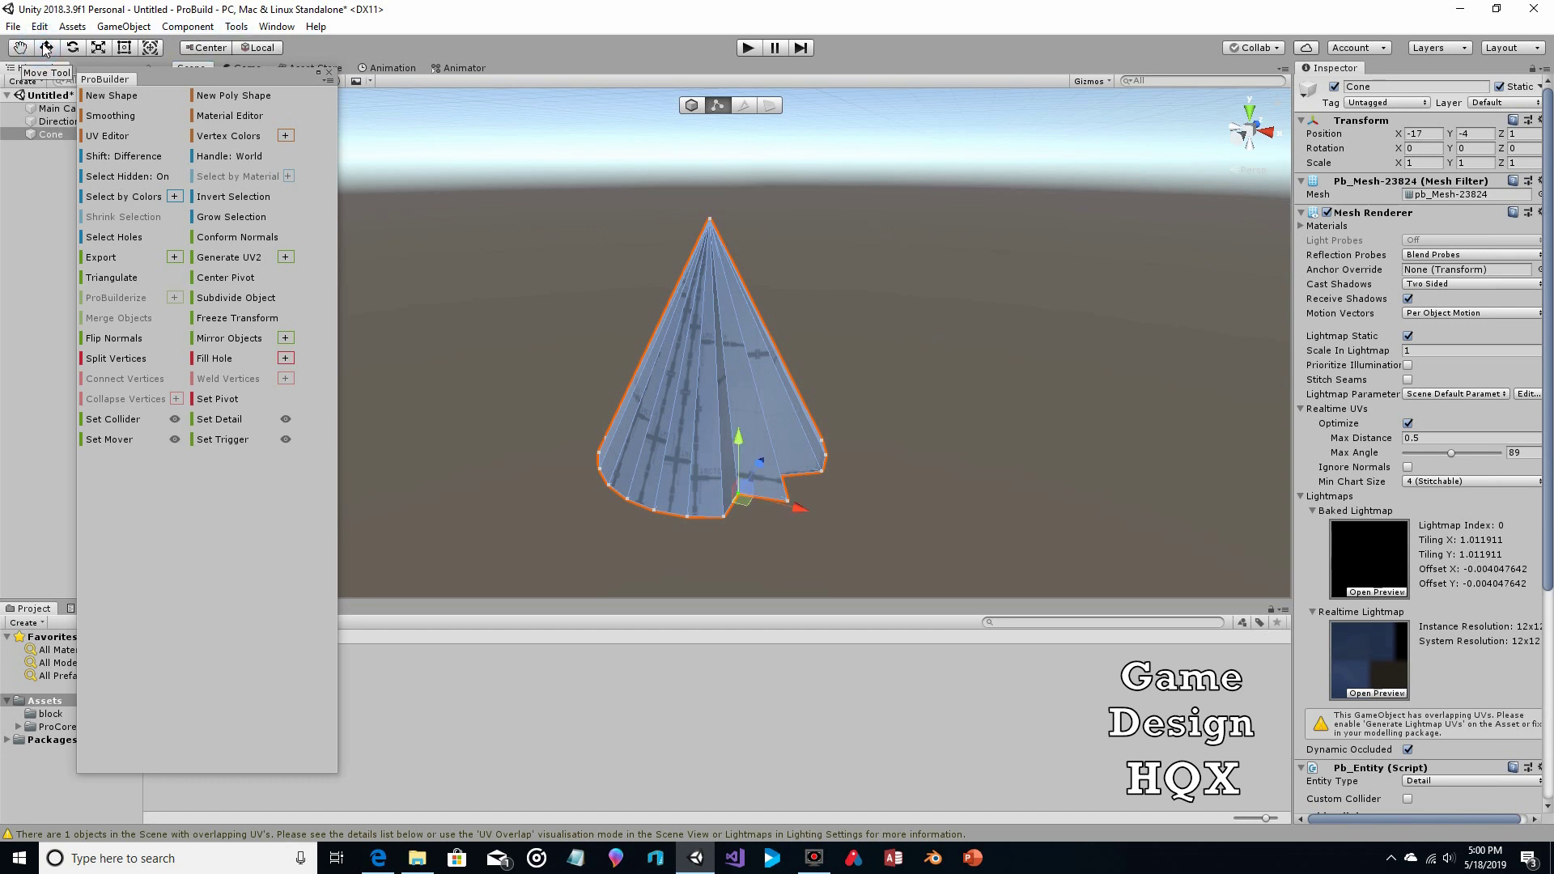
{"action": "left_click", "coordinate": [687, 512]}
{"action": "left_click_drag", "start_coordinate": [708, 488], "coordinate": [716, 475]}
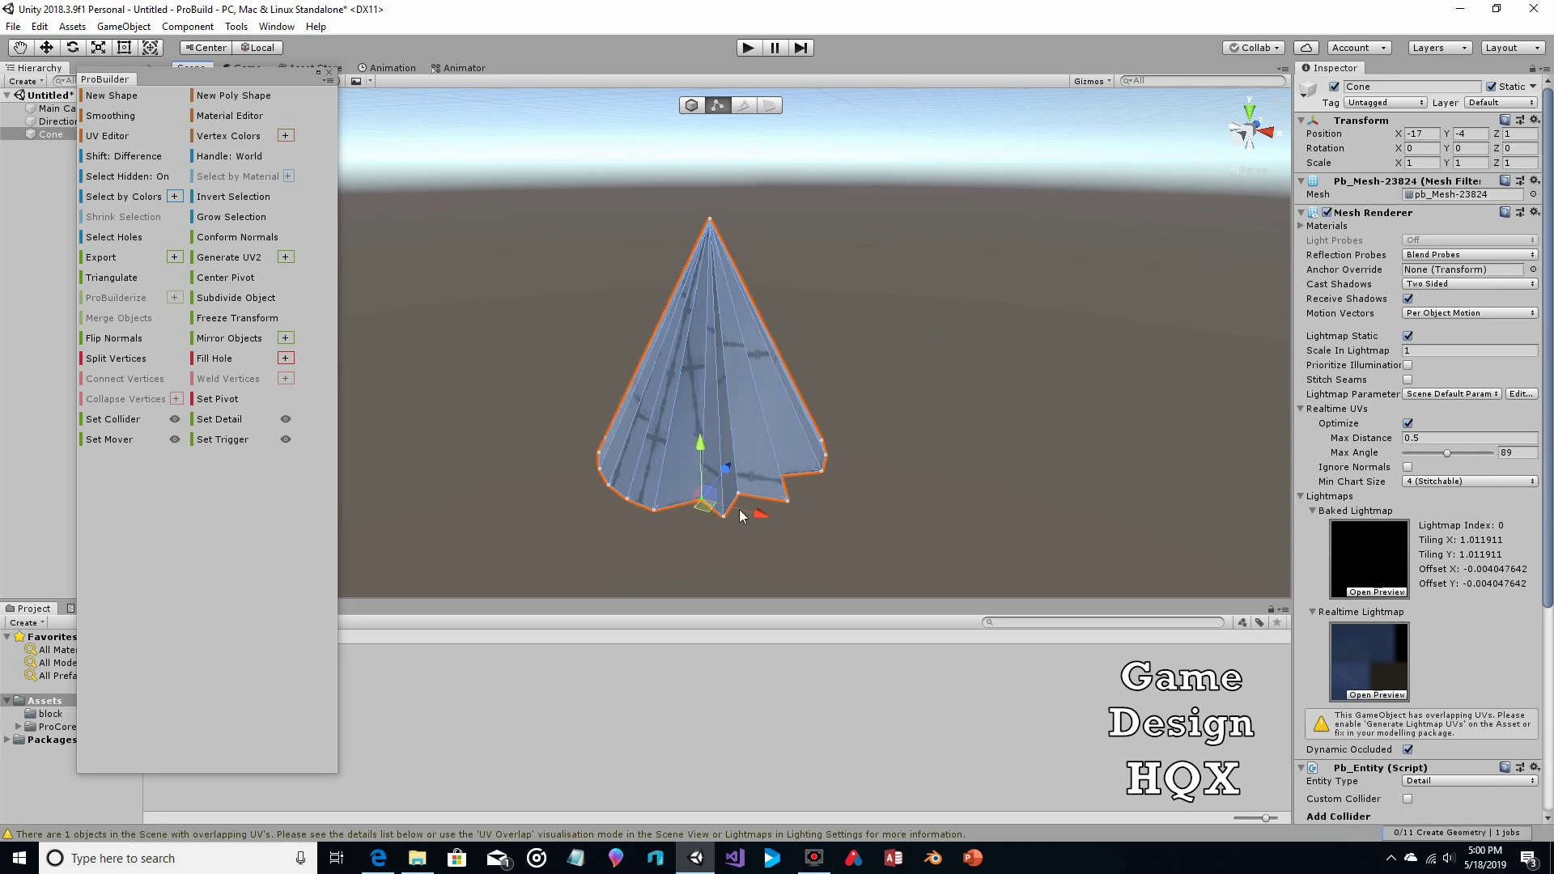
Try moving two more base vertices, undoing both moves with Ctrl+Z.
{"action": "left_click", "coordinate": [638, 487]}
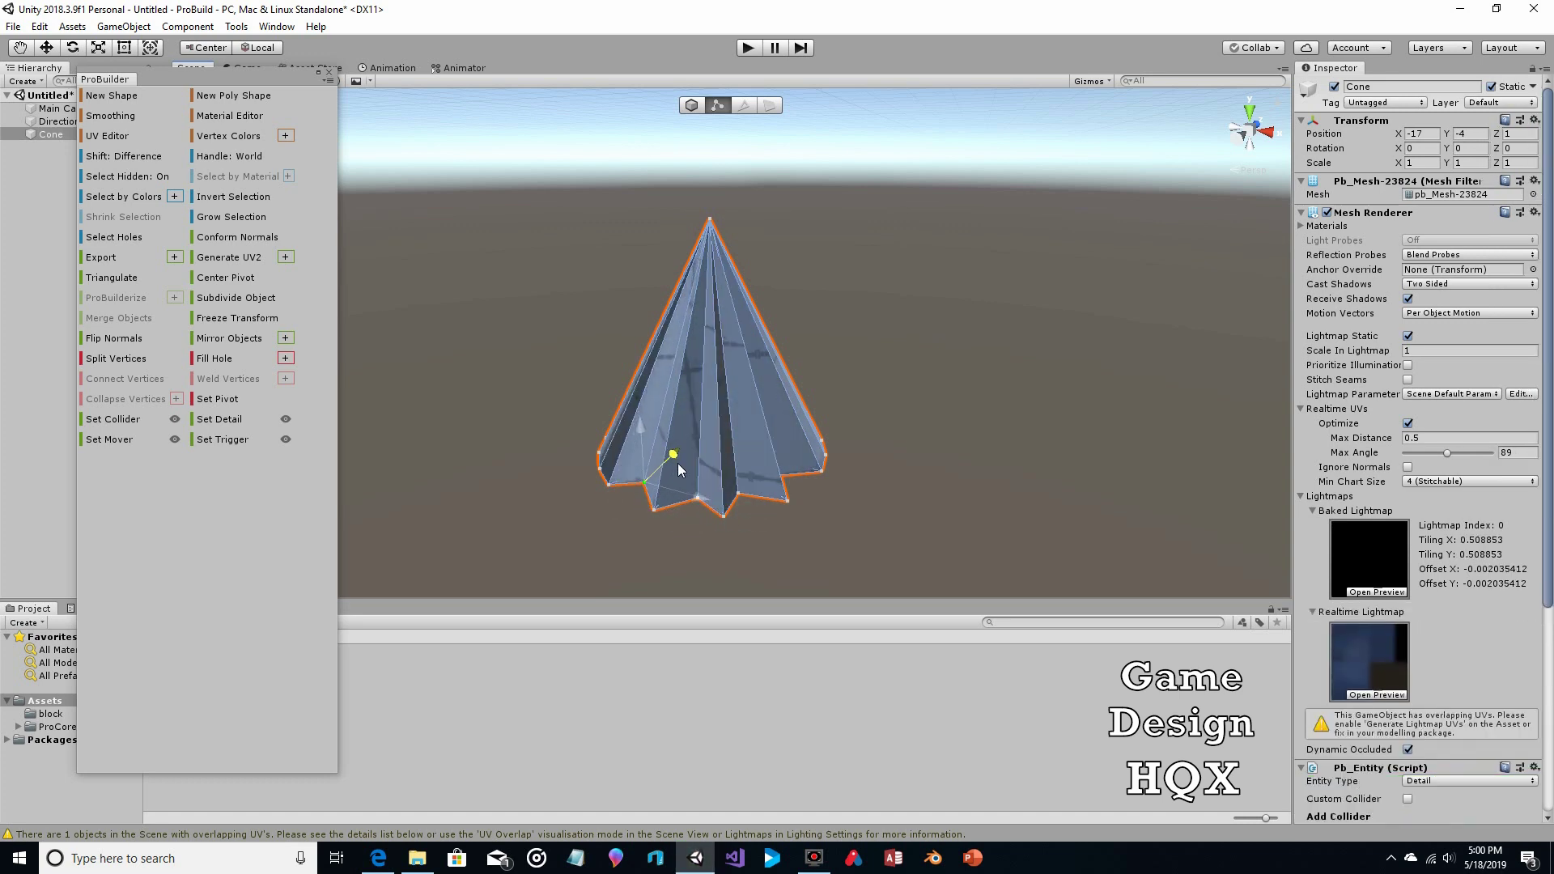
{"action": "key", "text": "q"}
{"action": "mouse_move", "coordinate": [489, 305]}
{"action": "left_mouse_down", "text": "alt"}
{"action": "mouse_move", "coordinate": [555, 329]}
{"action": "mouse_move", "coordinate": [610, 389]}
{"action": "mouse_move", "coordinate": [798, 380]}
{"action": "mouse_move", "coordinate": [853, 475]}
{"action": "mouse_move", "coordinate": [867, 451]}
{"action": "mouse_move", "coordinate": [885, 471]}
{"action": "mouse_move", "coordinate": [911, 452]}
{"action": "left_mouse_up", "text": "alt"}
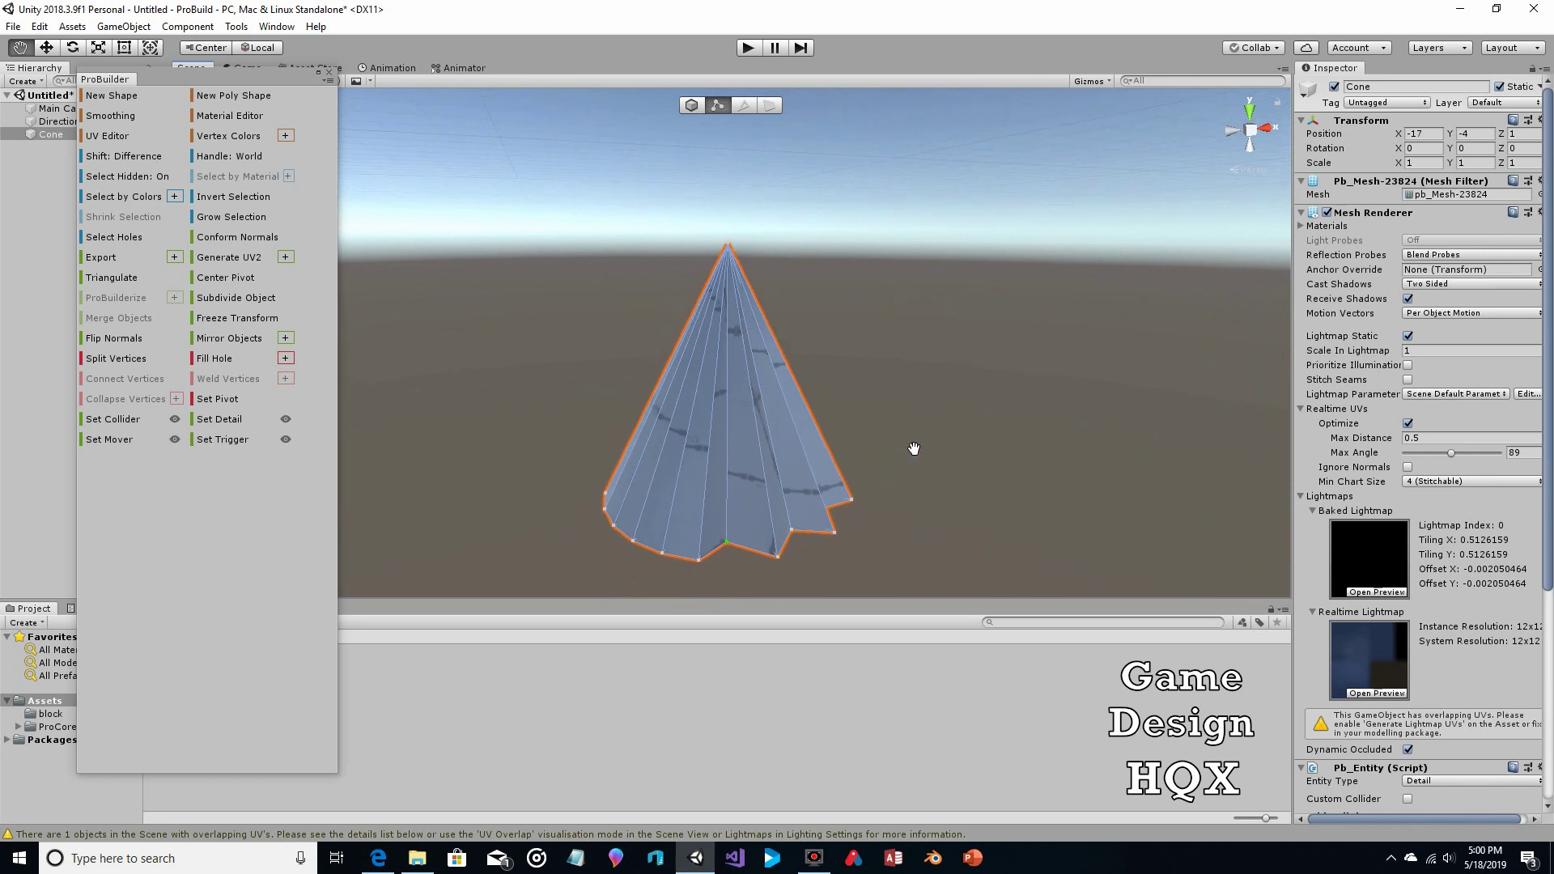
{"action": "left_click", "coordinate": [46, 47]}
{"action": "left_click", "coordinate": [654, 547]}
{"action": "left_click_drag", "start_coordinate": [654, 544], "coordinate": [658, 518]}
{"action": "key", "text": "ctrl+z"}
{"action": "left_click", "coordinate": [616, 529]}
{"action": "left_click_drag", "start_coordinate": [639, 522], "coordinate": [697, 518]}
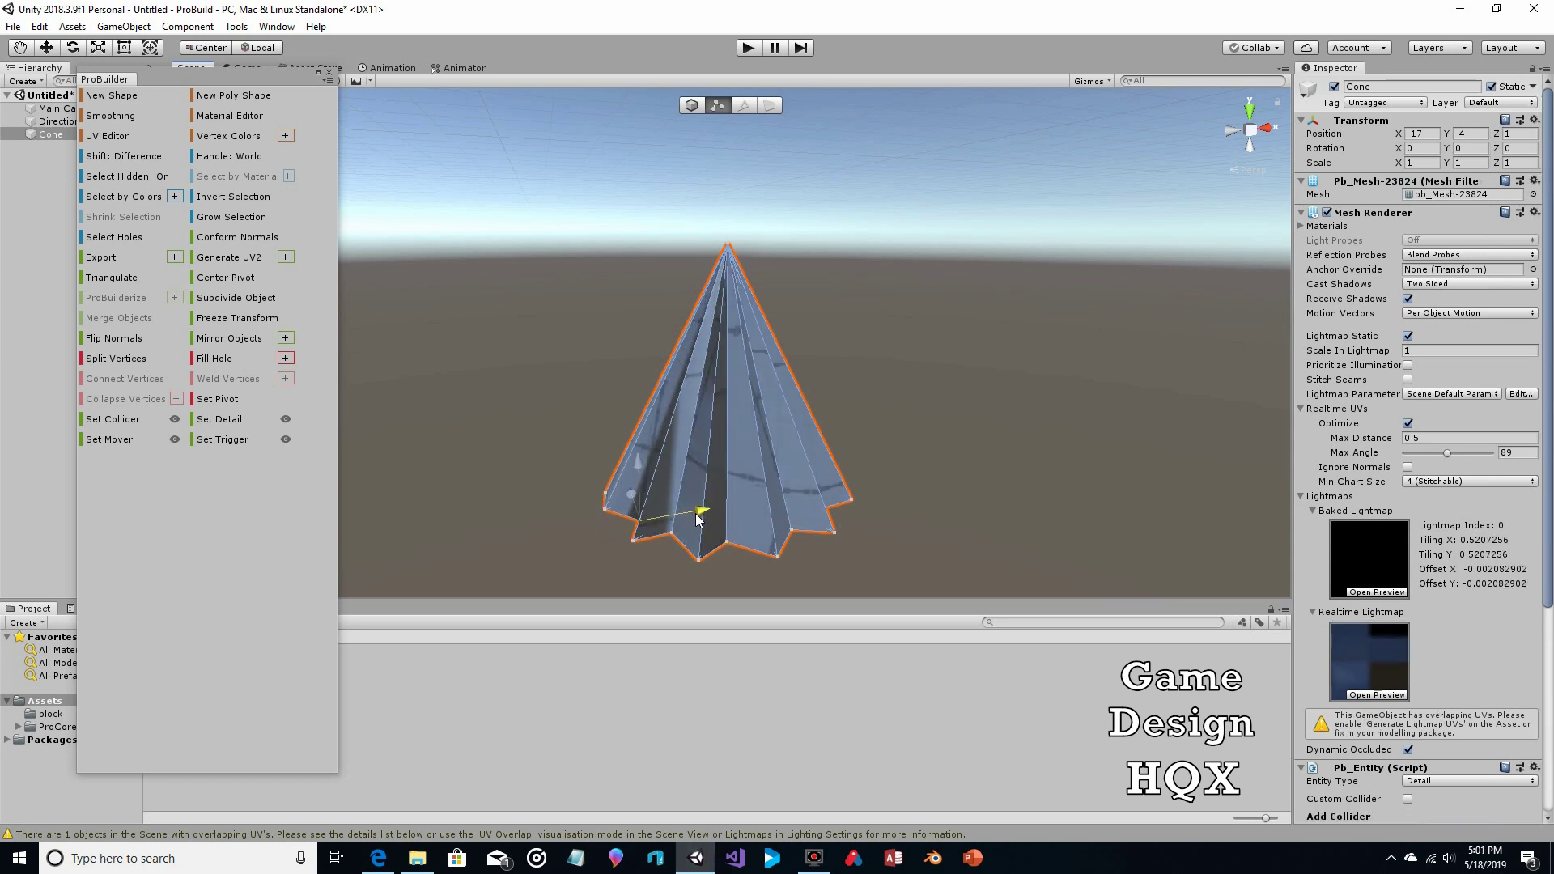
{"action": "key", "text": "ctrl+z"}
Raise another bottom vertex to make the cone's base edge uneven.
{"action": "left_click_drag", "start_coordinate": [498, 318], "coordinate": [672, 274], "text": "alt"}
{"action": "left_click", "coordinate": [46, 49]}
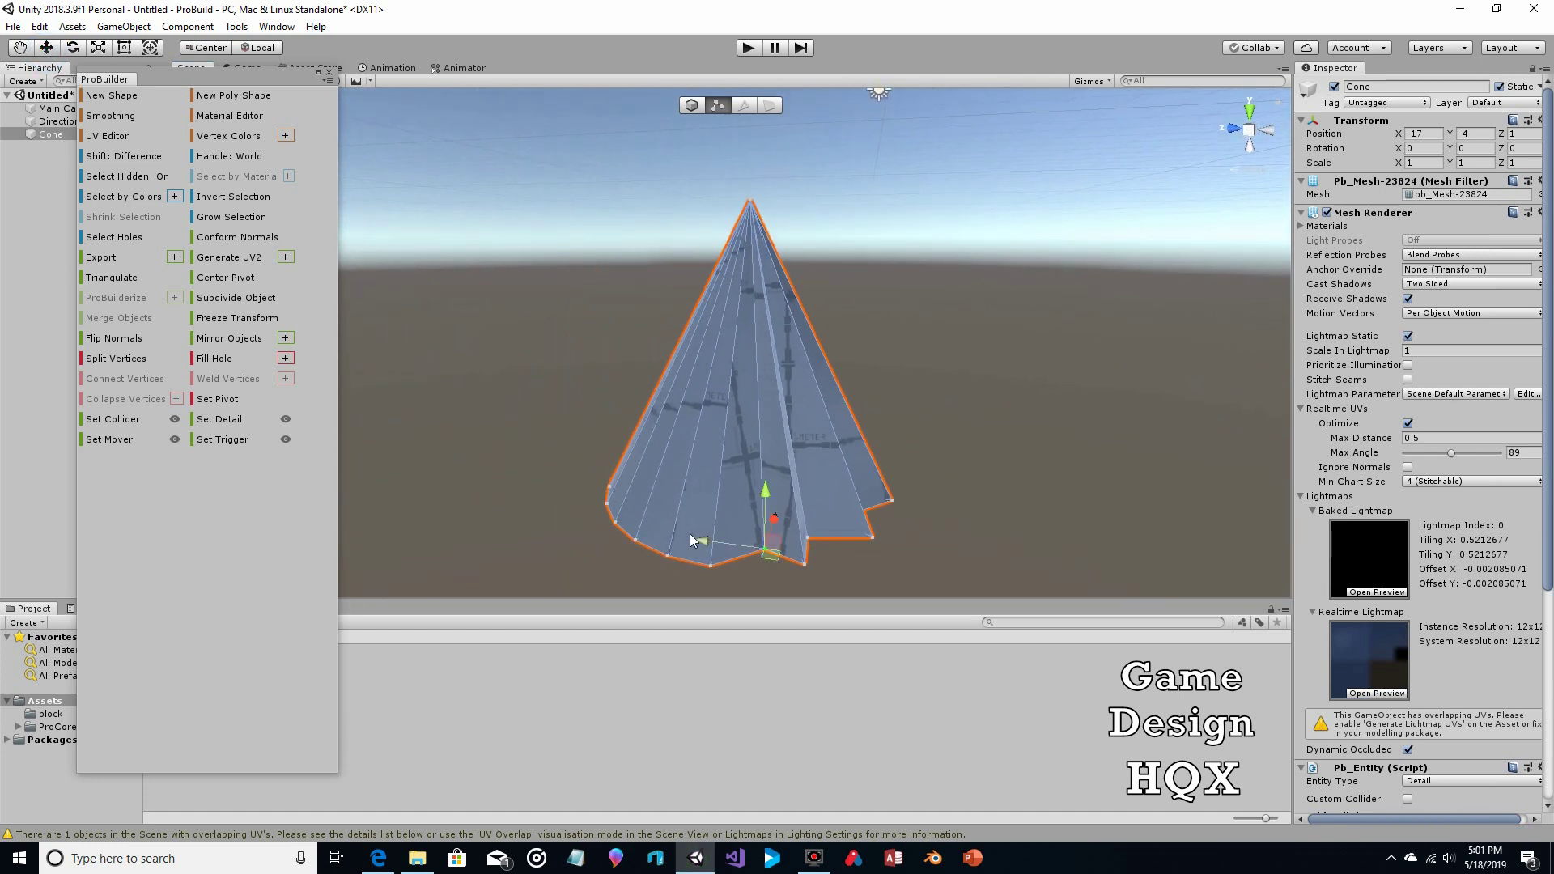
{"action": "left_click", "coordinate": [665, 555]}
{"action": "left_click_drag", "start_coordinate": [696, 530], "coordinate": [708, 506]}
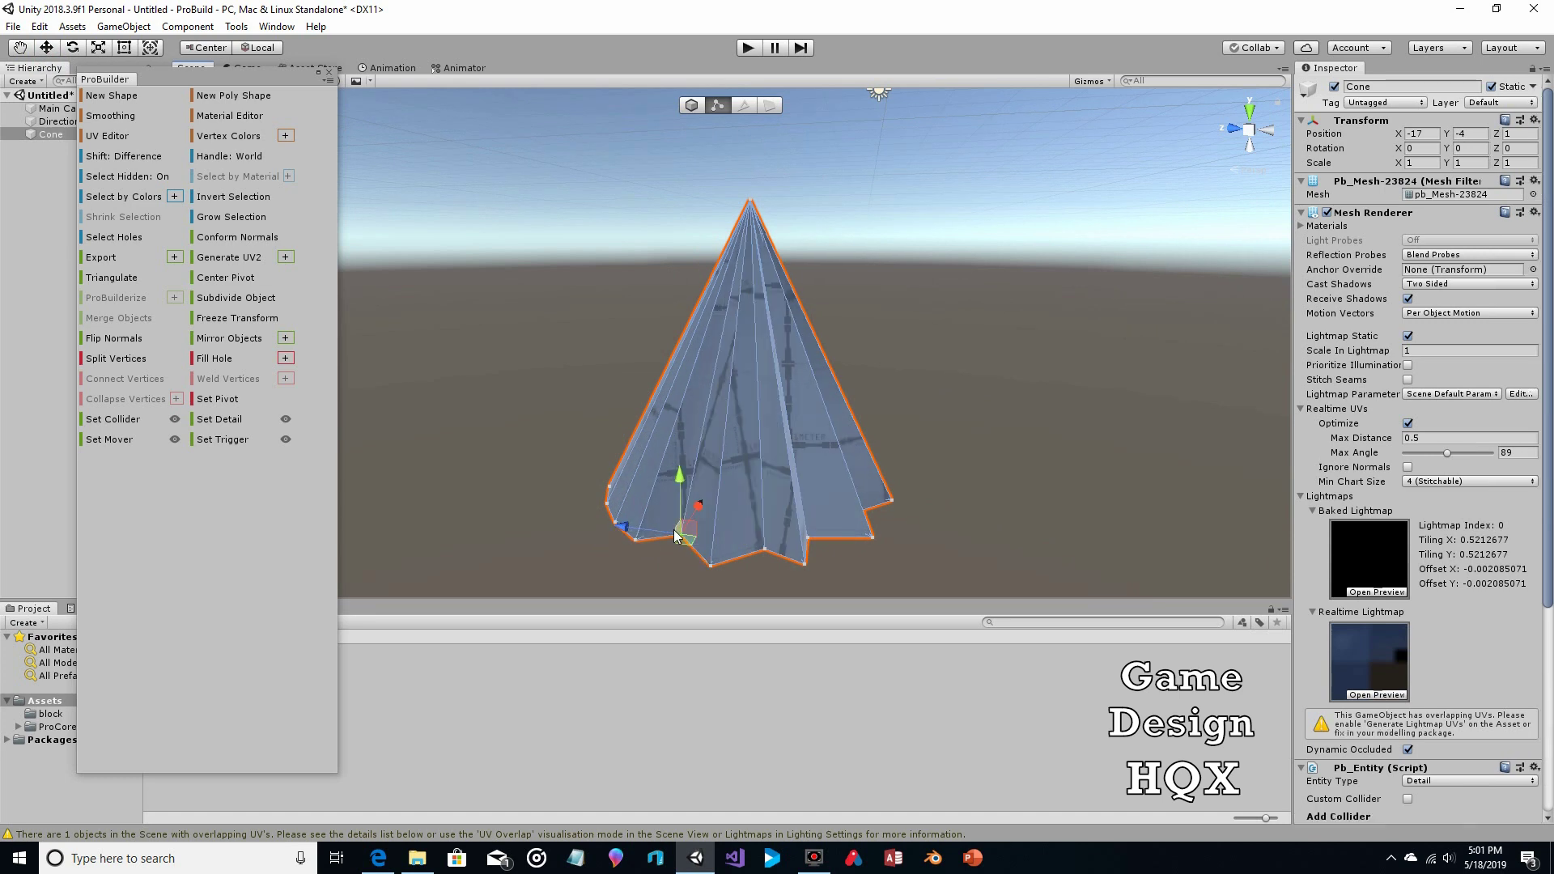
{"action": "left_click_drag", "start_coordinate": [496, 365], "coordinate": [659, 336], "text": "alt"}
Shift one base vertex left and push another up and outward.
{"action": "left_click", "coordinate": [42, 48]}
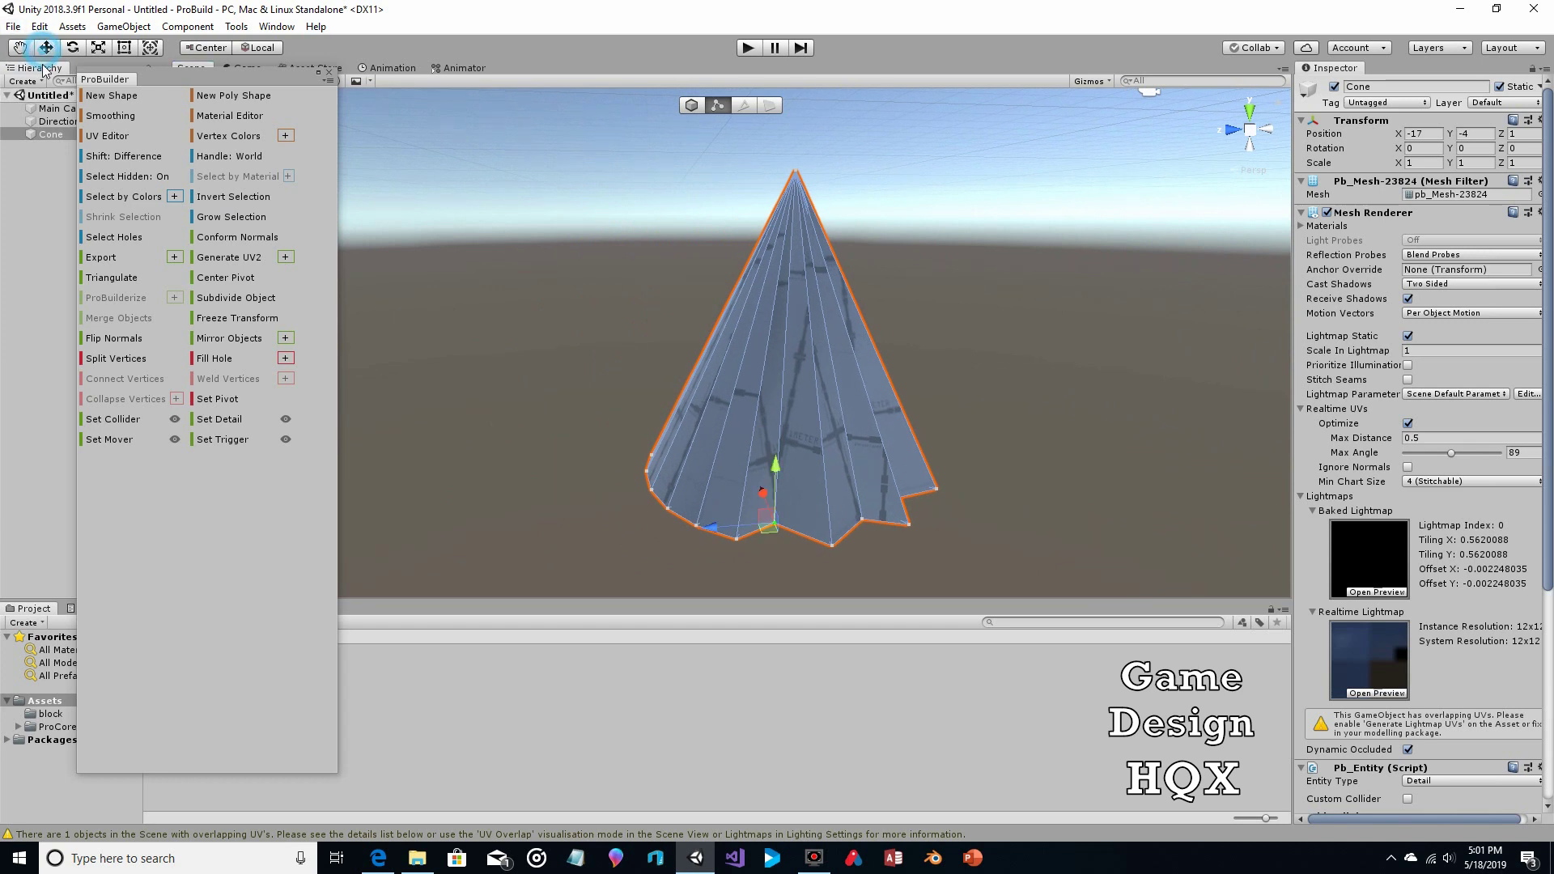
{"action": "left_click_drag", "start_coordinate": [698, 530], "coordinate": [647, 533]}
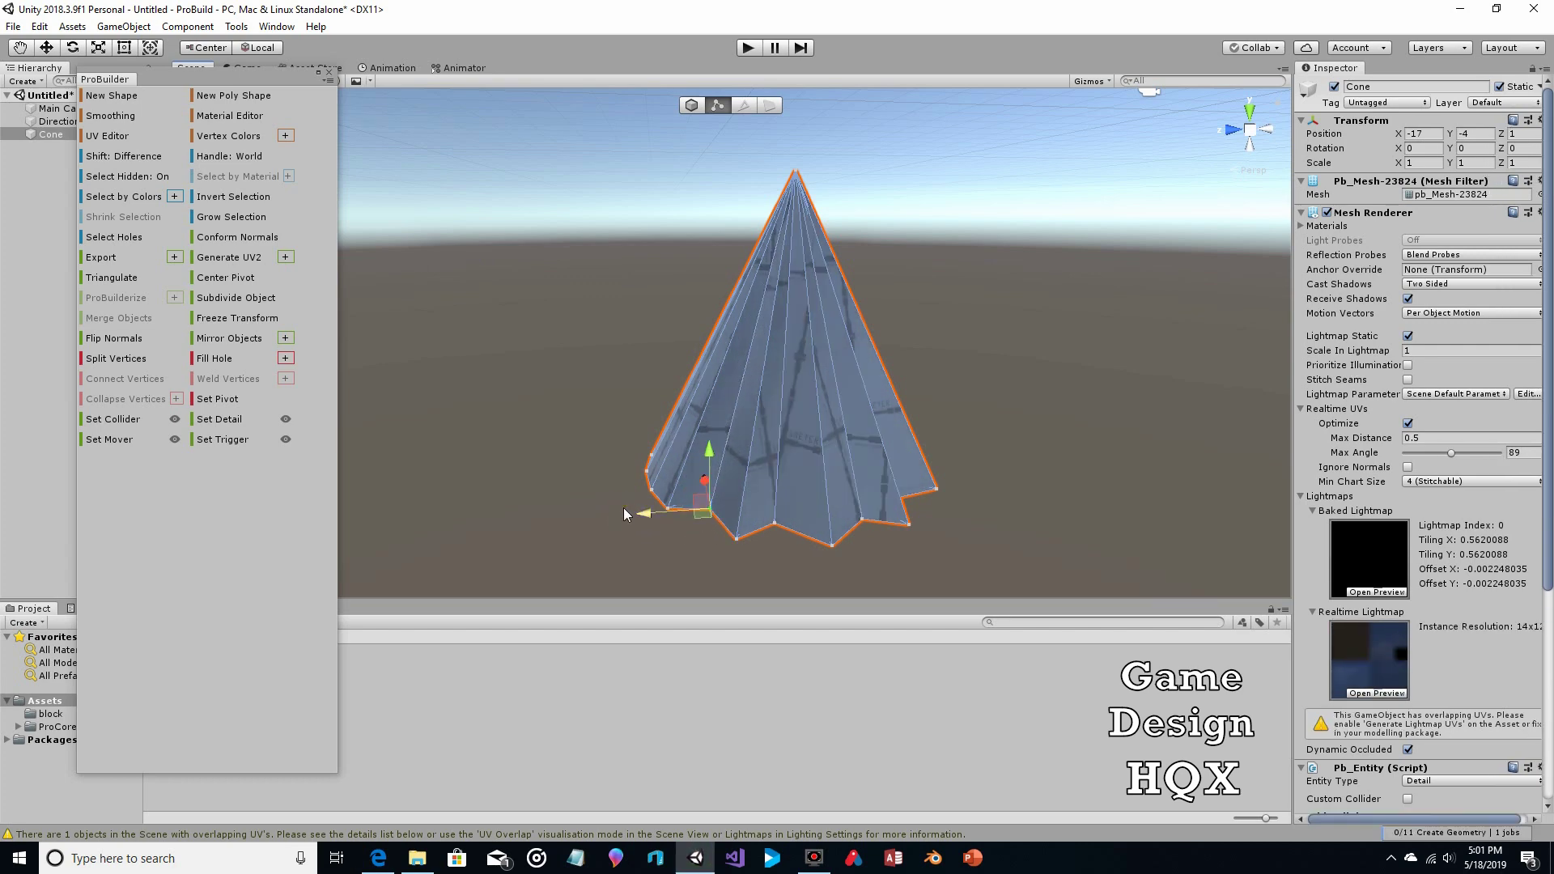
{"action": "left_click", "coordinate": [20, 49]}
{"action": "right_click_drag", "start_coordinate": [496, 337], "coordinate": [612, 258]}
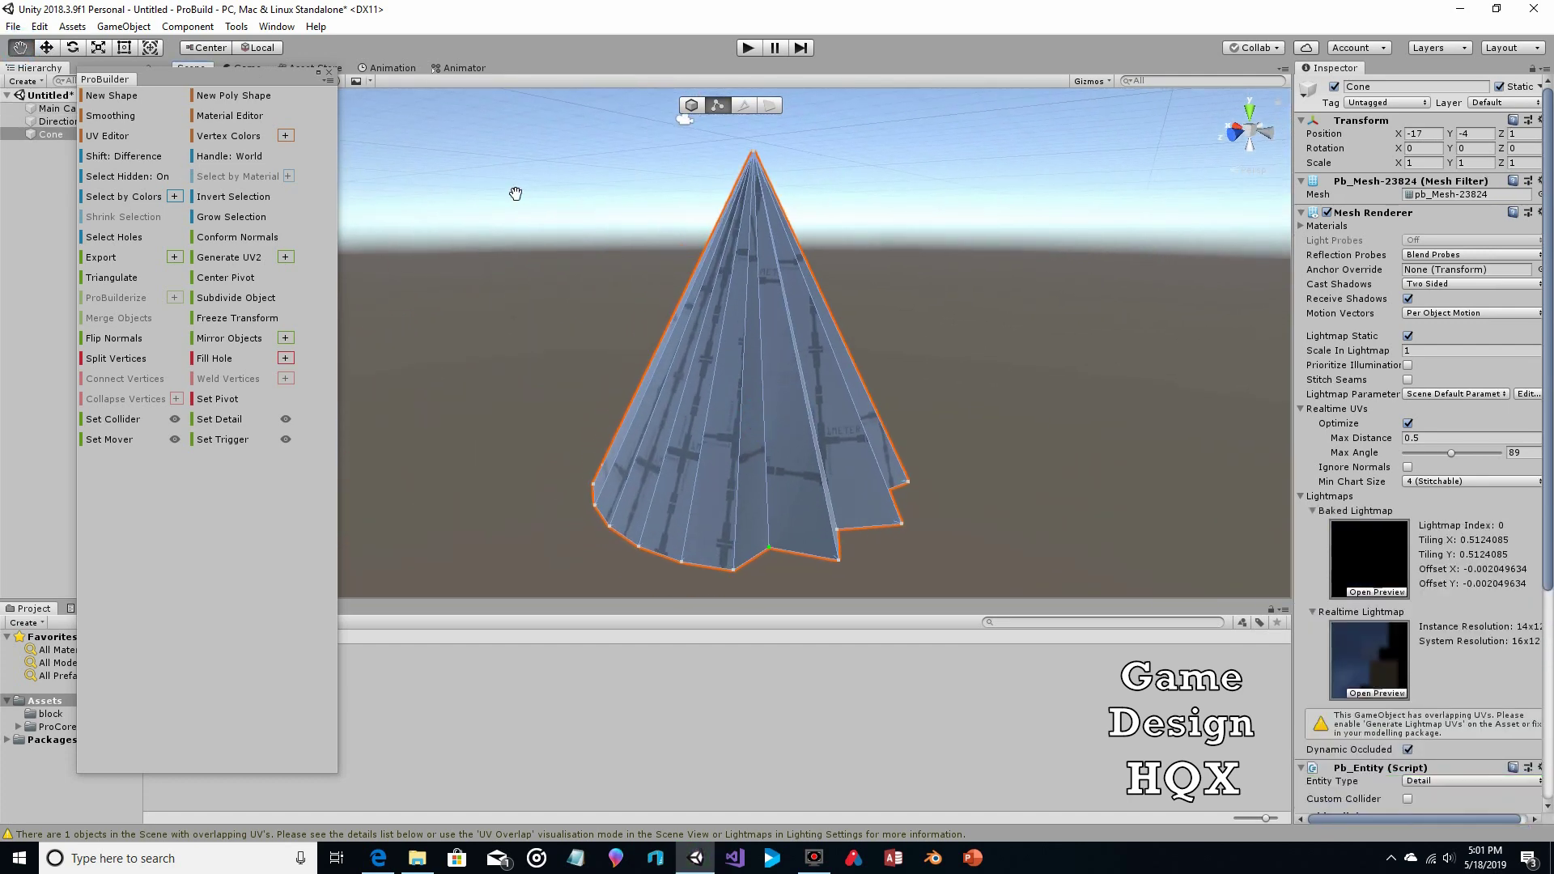
{"action": "left_click", "coordinate": [46, 47]}
{"action": "left_click", "coordinate": [678, 563]}
{"action": "left_click_drag", "start_coordinate": [649, 584], "coordinate": [672, 538]}
Raise a vertex on the cone's bottom edge to make the base uneven.
{"action": "left_click", "coordinate": [663, 523]}
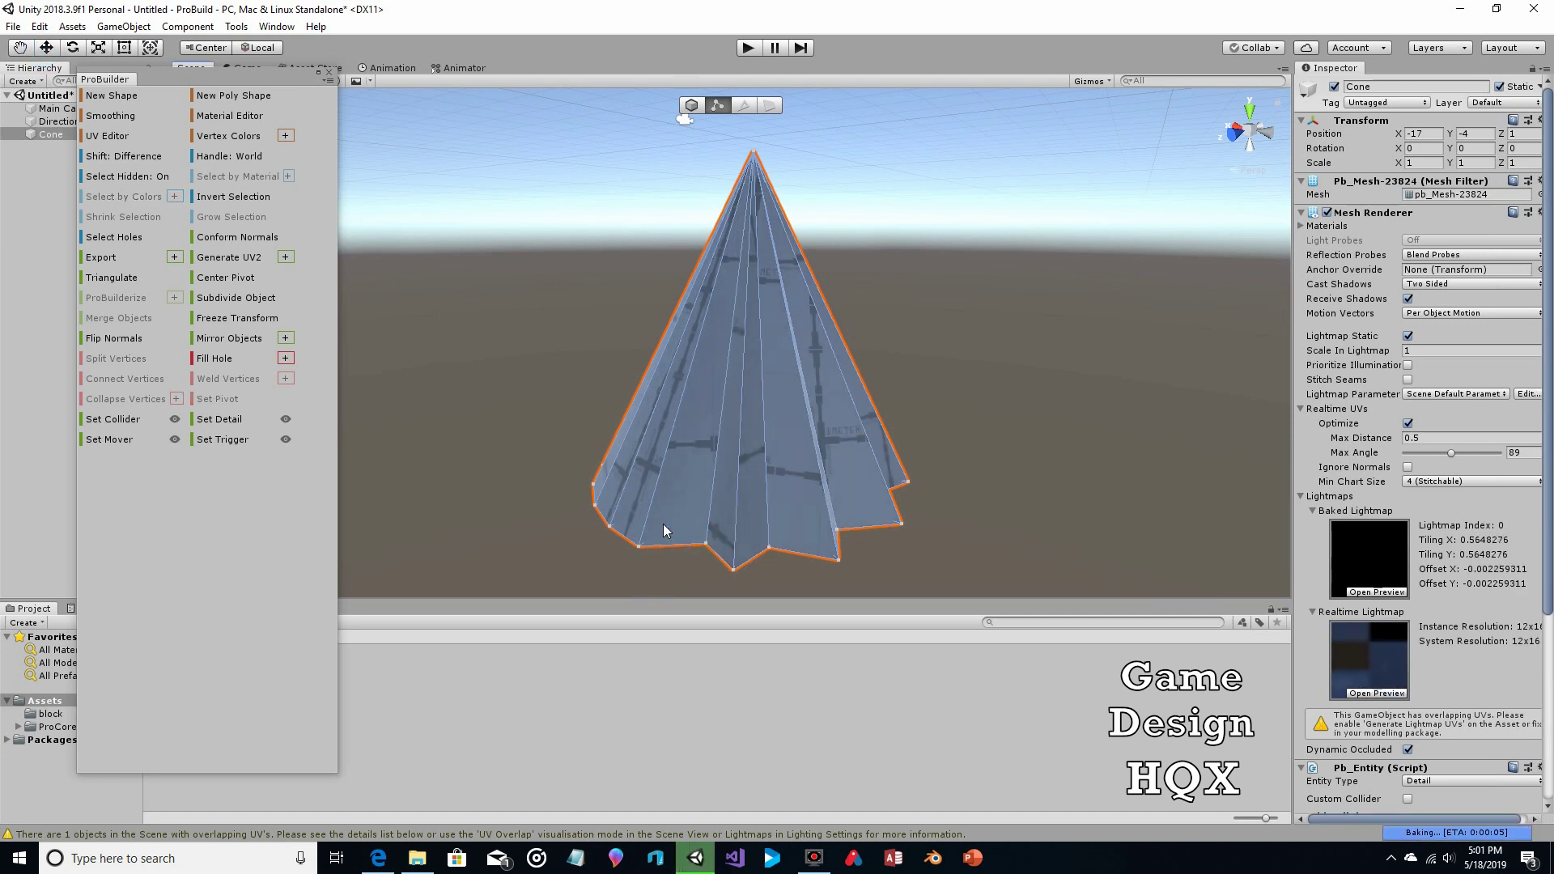
{"action": "left_click", "coordinate": [705, 548]}
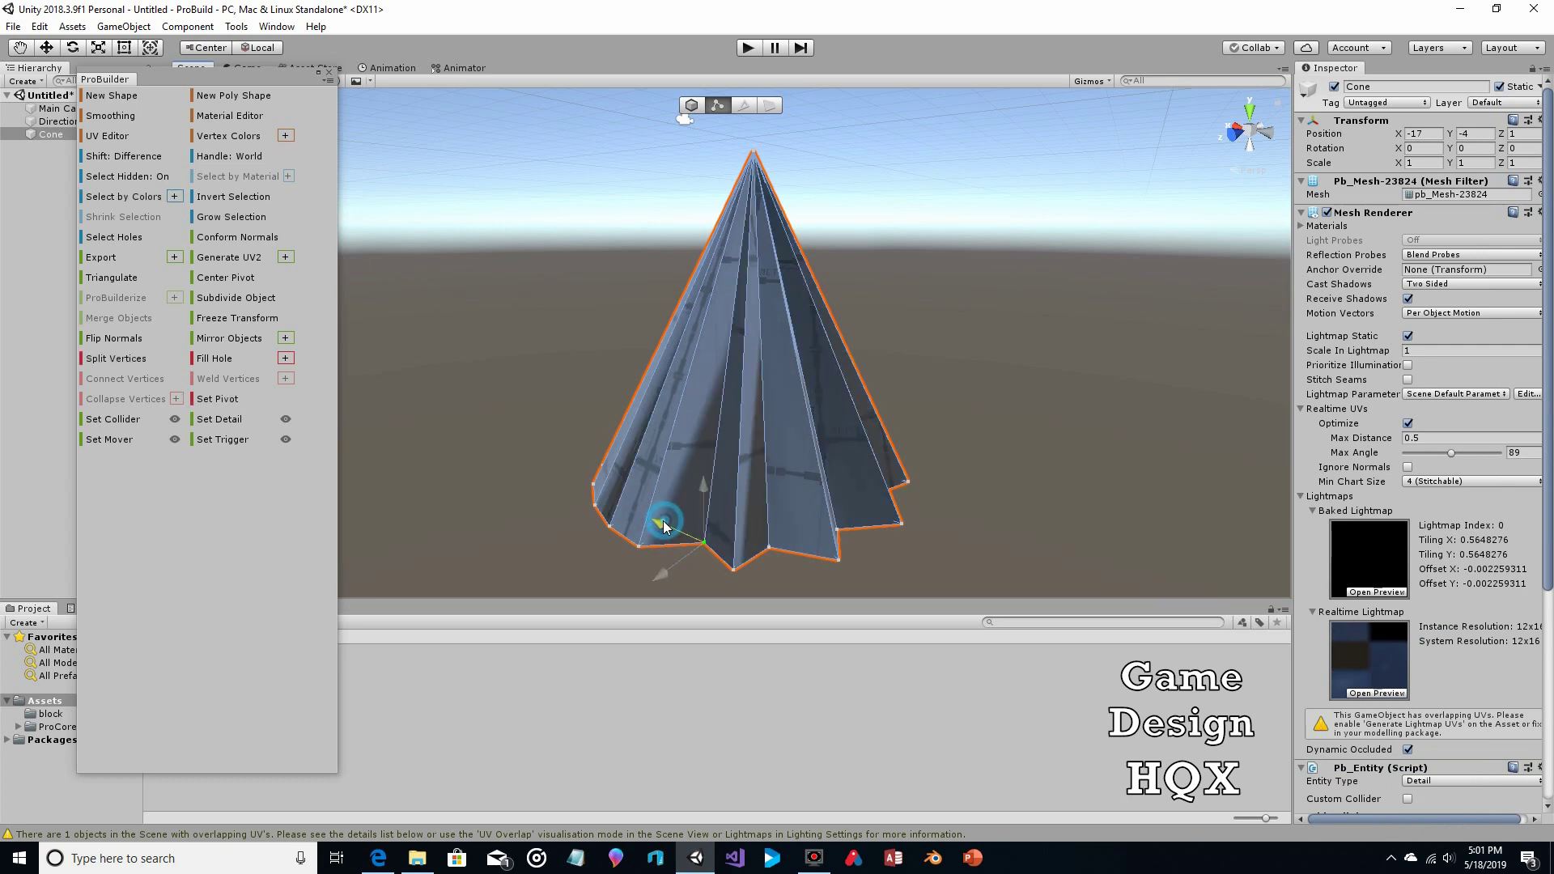
{"action": "left_click", "coordinate": [19, 47]}
{"action": "left_click_drag", "start_coordinate": [468, 329], "coordinate": [768, 386], "text": "alt"}
{"action": "key", "text": "w"}
{"action": "left_click", "coordinate": [771, 519]}
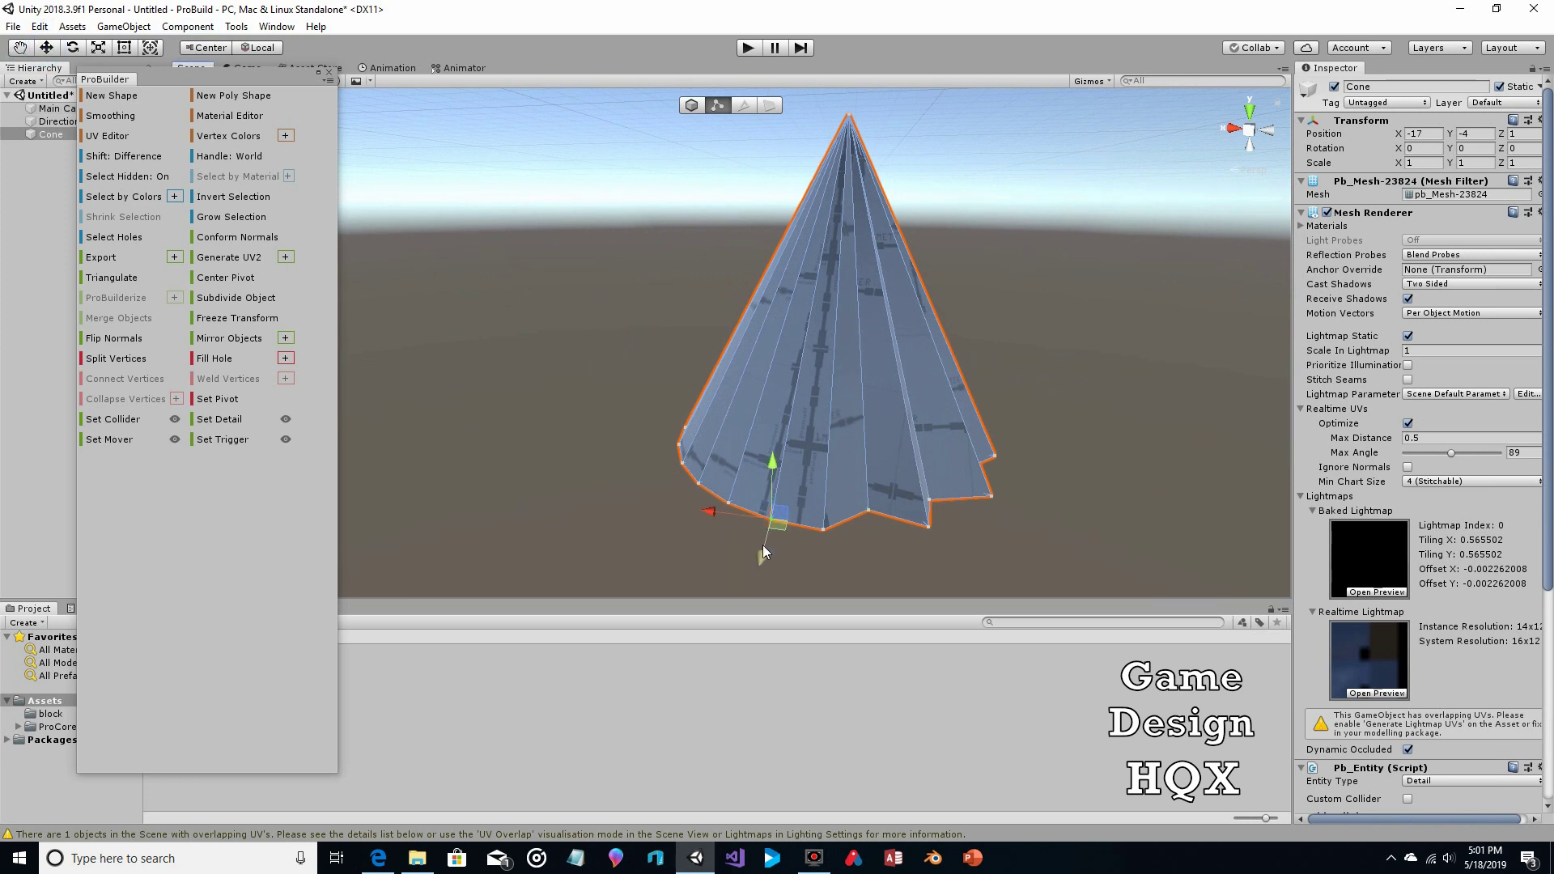
{"action": "left_click_drag", "start_coordinate": [764, 540], "coordinate": [774, 527]}
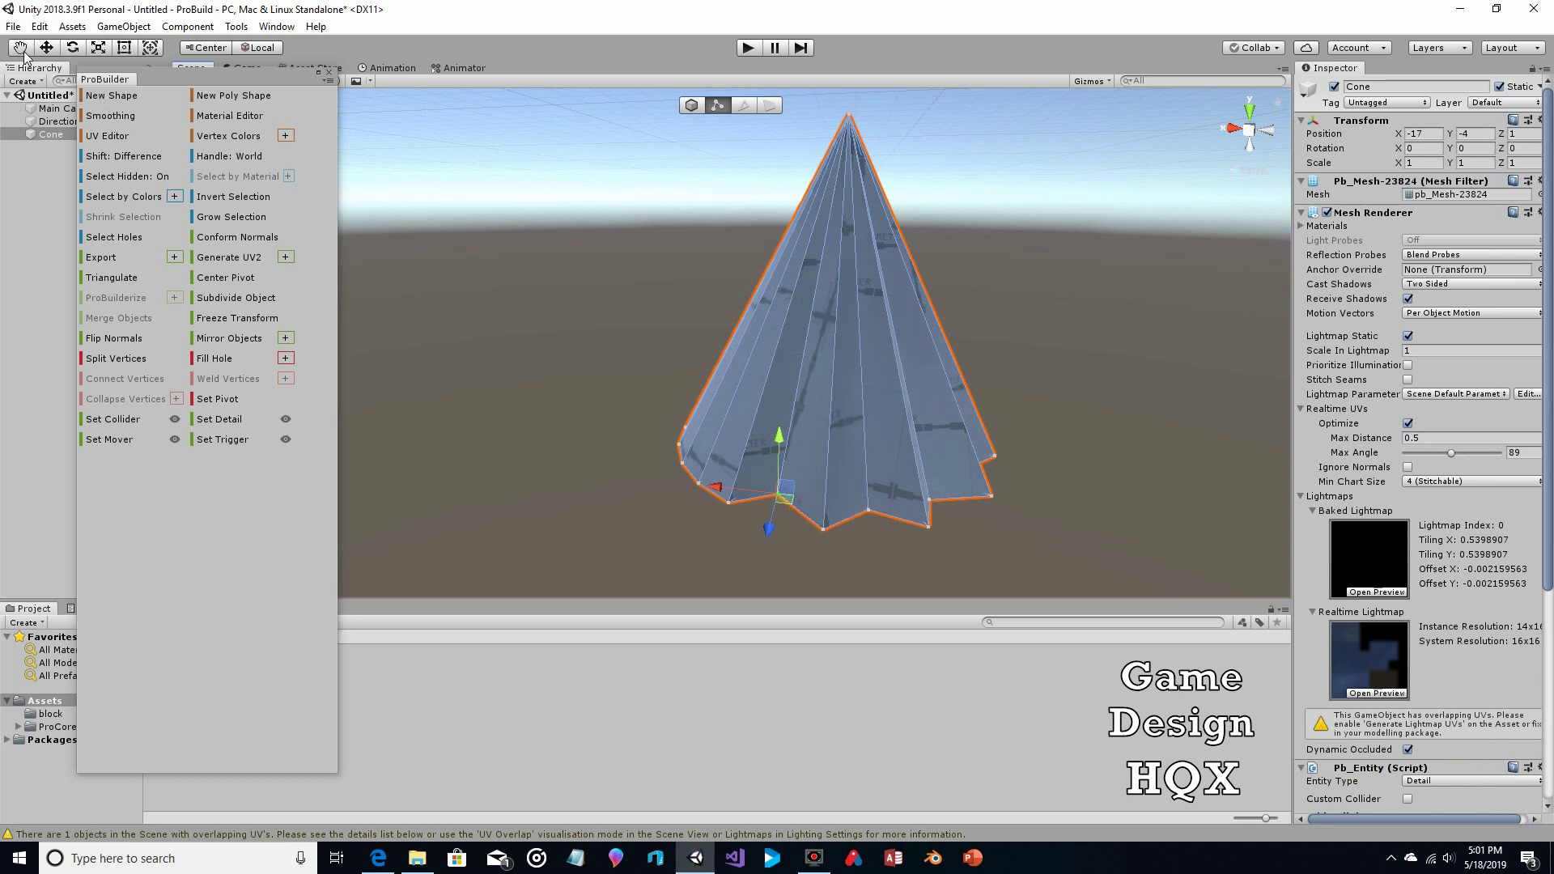
Nudge the cone's left base vertex slightly sideways.
{"action": "middle_click_drag", "start_coordinate": [580, 364], "coordinate": [822, 423]}
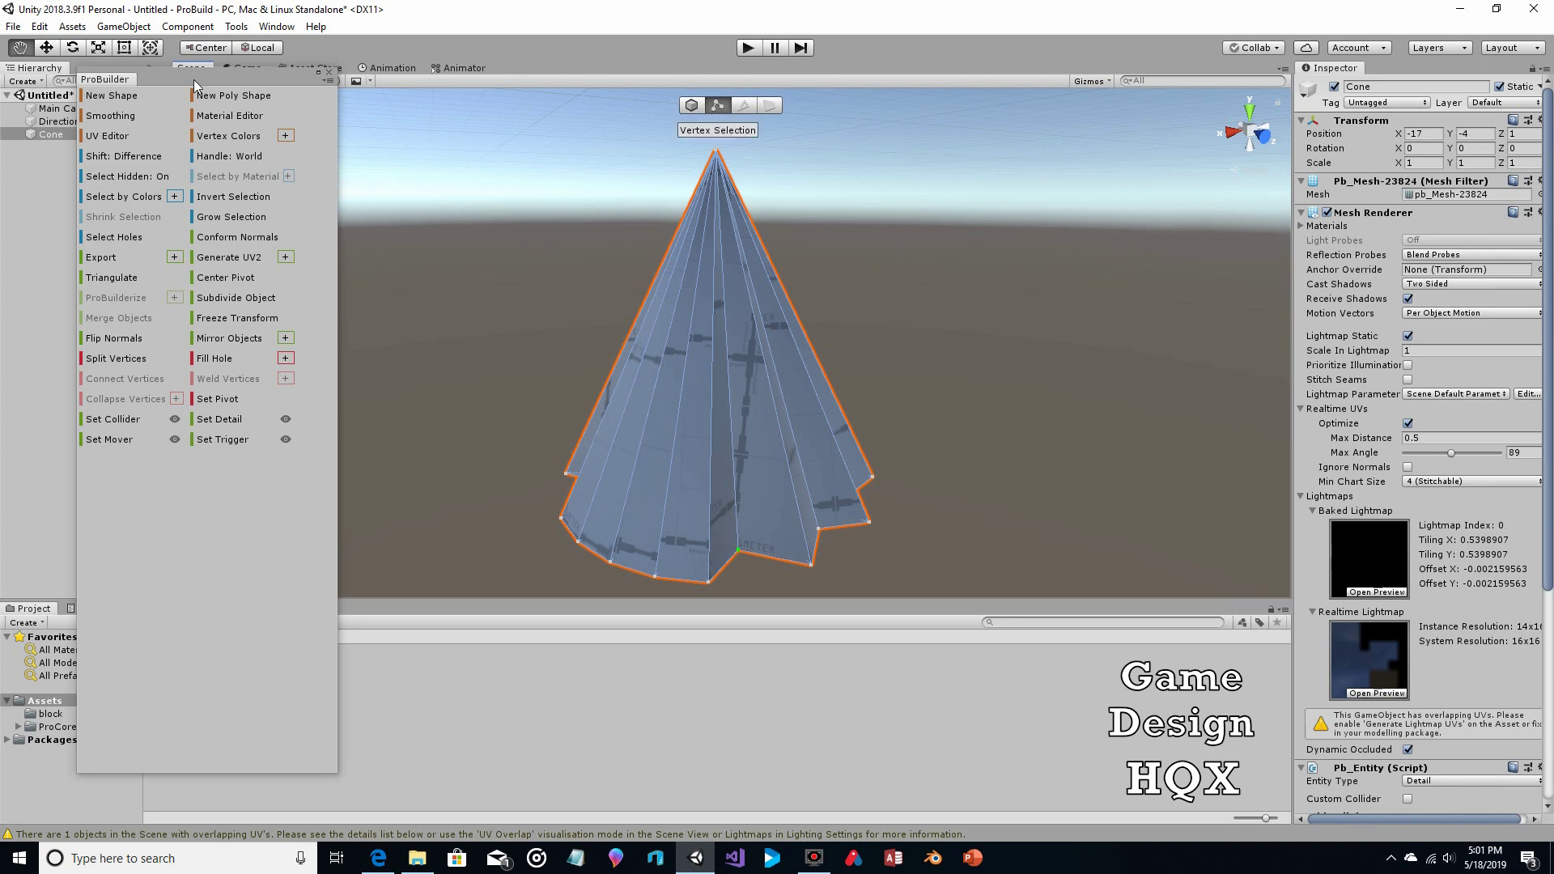
{"action": "left_click", "coordinate": [46, 48]}
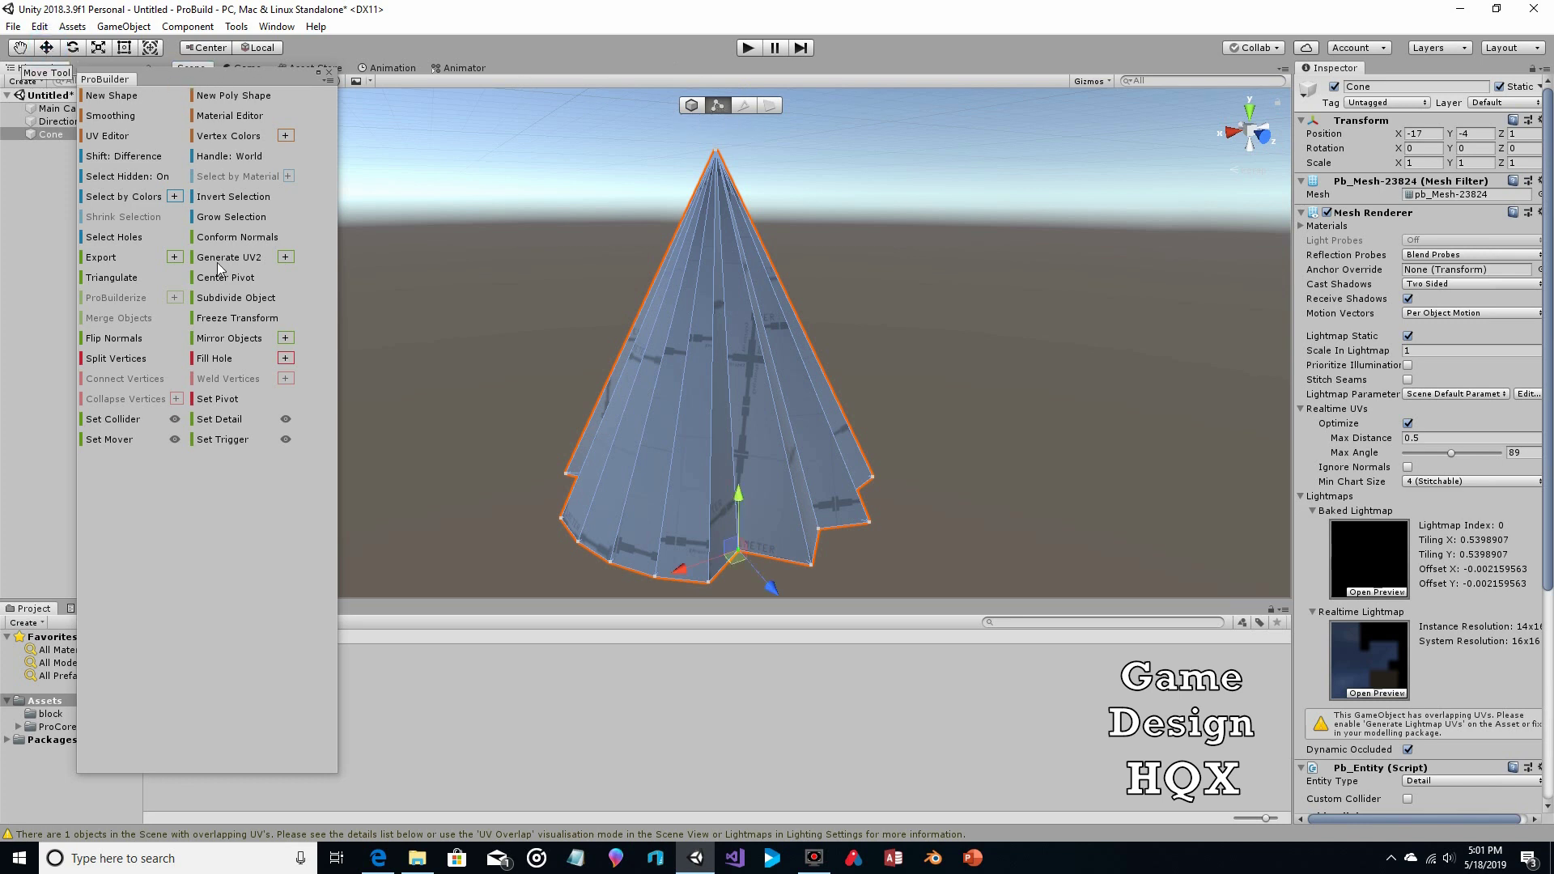
{"action": "left_click", "coordinate": [656, 589]}
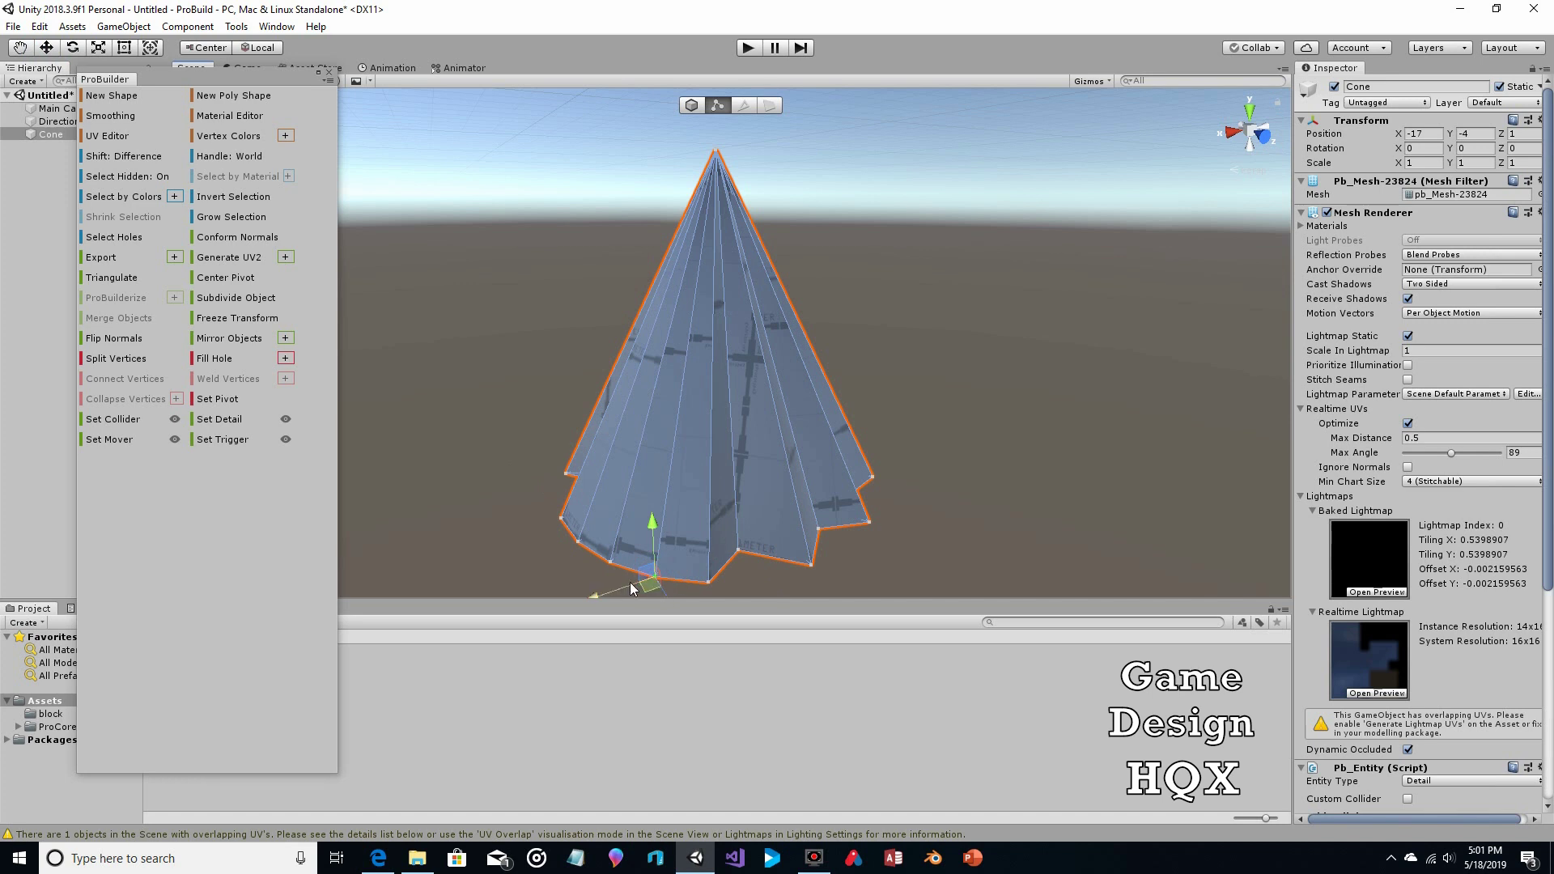
{"action": "scroll", "coordinate": [639, 578], "scroll_direction": "down", "scroll_amount": 1}
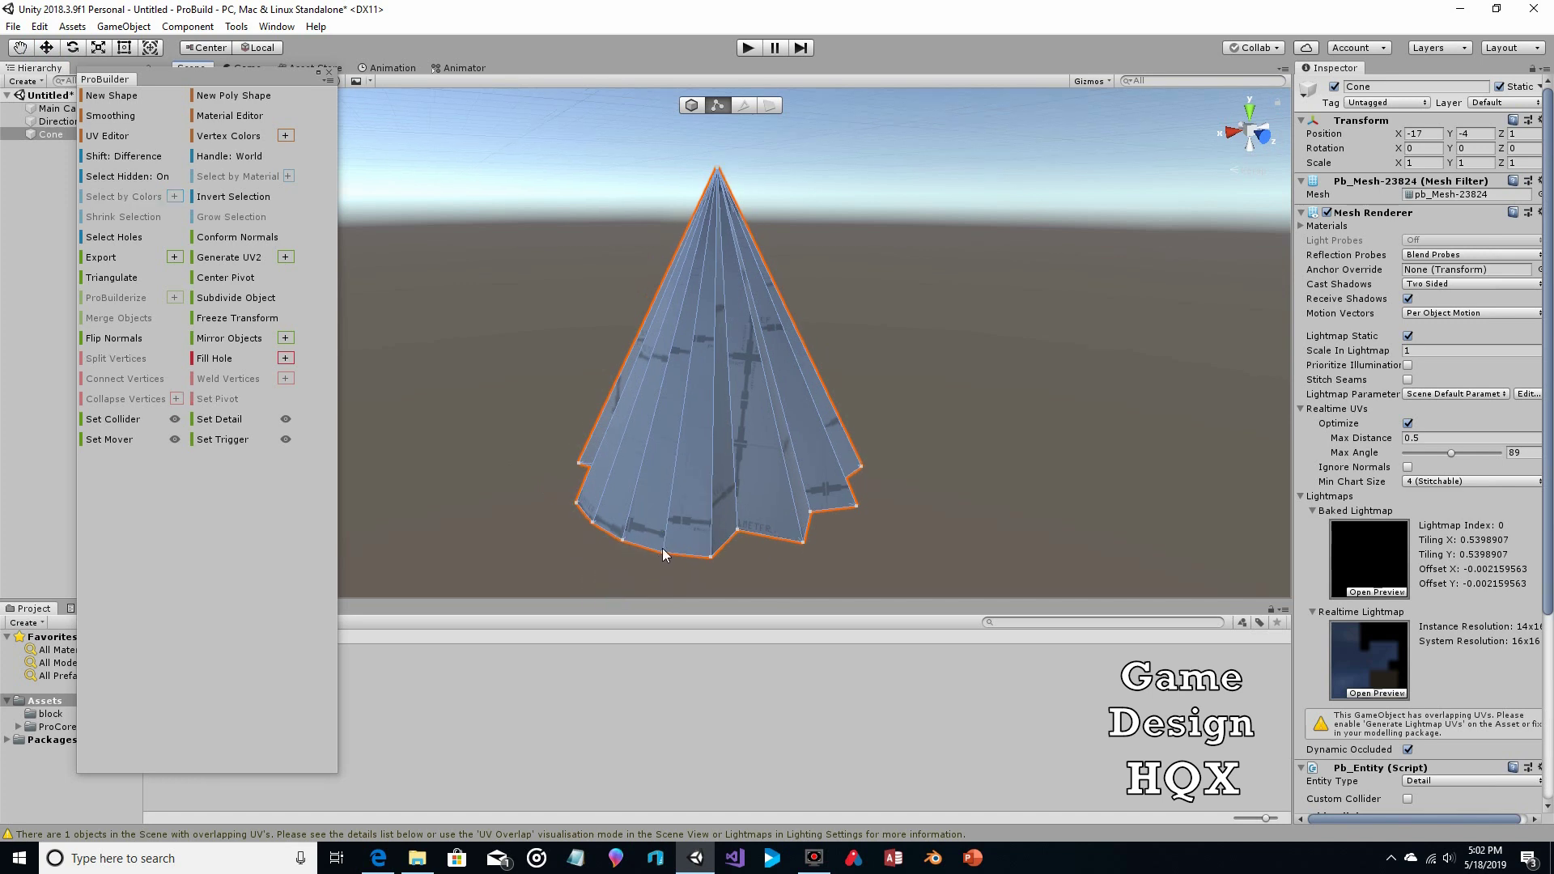
{"action": "left_click", "coordinate": [662, 554]}
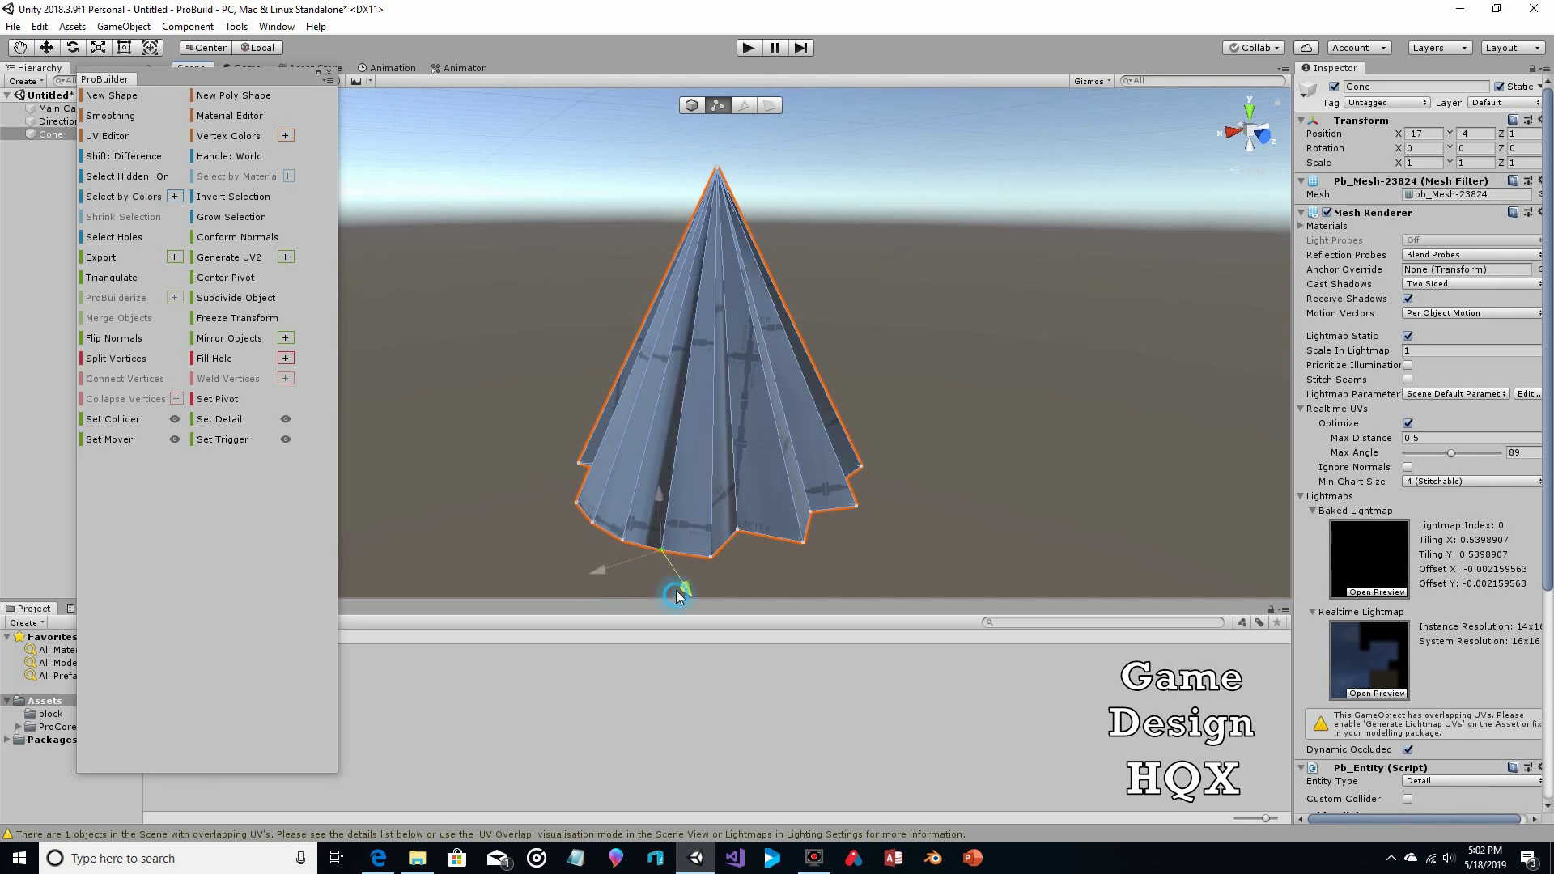
{"action": "left_click", "coordinate": [590, 522]}
{"action": "left_click", "coordinate": [595, 522]}
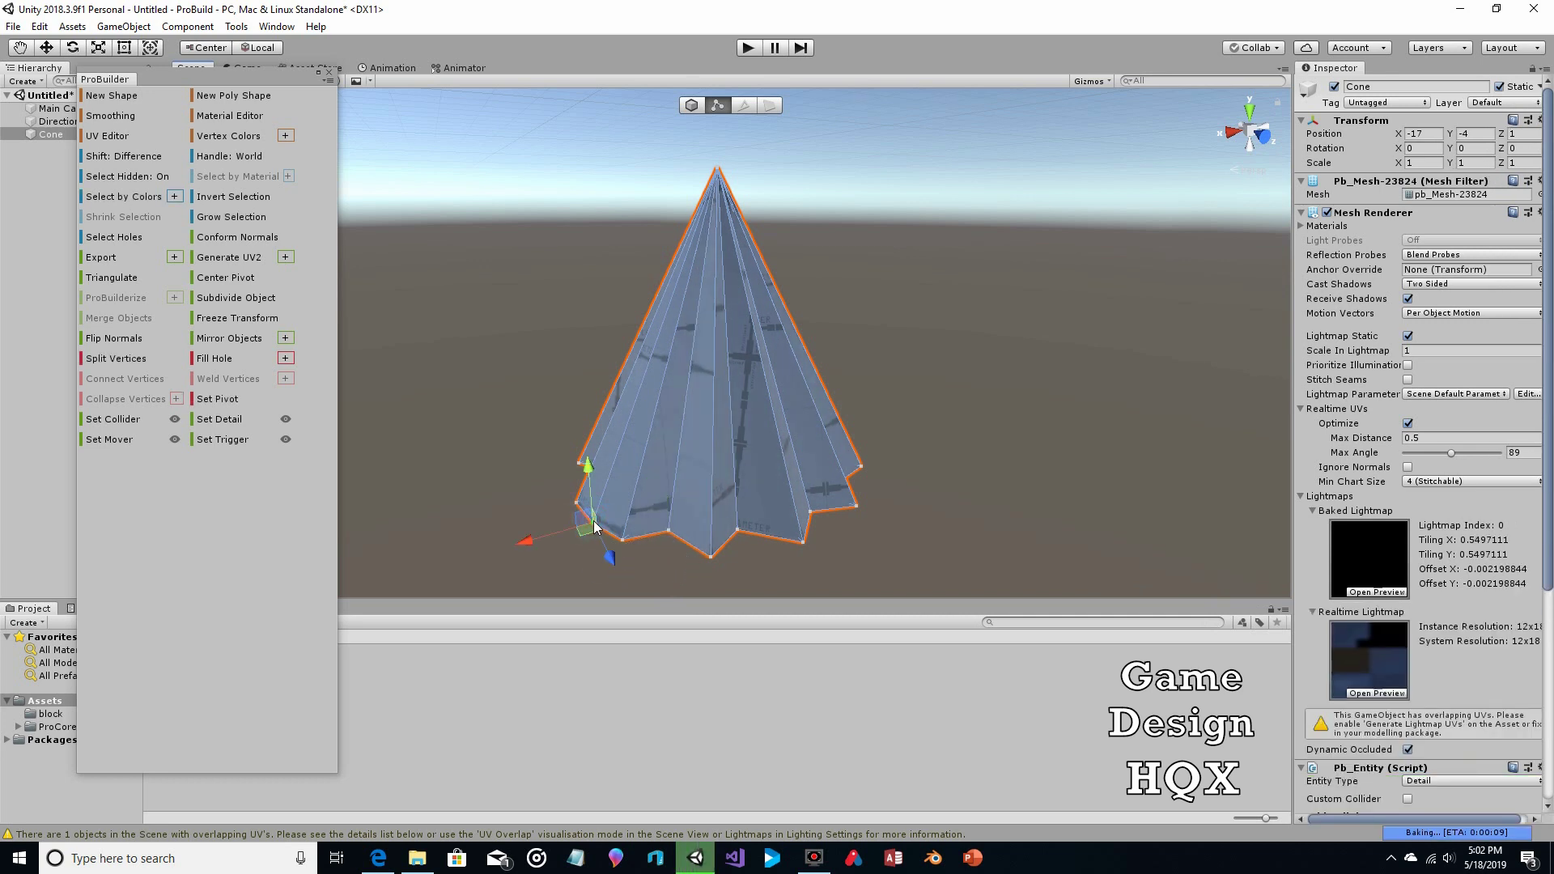
{"action": "left_click_drag", "start_coordinate": [558, 539], "coordinate": [567, 534]}
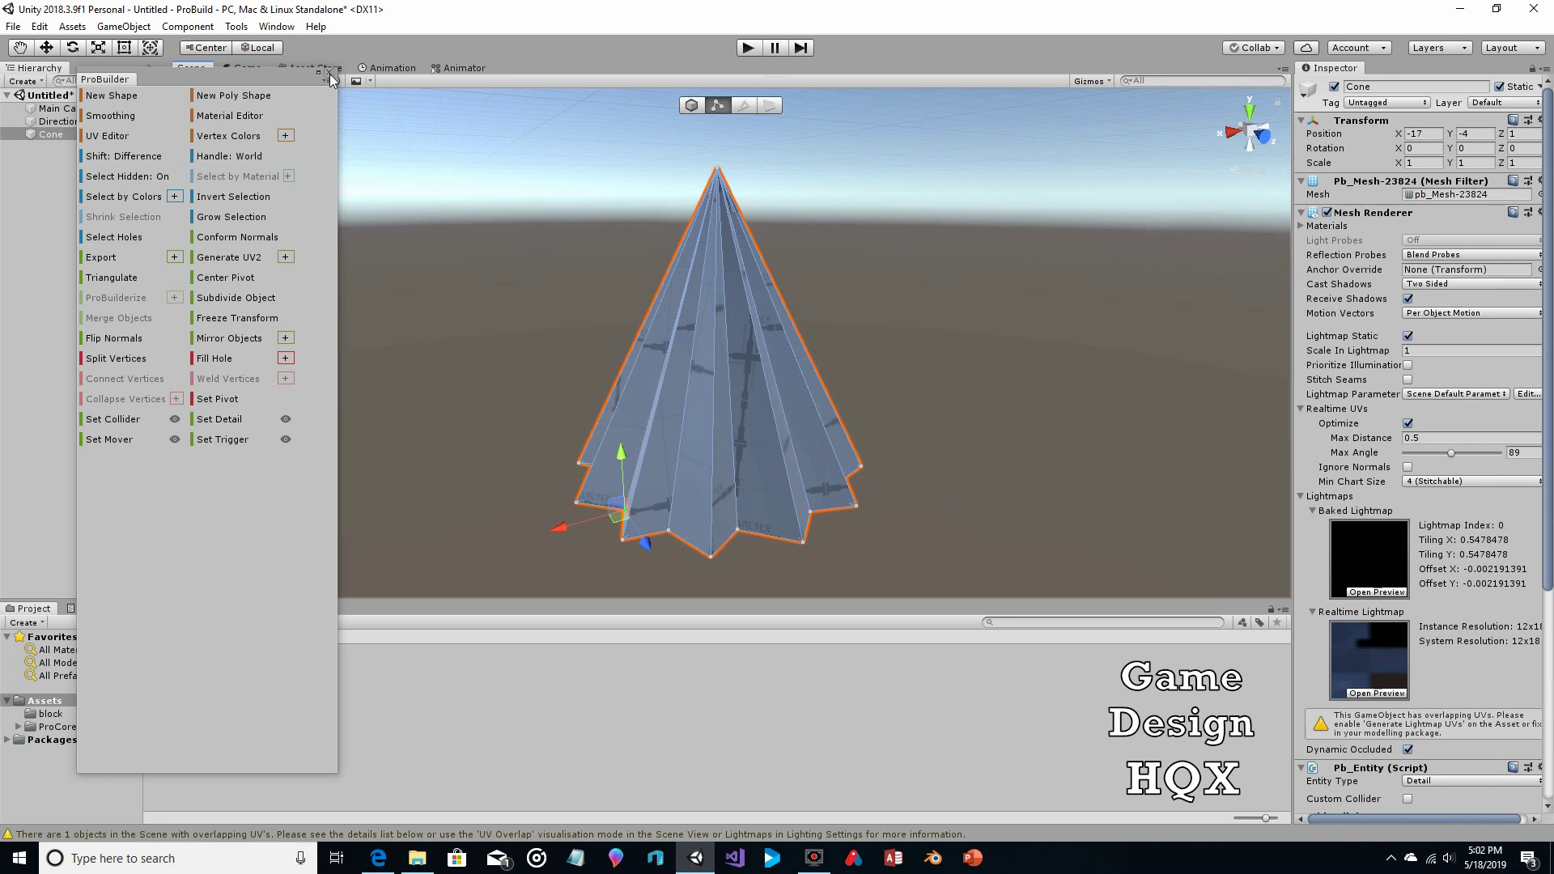
Build a ProBuilder Cylinder with height 6 and radius 0.4, after briefly picking Pipe.
{"action": "left_click", "coordinate": [119, 95]}
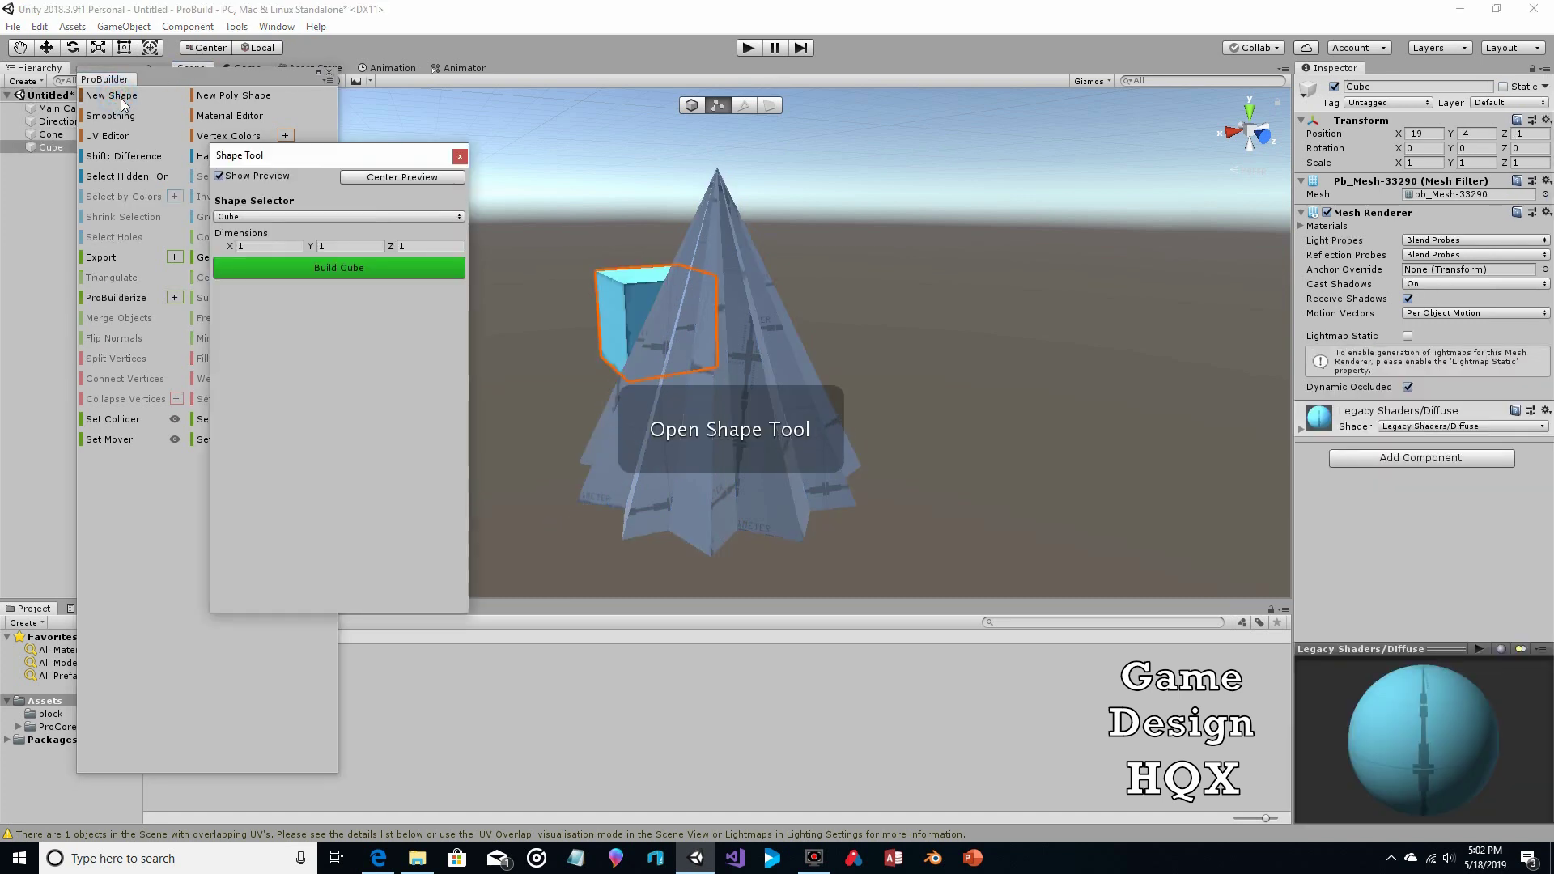
{"action": "left_click", "coordinate": [252, 217]}
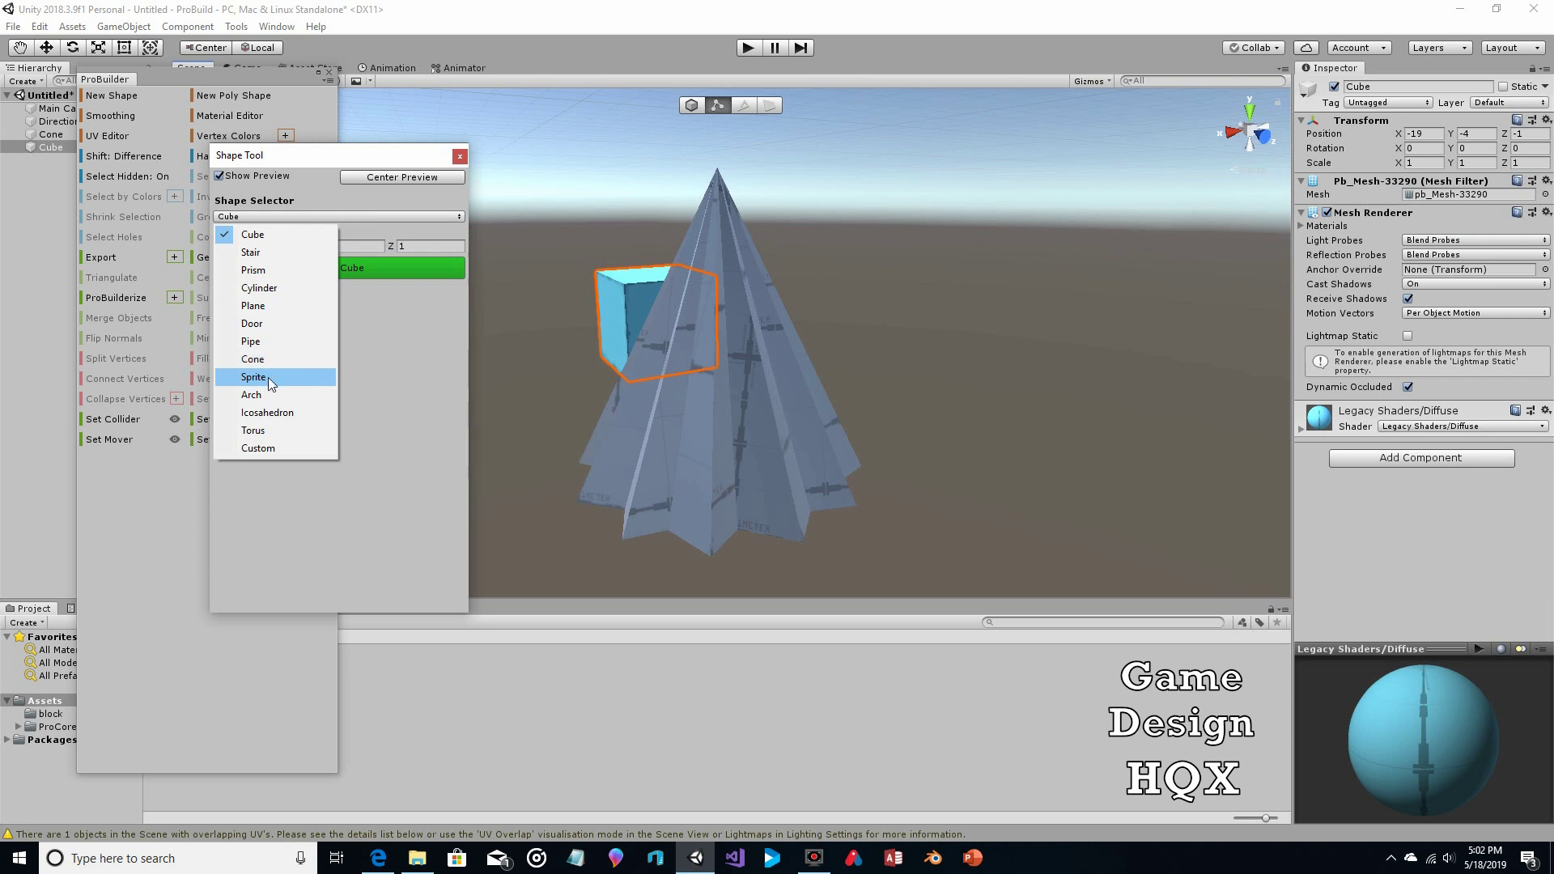
{"action": "left_click", "coordinate": [270, 343]}
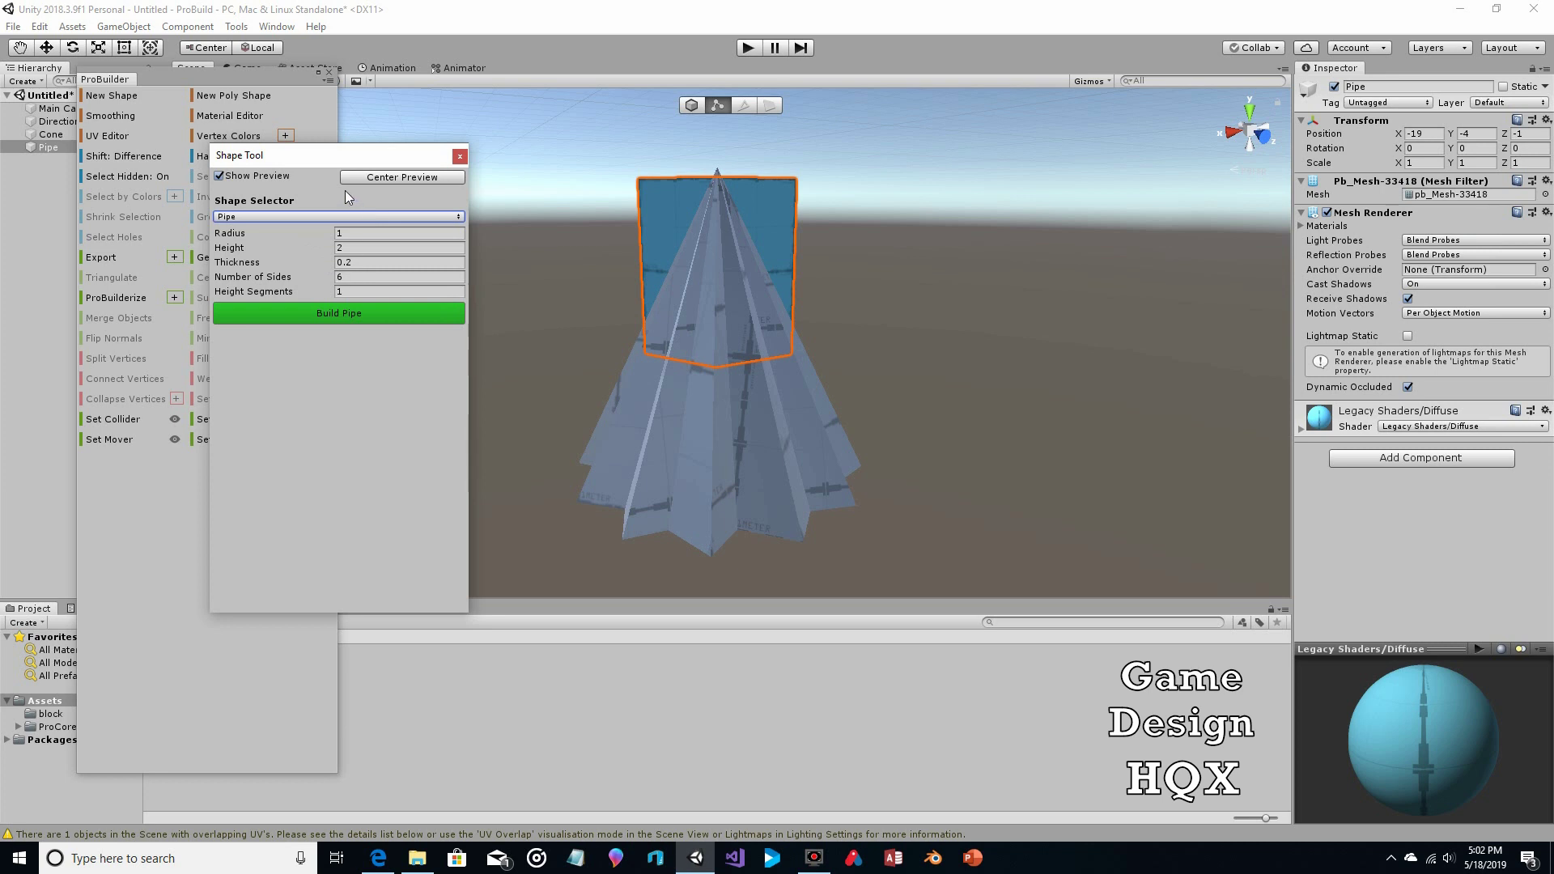
{"action": "left_click", "coordinate": [361, 217]}
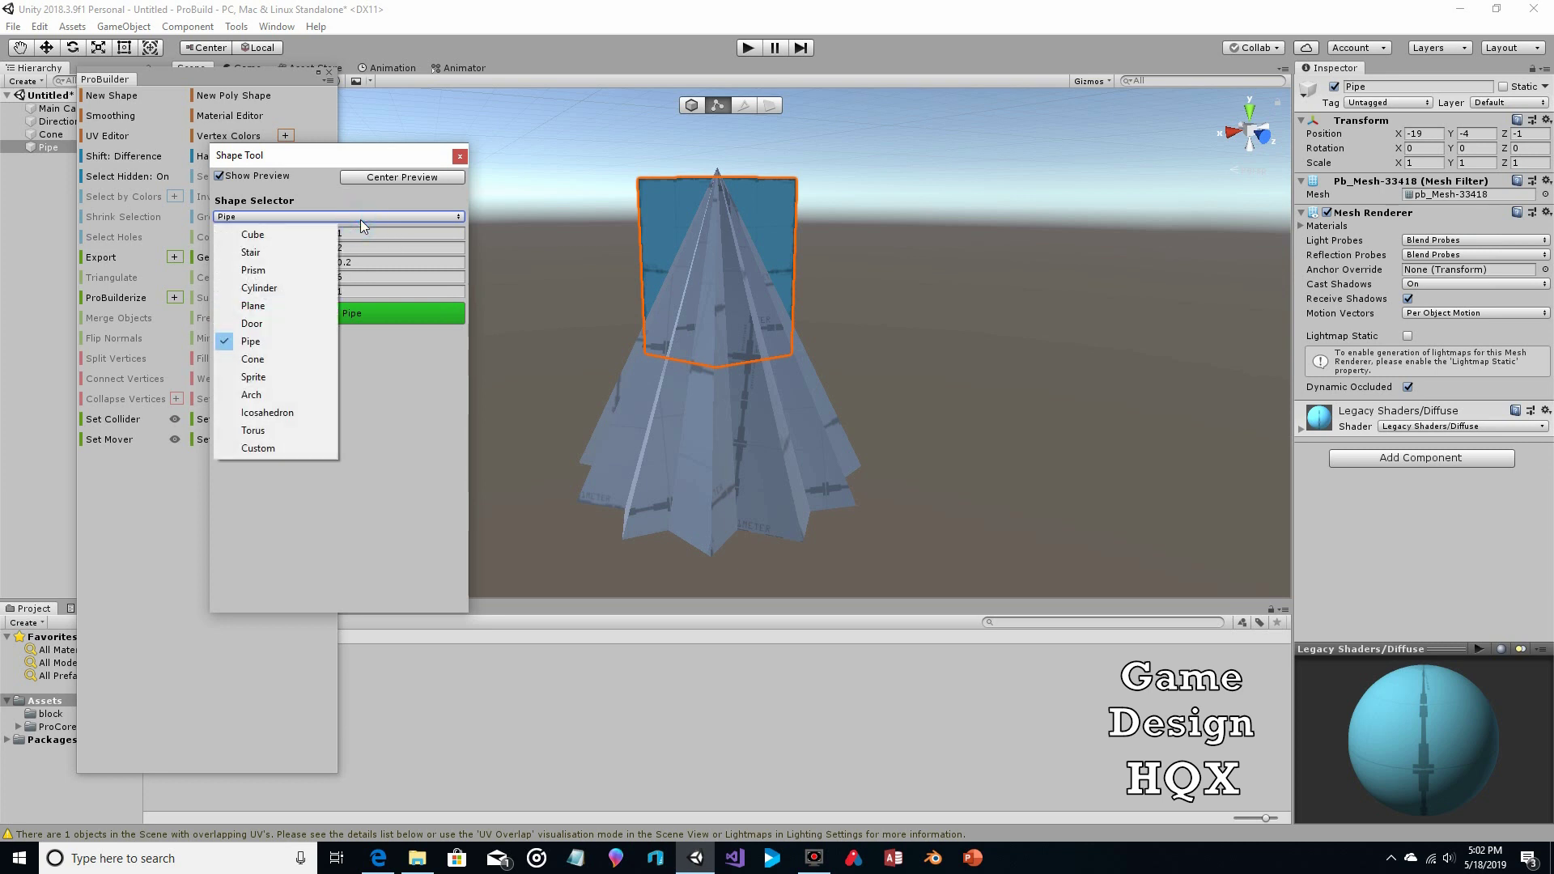
{"action": "left_click", "coordinate": [285, 282]}
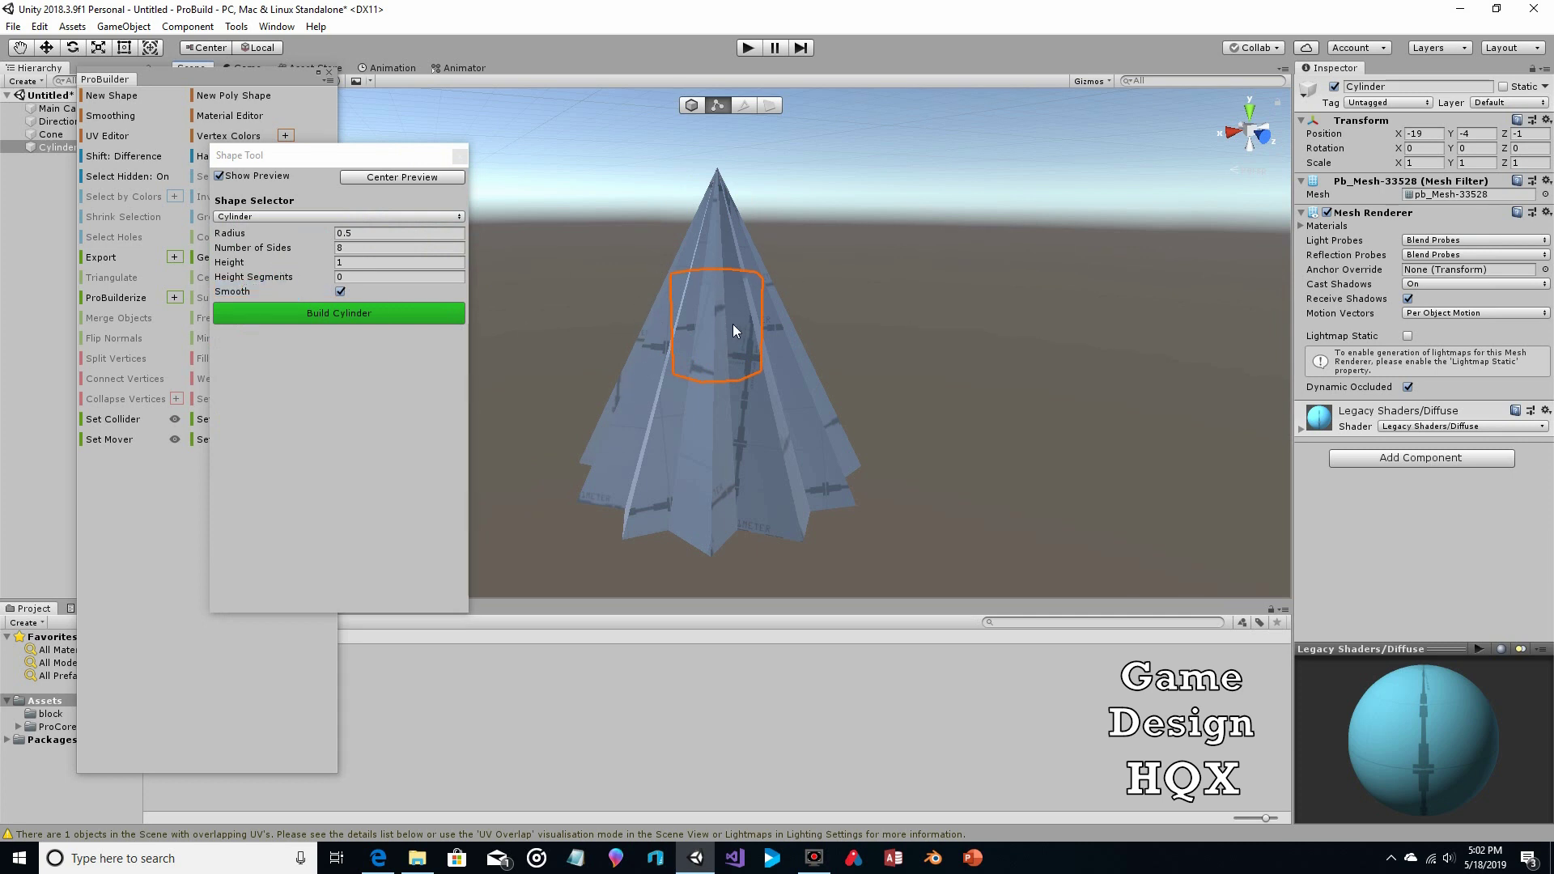
{"action": "scroll", "coordinate": [732, 327], "scroll_direction": "down", "scroll_amount": 5}
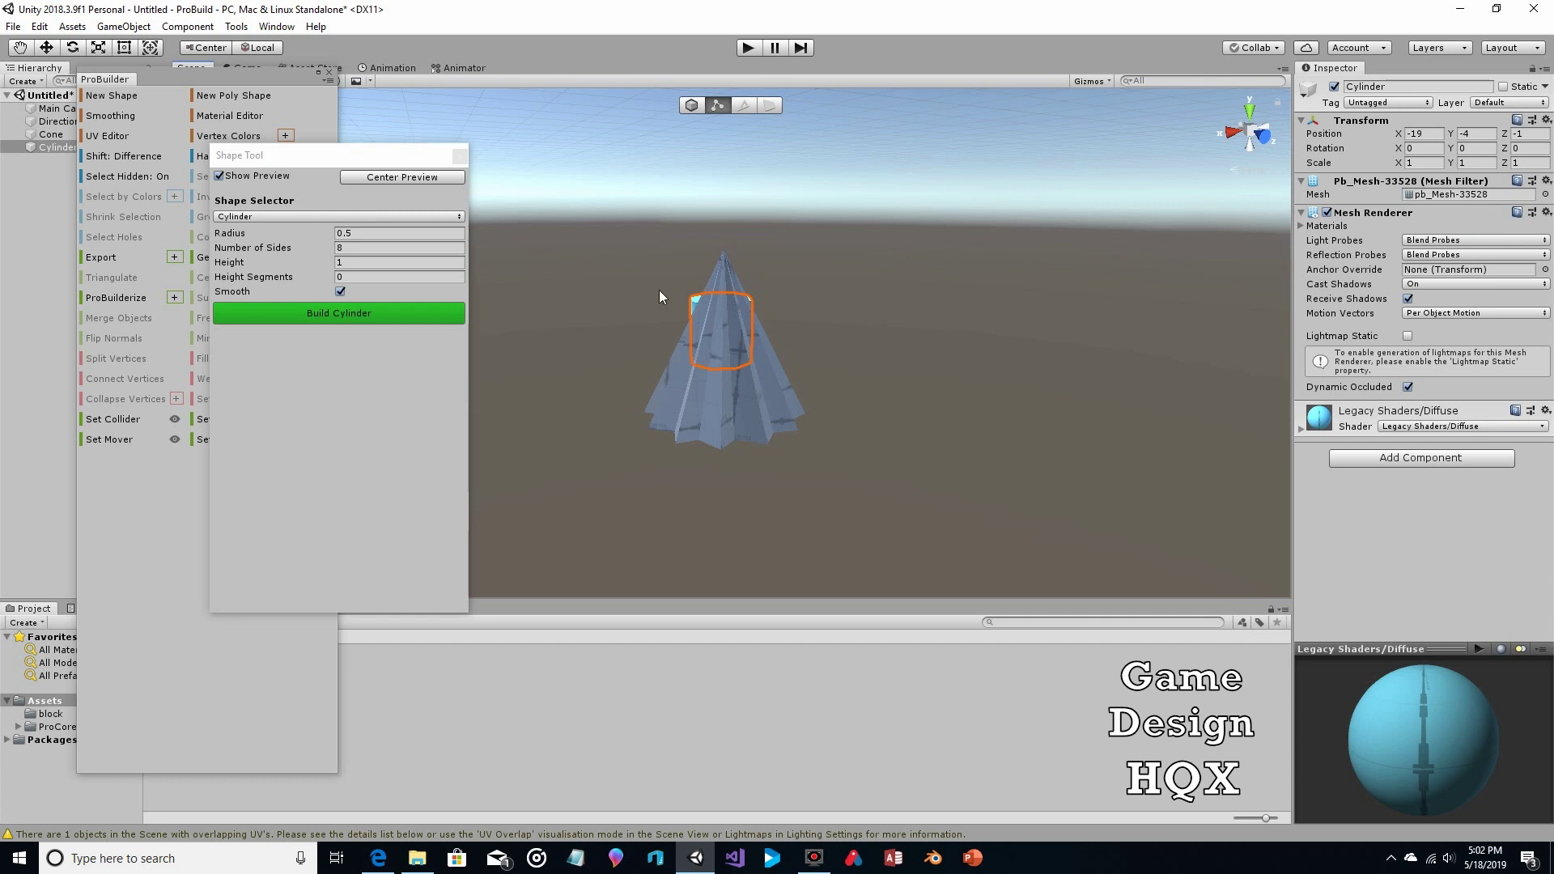
{"action": "left_click", "coordinate": [355, 263]}
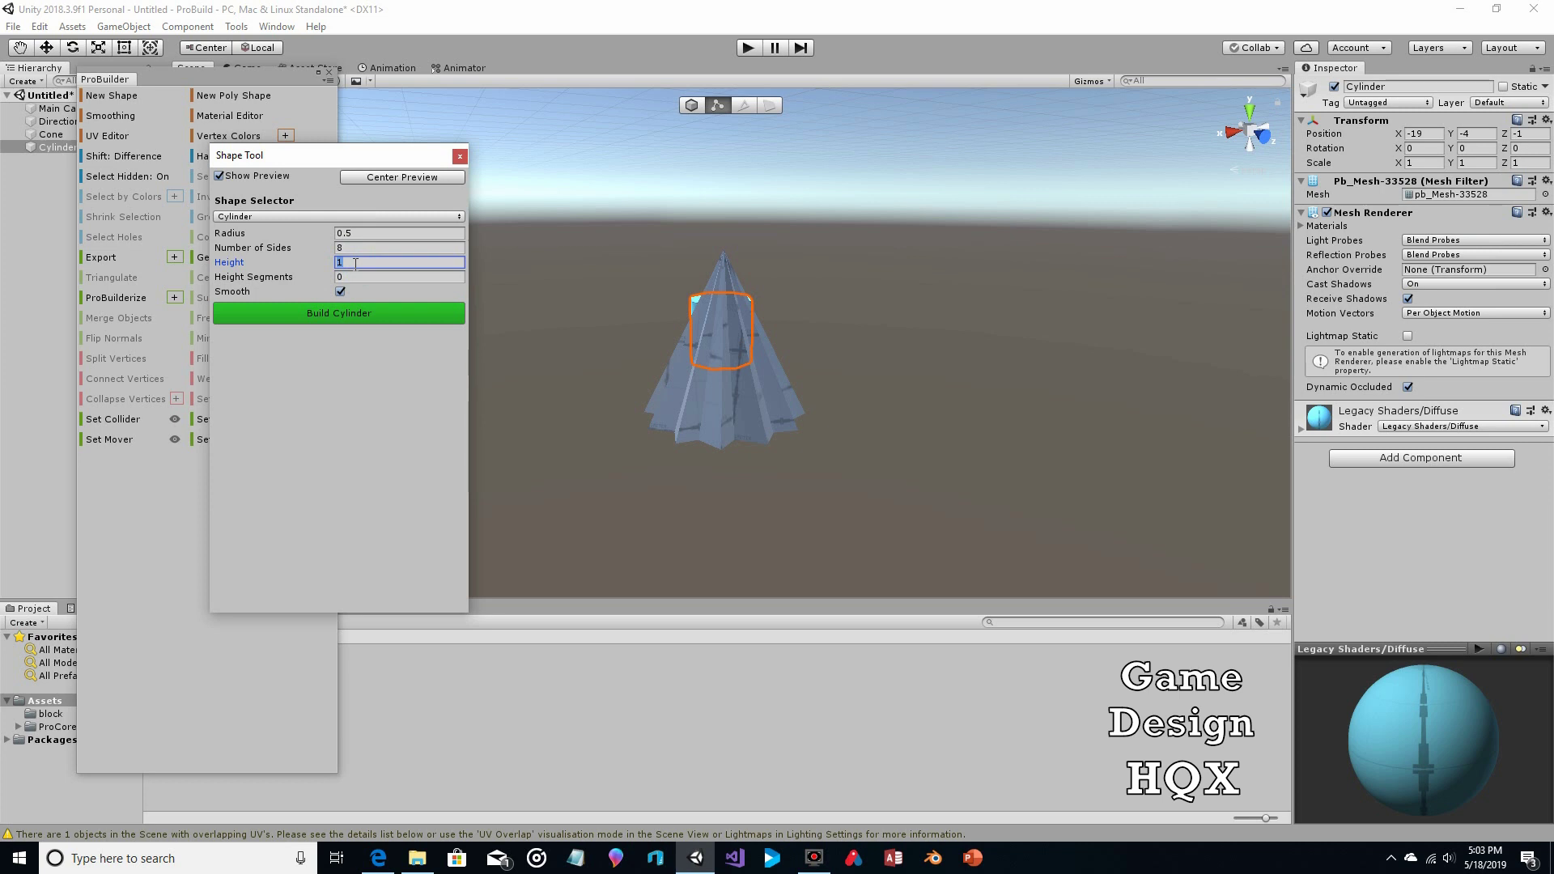
{"action": "type", "text": "6"}
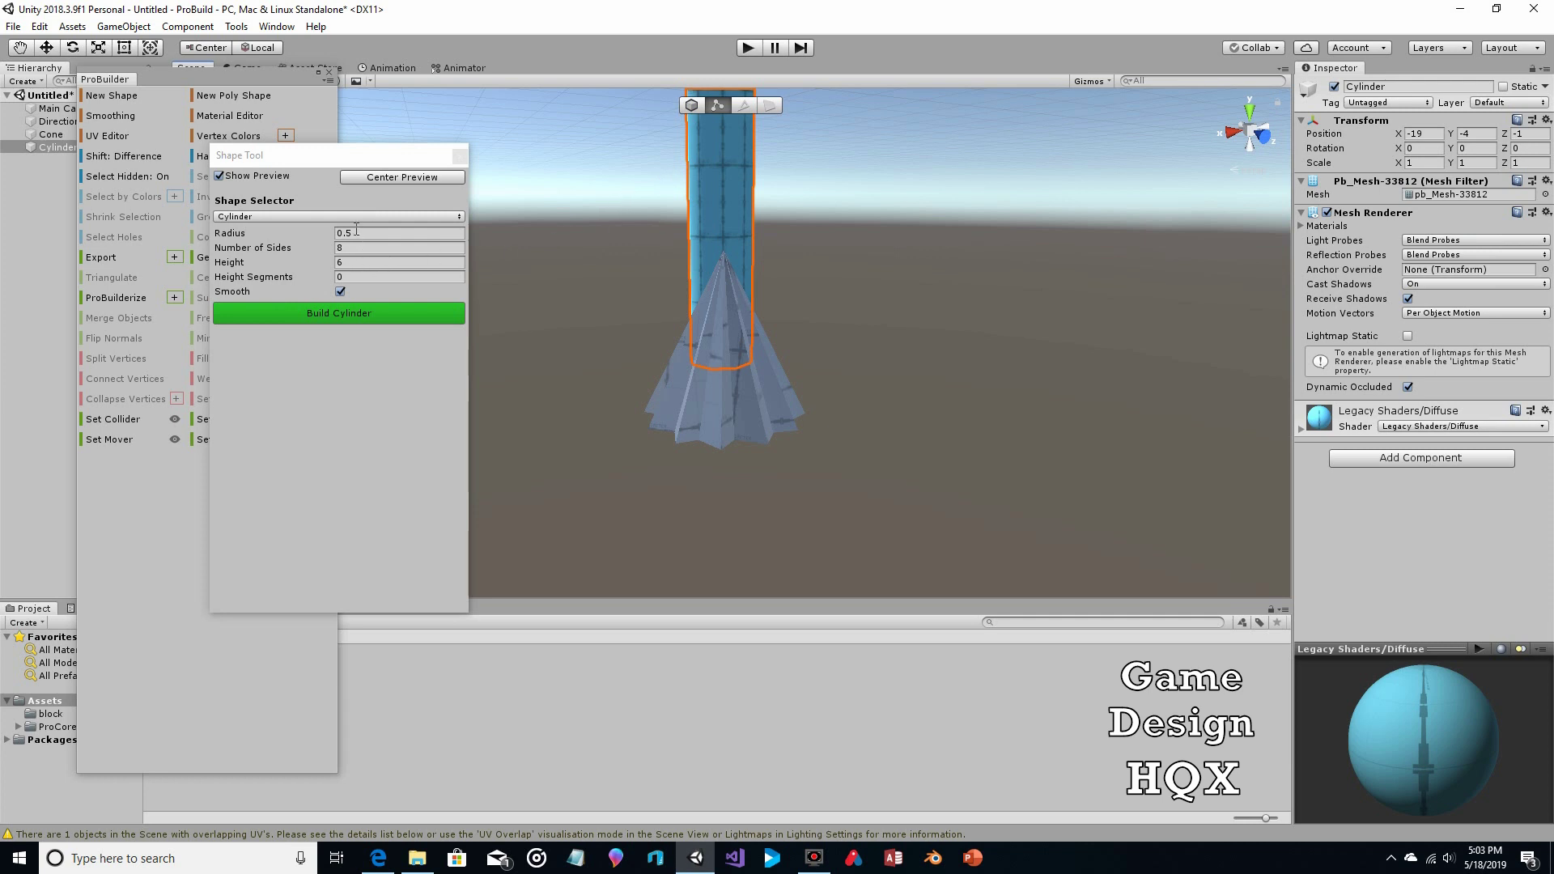
{"action": "left_click", "coordinate": [349, 232]}
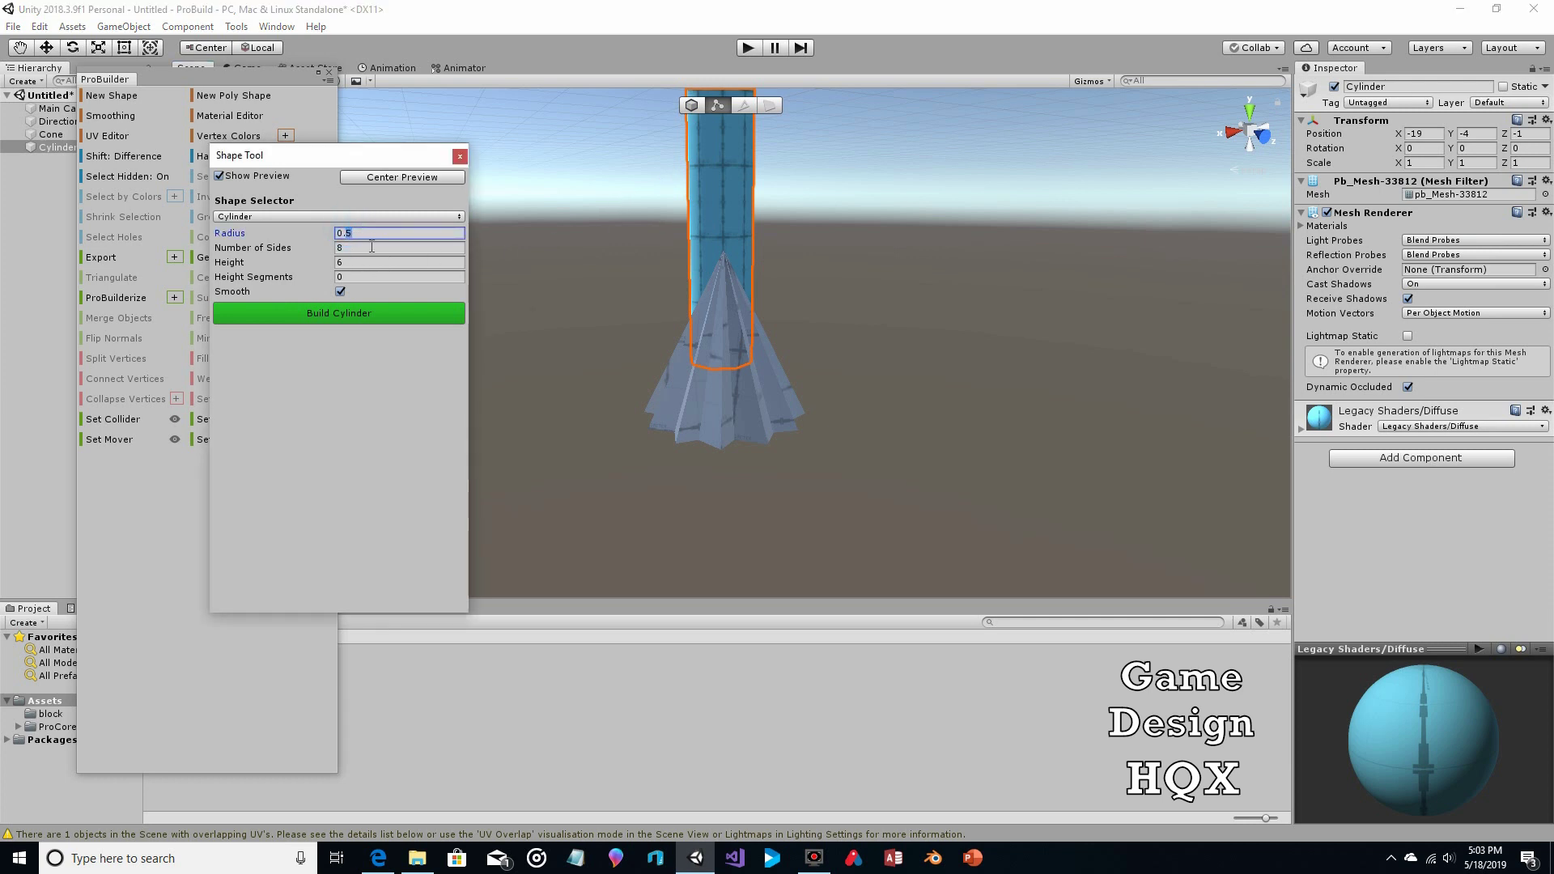
{"action": "type", "text": "0.4"}
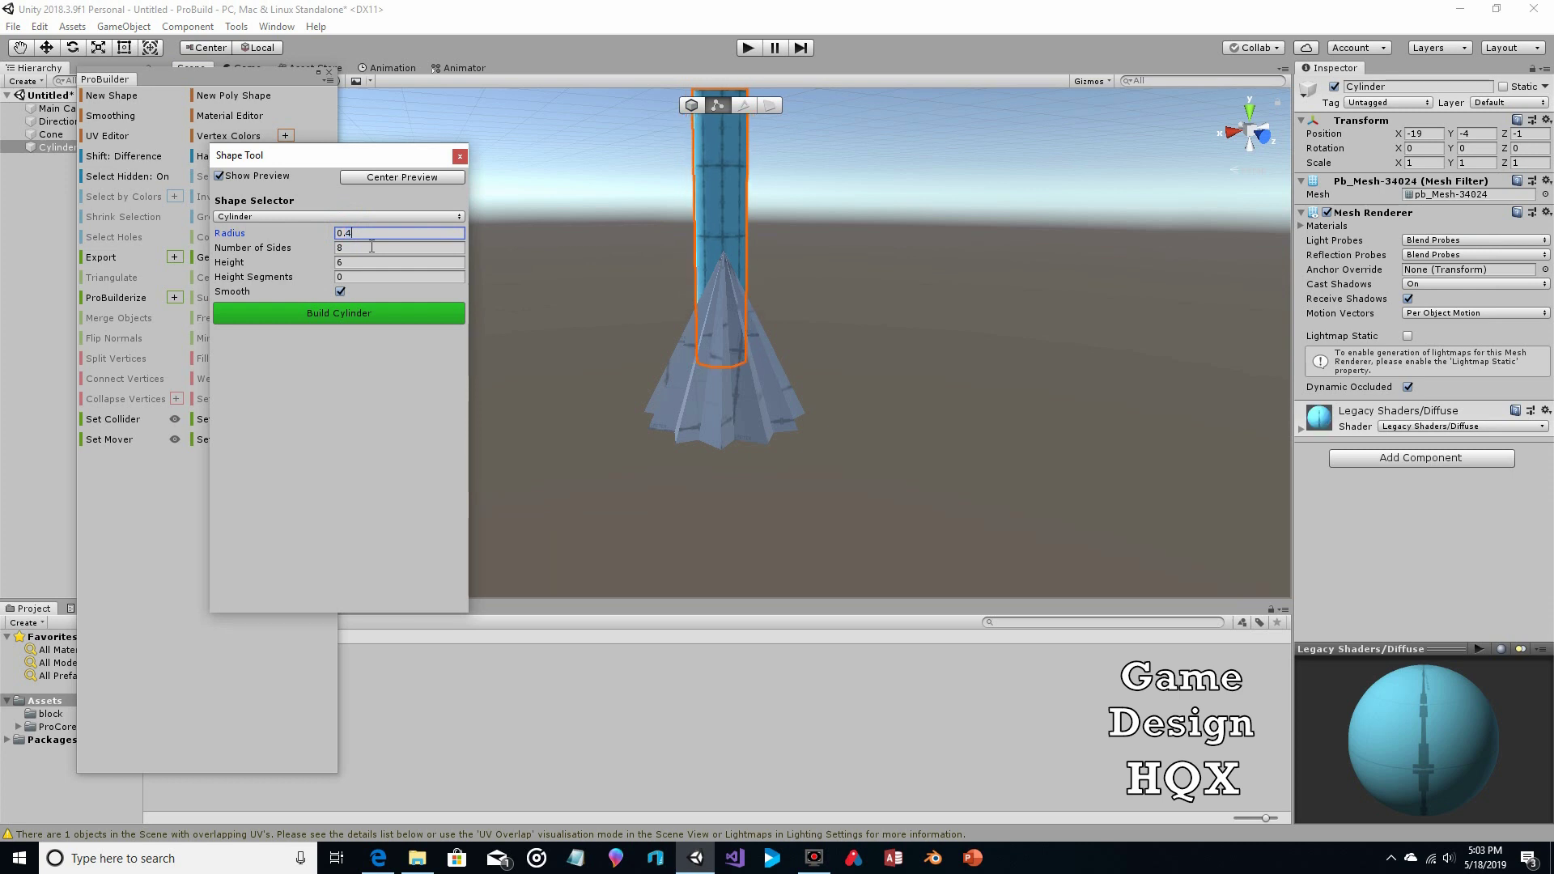
{"action": "left_click", "coordinate": [308, 321]}
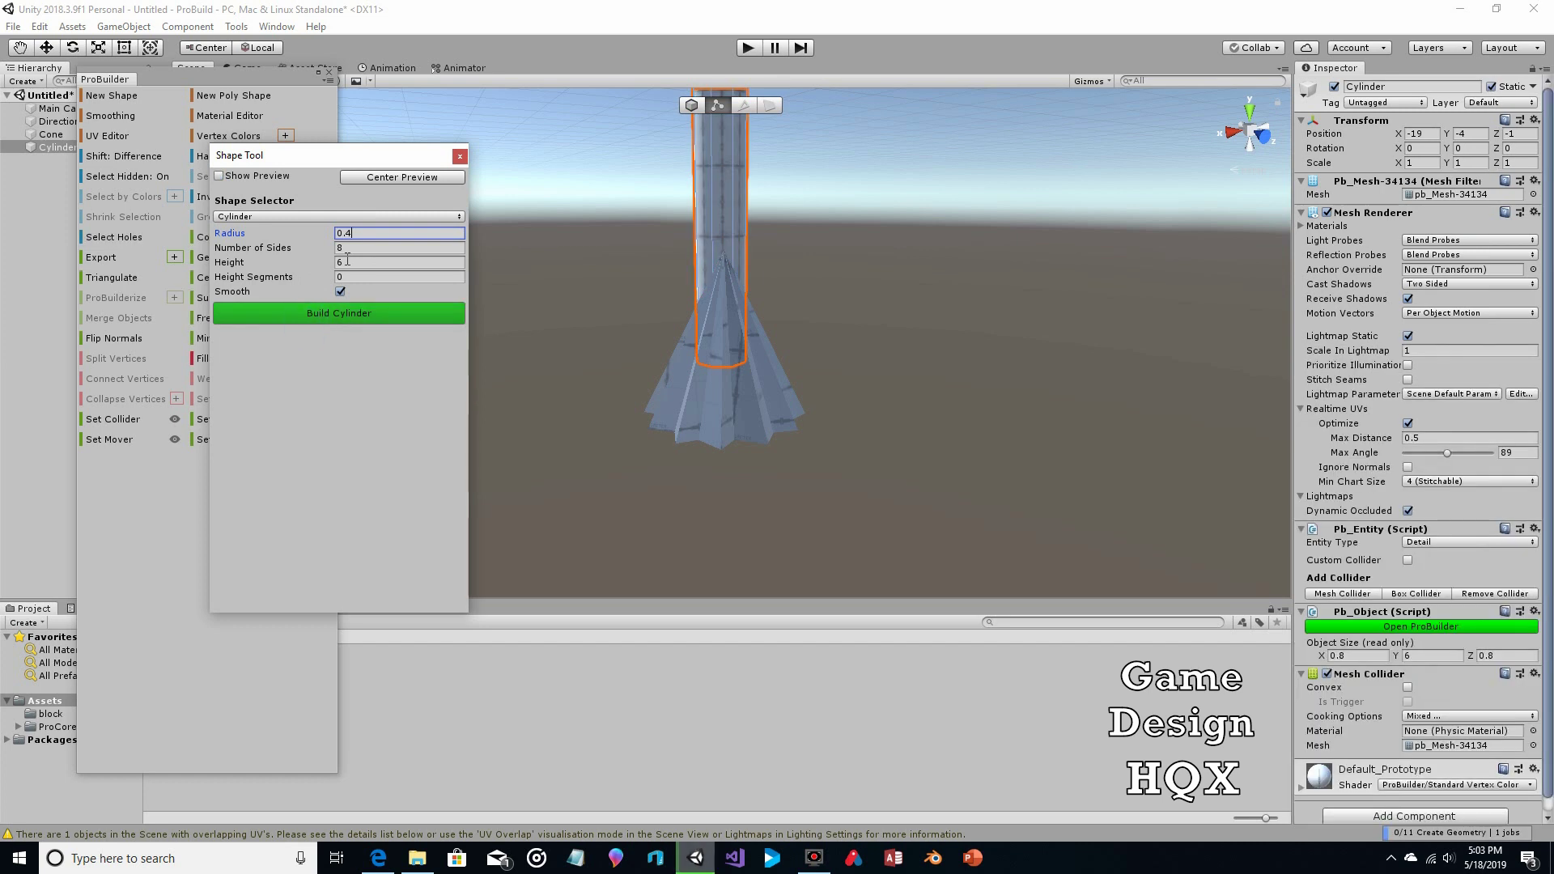
Close the shape tool and drag the whole cylinder down below the cone.
{"action": "left_click", "coordinate": [458, 157]}
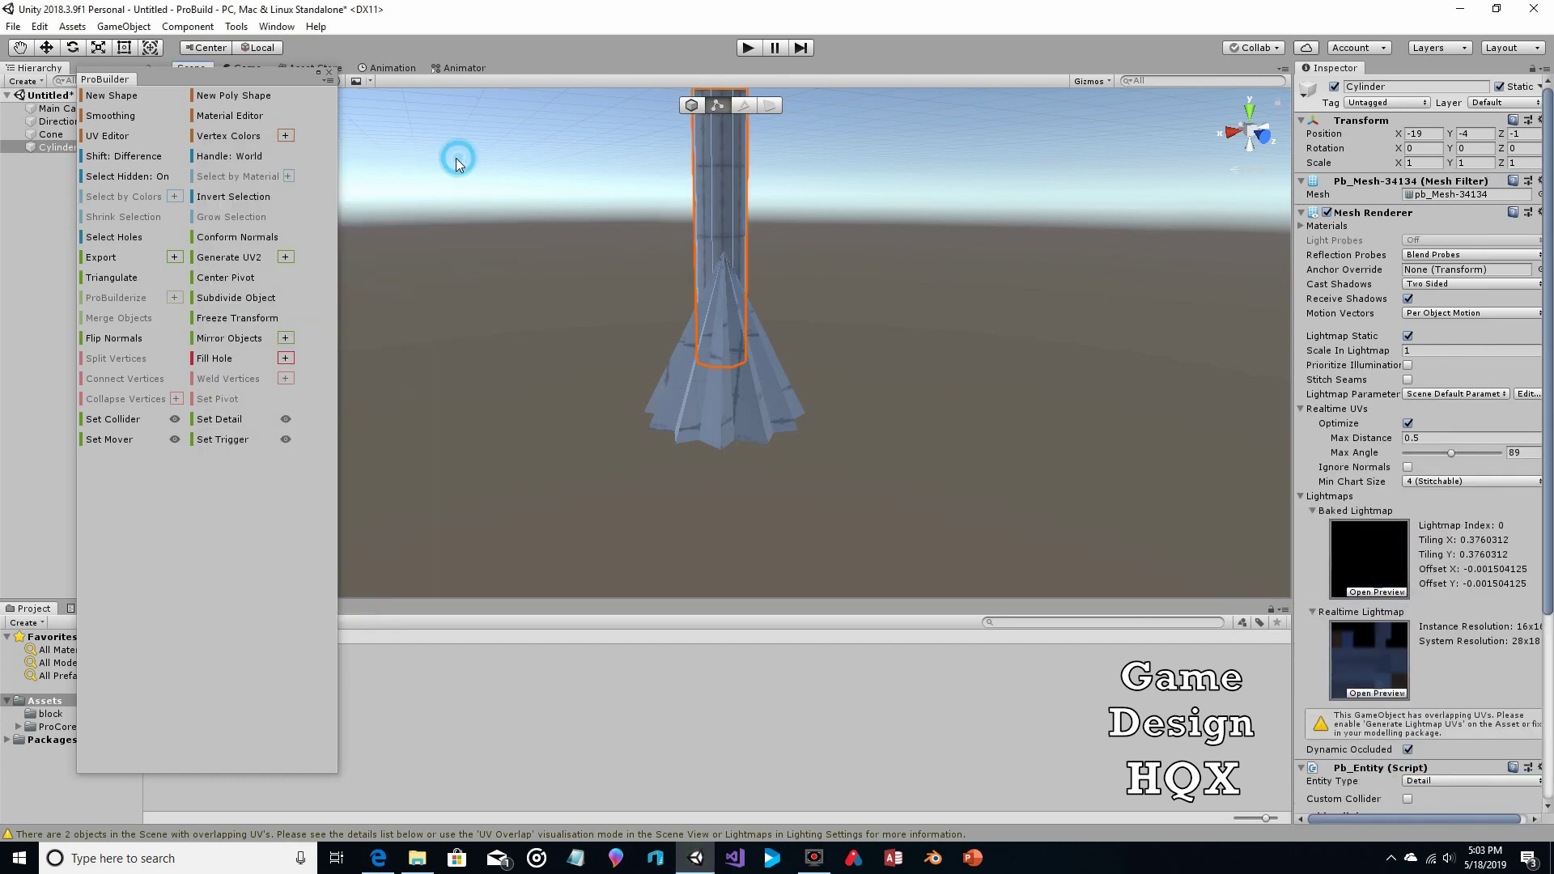
{"action": "key", "text": "w"}
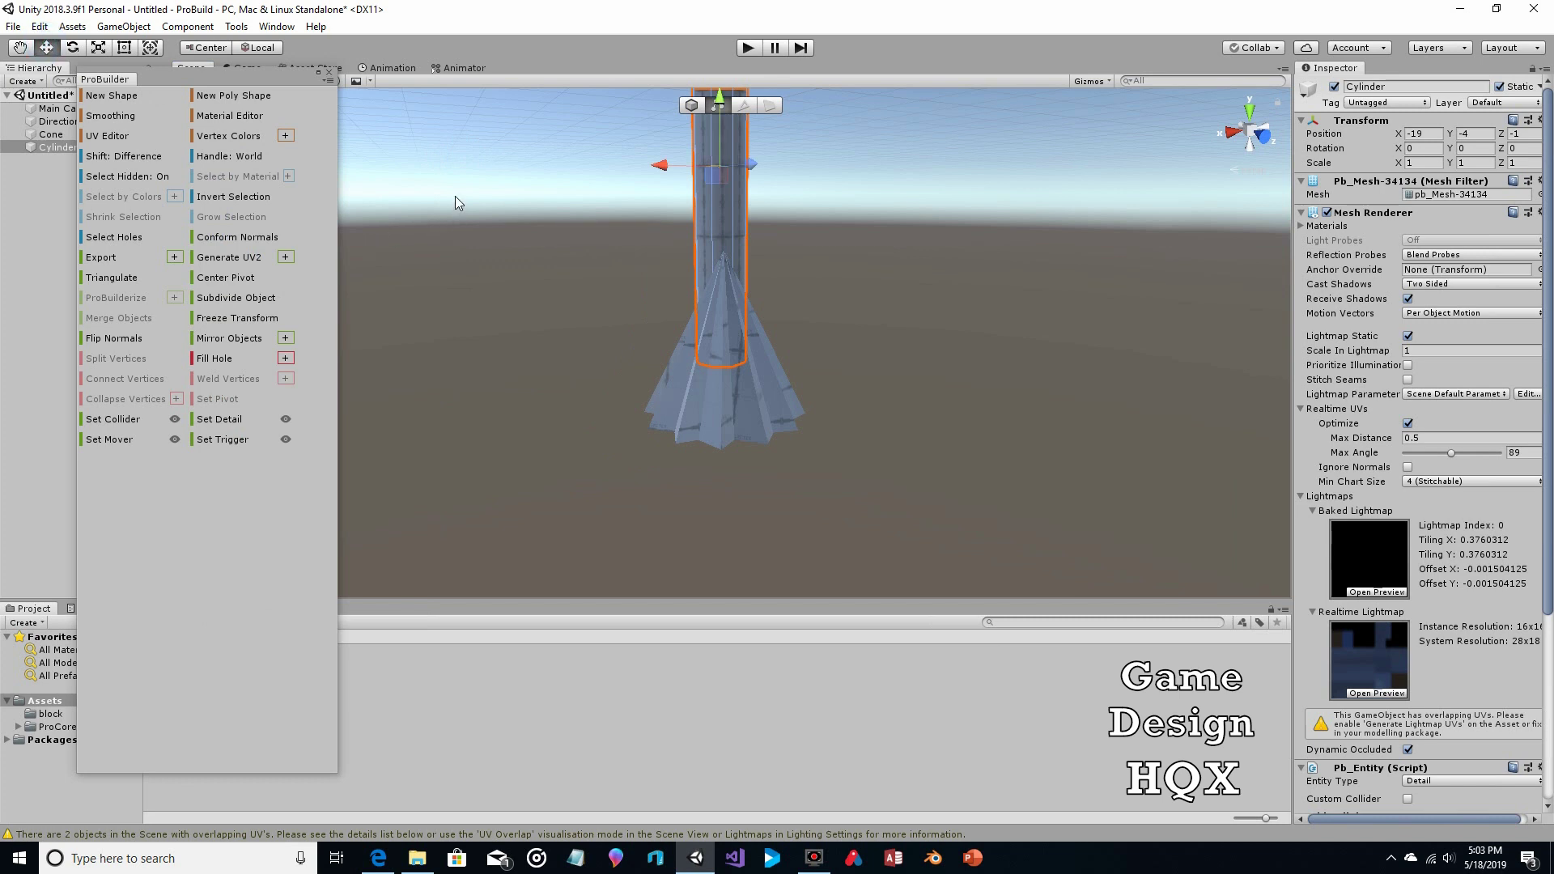
{"action": "left_click", "coordinate": [692, 105]}
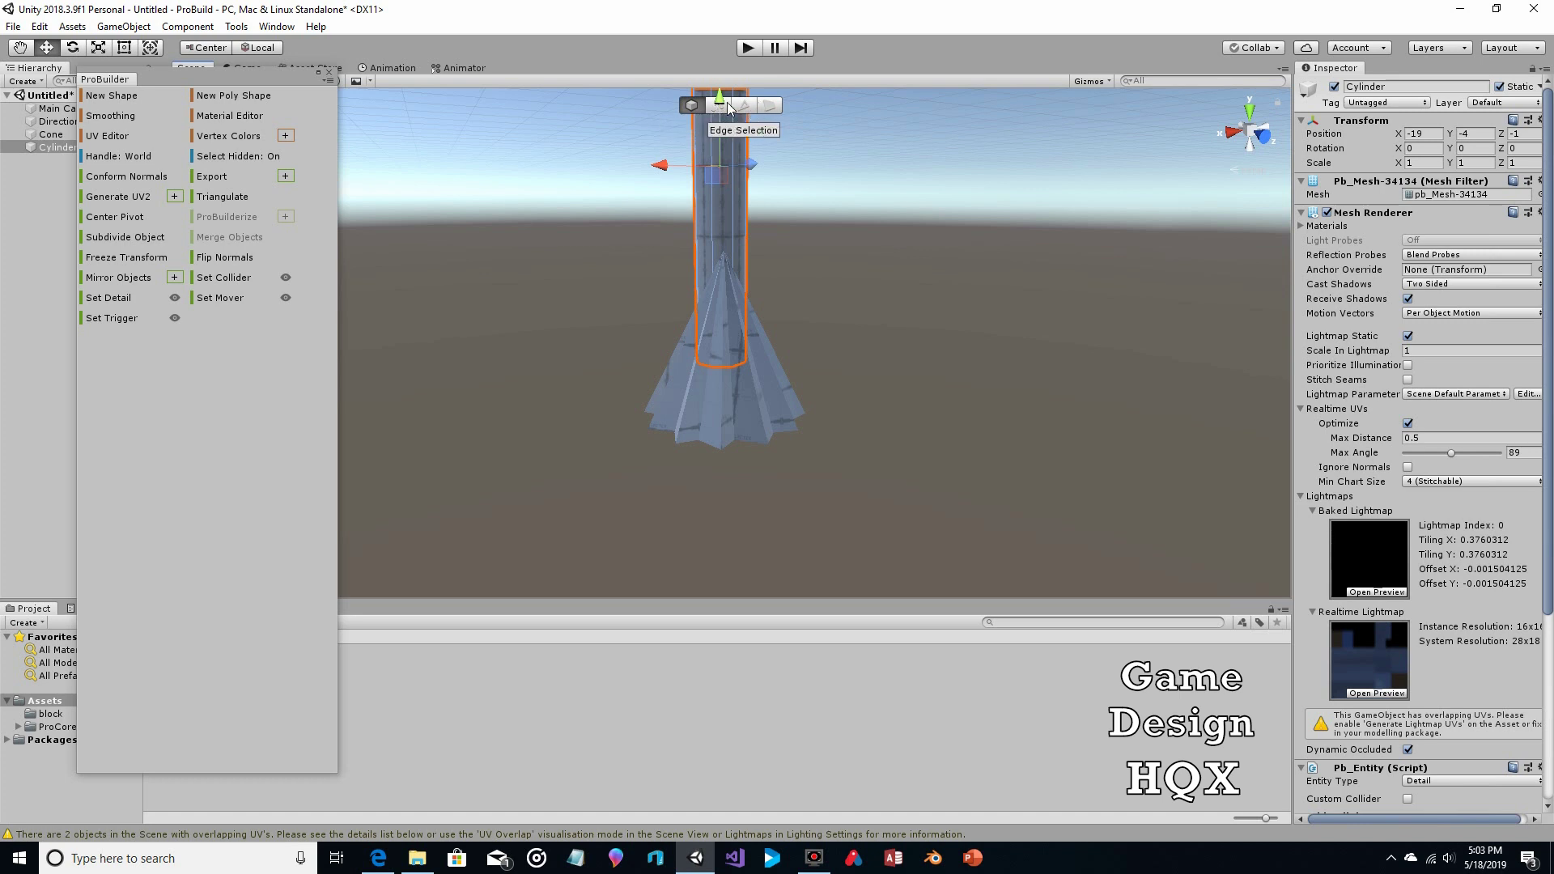
{"action": "left_click", "coordinate": [718, 112]}
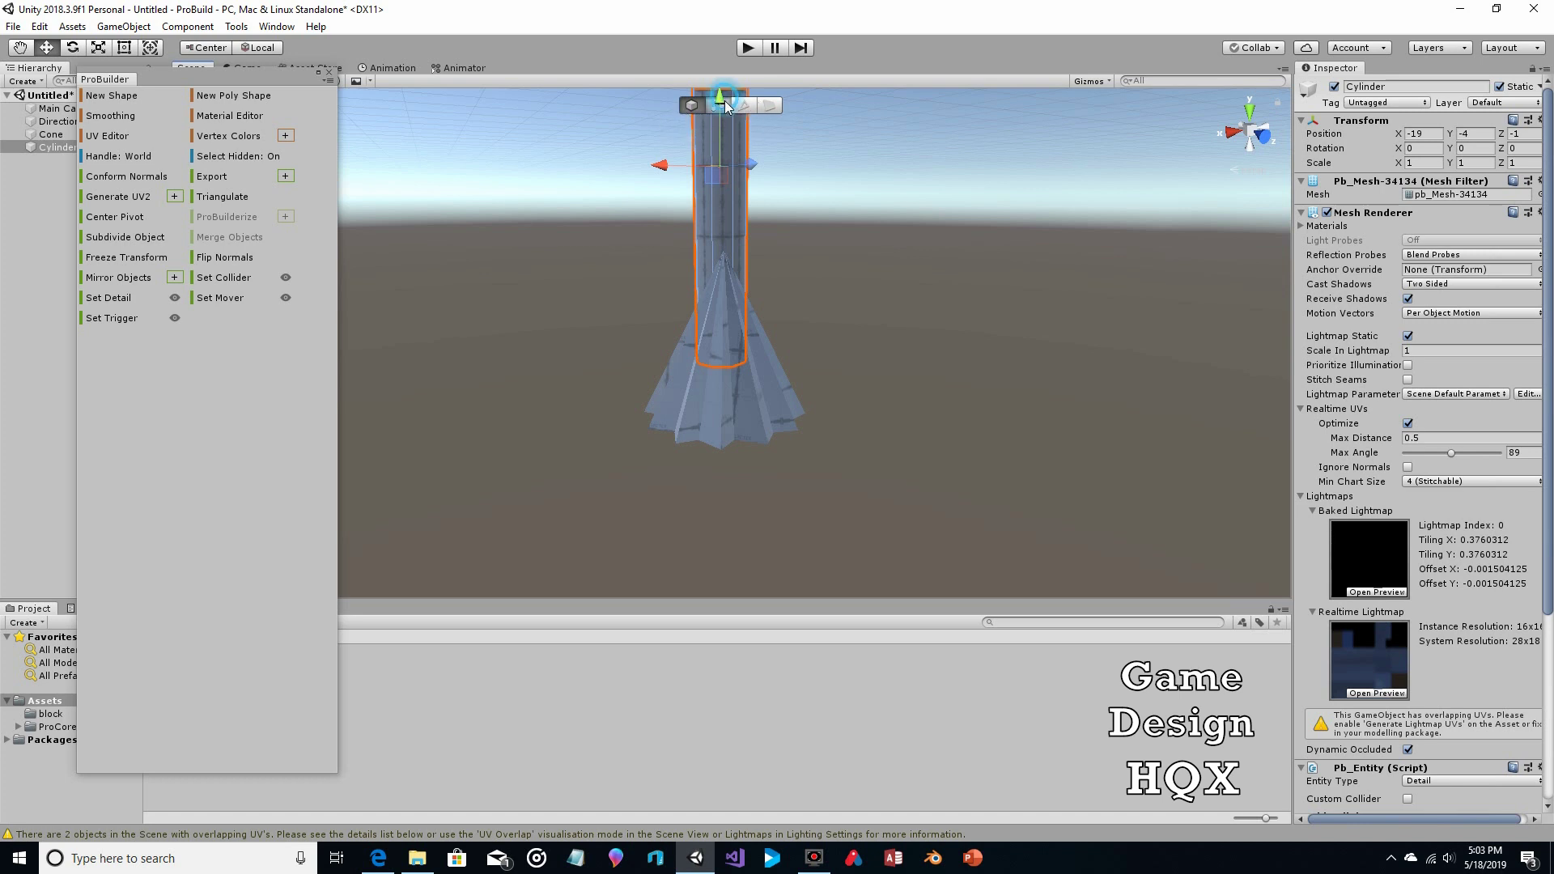
{"action": "left_click", "coordinate": [689, 107]}
{"action": "left_click_drag", "start_coordinate": [716, 99], "coordinate": [729, 414]}
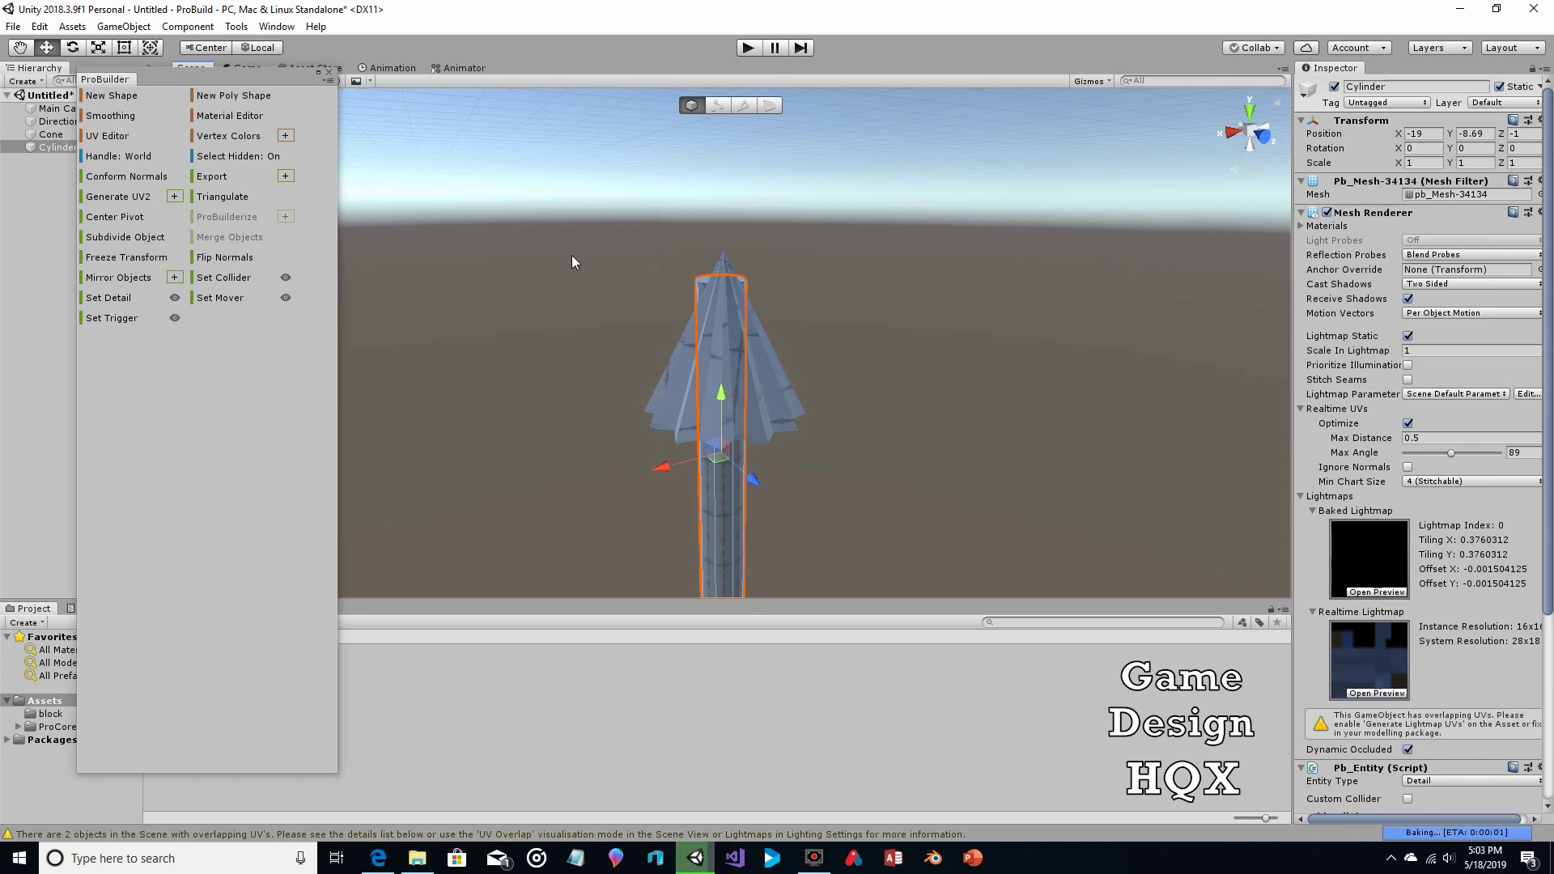
Frame the trunk and slide it to centre under the cone.
{"action": "double_click", "coordinate": [45, 152]}
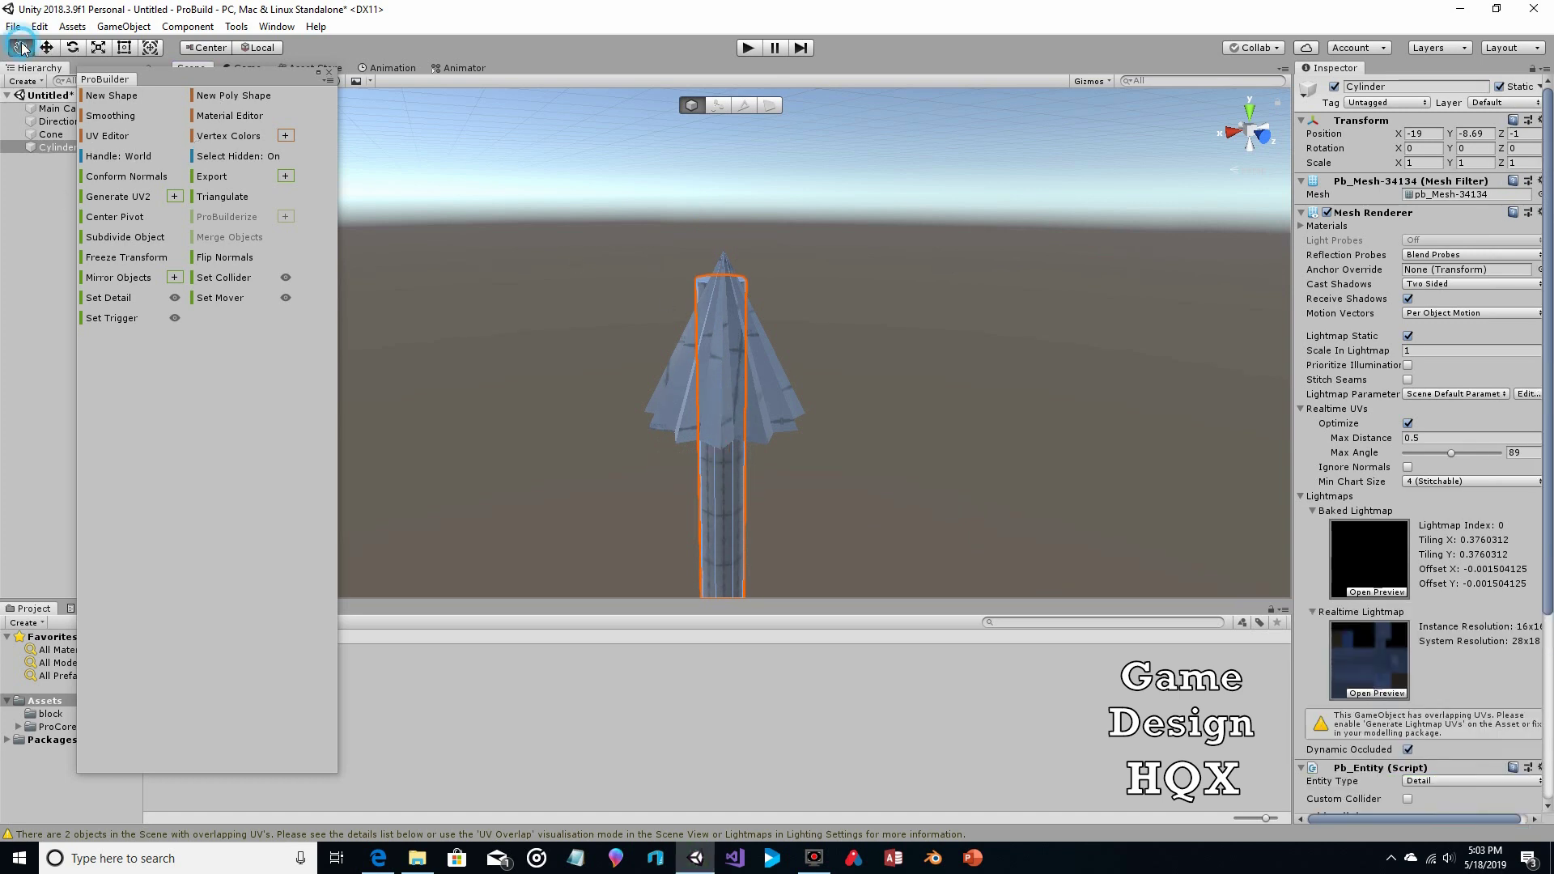
{"action": "left_click_drag", "start_coordinate": [695, 437], "coordinate": [685, 492], "text": "alt"}
{"action": "middle_click_drag", "start_coordinate": [725, 329], "coordinate": [707, 485]}
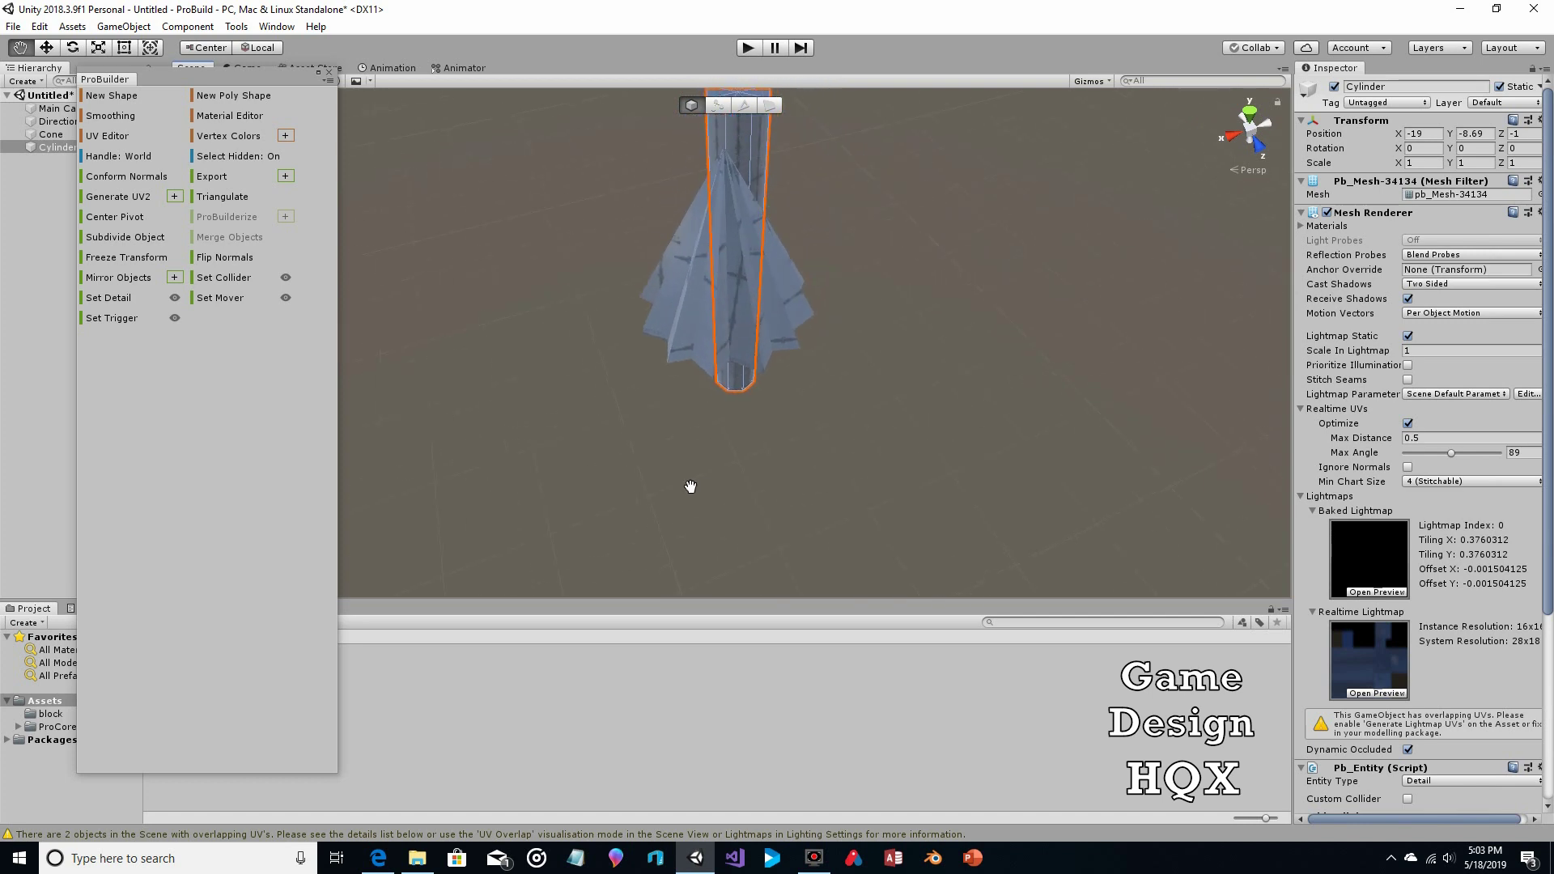
{"action": "middle_click_drag", "start_coordinate": [759, 192], "coordinate": [755, 218]}
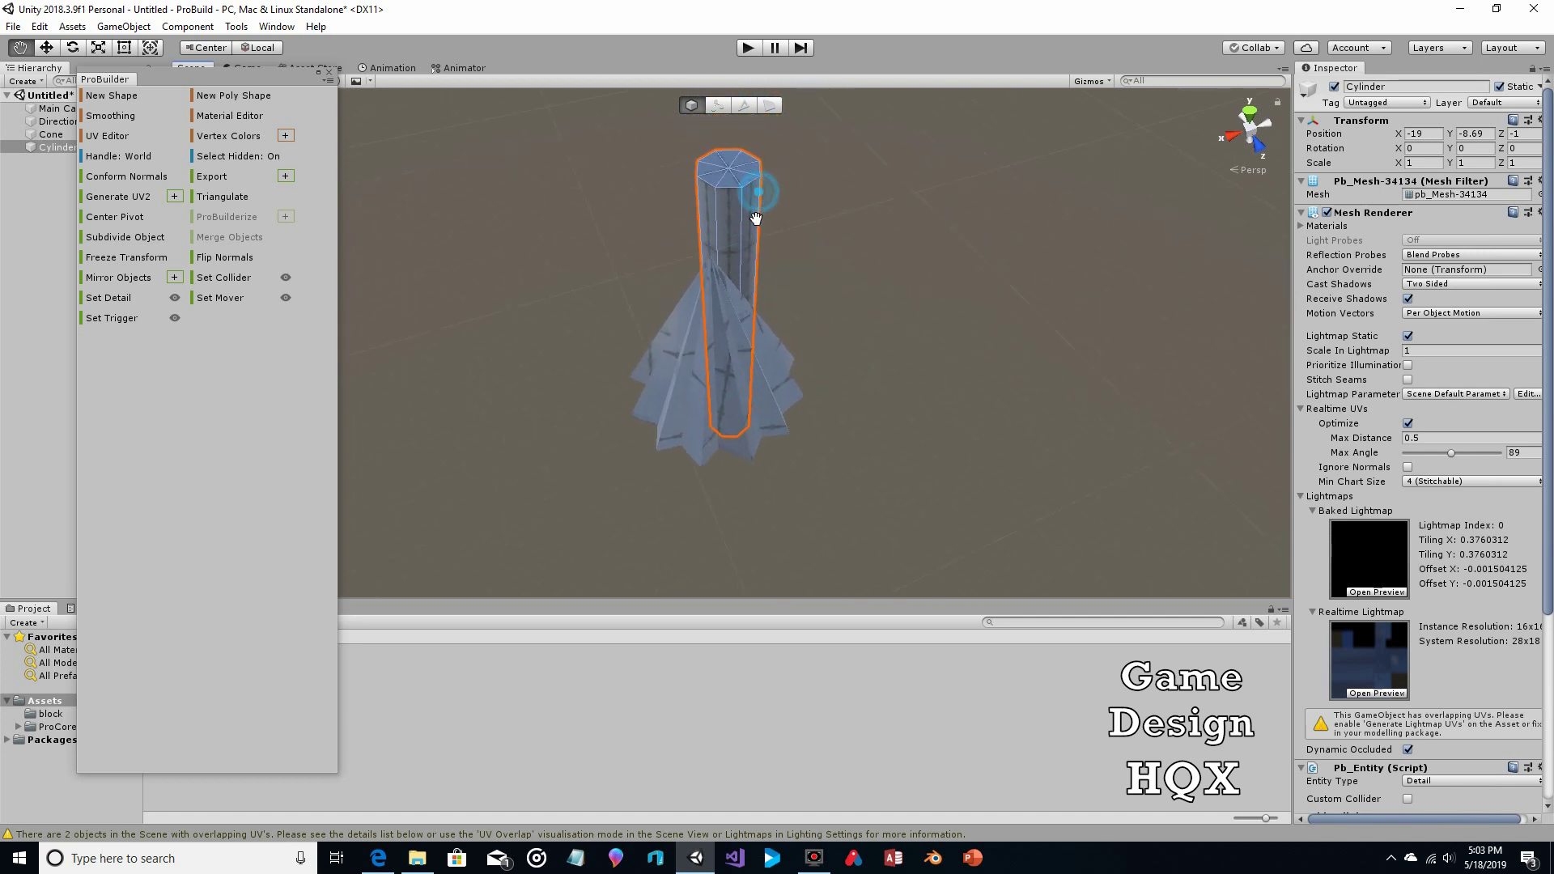
{"action": "left_click", "coordinate": [46, 48]}
{"action": "left_click_drag", "start_coordinate": [761, 382], "coordinate": [659, 460]}
{"action": "left_click_drag", "start_coordinate": [736, 496], "coordinate": [735, 507]}
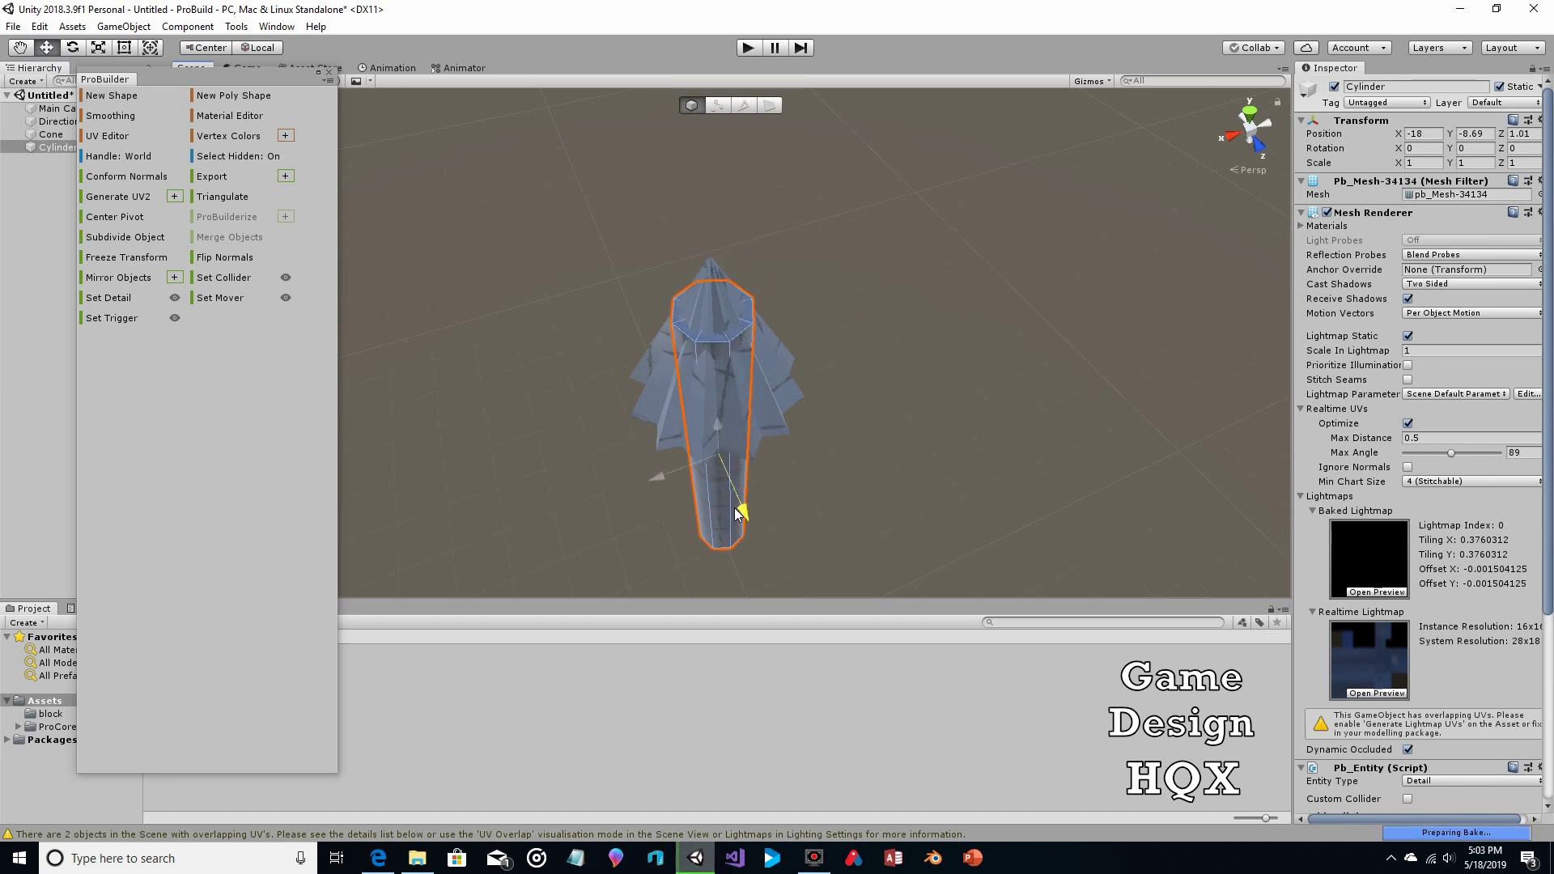
Lower the trunk slightly, check the tree from the side, and select the cone.
{"action": "scroll", "coordinate": [803, 368], "scroll_direction": "down", "scroll_amount": 4}
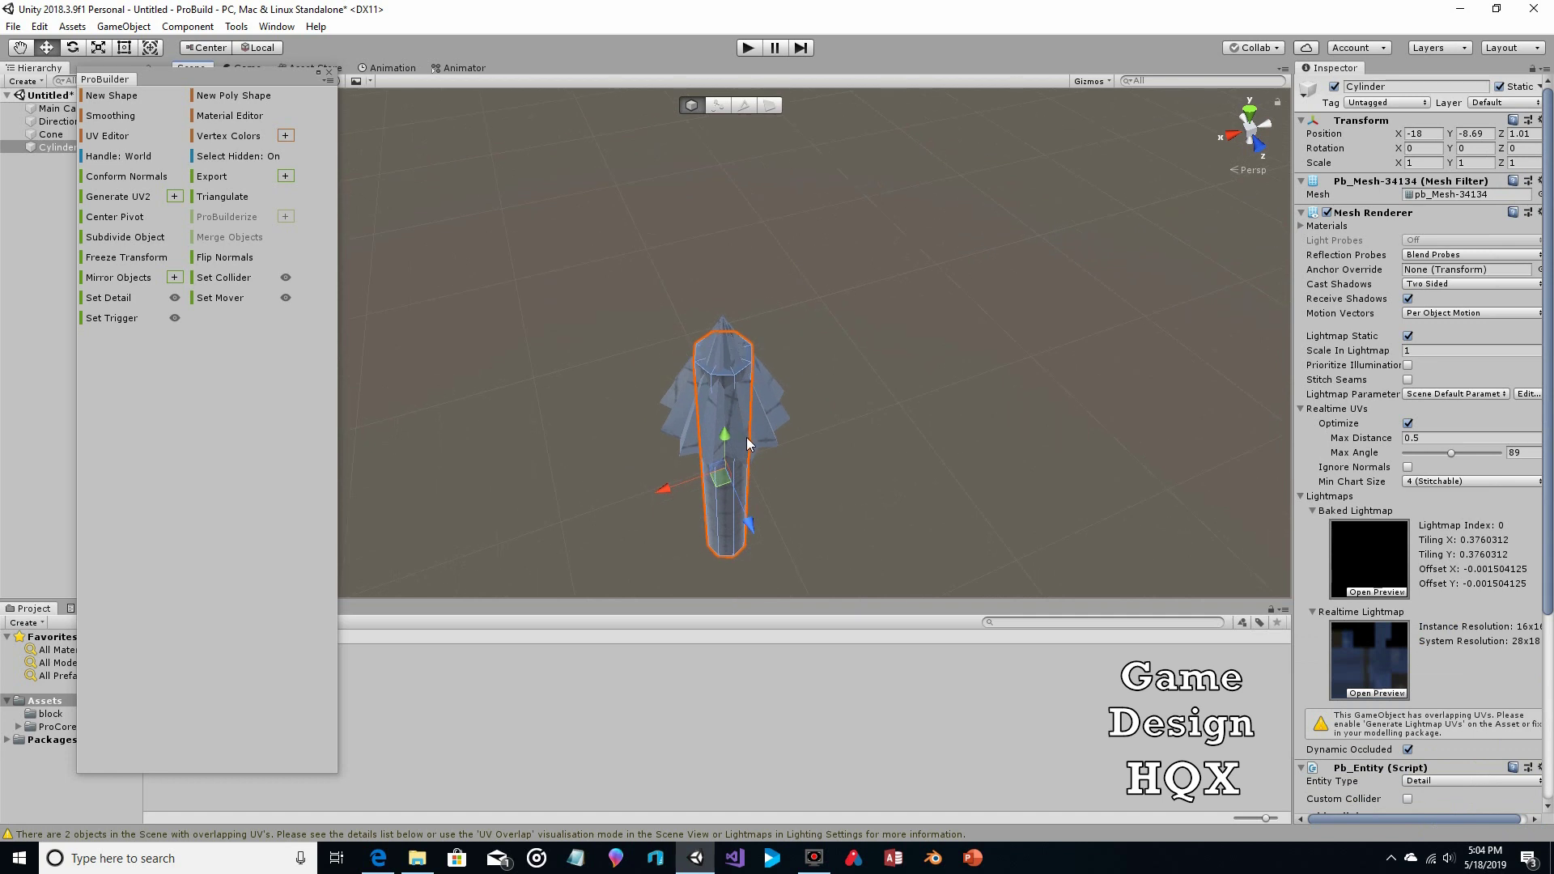
{"action": "left_click_drag", "start_coordinate": [726, 430], "coordinate": [726, 439]}
{"action": "left_click_drag", "start_coordinate": [726, 445], "coordinate": [726, 448]}
{"action": "right_click_drag", "start_coordinate": [659, 318], "coordinate": [628, 229]}
{"action": "middle_click_drag", "start_coordinate": [906, 467], "coordinate": [822, 327]}
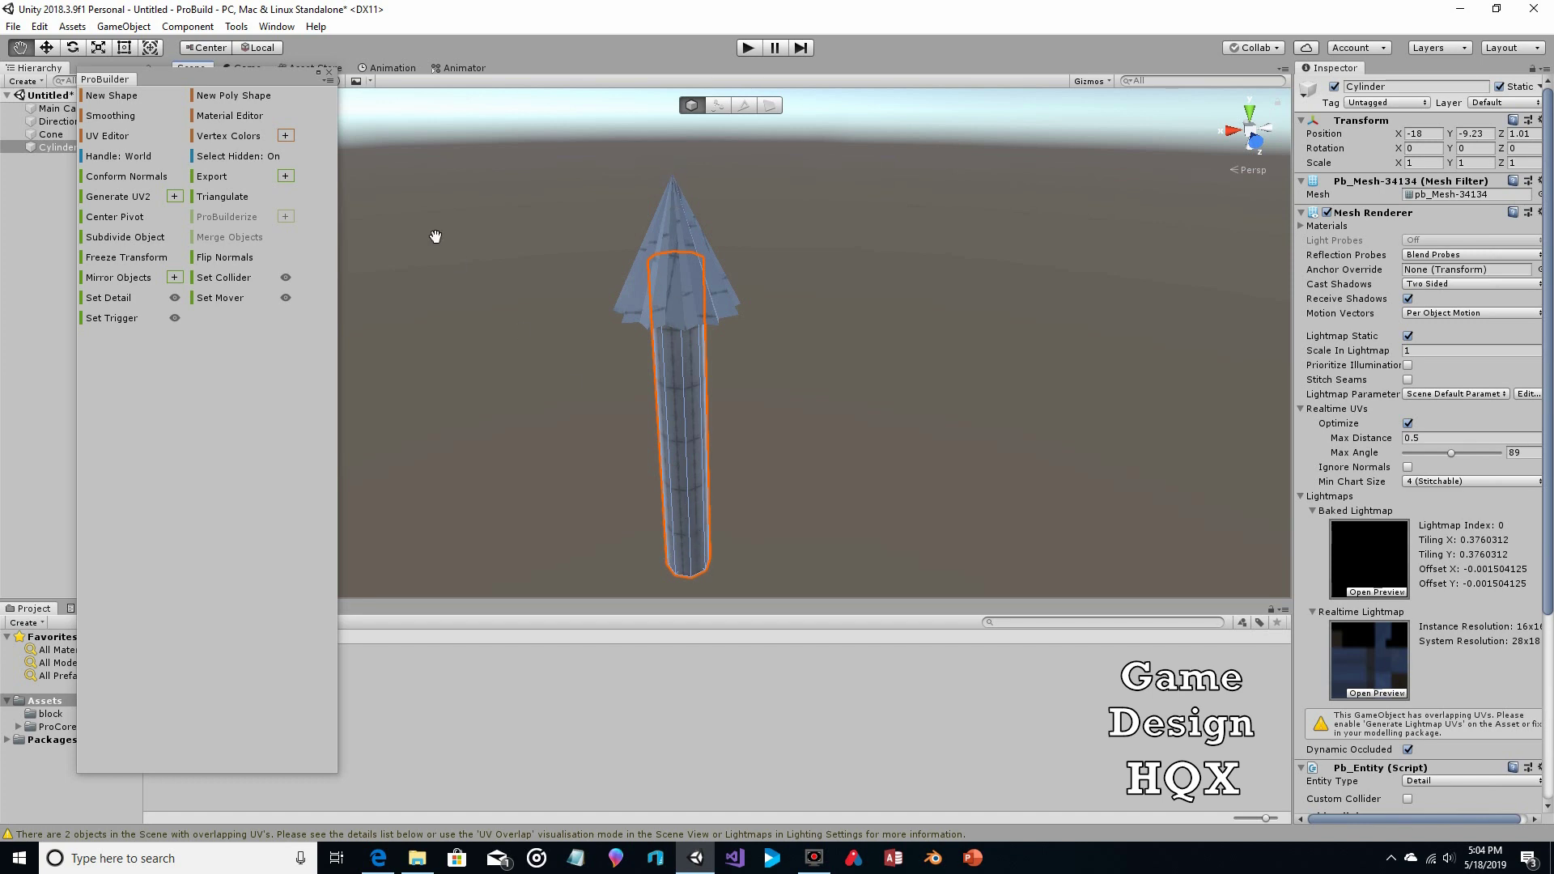
{"action": "left_click", "coordinate": [47, 48]}
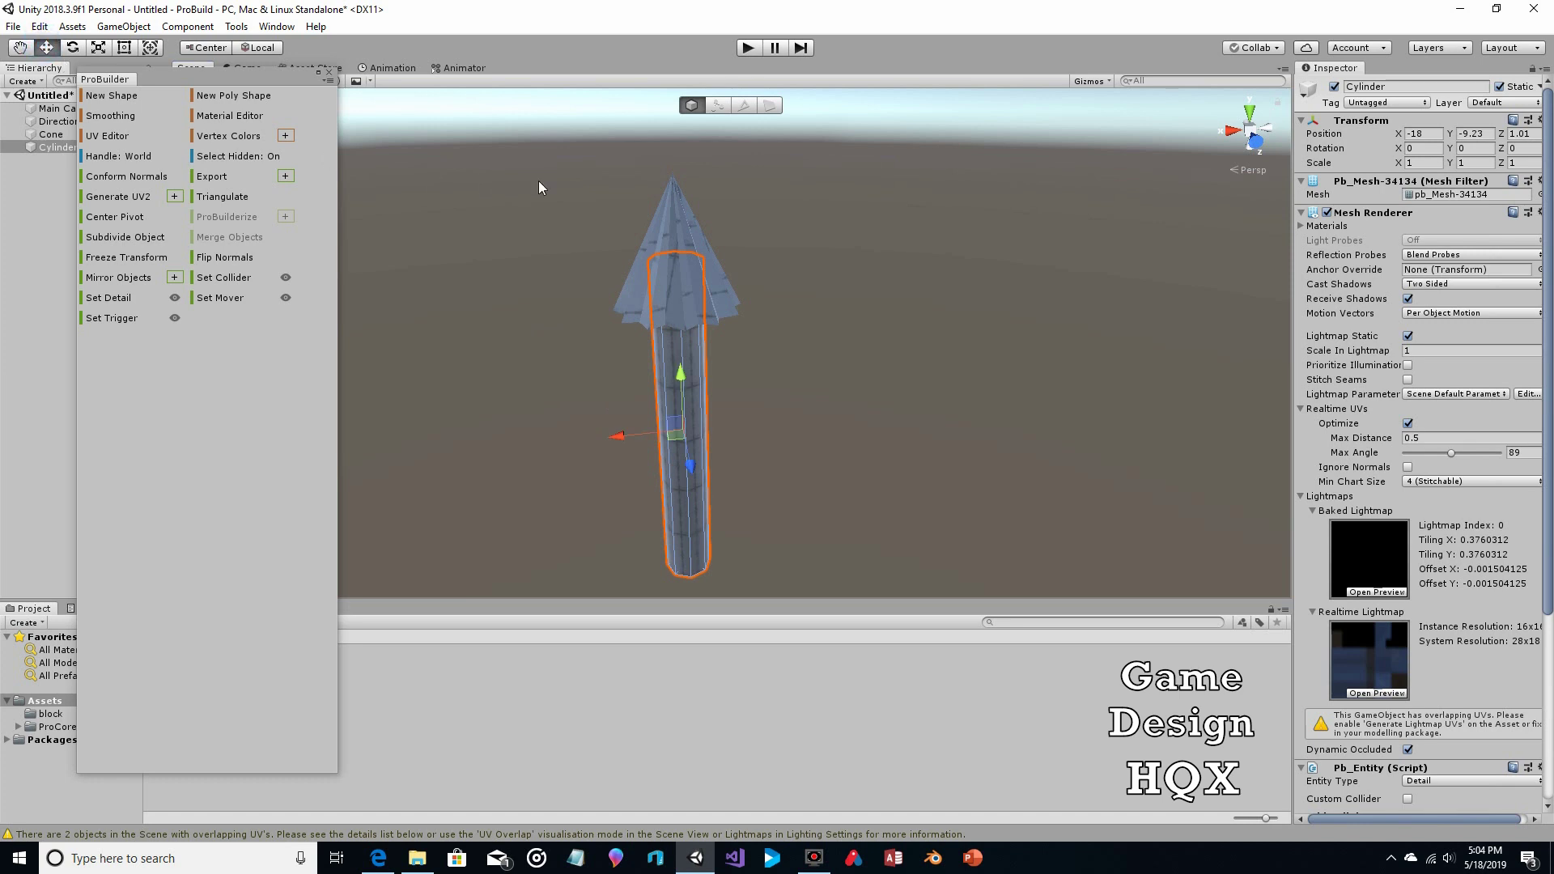
{"action": "left_click", "coordinate": [688, 225]}
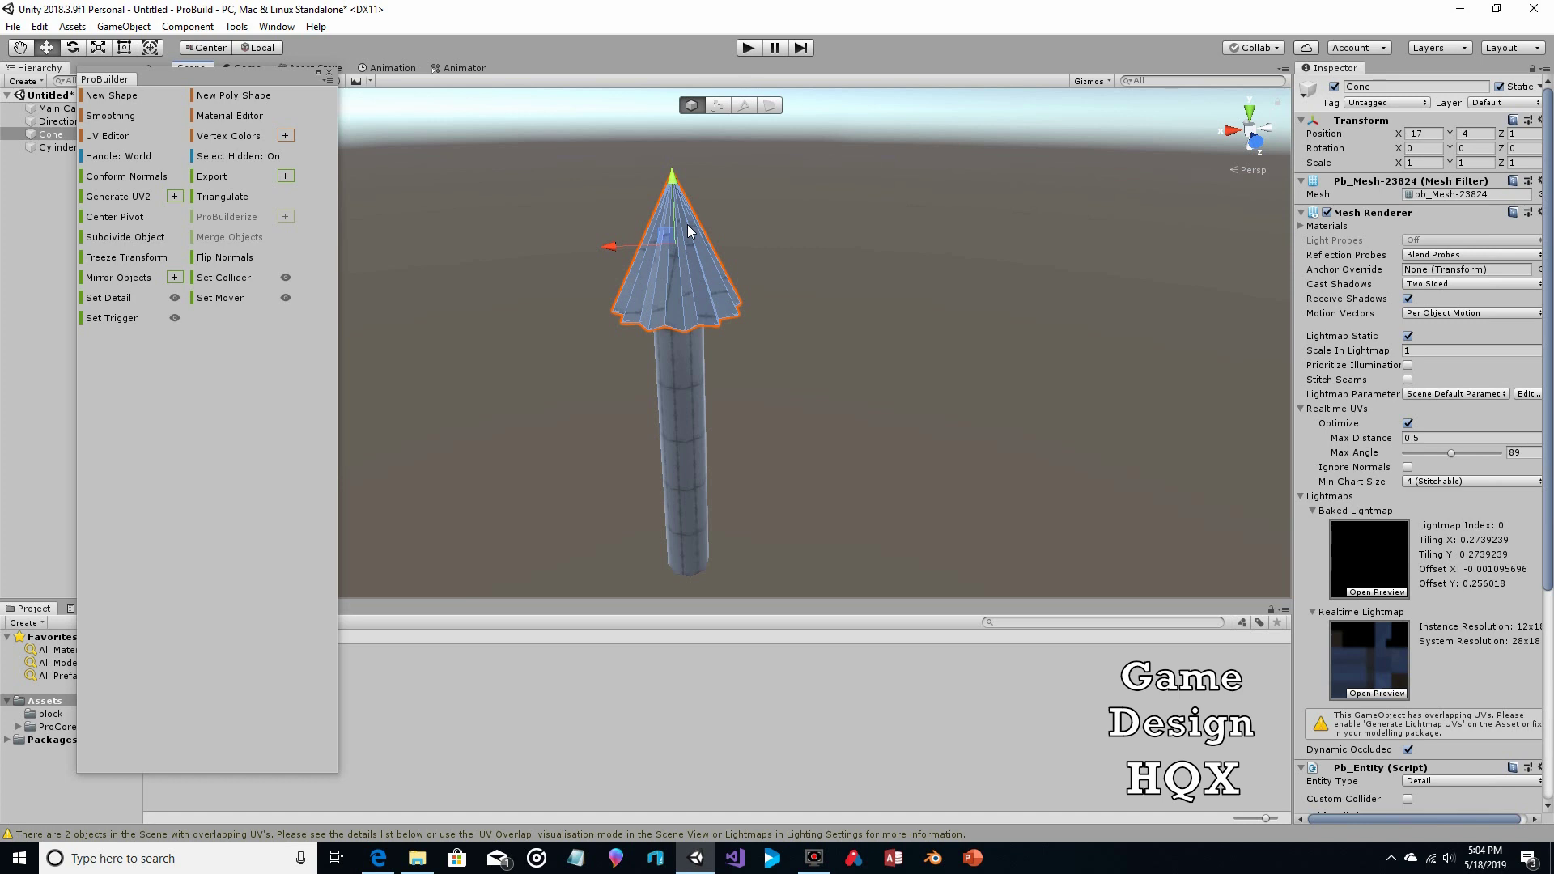
Open the ProBuilder Material Editor and the Project panel's Create menu.
{"action": "left_click", "coordinate": [236, 118]}
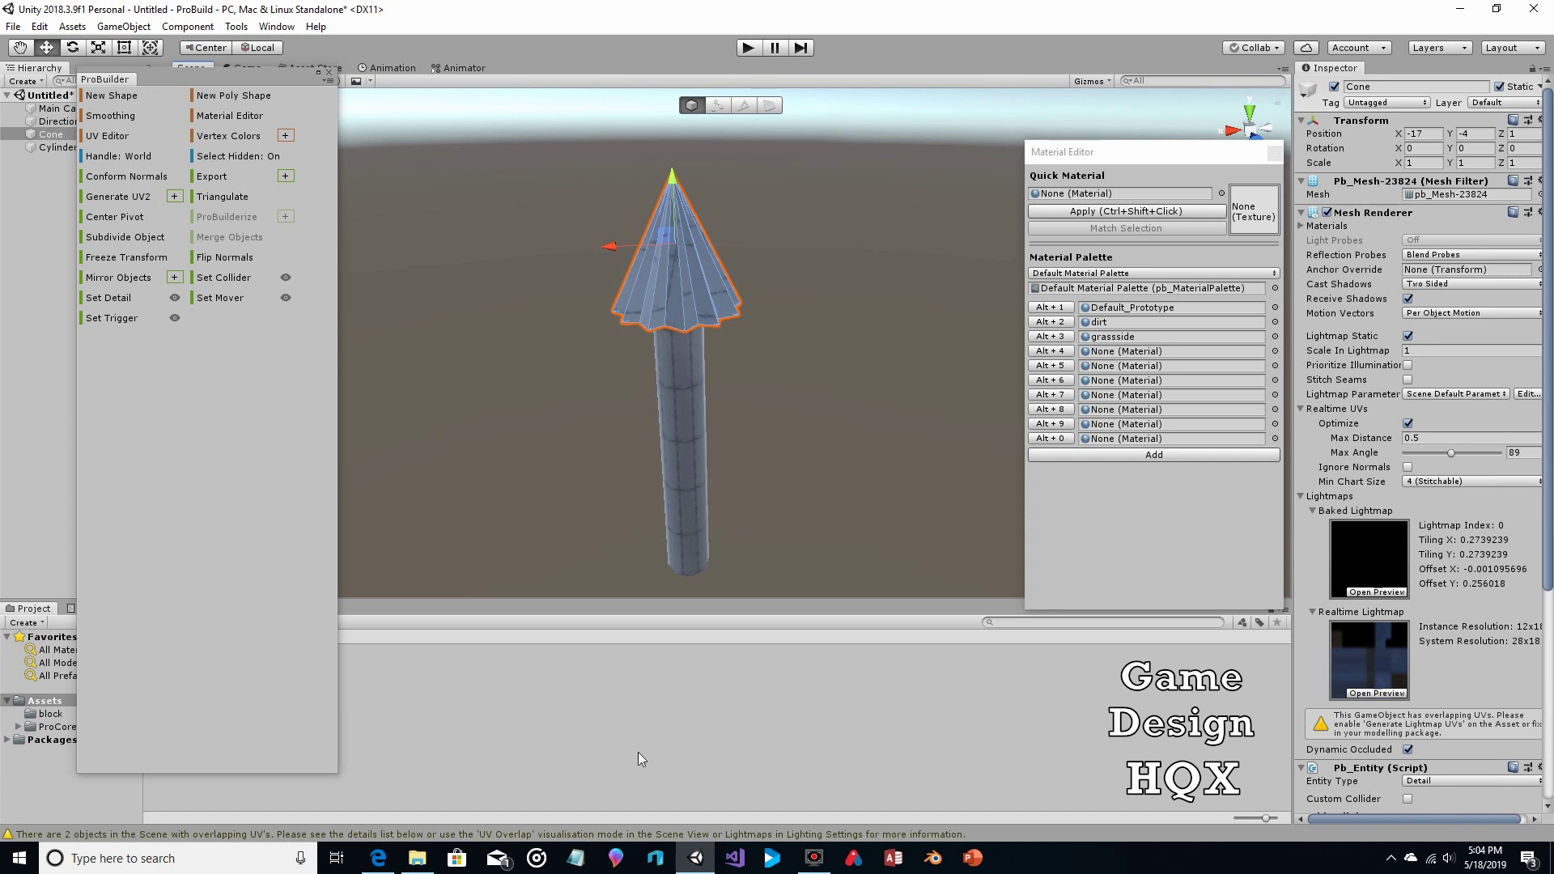
{"action": "right_click", "coordinate": [623, 685]}
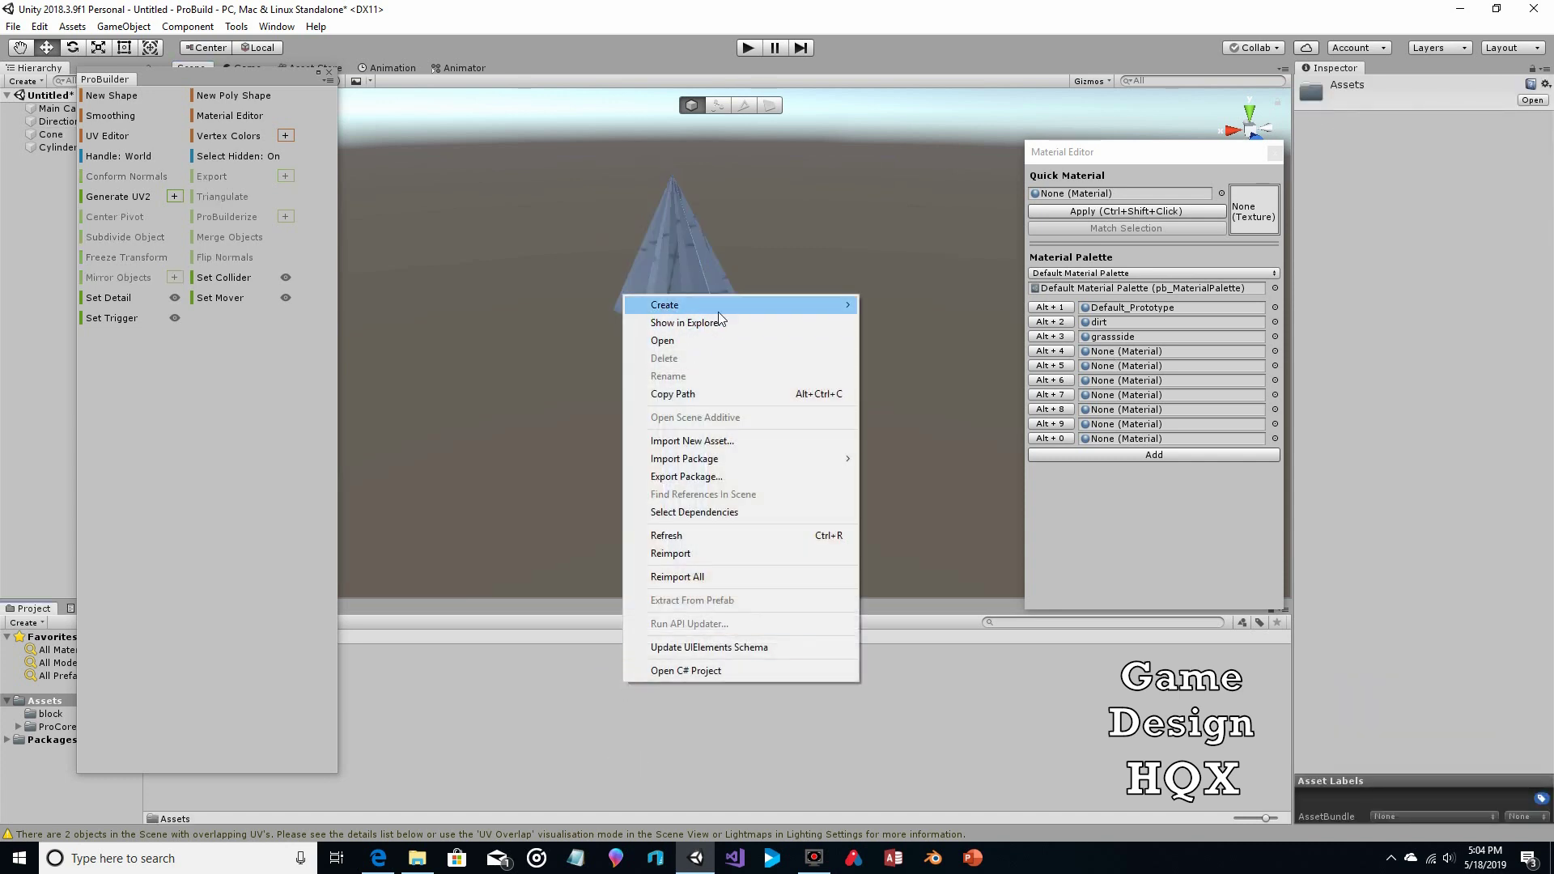
{"action": "mouse_move", "coordinate": [717, 311]}
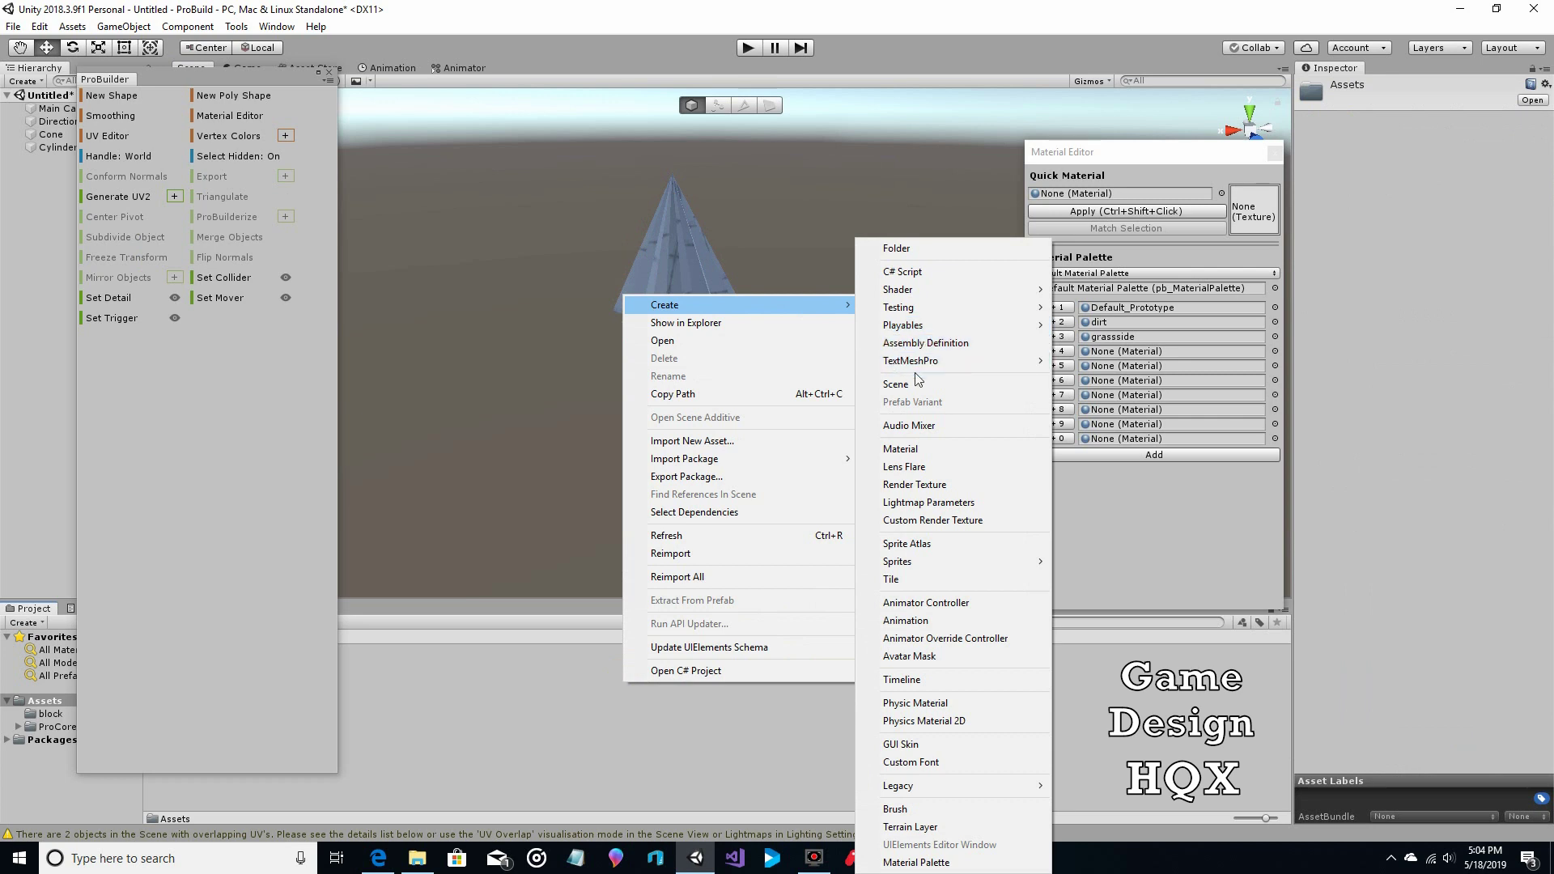
Create a new material and name it treegreen.
{"action": "left_click", "coordinate": [914, 448]}
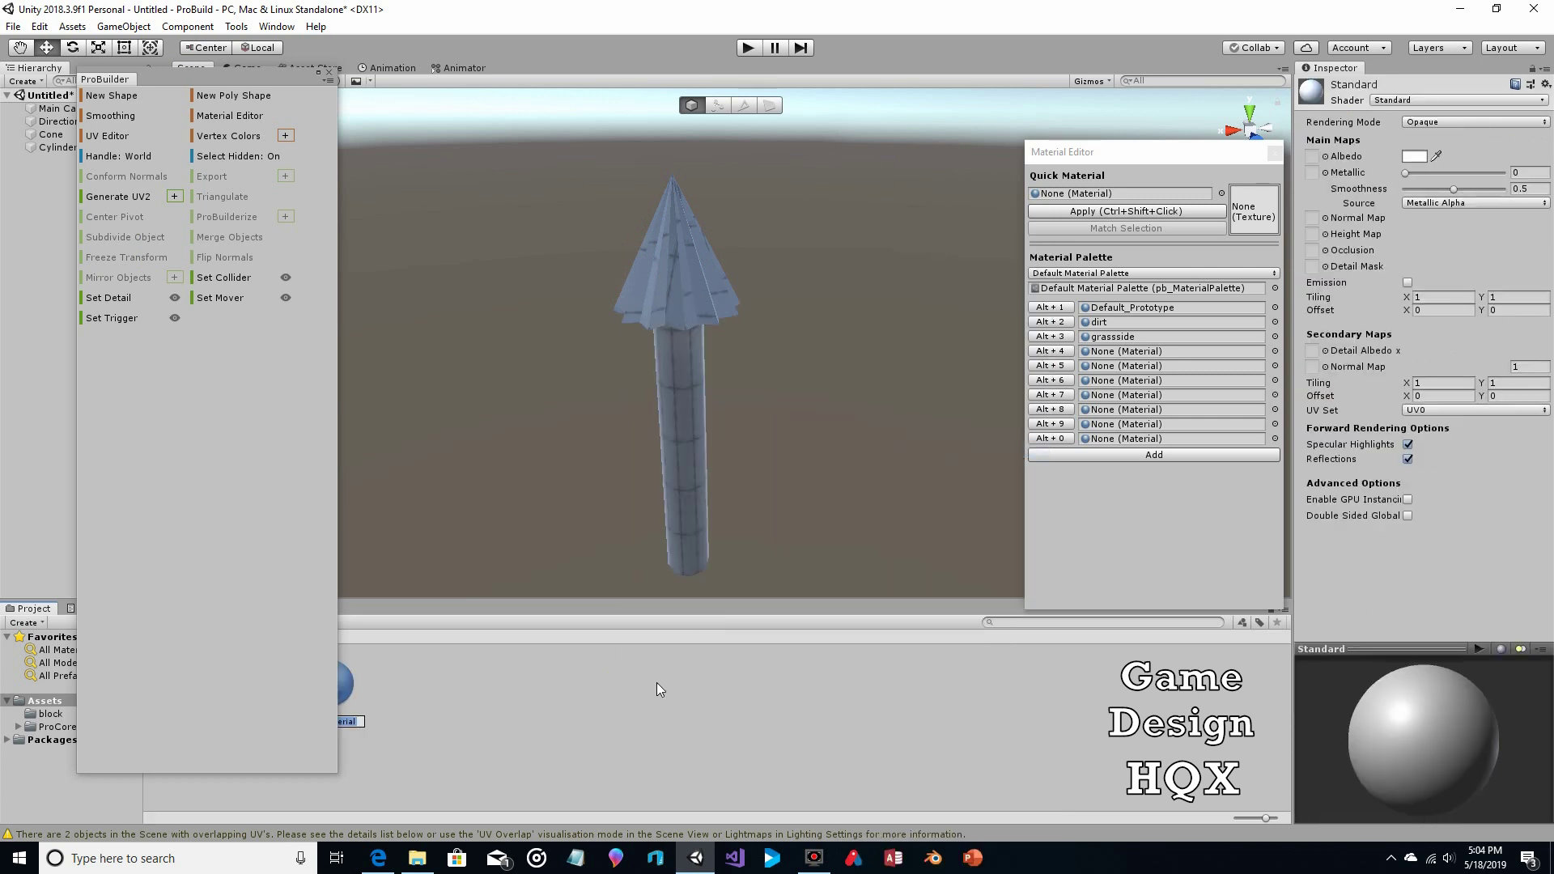
{"action": "left_click_drag", "start_coordinate": [141, 73], "coordinate": [81, 32]}
{"action": "left_click", "coordinate": [342, 721]}
{"action": "type", "text": "treegreen"}
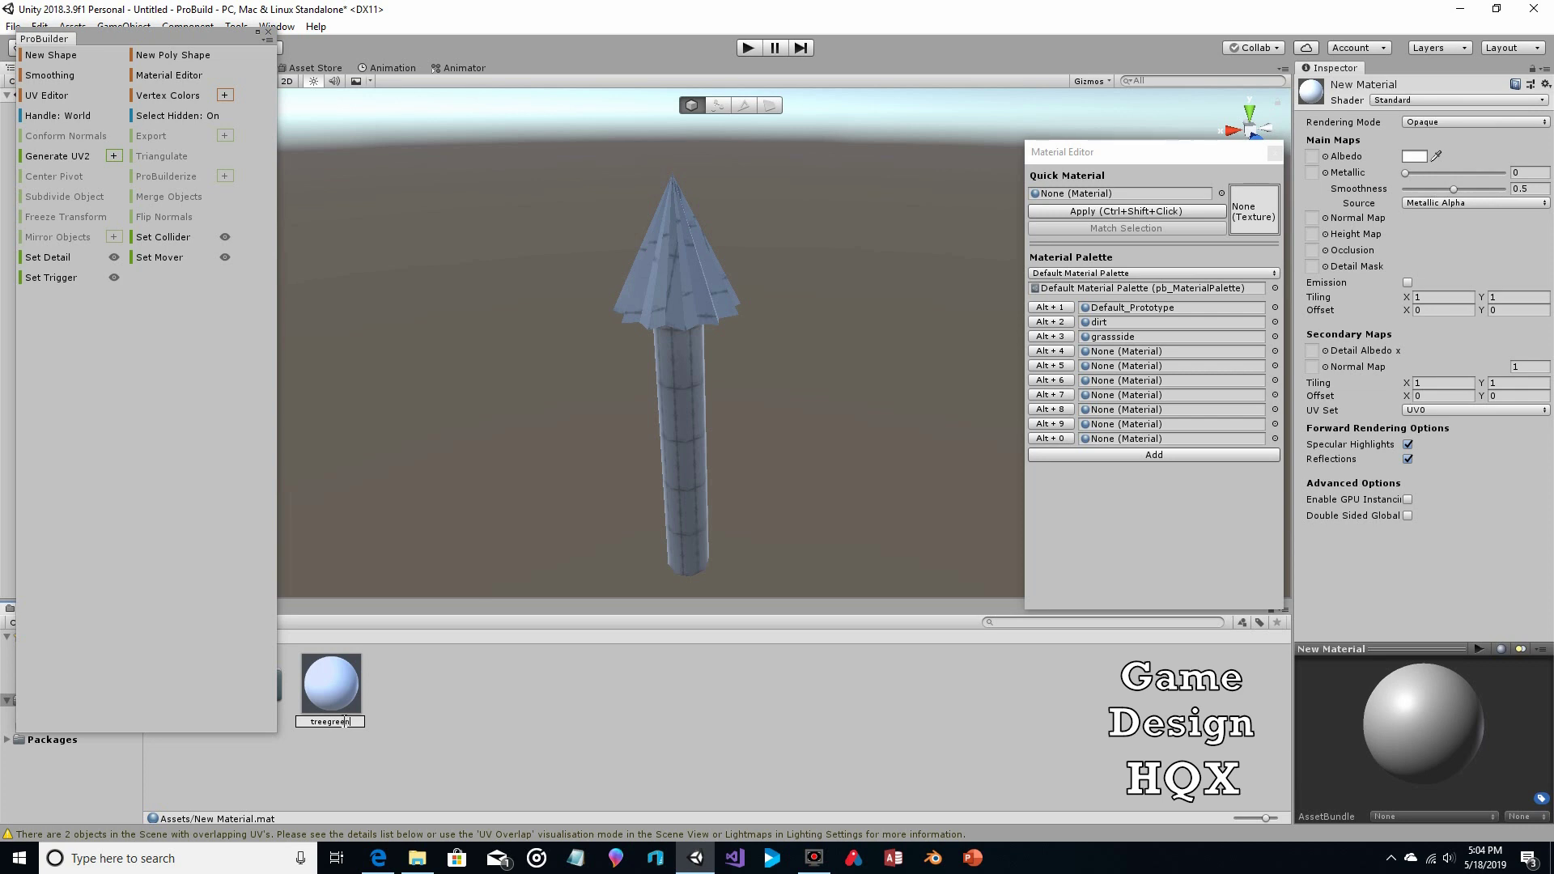
{"action": "key", "text": "Return"}
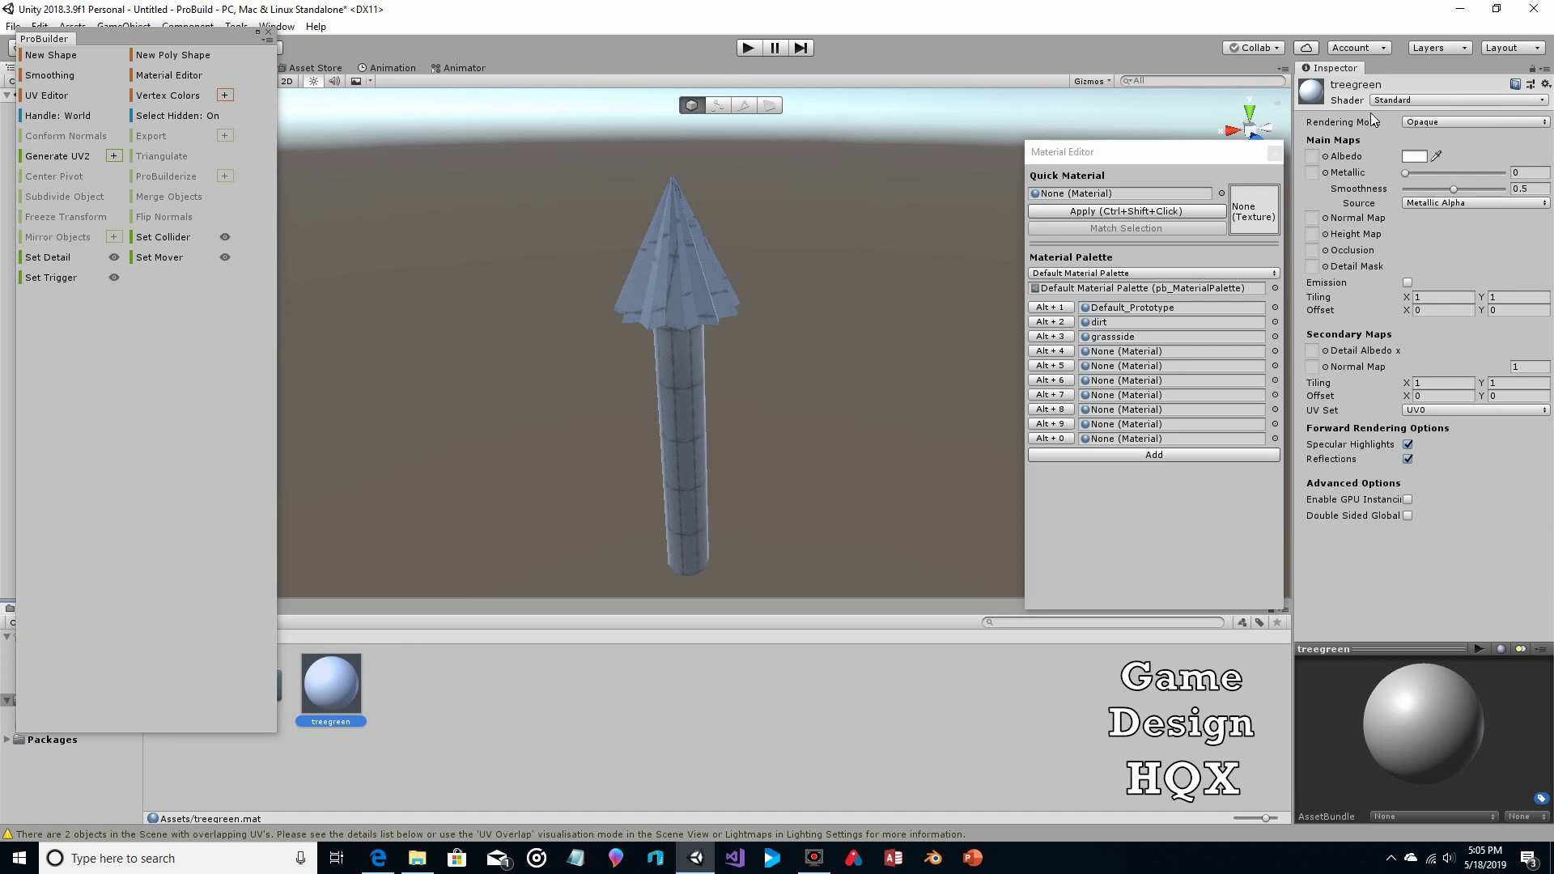
Set the treegreen albedo colour to dark green 2C6D32.
{"action": "left_click", "coordinate": [1413, 157]}
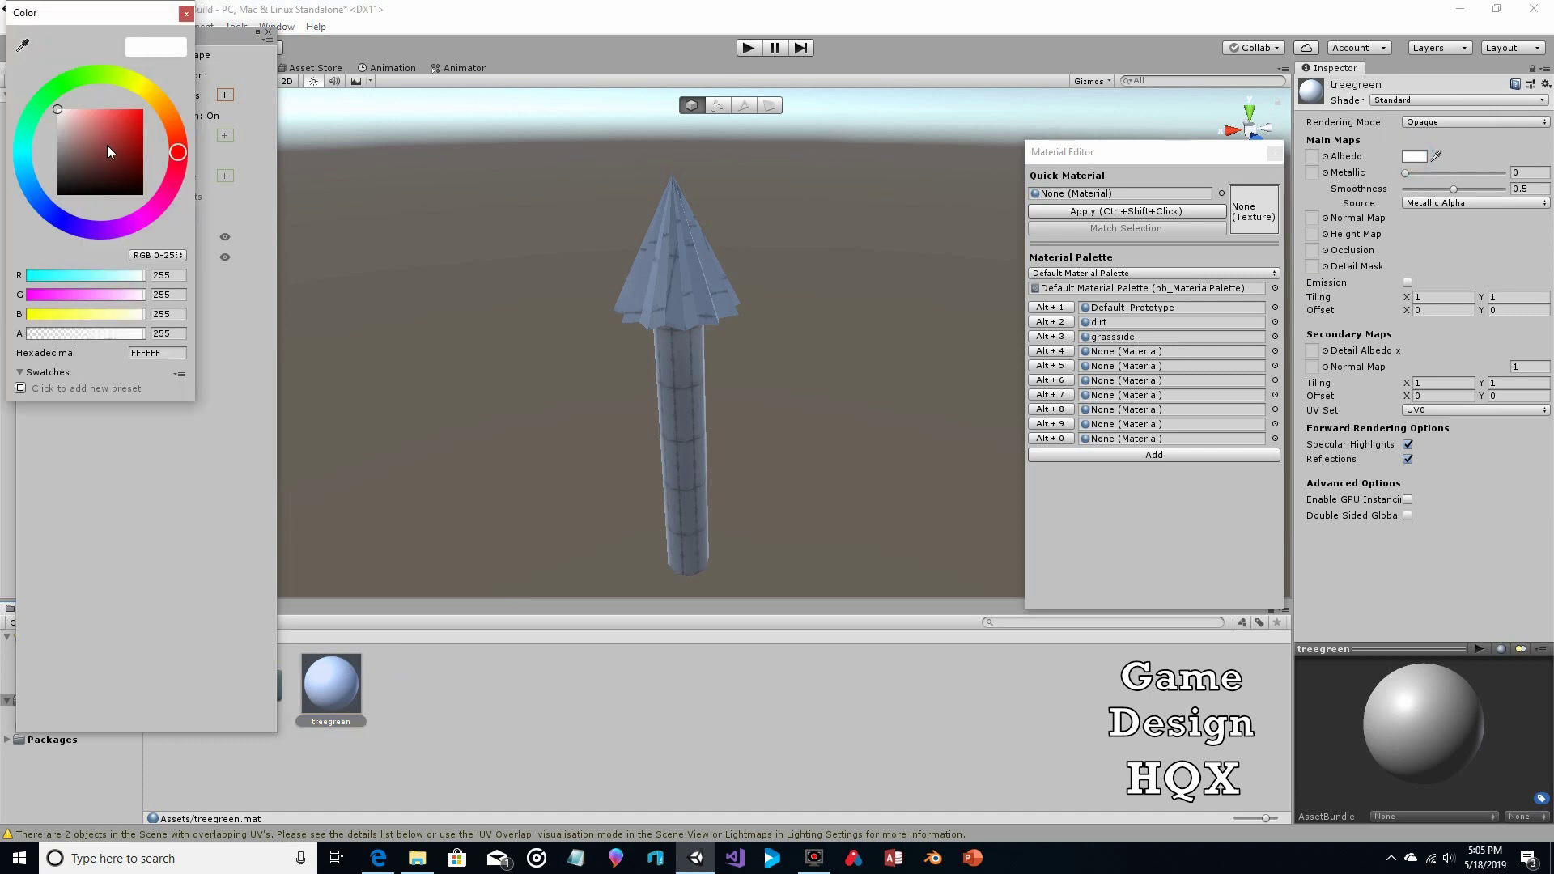
{"action": "left_click", "coordinate": [56, 89]}
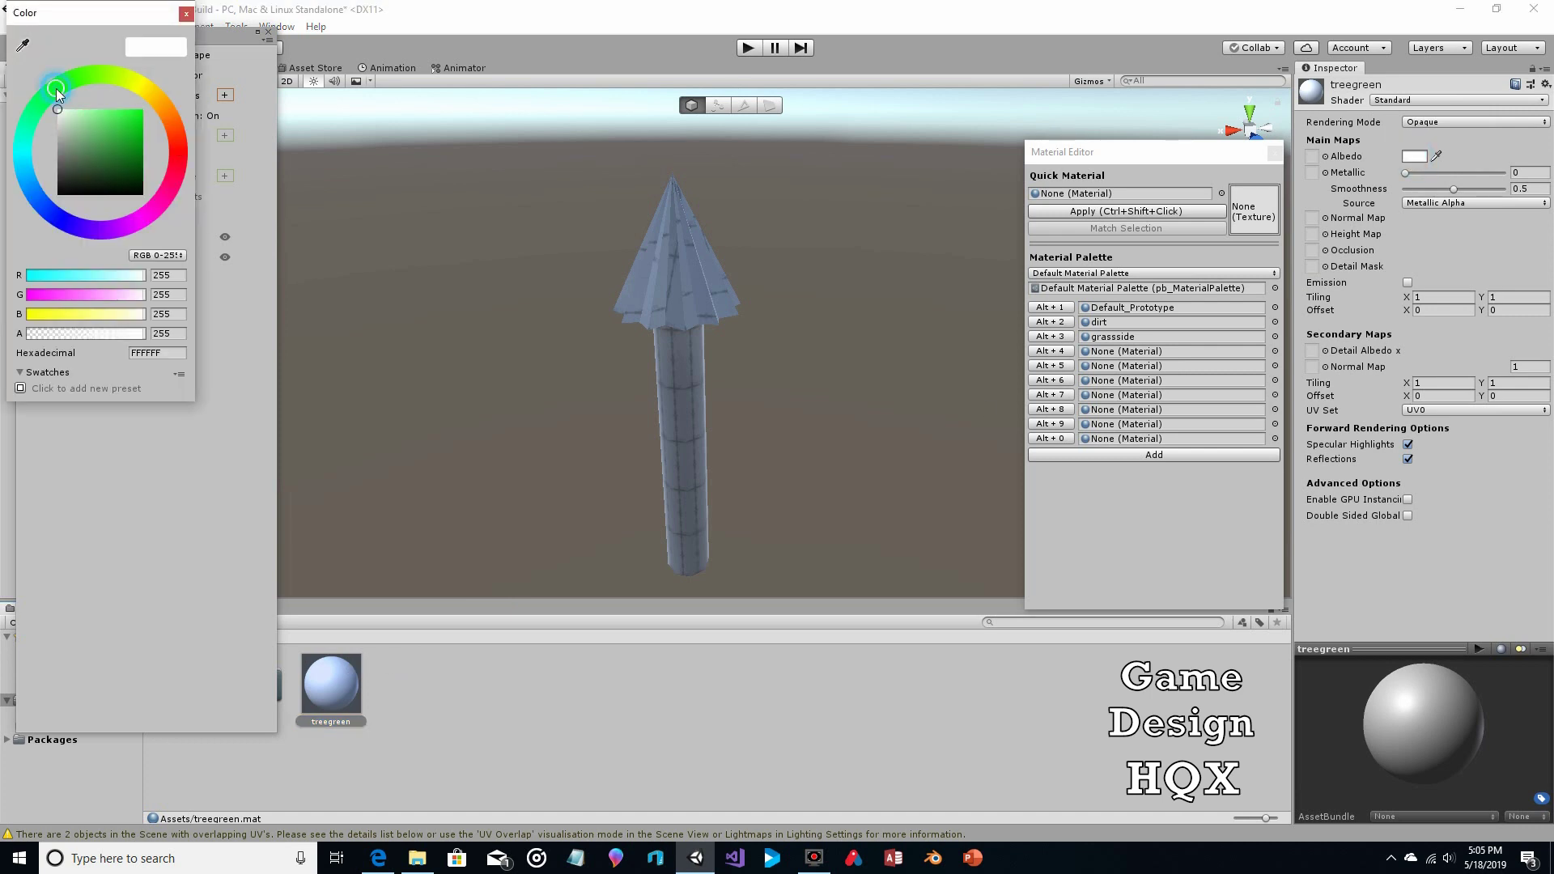
{"action": "left_click", "coordinate": [96, 148]}
{"action": "key", "text": "Return"}
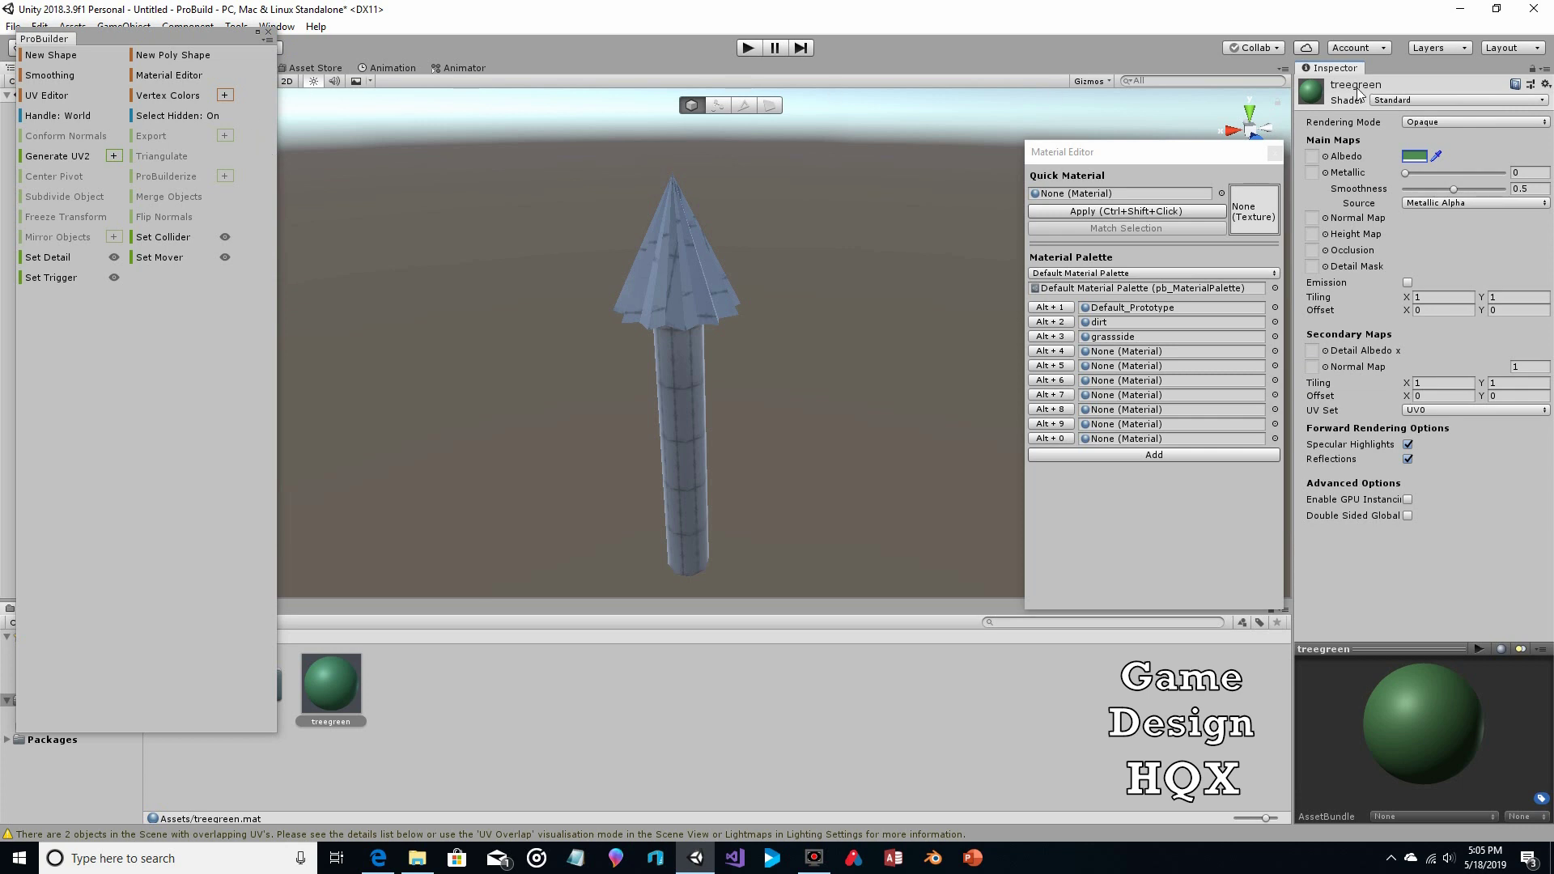
{"action": "left_click", "coordinate": [1413, 157]}
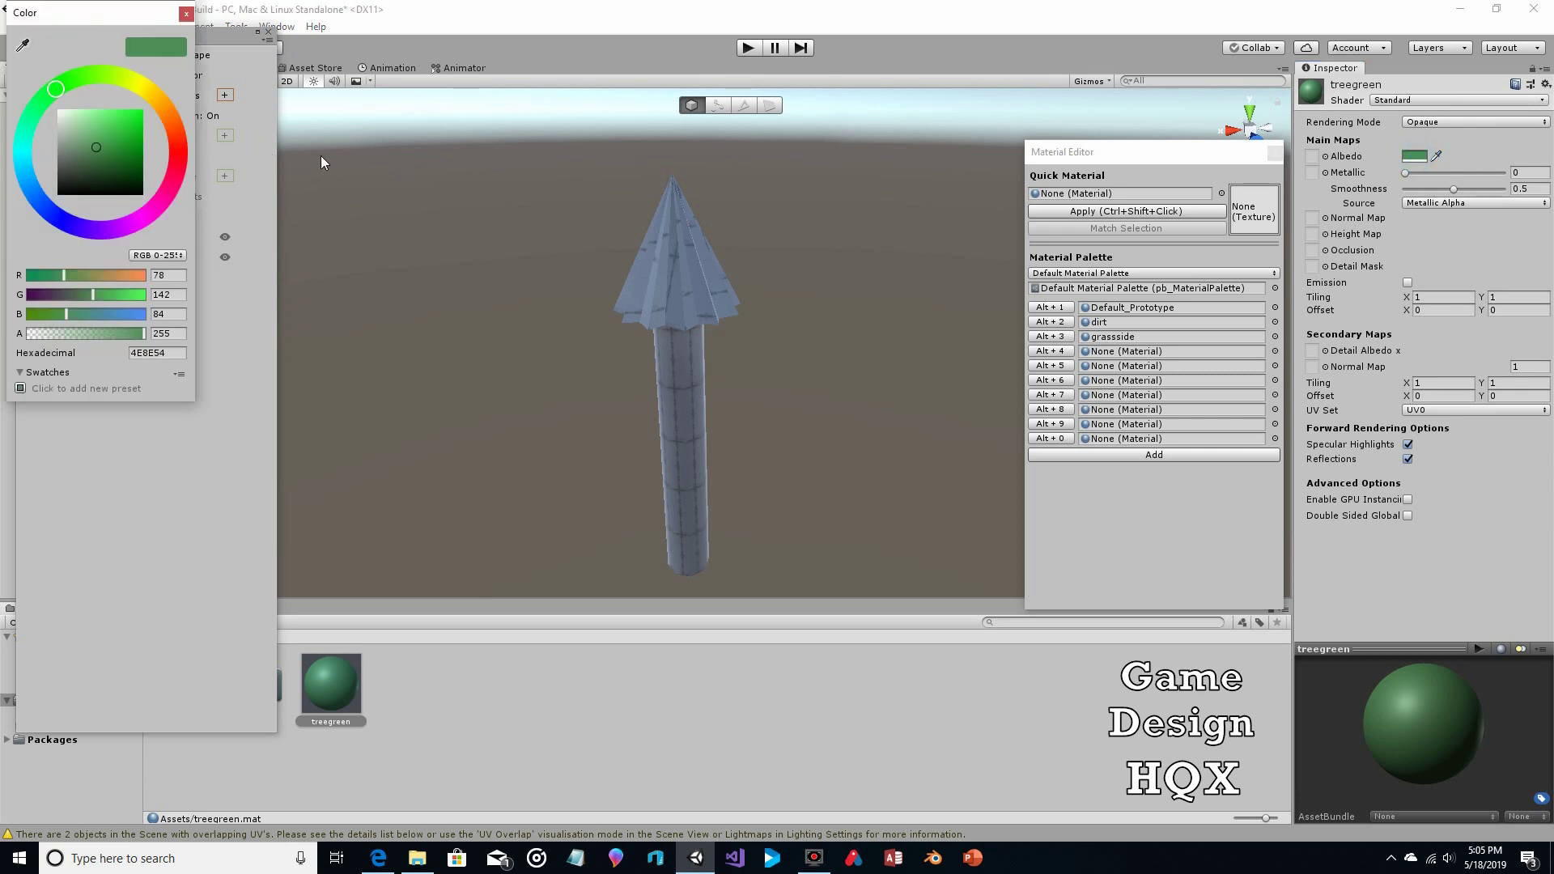
{"action": "left_click", "coordinate": [110, 165]}
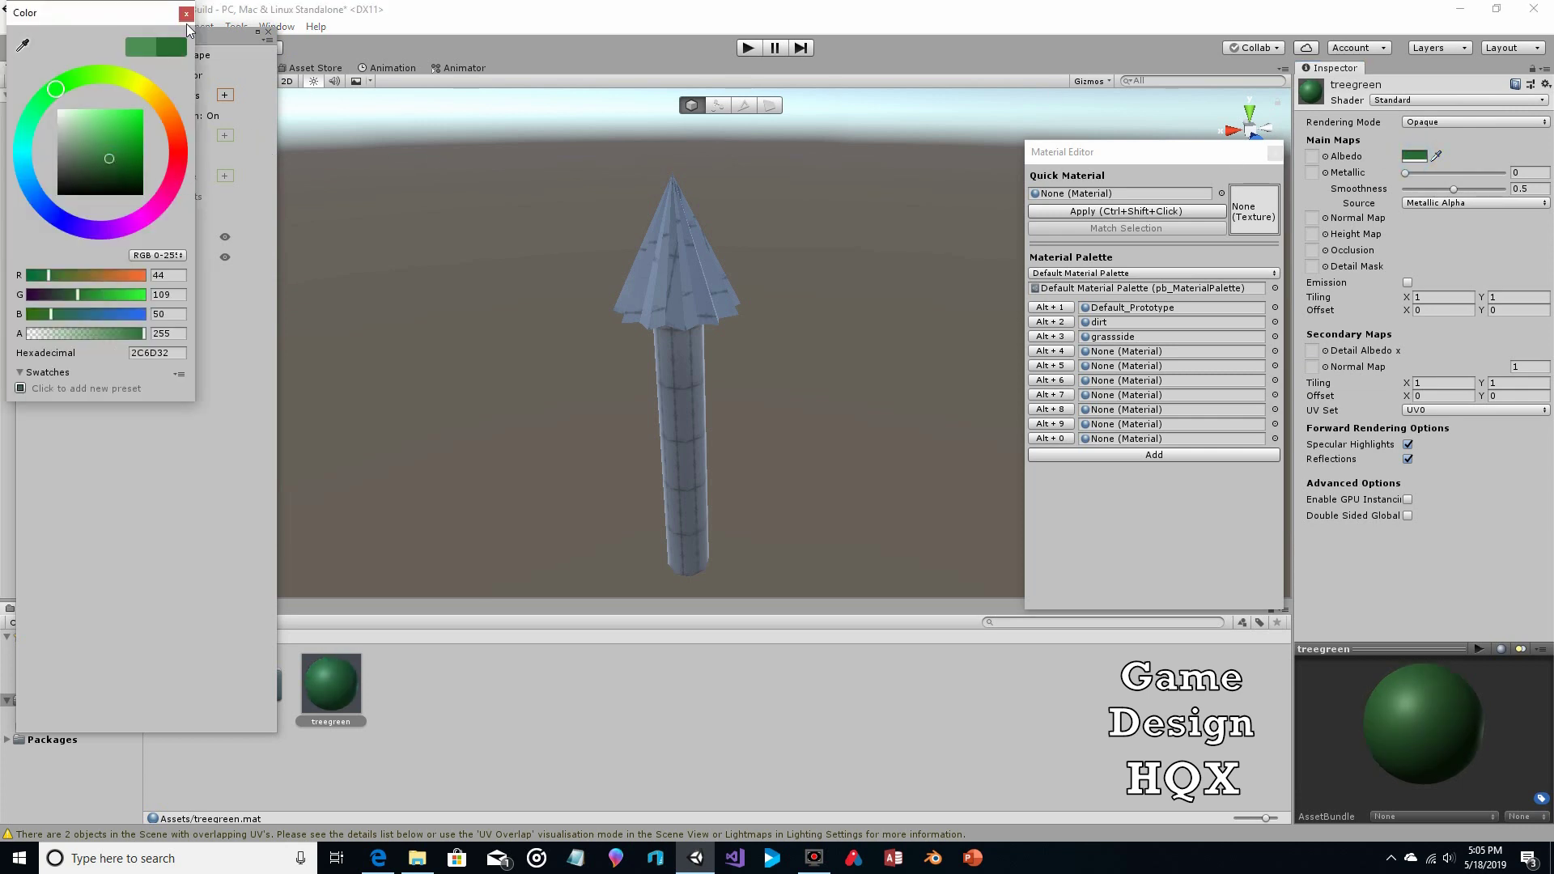
{"action": "left_click", "coordinate": [186, 14]}
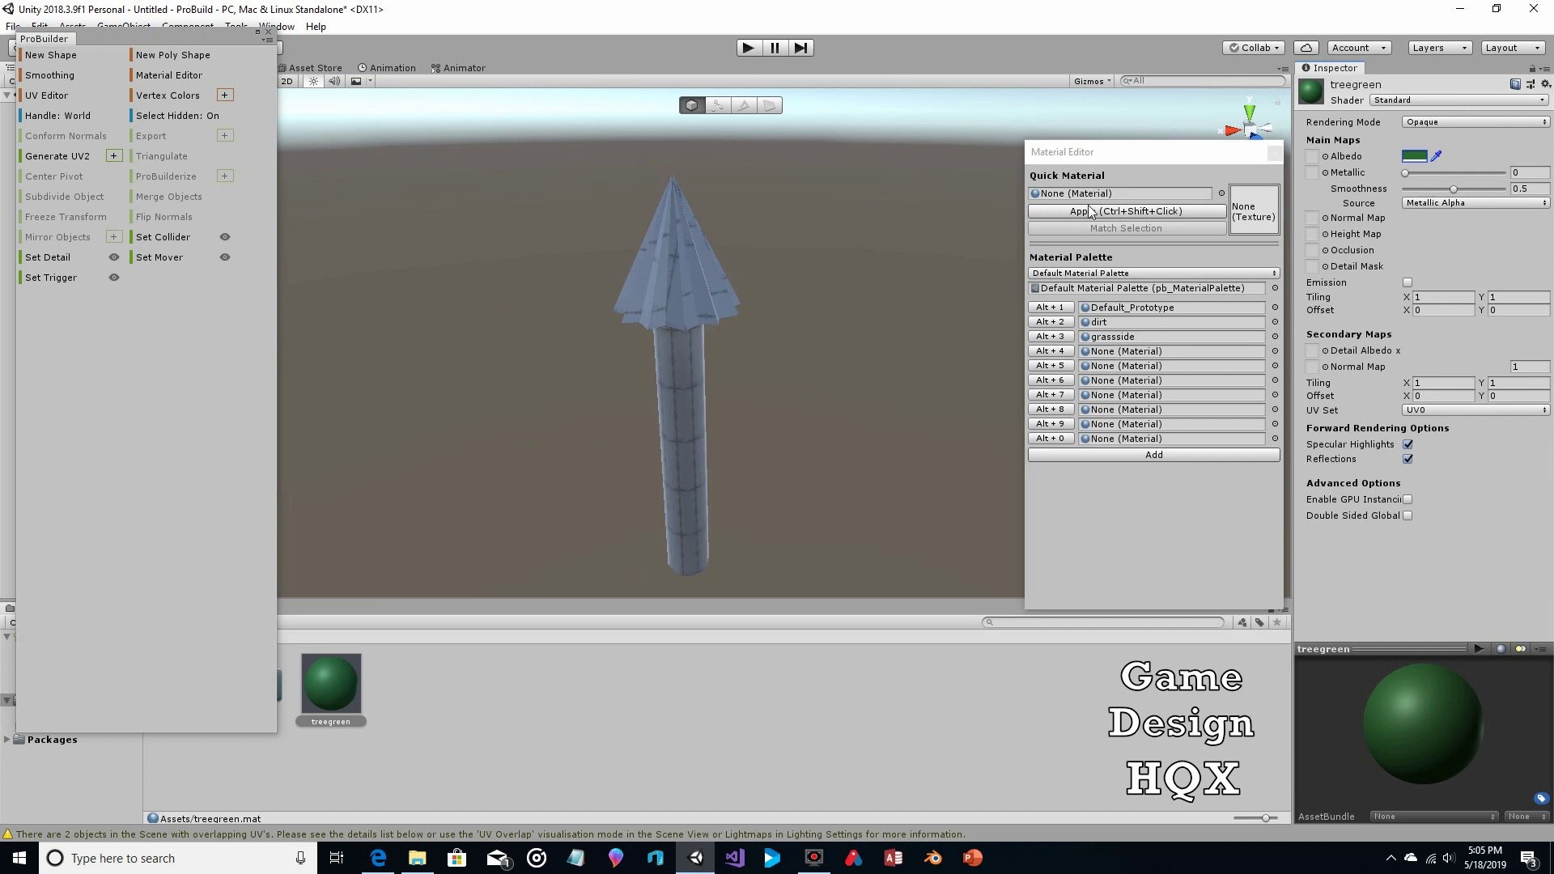
Add the treegreen material to the ProBuilder palette and apply it to the cone.
{"action": "left_click_drag", "start_coordinate": [318, 684], "coordinate": [1124, 352]}
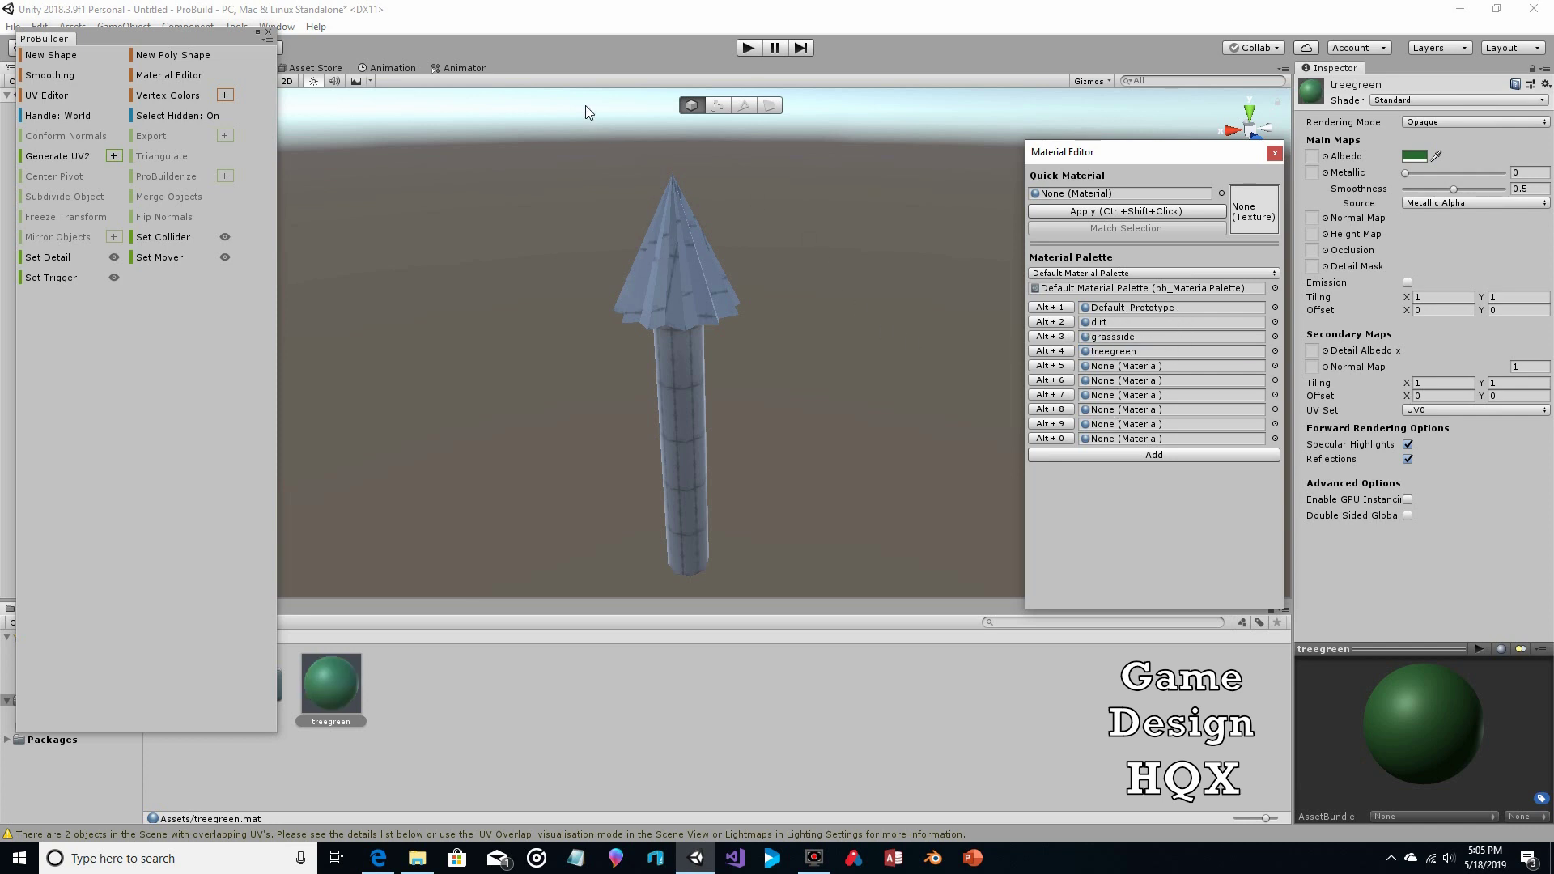
{"action": "left_click_drag", "start_coordinate": [166, 40], "coordinate": [232, 66]}
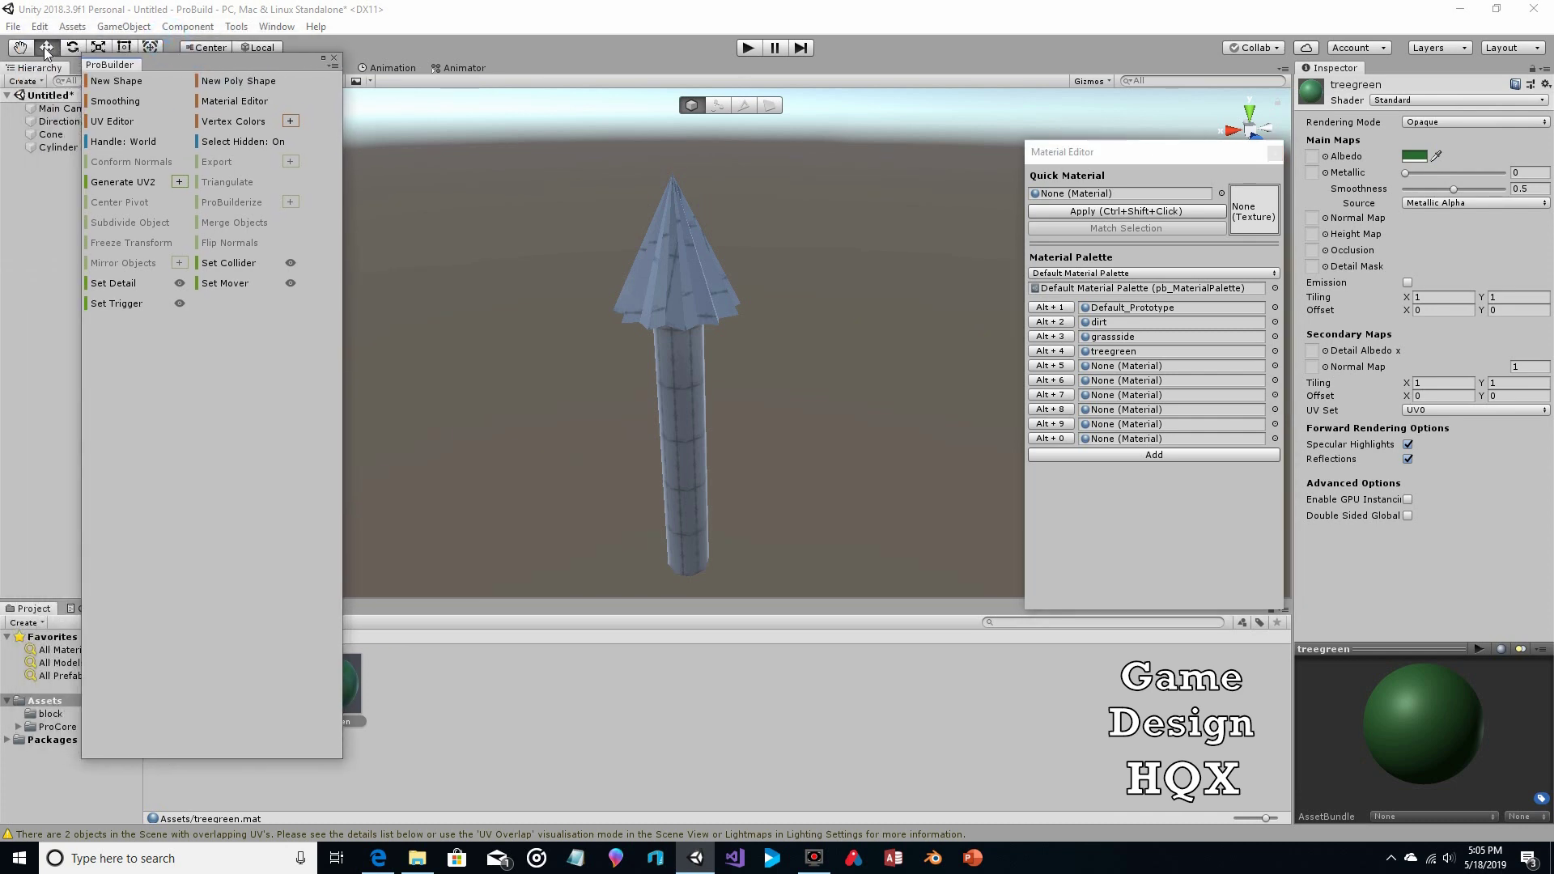
{"action": "left_click", "coordinate": [691, 106]}
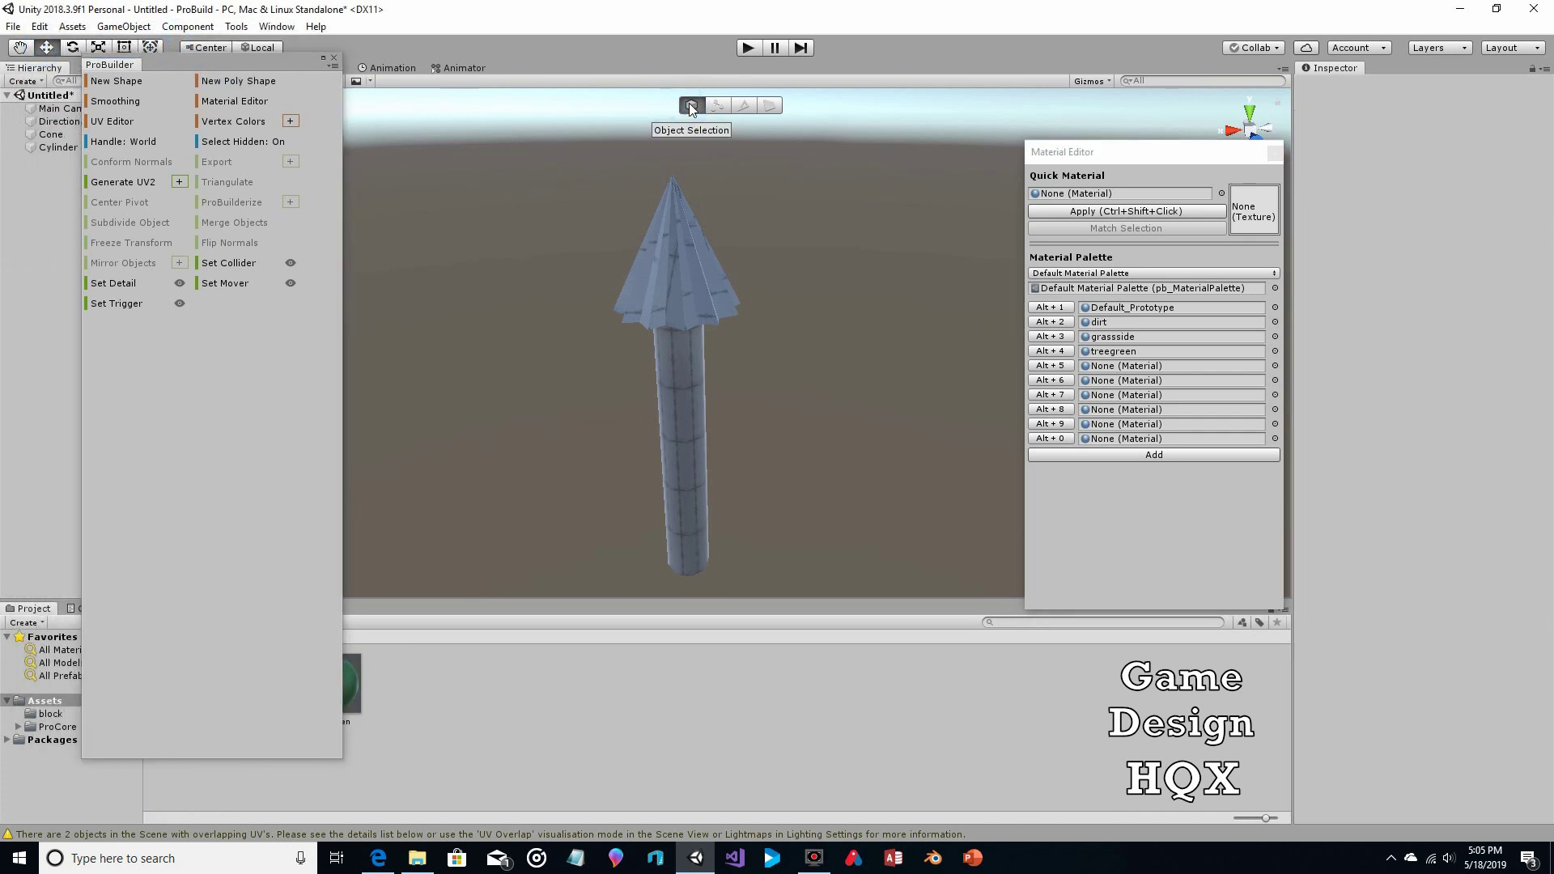
{"action": "left_click", "coordinate": [697, 248]}
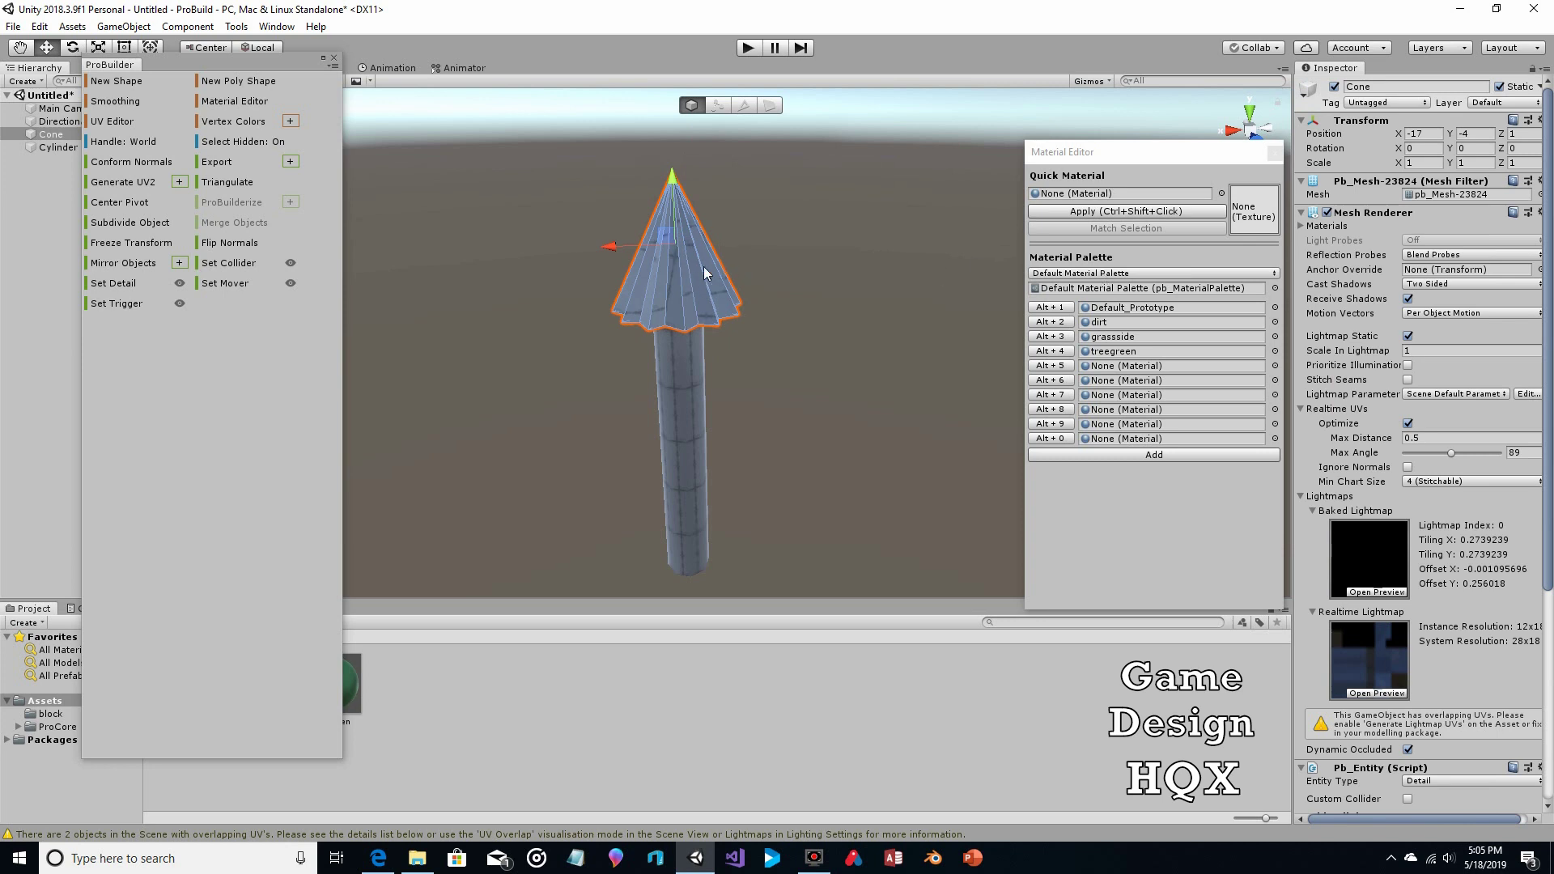
{"action": "left_click", "coordinate": [1060, 353]}
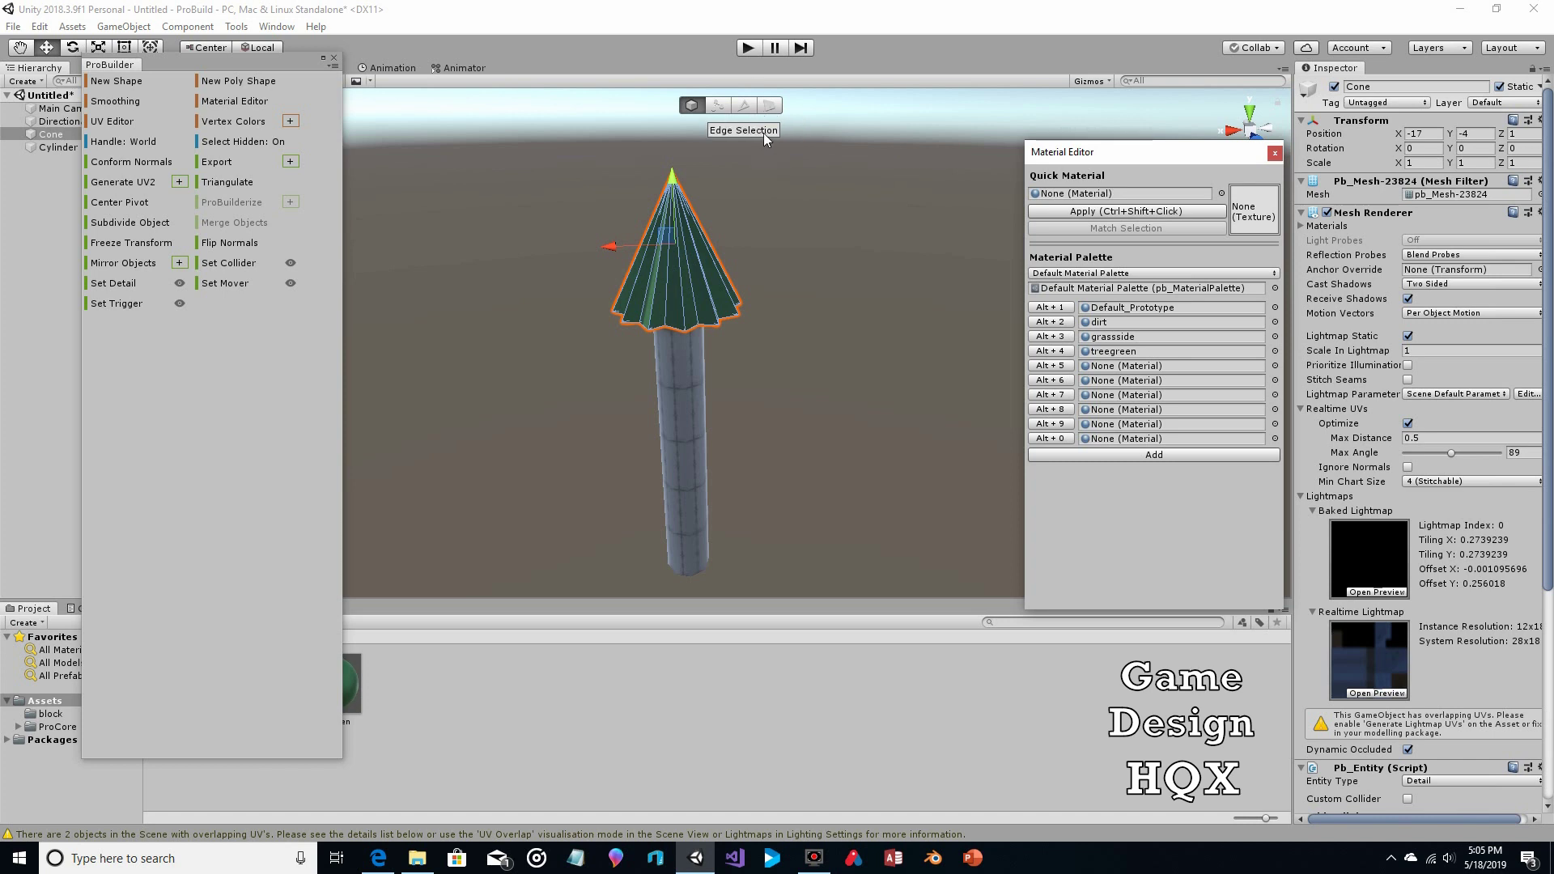
{"action": "left_click", "coordinate": [687, 107]}
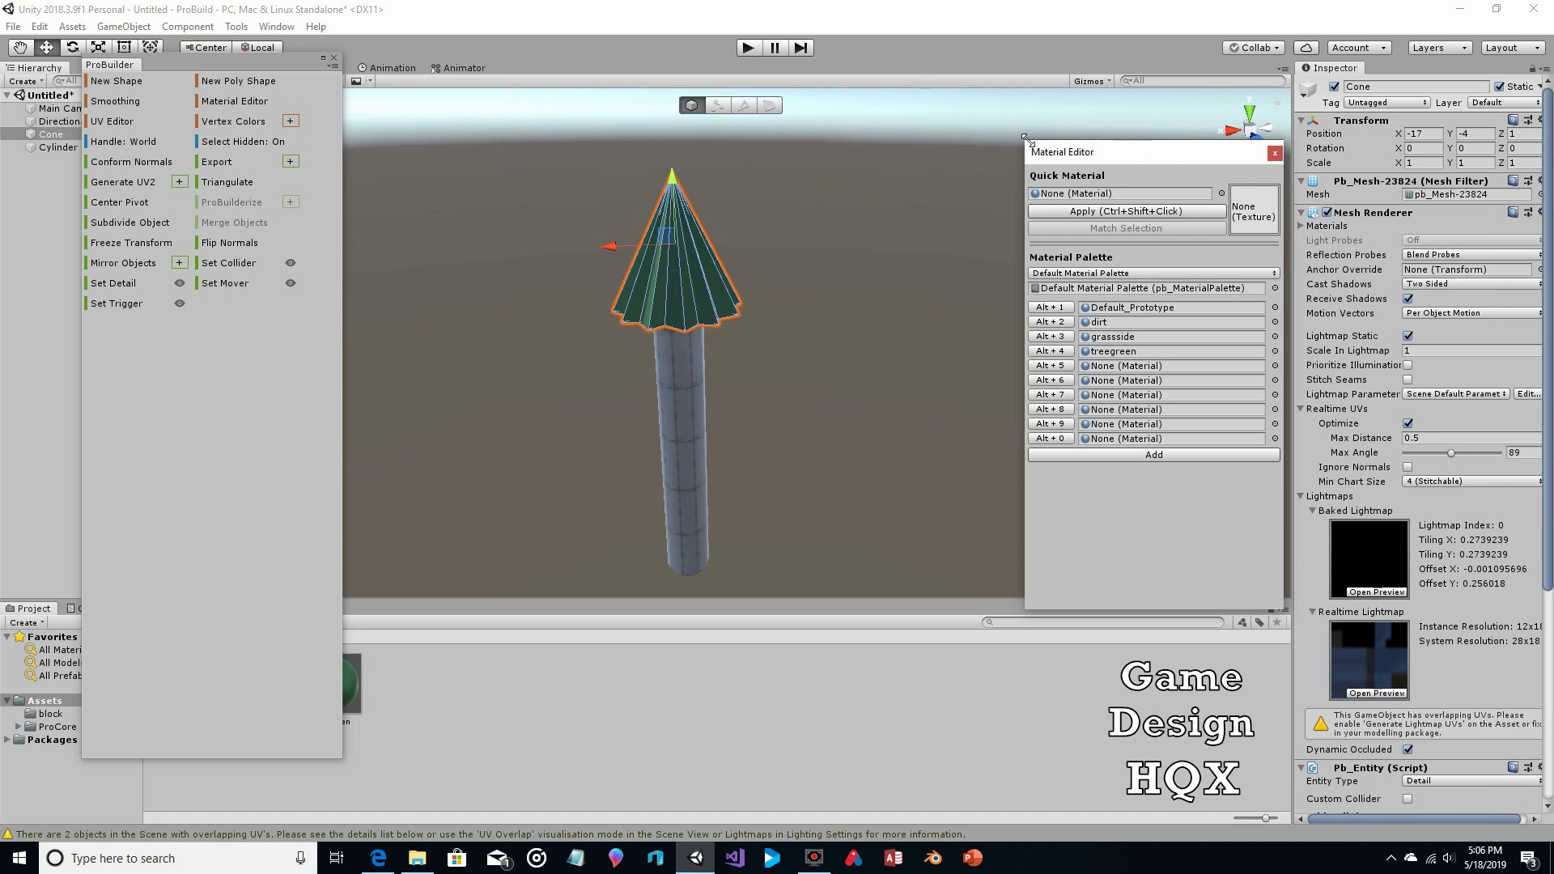
Give the cylinder trunk the brown dirt material, then close the Material Editor and ProBuilder panel.
{"action": "left_click", "coordinate": [692, 366]}
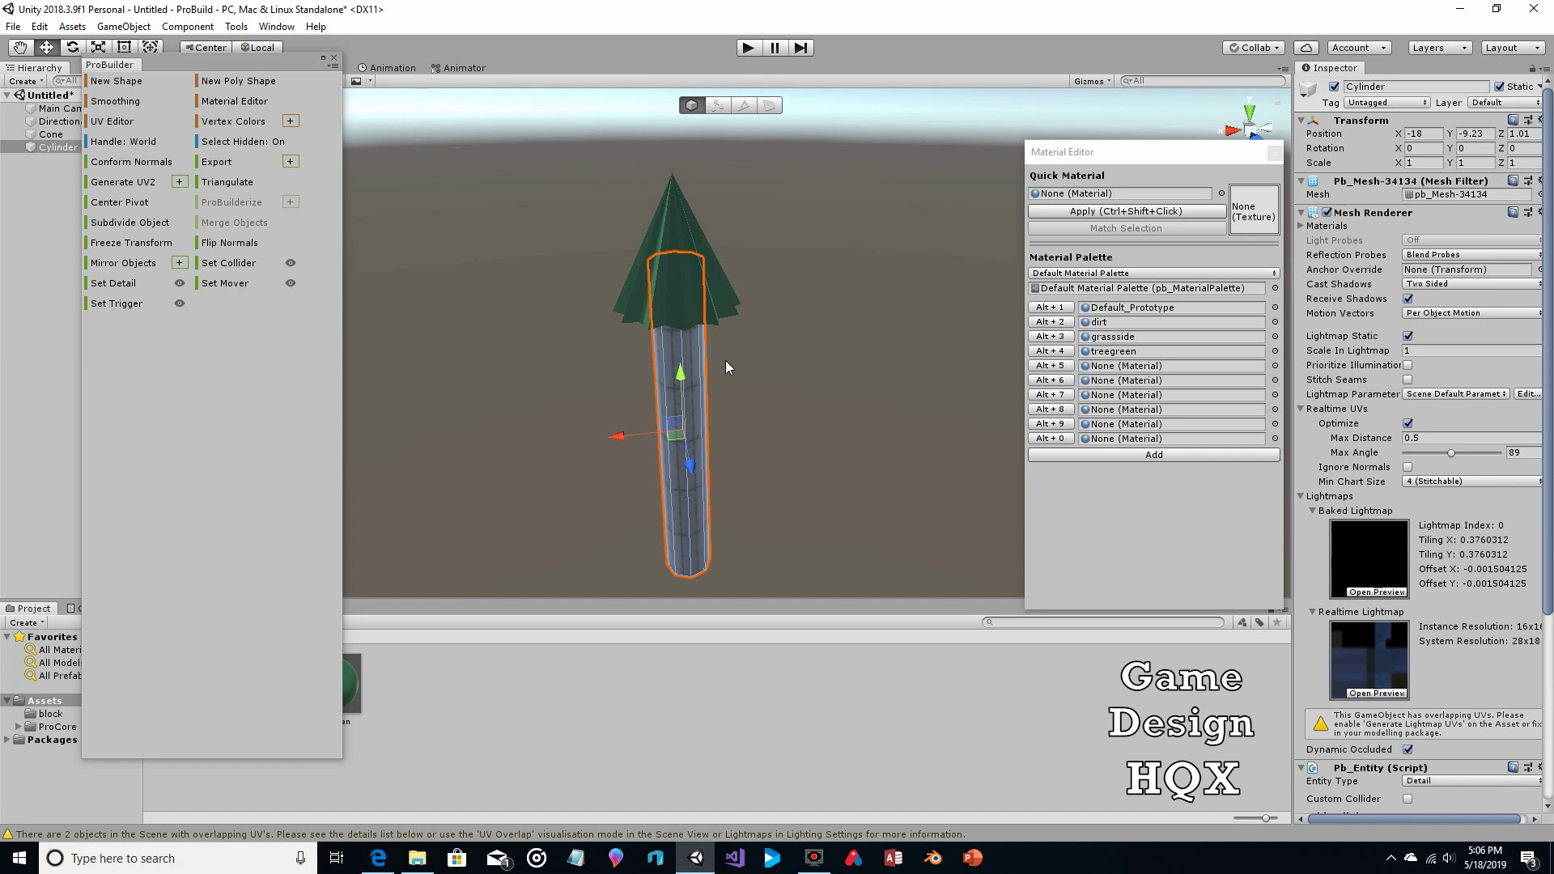
{"action": "left_click", "coordinate": [1051, 322]}
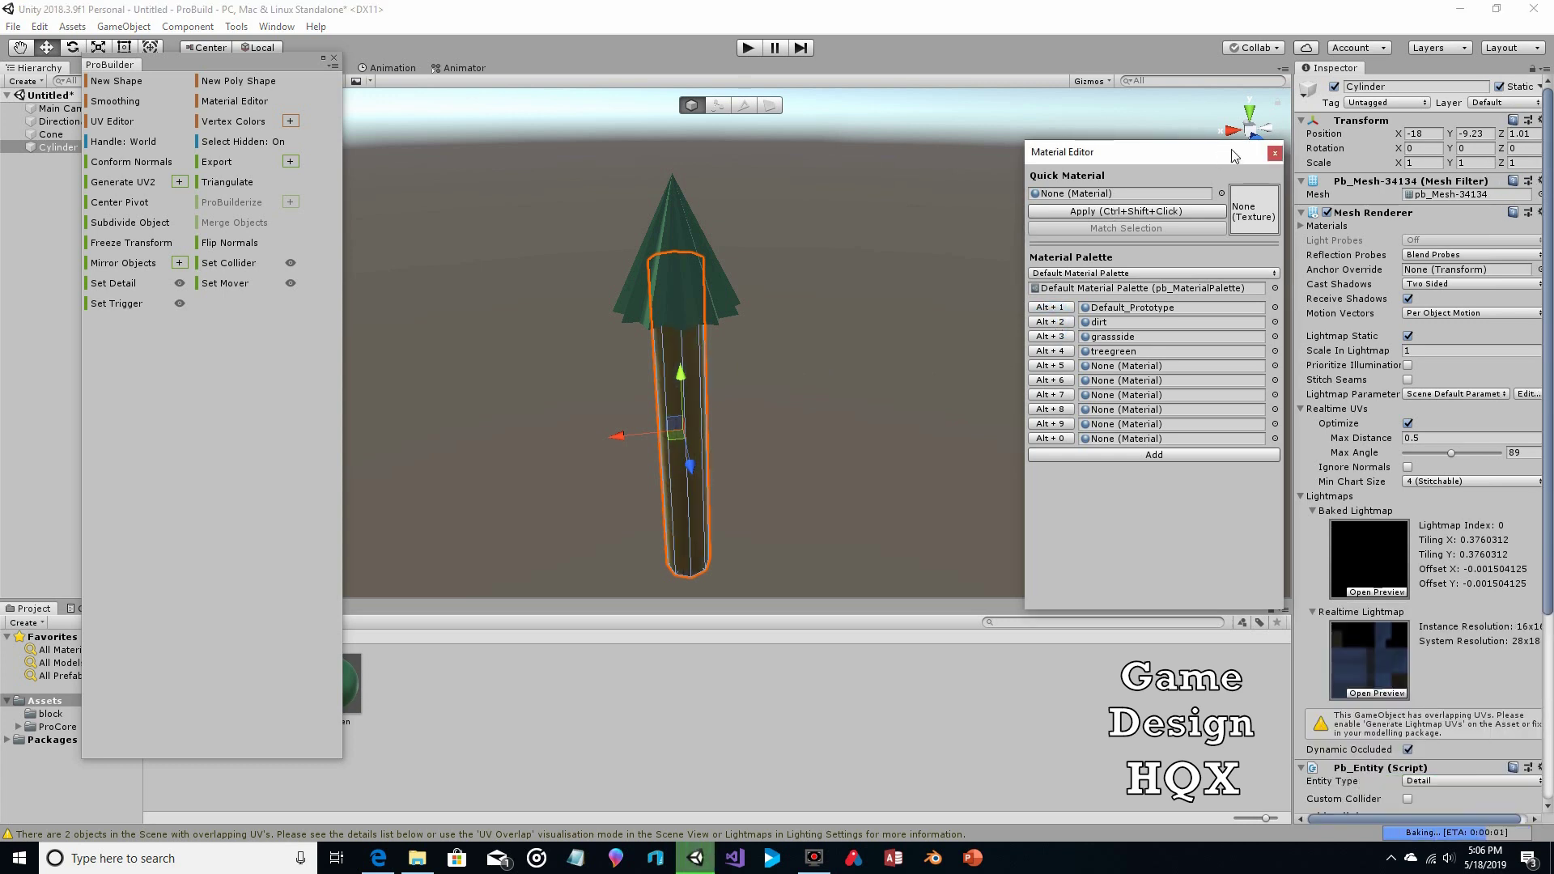
{"action": "left_click", "coordinate": [1274, 153]}
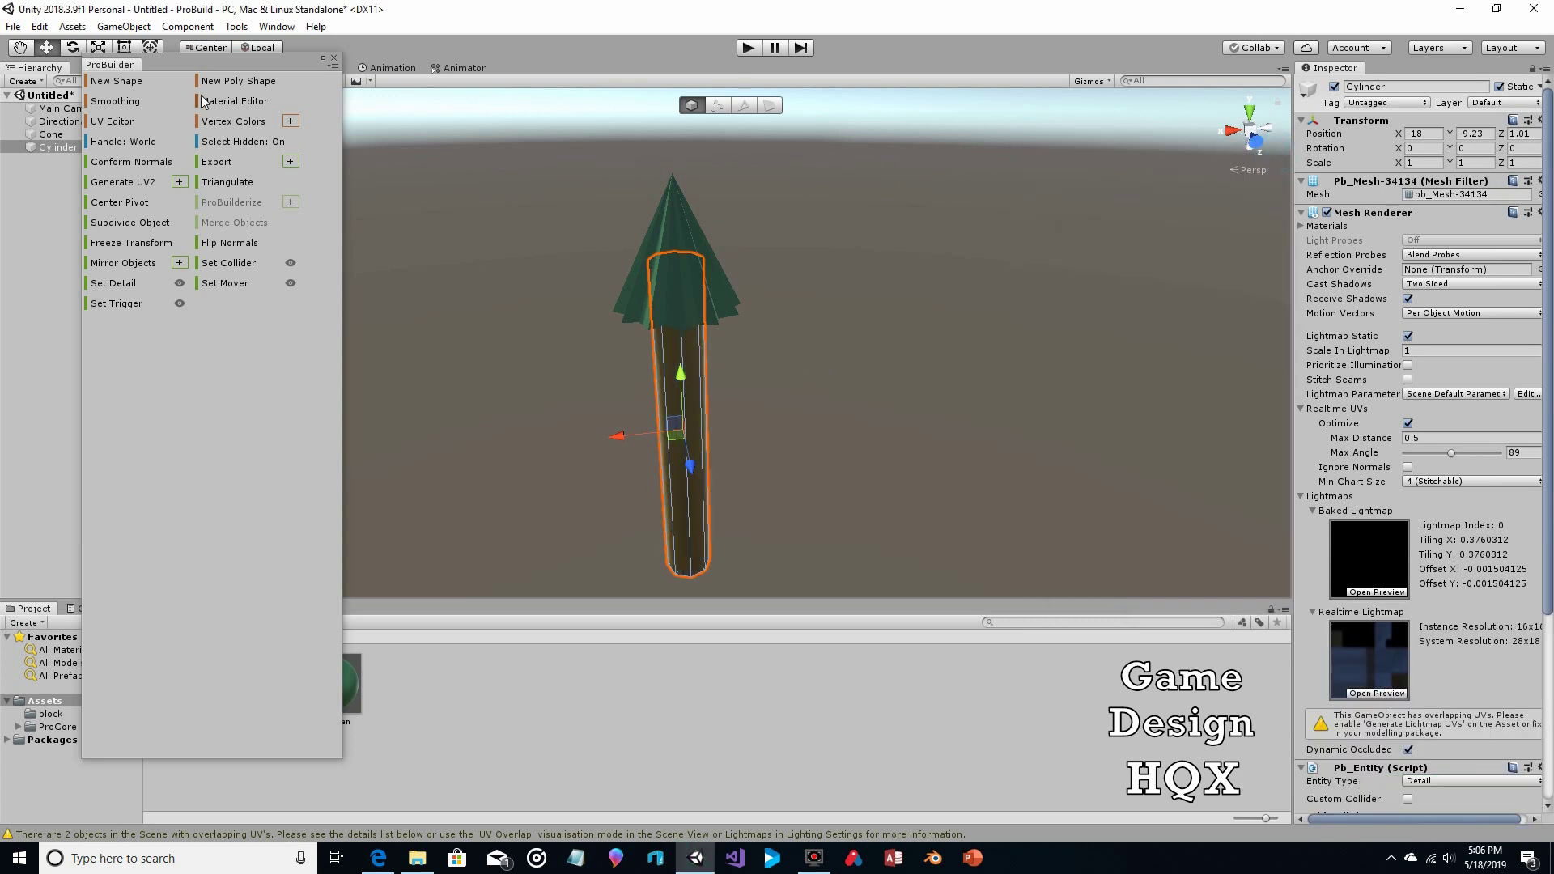
{"action": "left_click", "coordinate": [333, 58]}
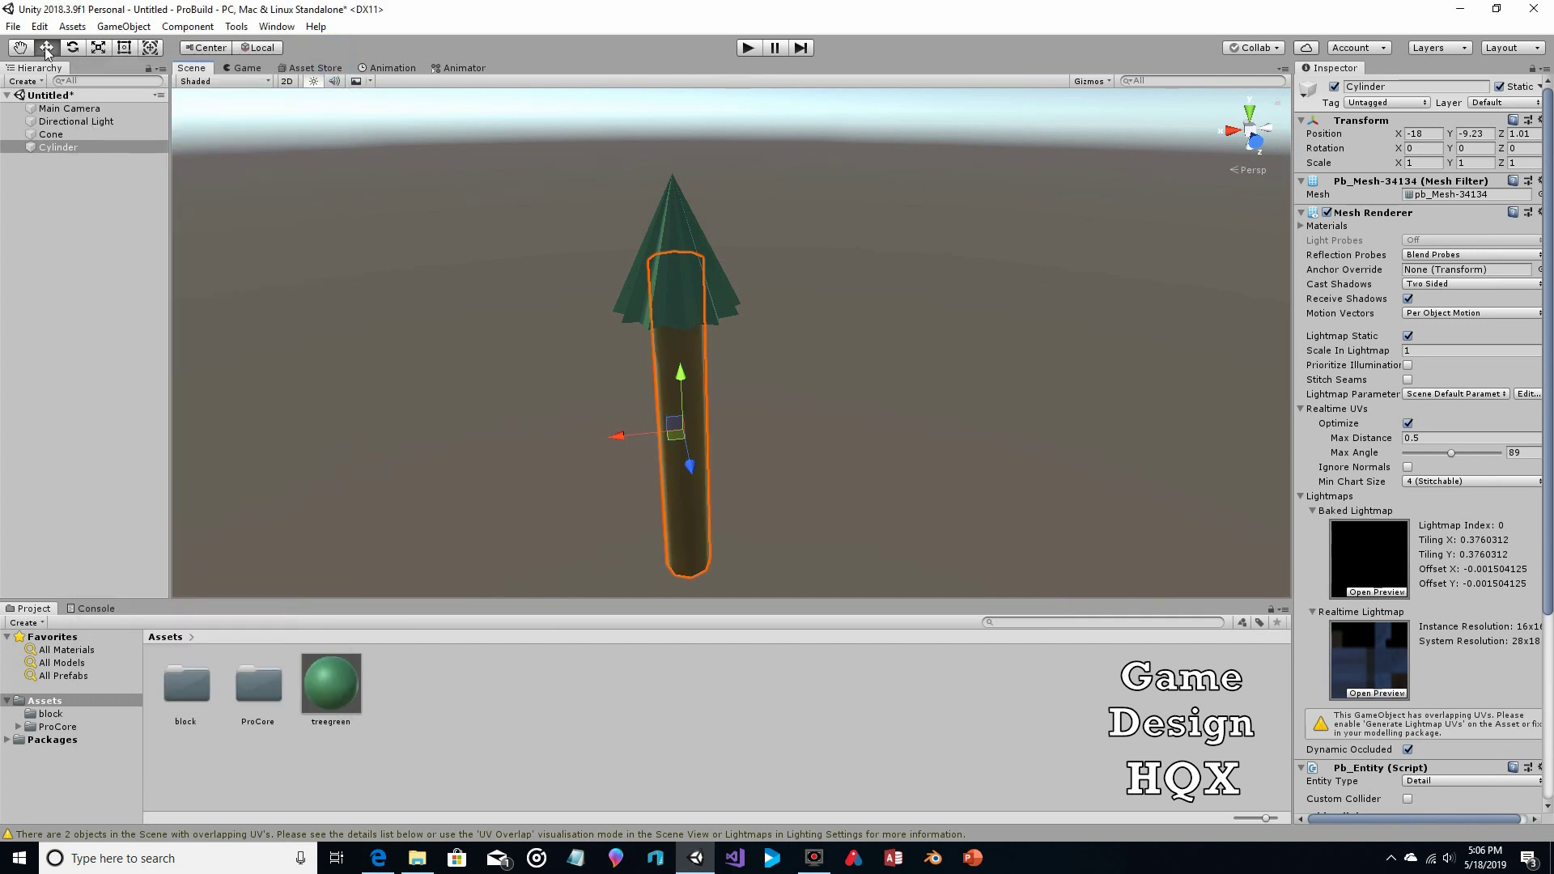
Move the Cylinder above the Cone in the Hierarchy and select the Cone.
{"action": "left_click", "coordinate": [672, 209]}
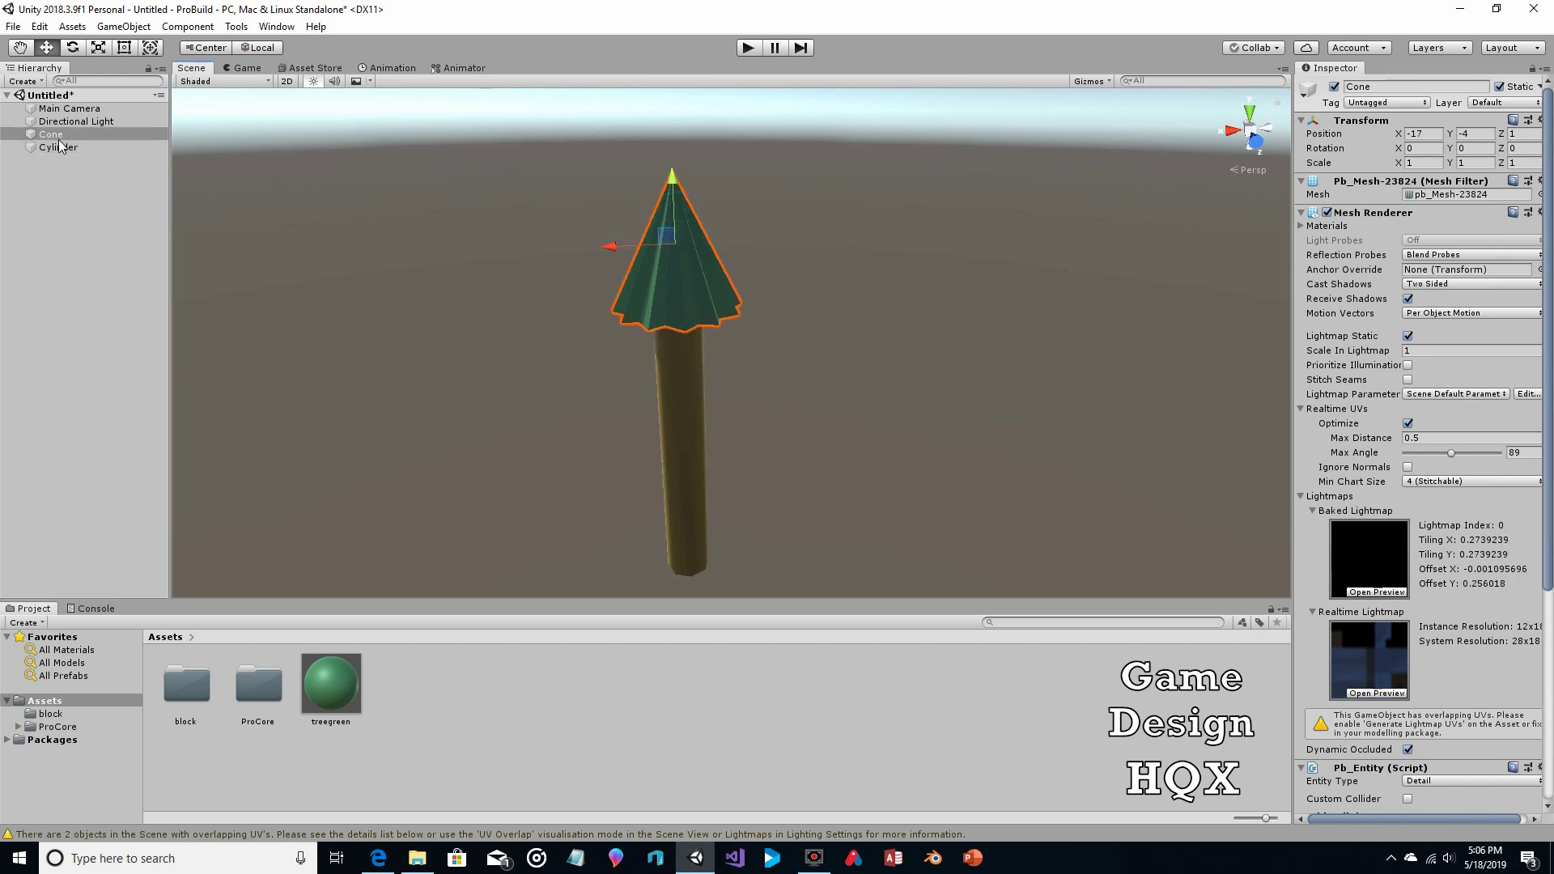
{"action": "left_click_drag", "start_coordinate": [66, 149], "coordinate": [67, 129]}
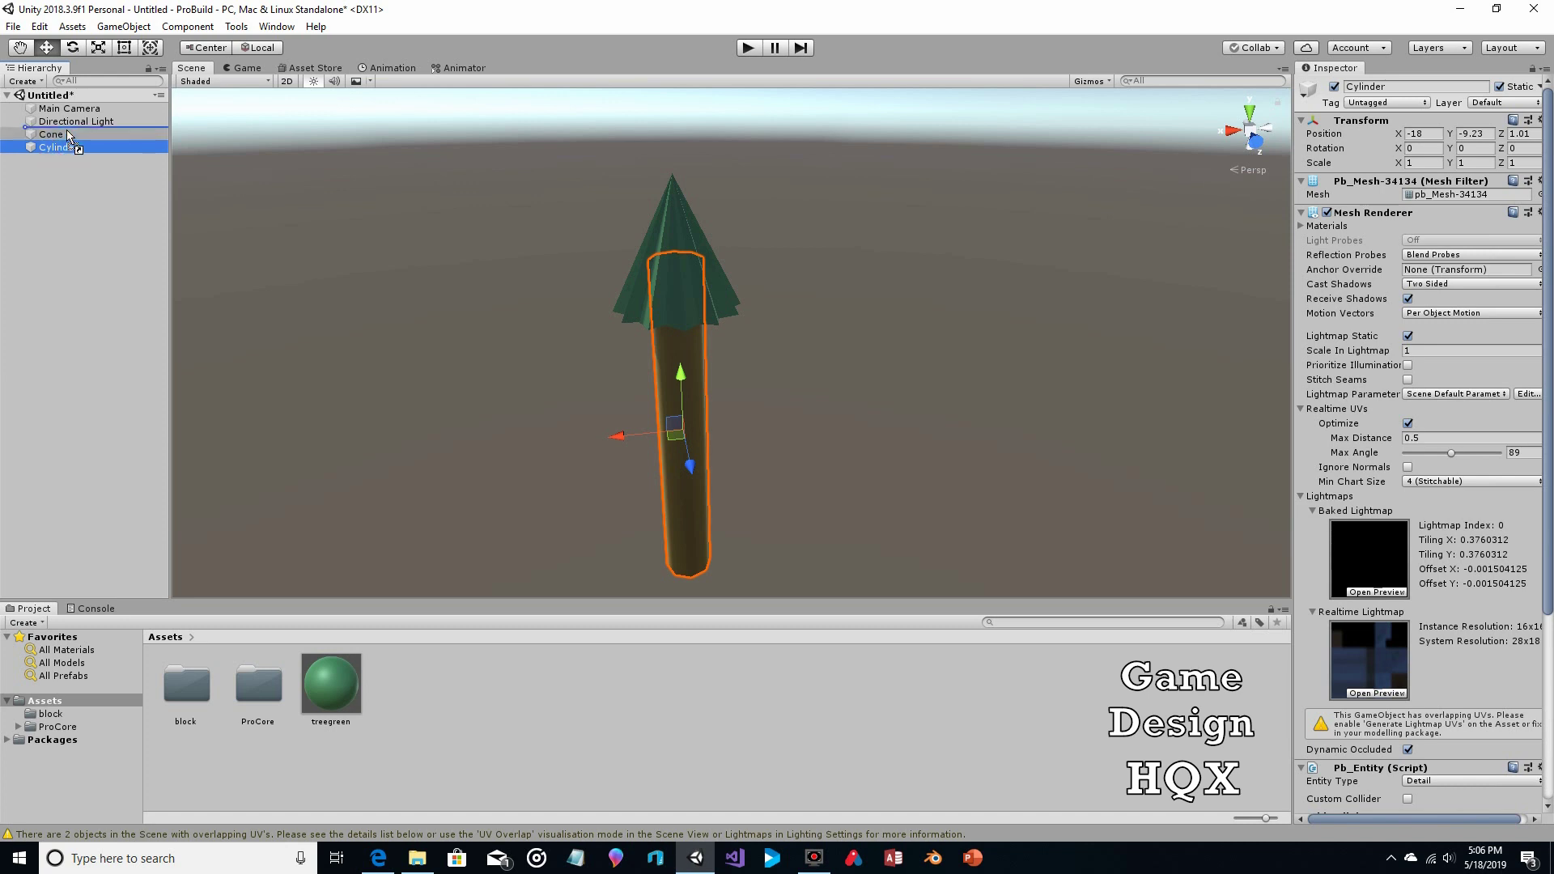
{"action": "left_click_drag", "start_coordinate": [67, 129], "coordinate": [66, 130]}
{"action": "left_click", "coordinate": [67, 150]}
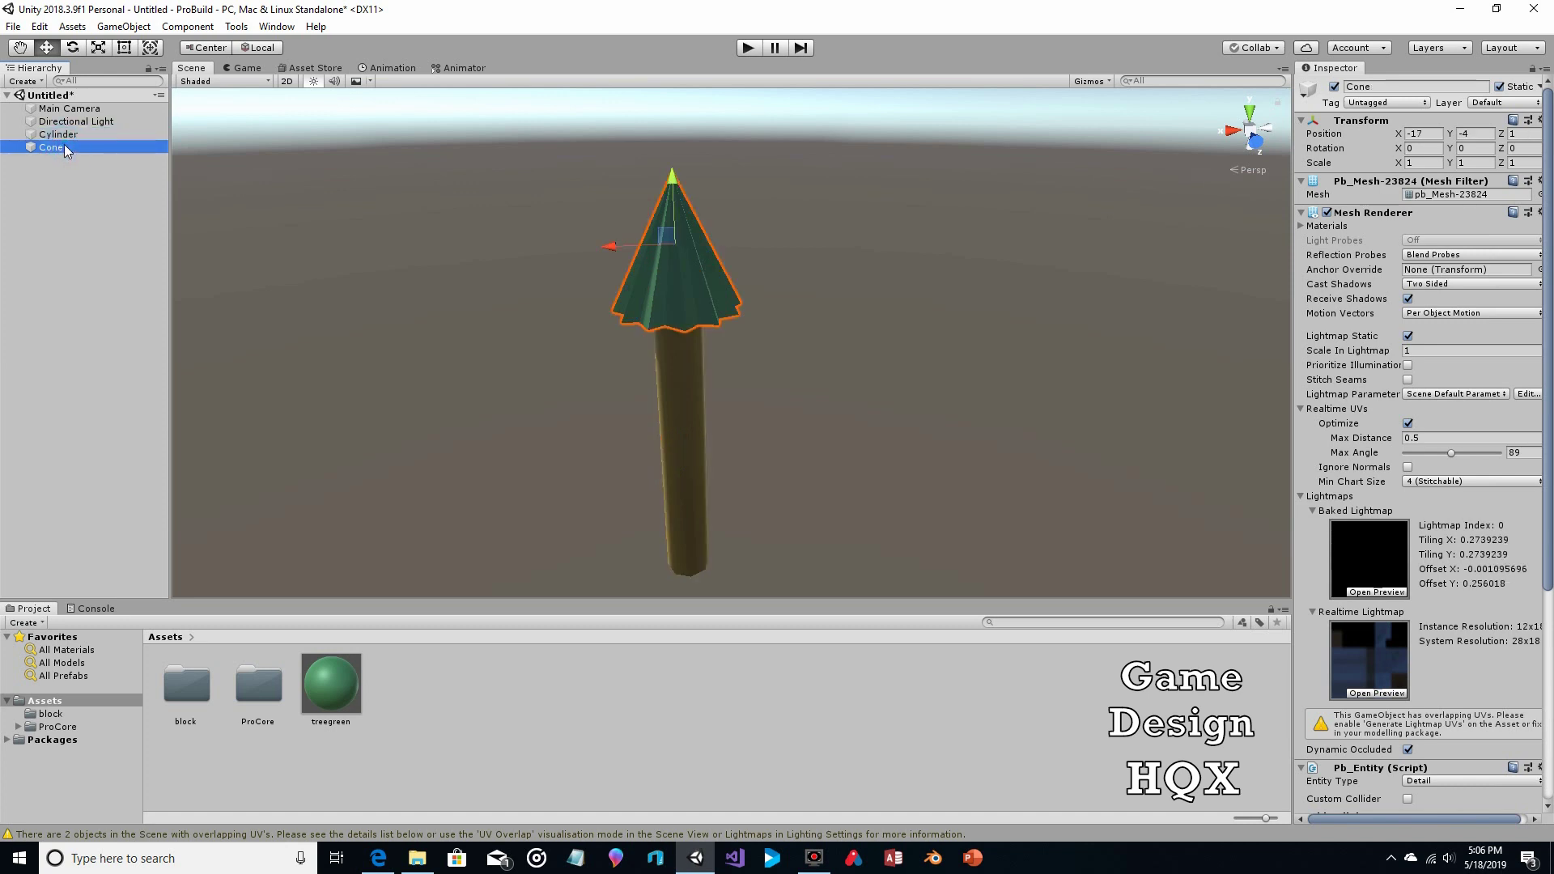
Copy and paste the cone into Cone (1) and Cone (2), each lowered slightly down the trunk.
{"action": "right_click", "coordinate": [63, 147]}
{"action": "right_click", "coordinate": [81, 160]}
{"action": "left_click", "coordinate": [113, 187]}
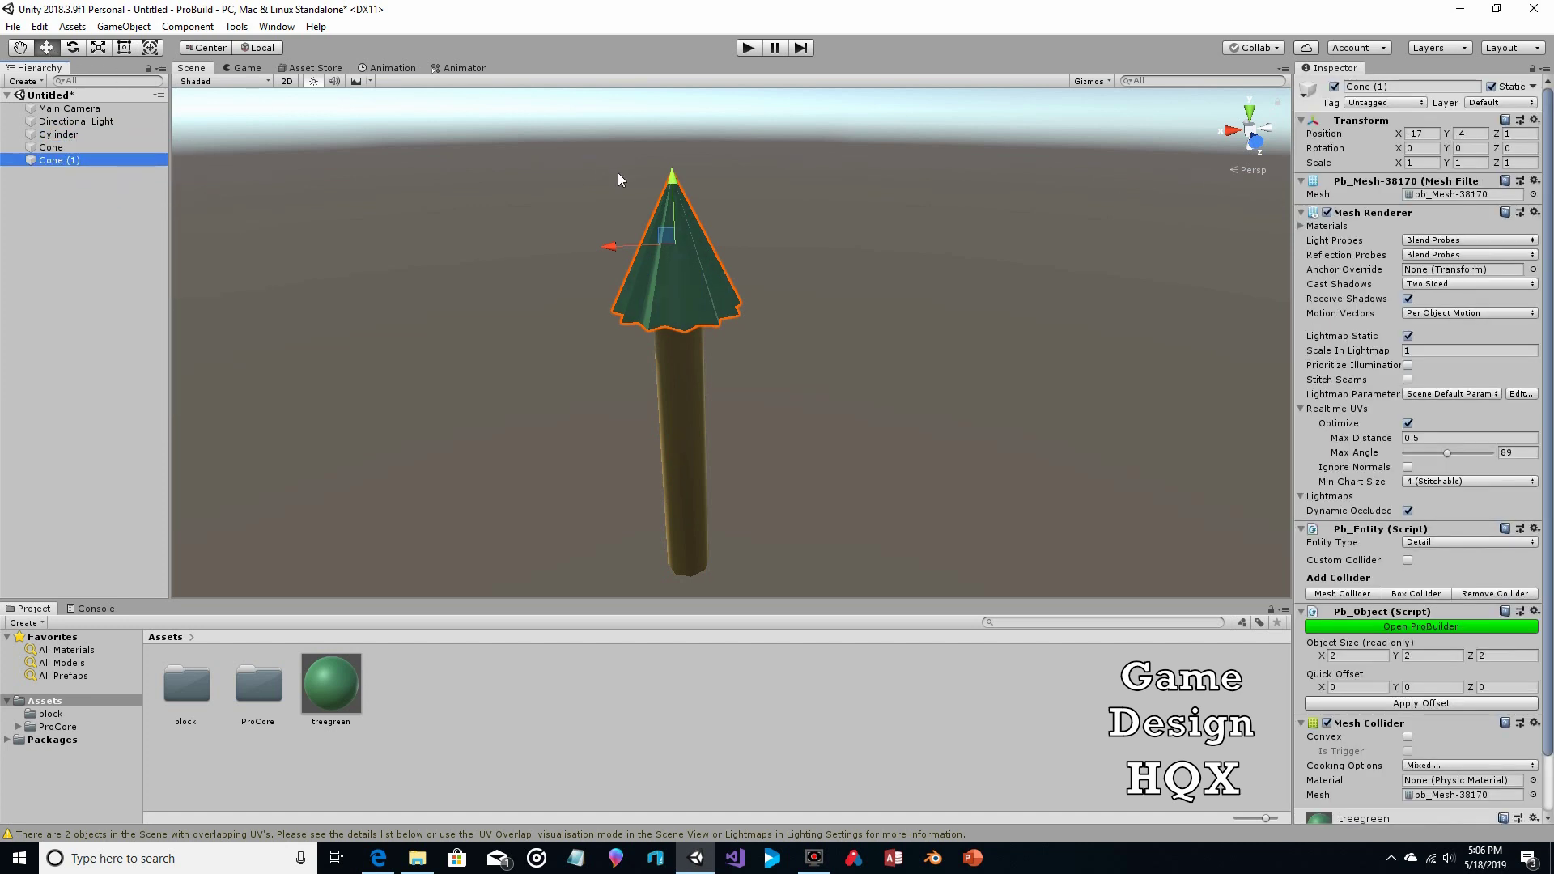
{"action": "left_click_drag", "start_coordinate": [671, 180], "coordinate": [623, 212]}
{"action": "right_click", "coordinate": [81, 160]}
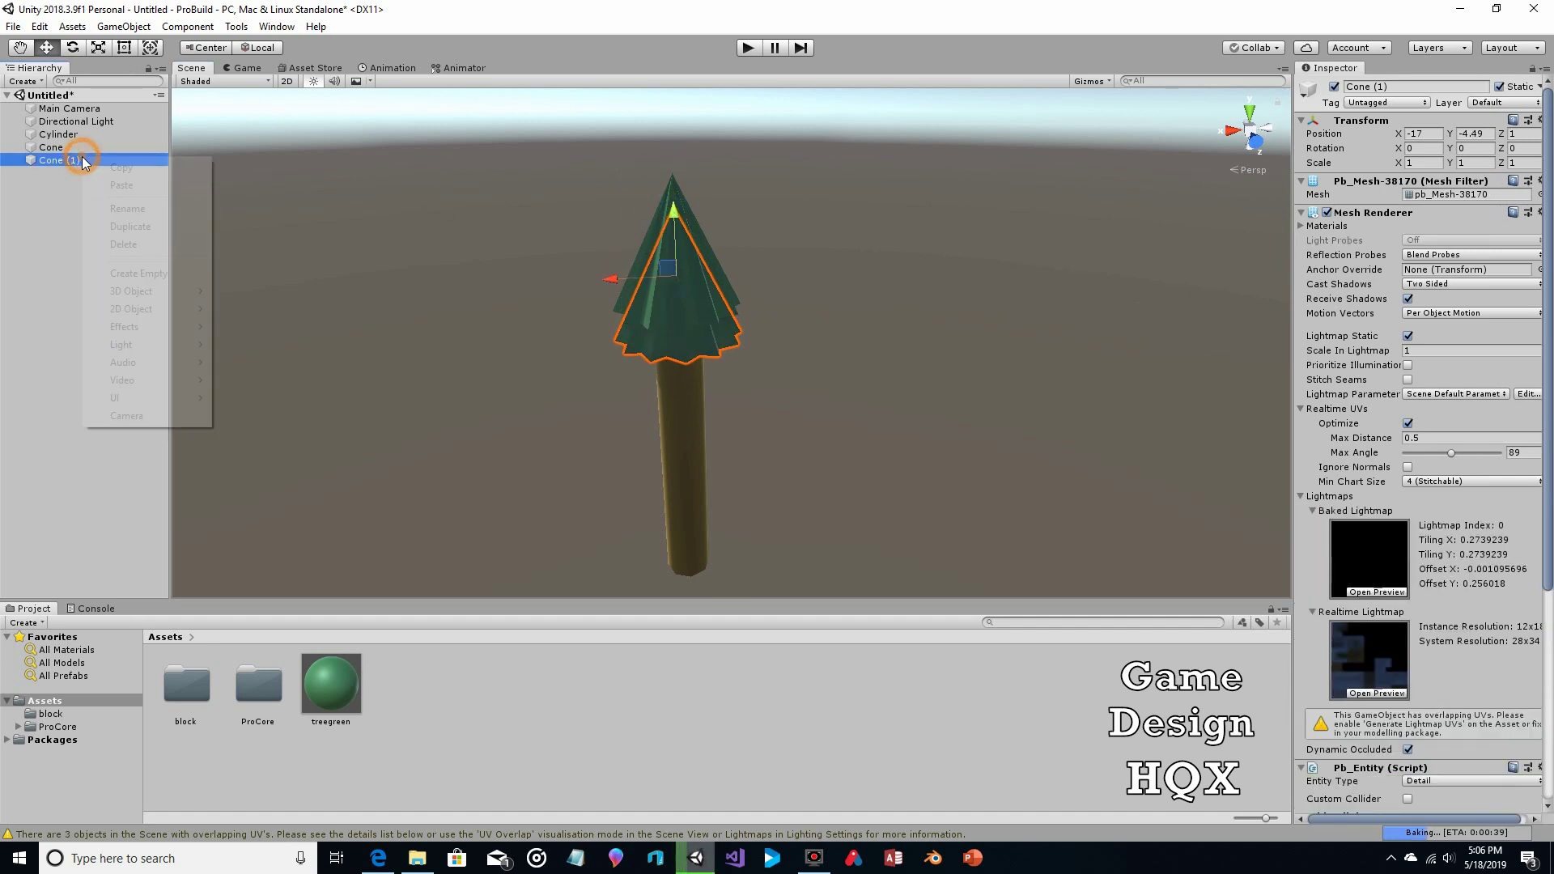
{"action": "left_click", "coordinate": [103, 168]}
{"action": "right_click", "coordinate": [82, 171]}
{"action": "left_click", "coordinate": [118, 197]}
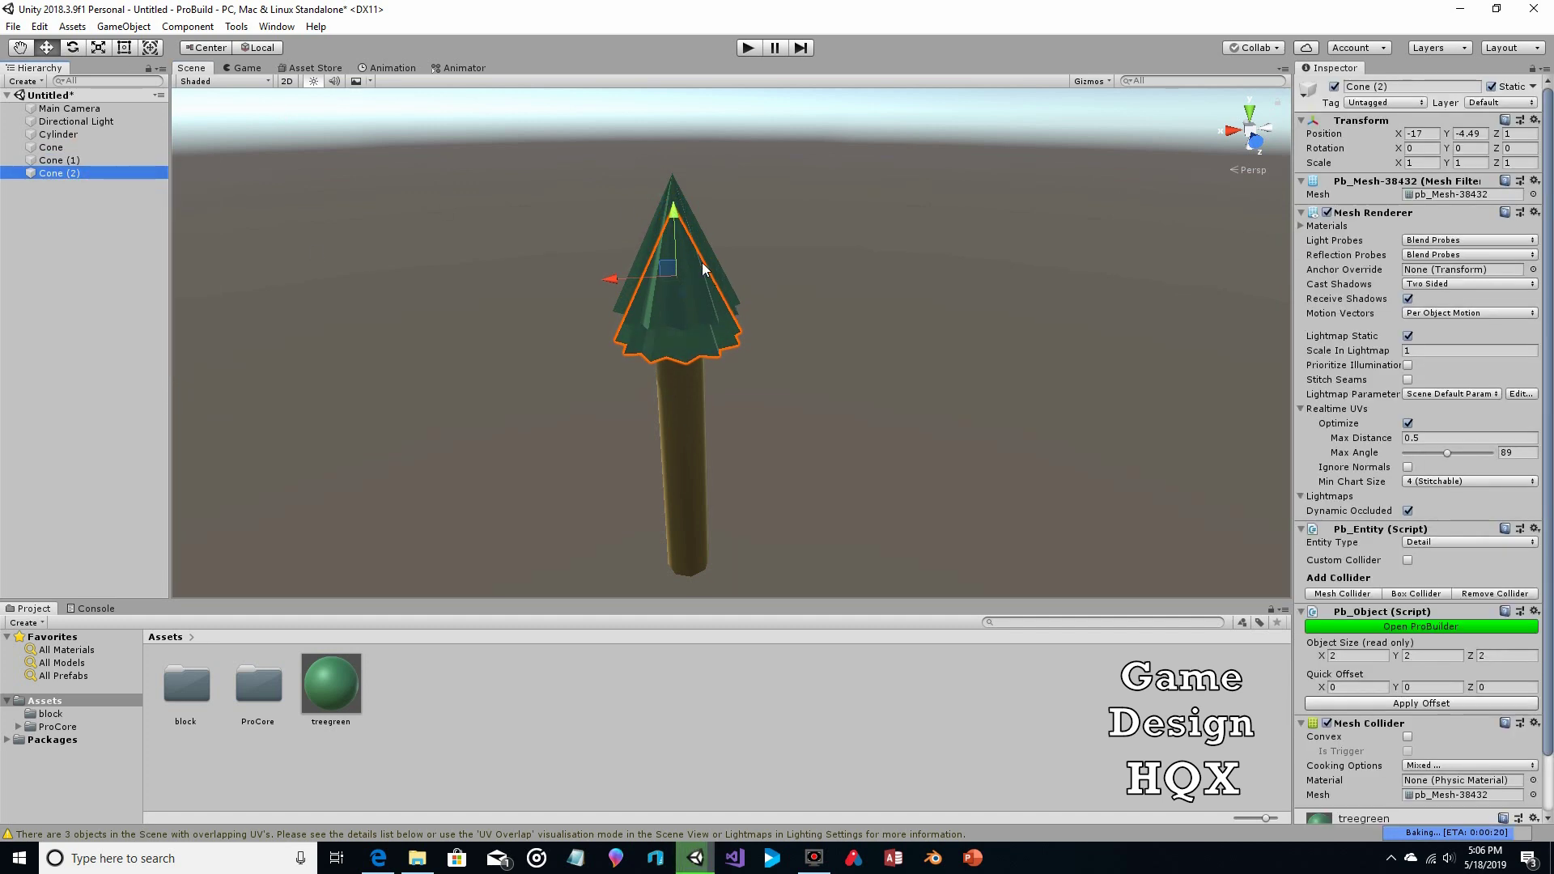
{"action": "left_click_drag", "start_coordinate": [667, 230], "coordinate": [623, 254]}
Duplicate into Cone (3) and Cone (4), lowering each further down the trunk.
{"action": "right_click", "coordinate": [106, 172]}
{"action": "left_click", "coordinate": [90, 193]}
{"action": "right_click", "coordinate": [89, 194]}
{"action": "left_click", "coordinate": [117, 220]}
{"action": "left_click_drag", "start_coordinate": [674, 257], "coordinate": [673, 292]}
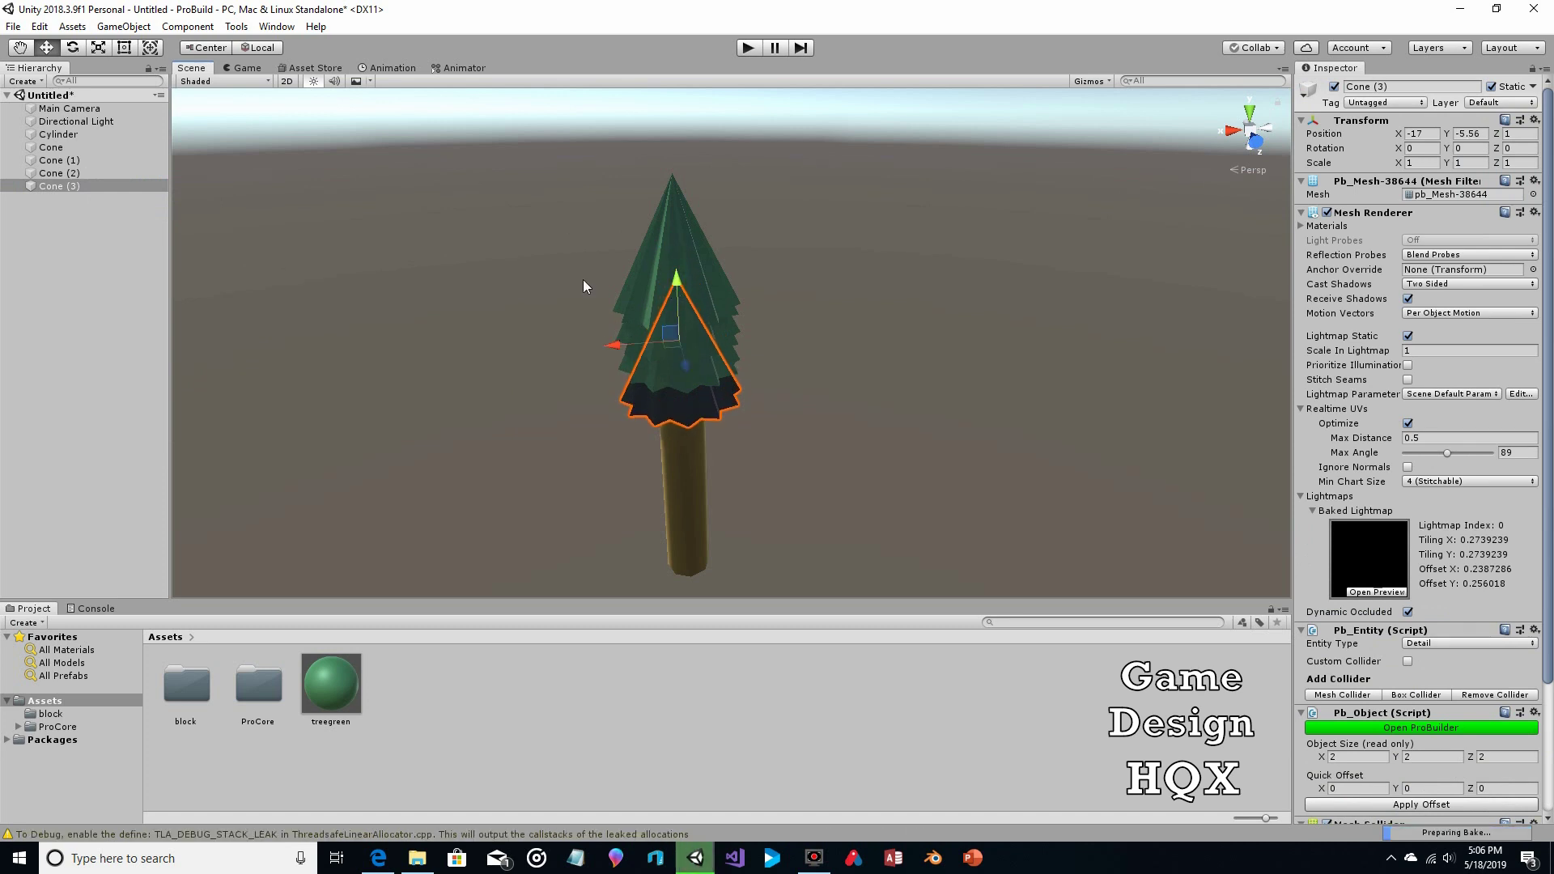
{"action": "right_click", "coordinate": [88, 188]}
{"action": "left_click", "coordinate": [89, 203]}
{"action": "right_click", "coordinate": [79, 208]}
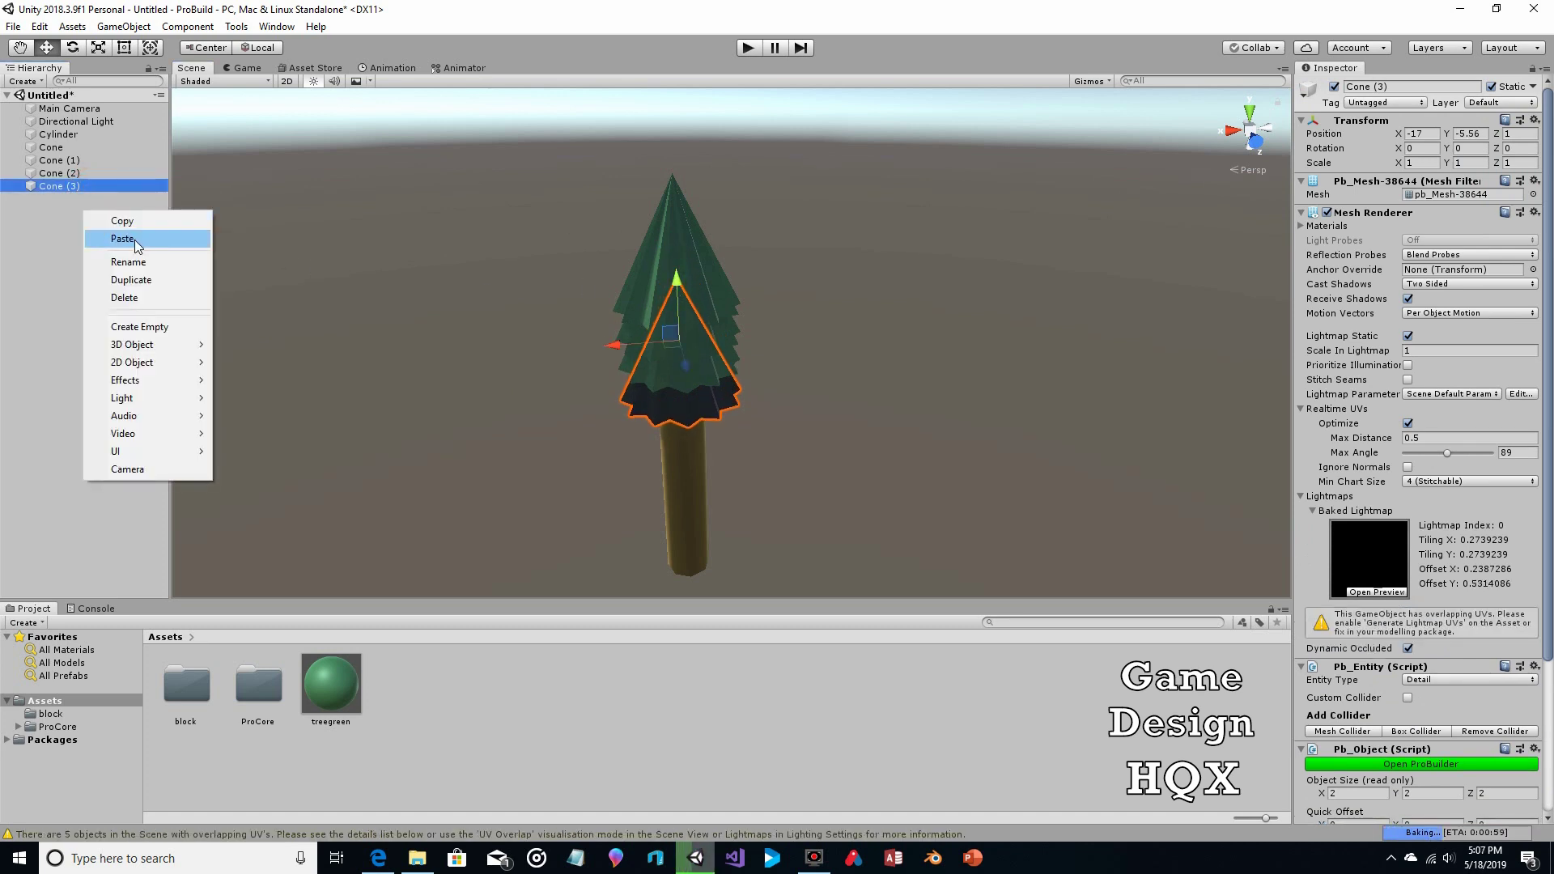
{"action": "left_click", "coordinate": [93, 230]}
{"action": "left_click_drag", "start_coordinate": [662, 340], "coordinate": [662, 371]}
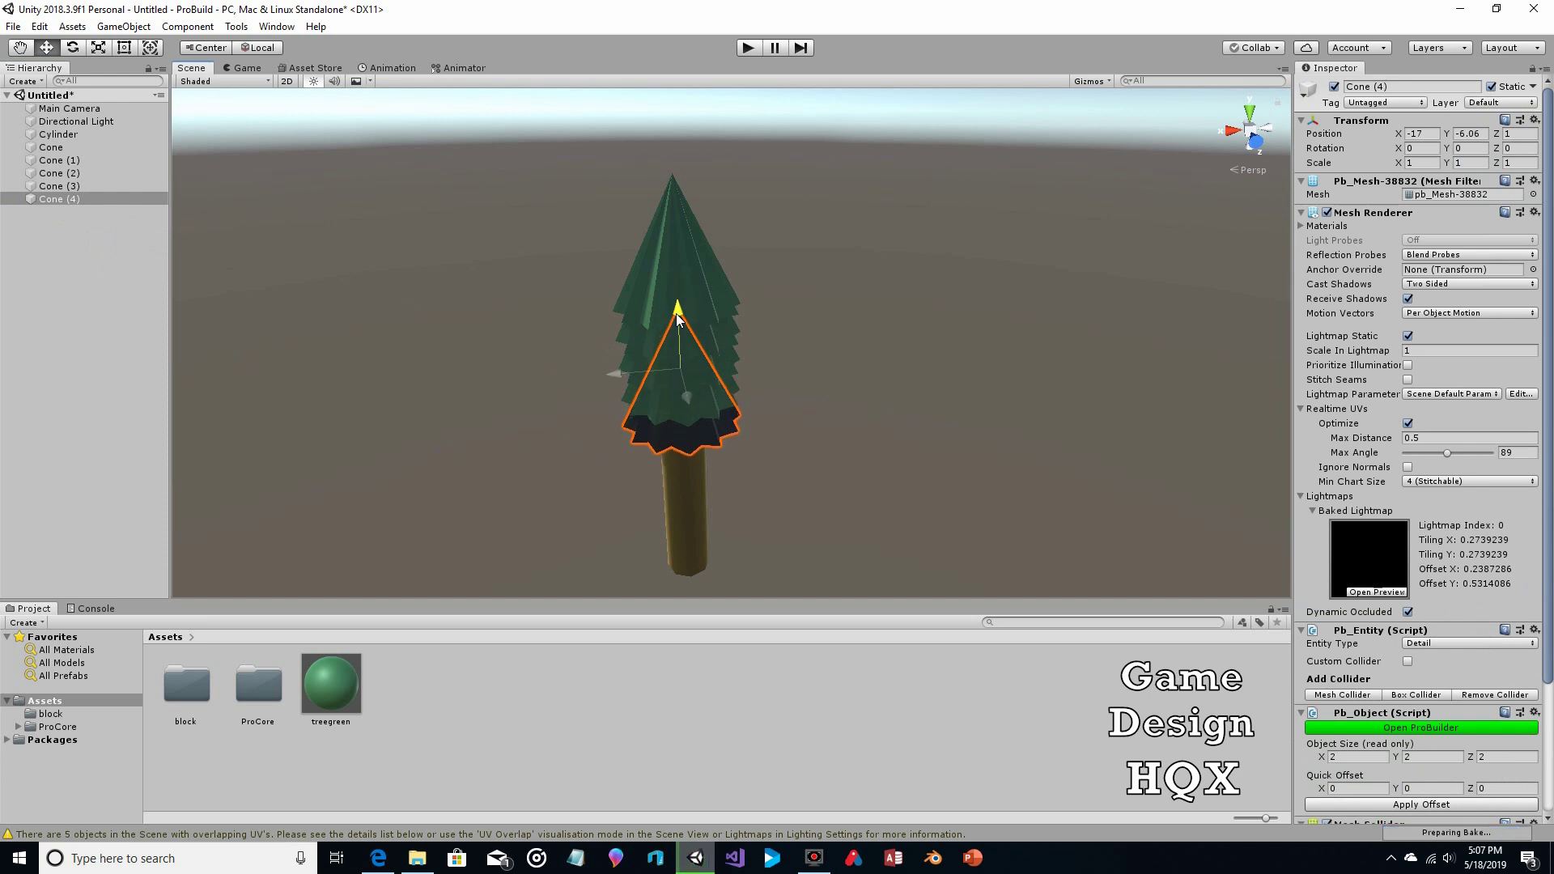
Duplicate into Cone (5) and Cone (6), lowering Cone (6) to form the bottom layer.
{"action": "right_click", "coordinate": [37, 199]}
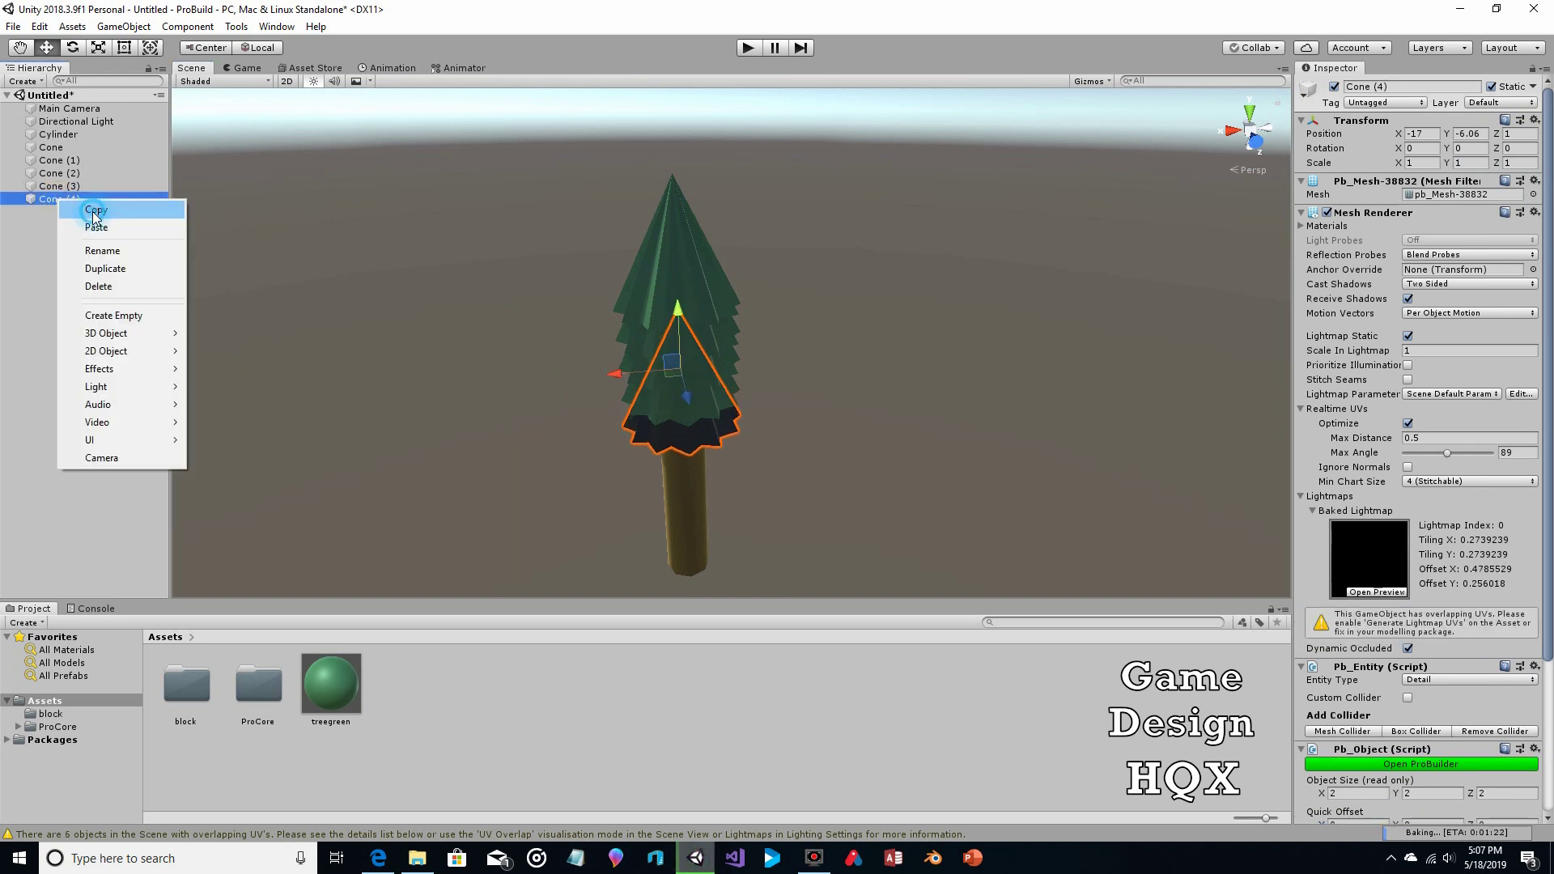
{"action": "right_click", "coordinate": [89, 224]}
{"action": "left_click", "coordinate": [99, 251]}
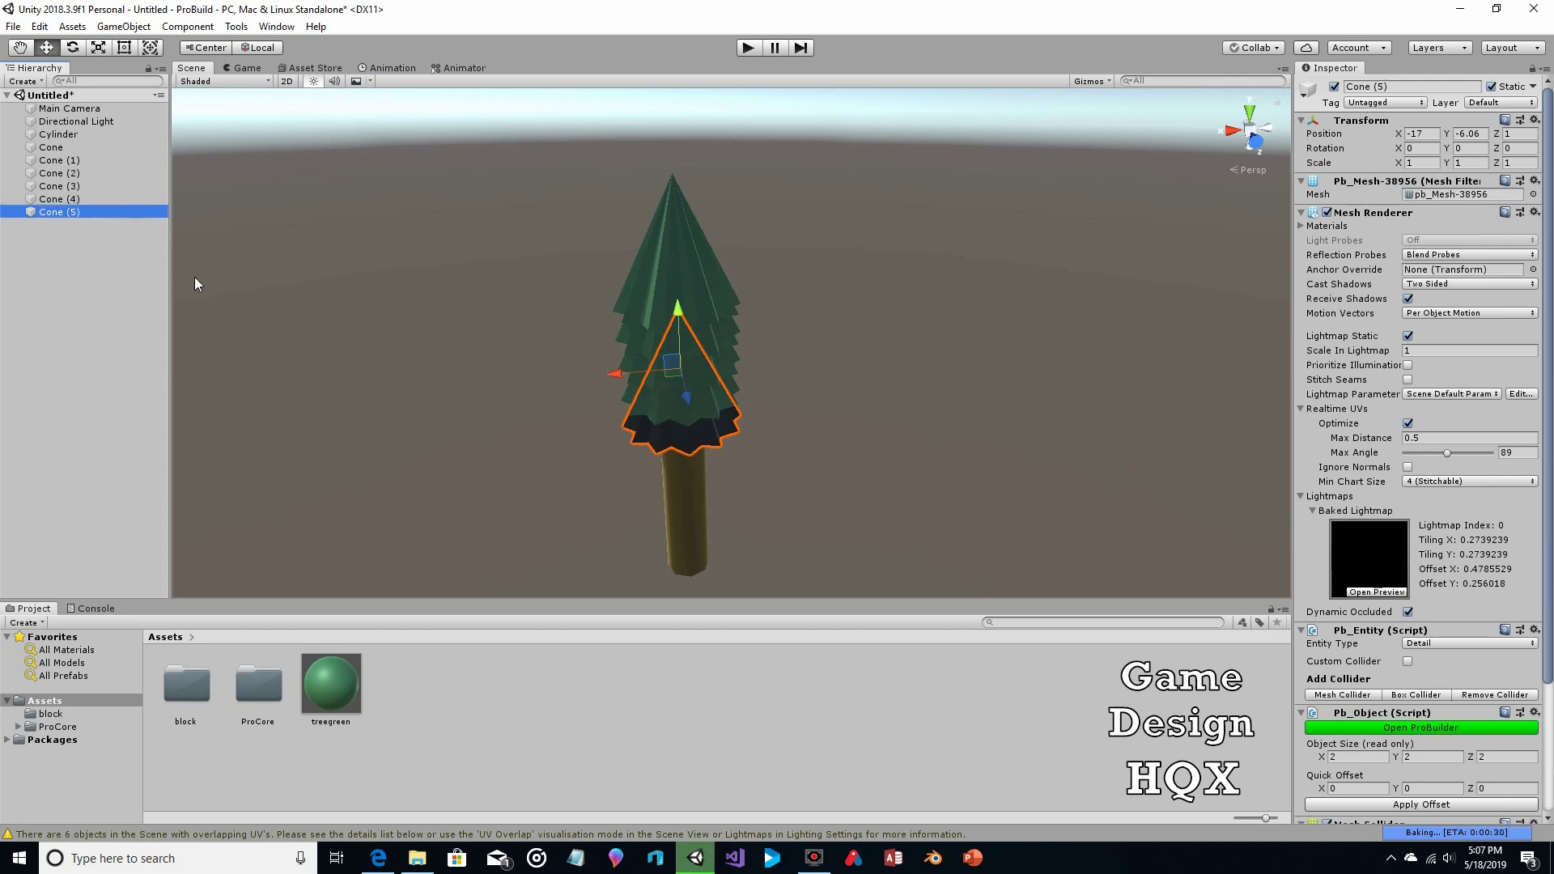
{"action": "right_click", "coordinate": [76, 211]}
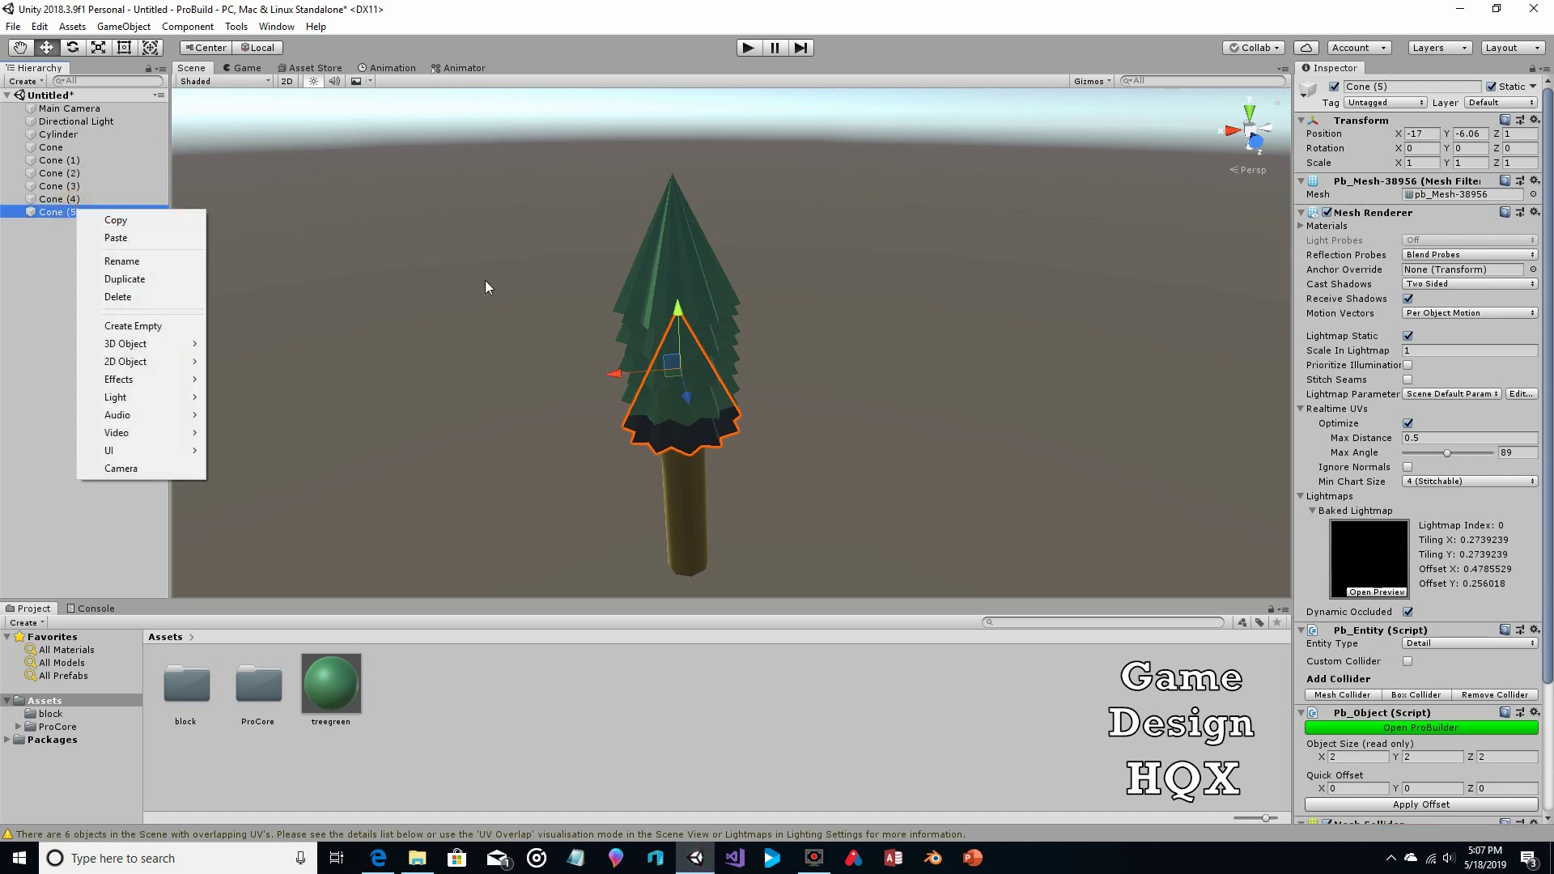
{"action": "left_click", "coordinate": [677, 313]}
{"action": "left_click_drag", "start_coordinate": [678, 309], "coordinate": [683, 343]}
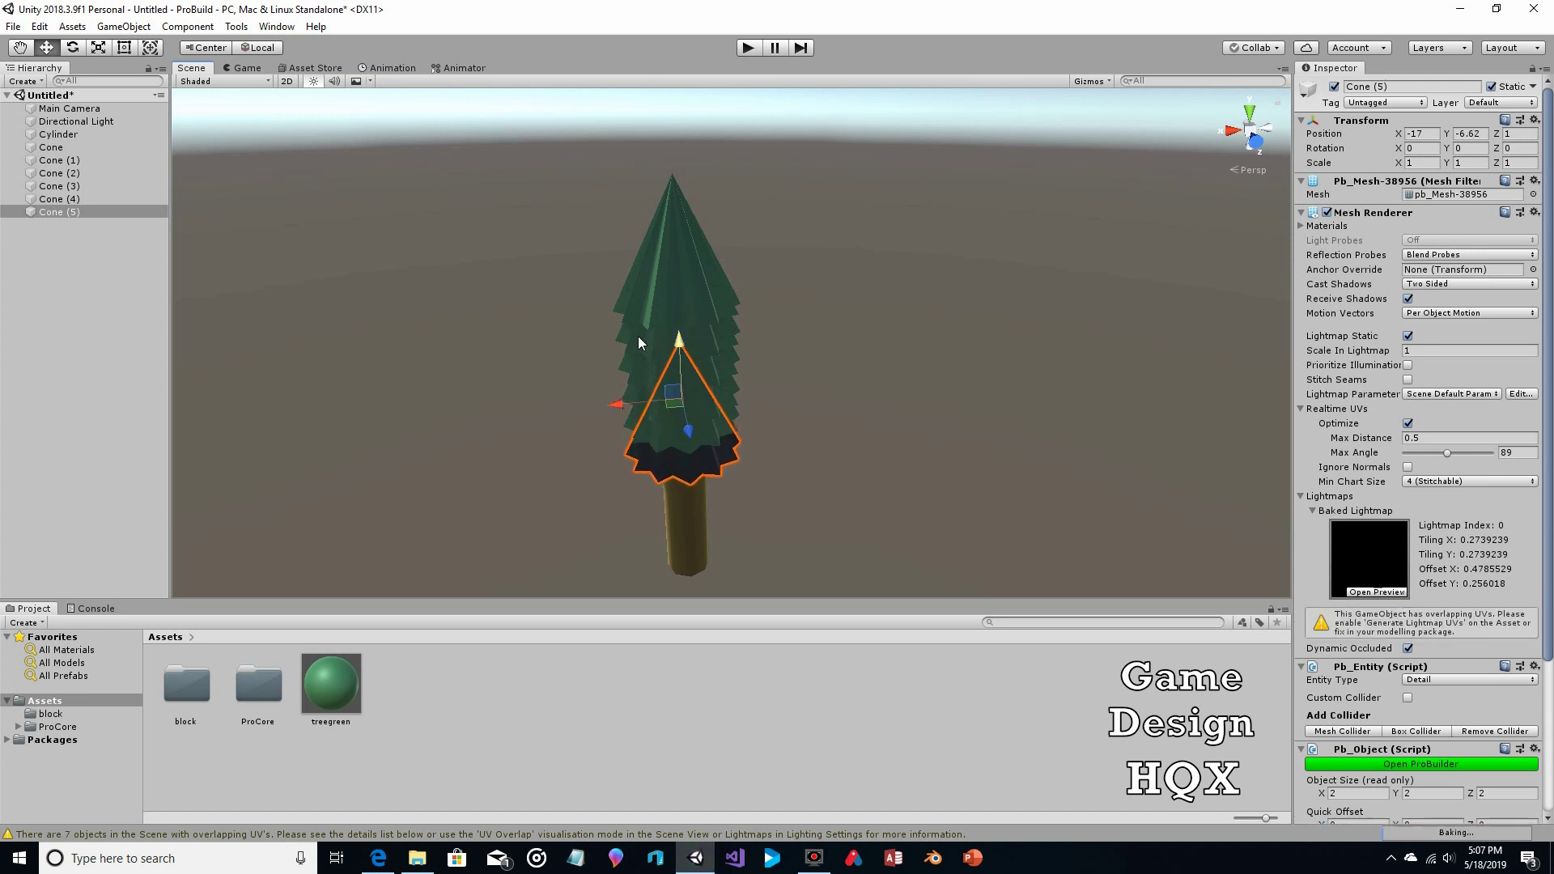
{"action": "right_click", "coordinate": [89, 211]}
{"action": "left_click", "coordinate": [111, 225]}
{"action": "right_click", "coordinate": [73, 230]}
{"action": "left_click", "coordinate": [104, 256]}
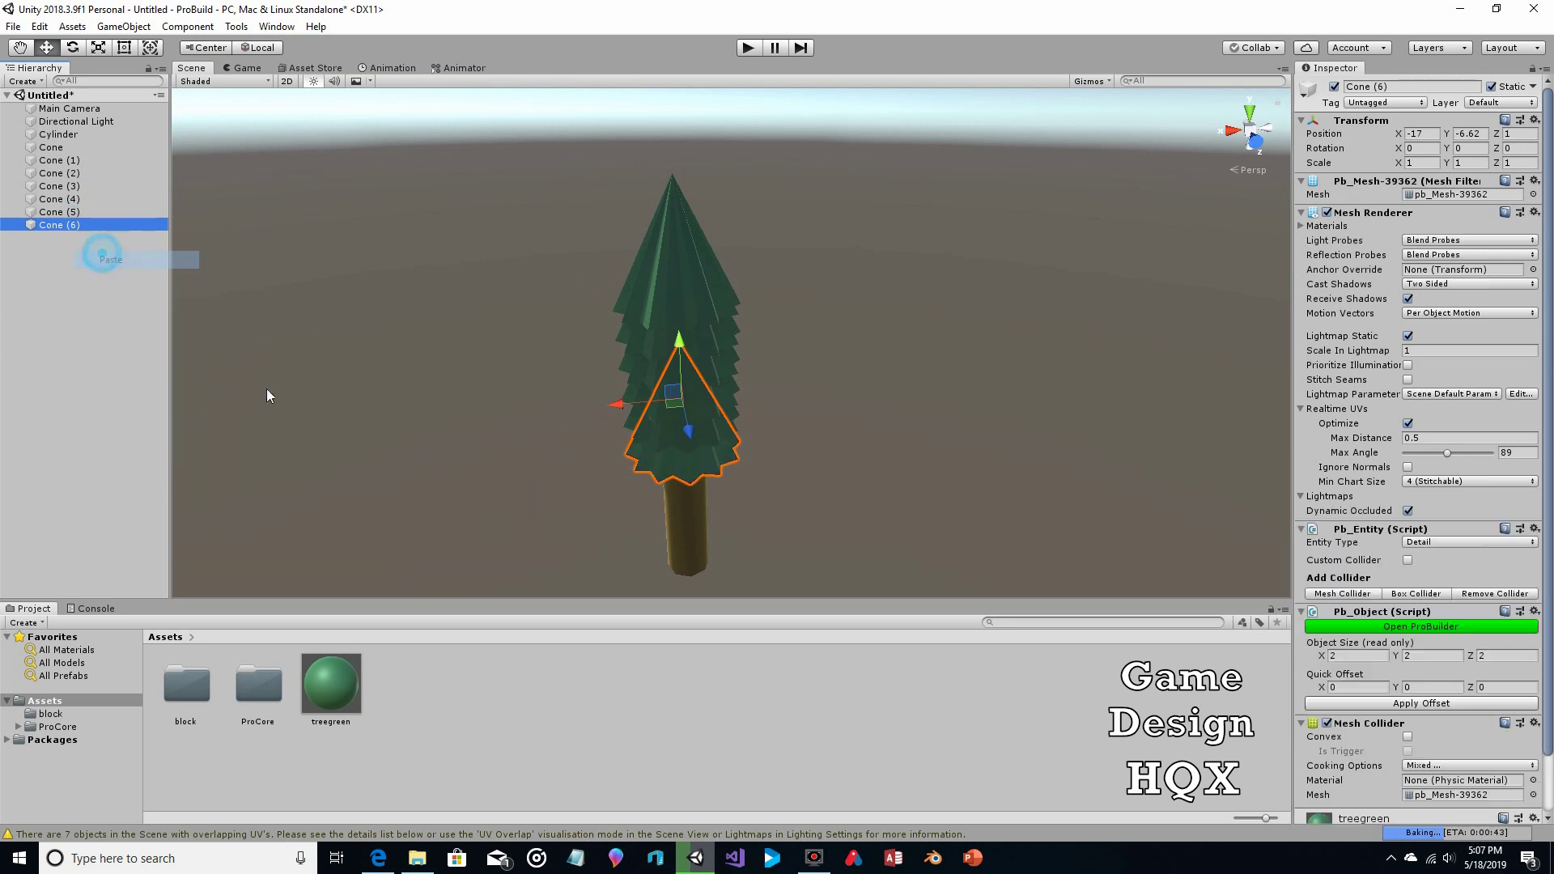
{"action": "left_click_drag", "start_coordinate": [691, 348], "coordinate": [693, 373]}
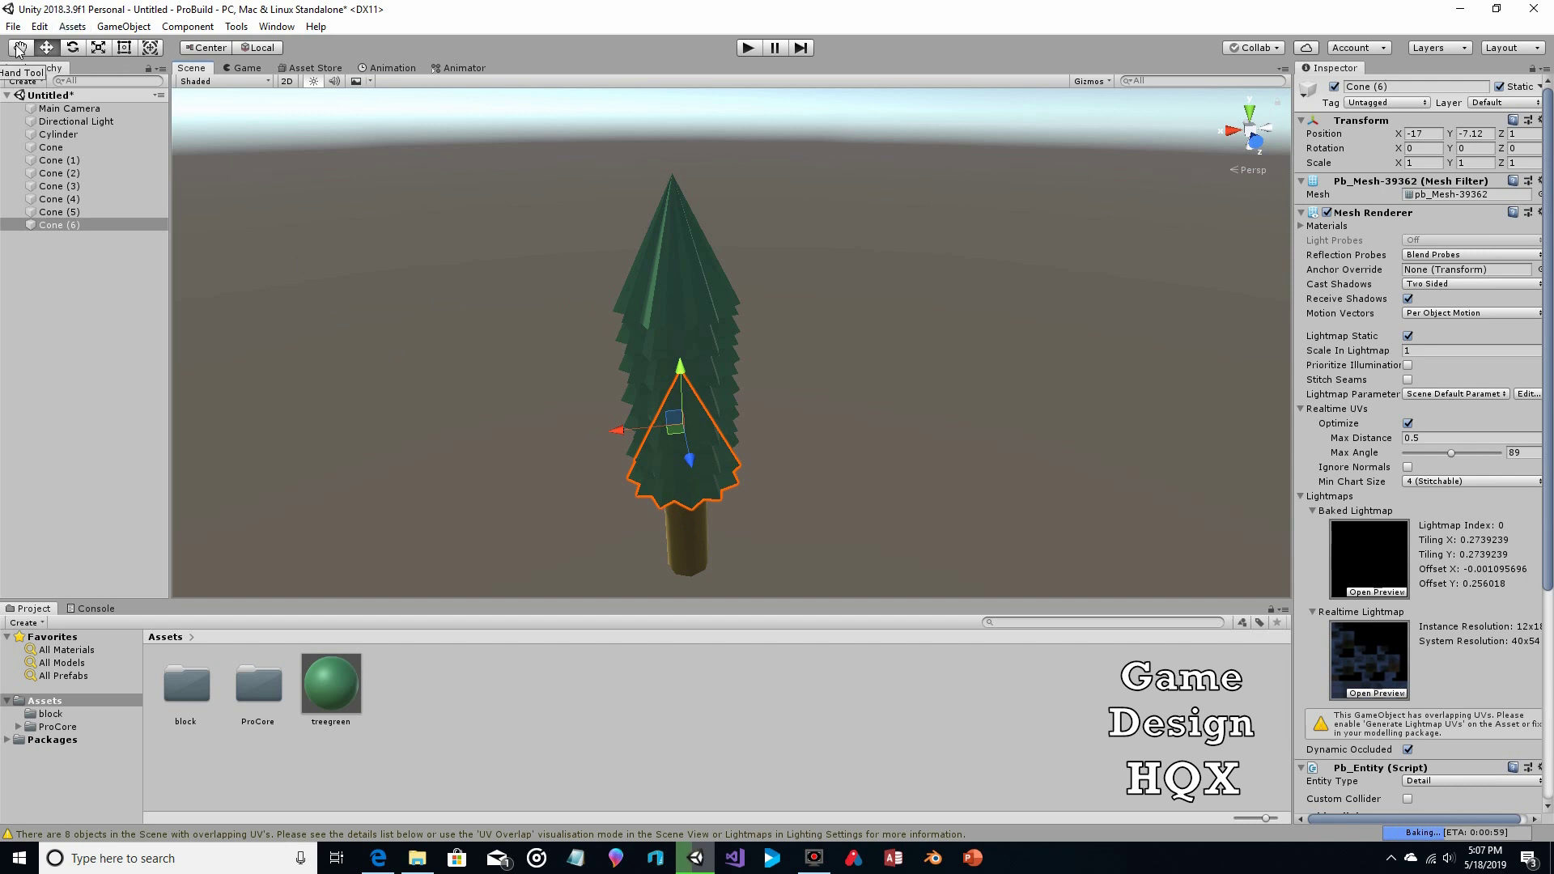
Orbit to a front view of the tree against the sky and select Cone (1) with the Move tool.
{"action": "left_click_drag", "start_coordinate": [357, 240], "coordinate": [606, 293], "text": "alt"}
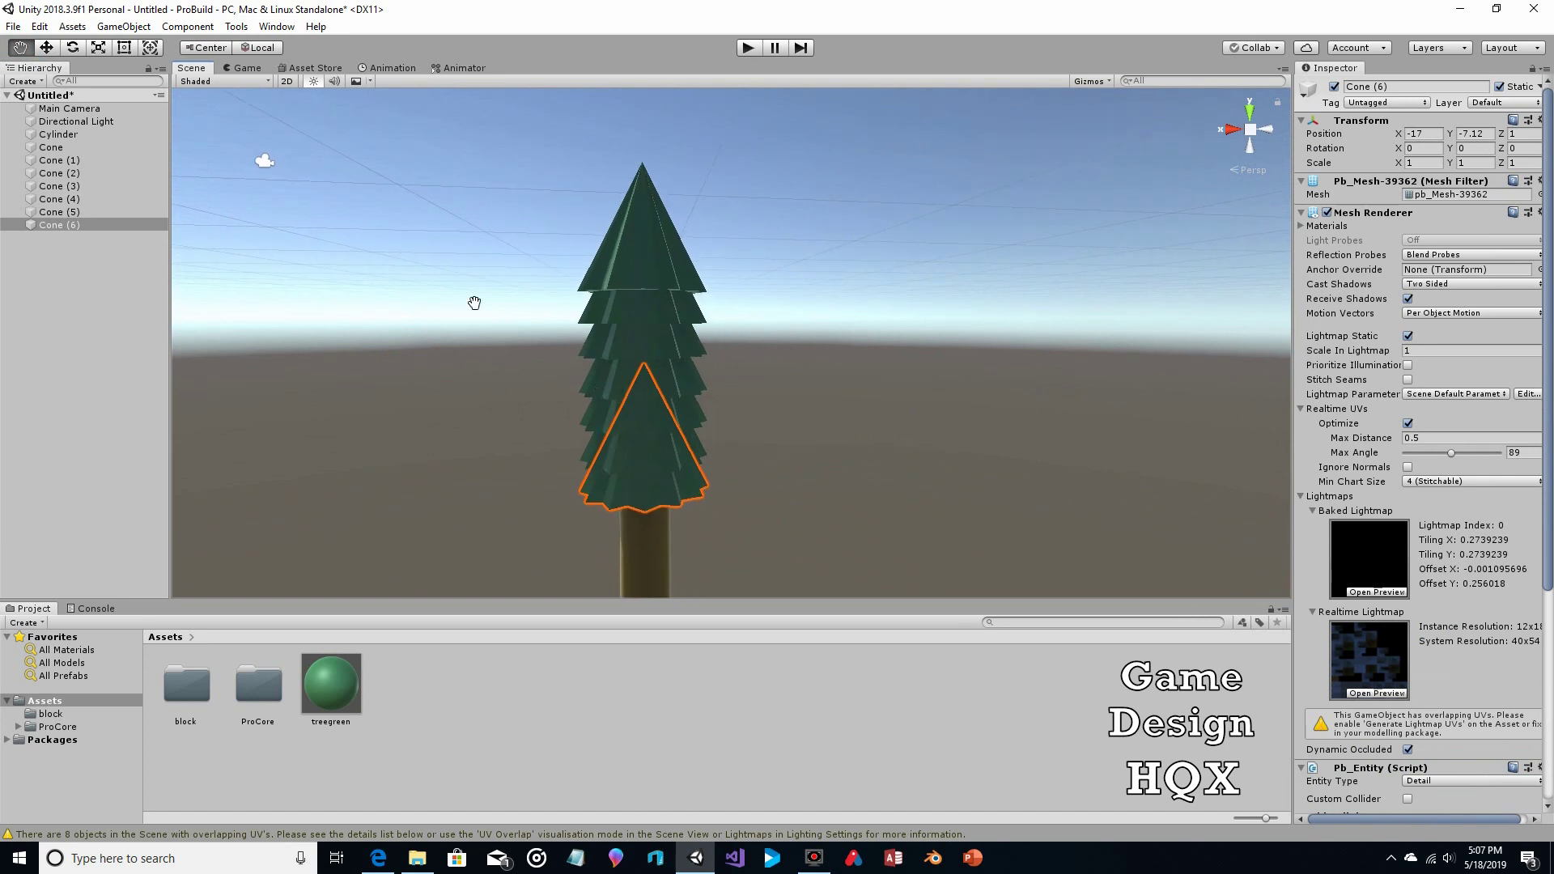
{"action": "left_click", "coordinate": [46, 47]}
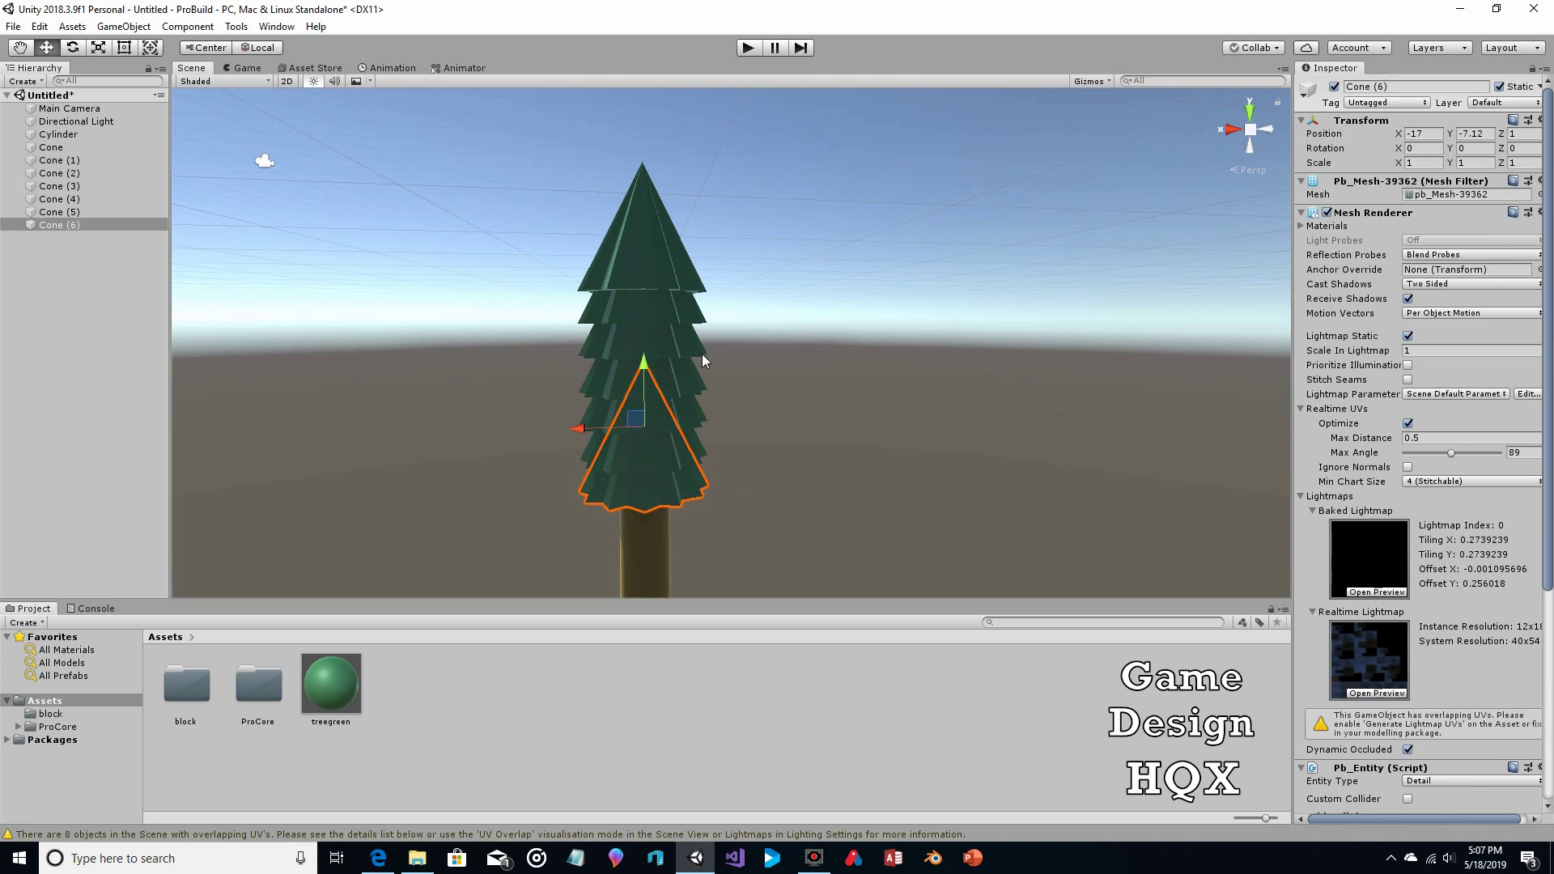
{"action": "left_click", "coordinate": [656, 321]}
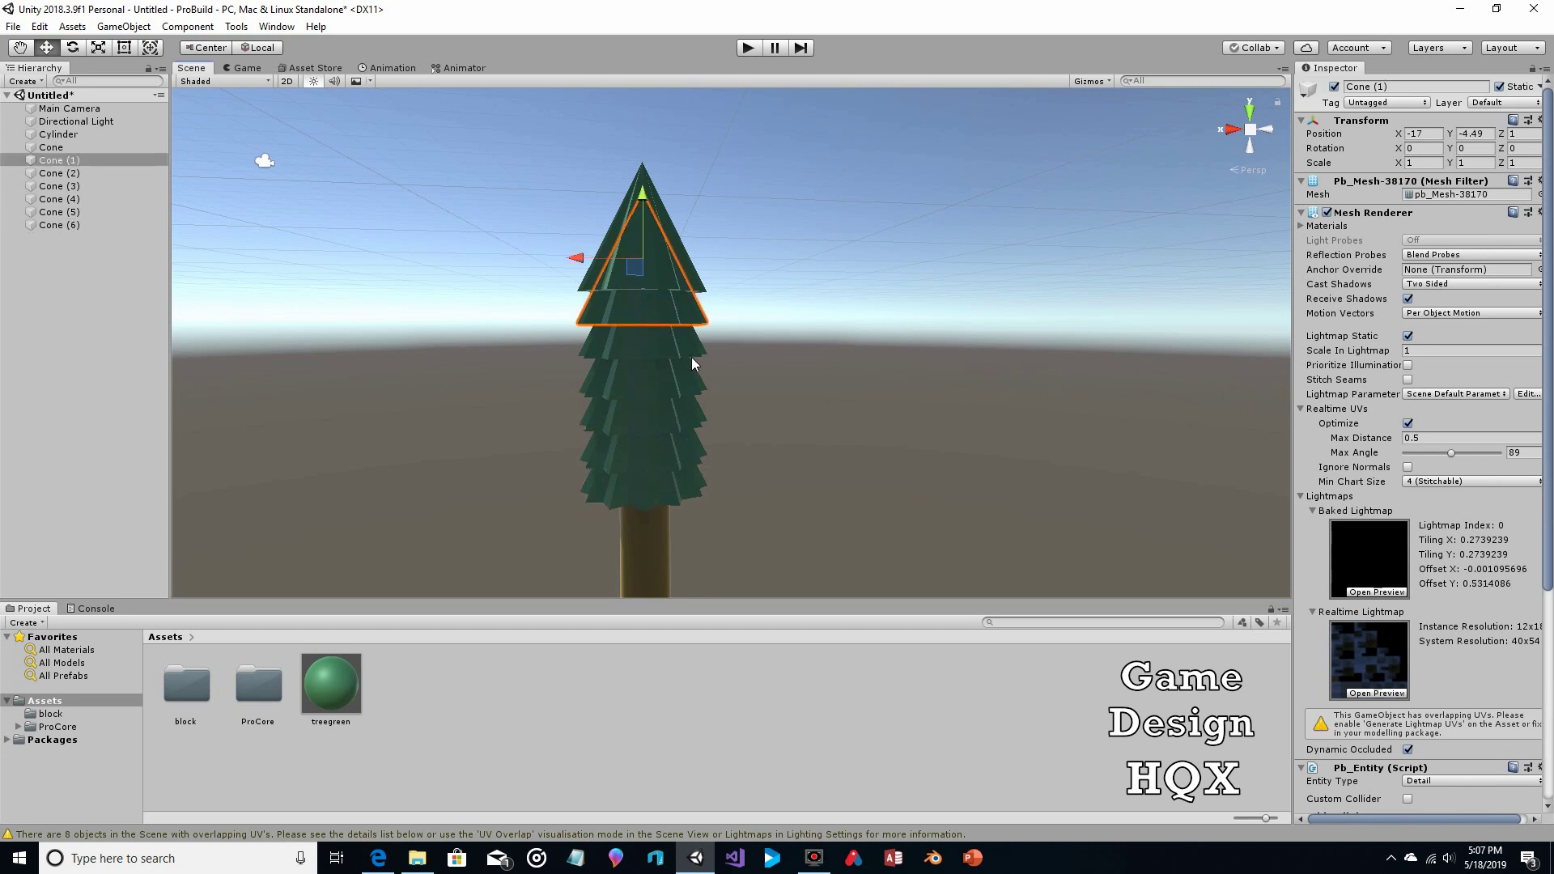
Scale Cone (1) to 1.2 and Cone (2) to 1.4 on X and Z.
{"action": "left_click", "coordinate": [1426, 162]}
{"action": "type", "text": "1.2"}
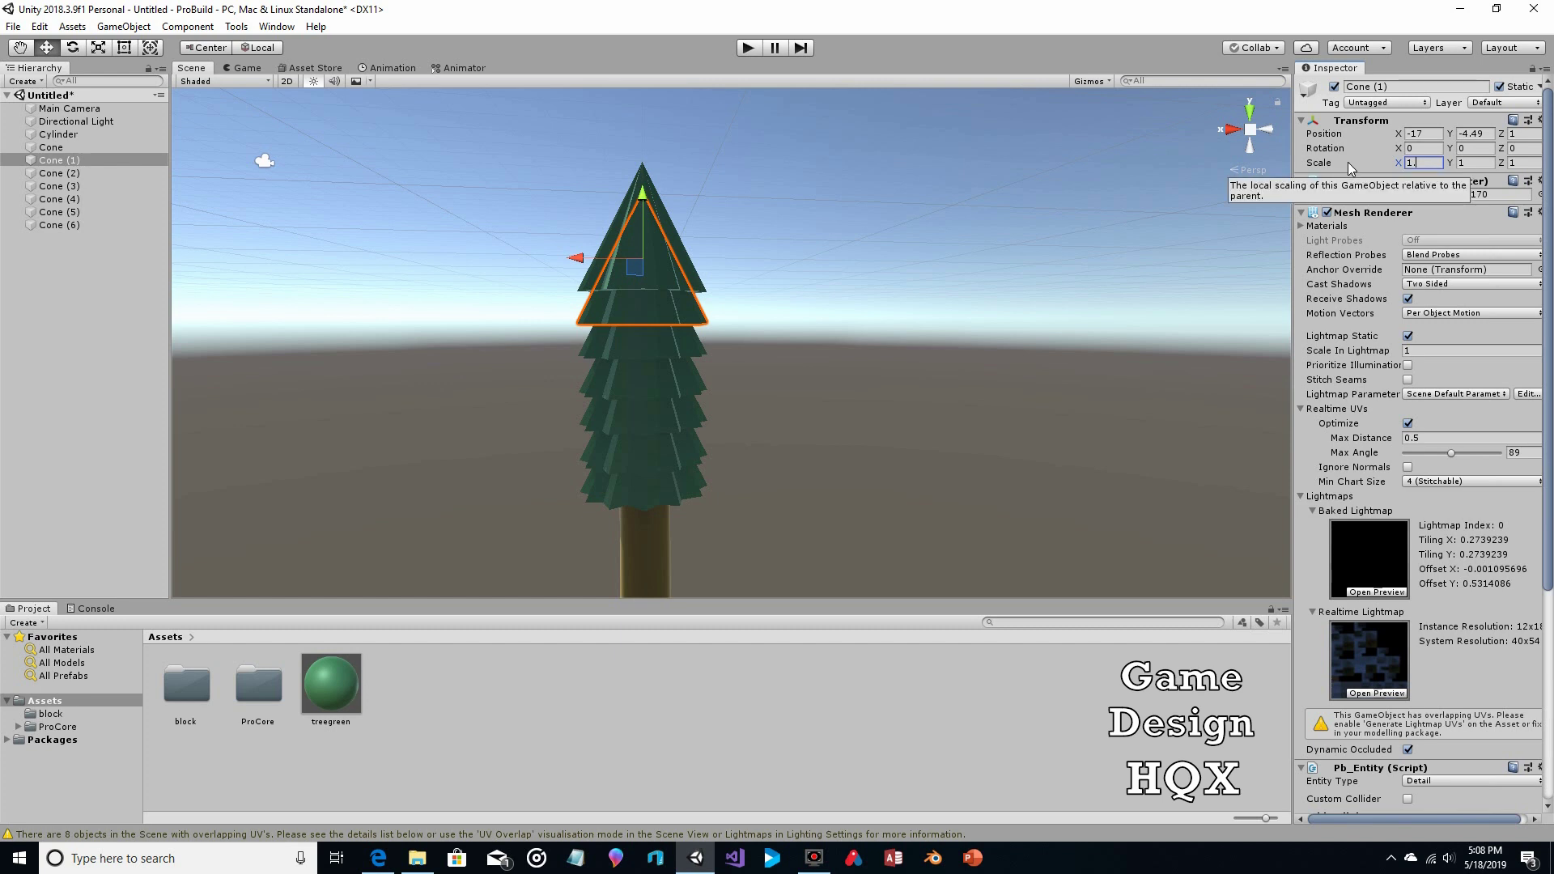
{"action": "key", "text": "Return"}
{"action": "left_click", "coordinate": [1527, 162]}
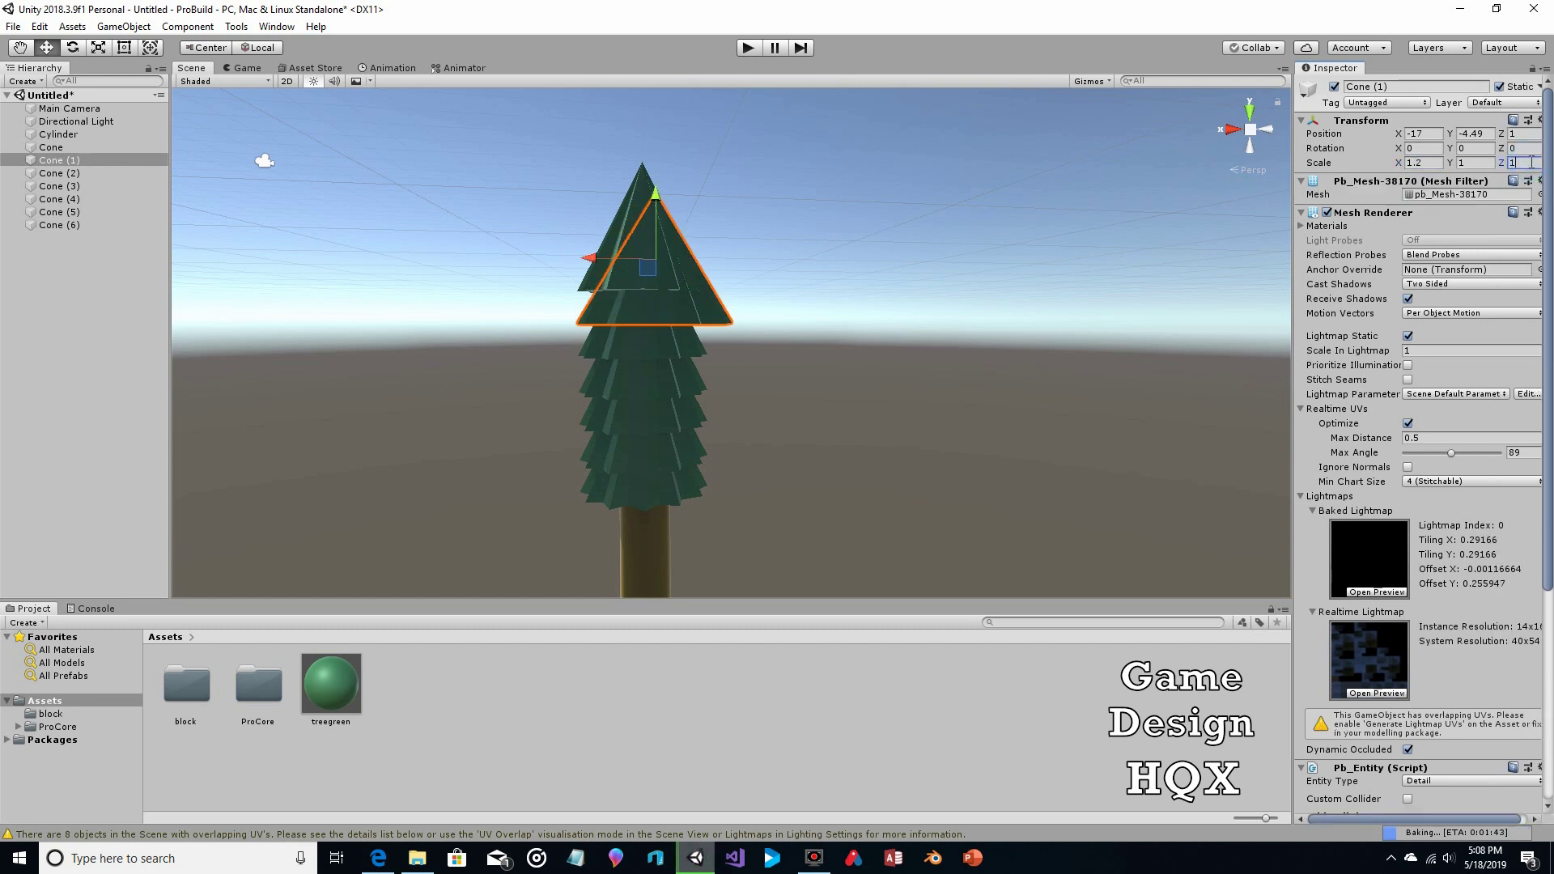
{"action": "type", "text": "1.2"}
{"action": "left_click", "coordinate": [622, 341]}
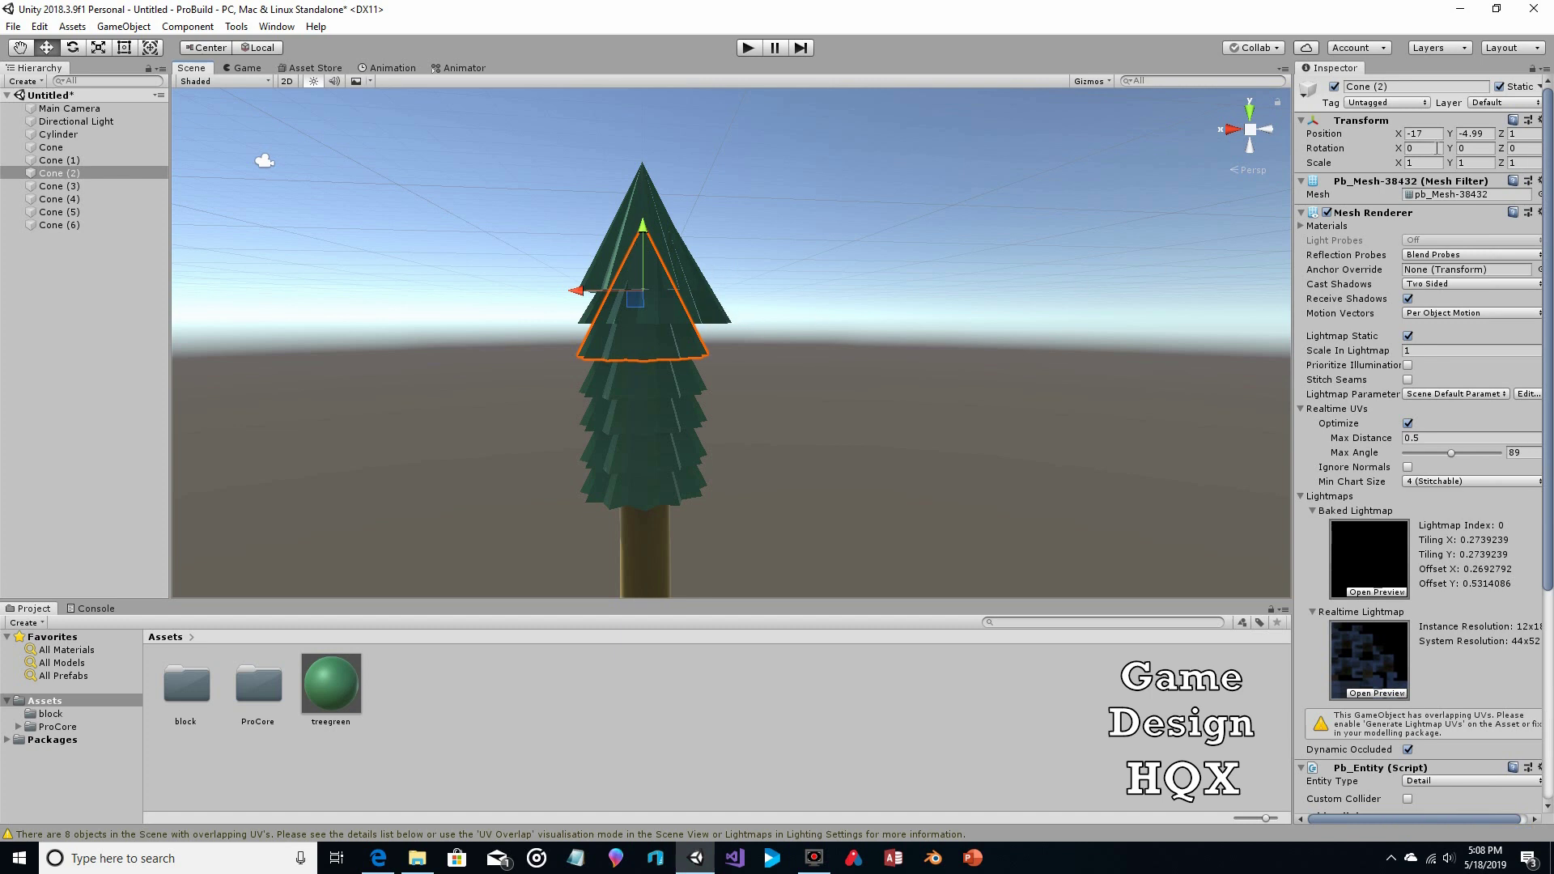
{"action": "left_click", "coordinate": [1425, 164]}
{"action": "type", "text": "1.4"}
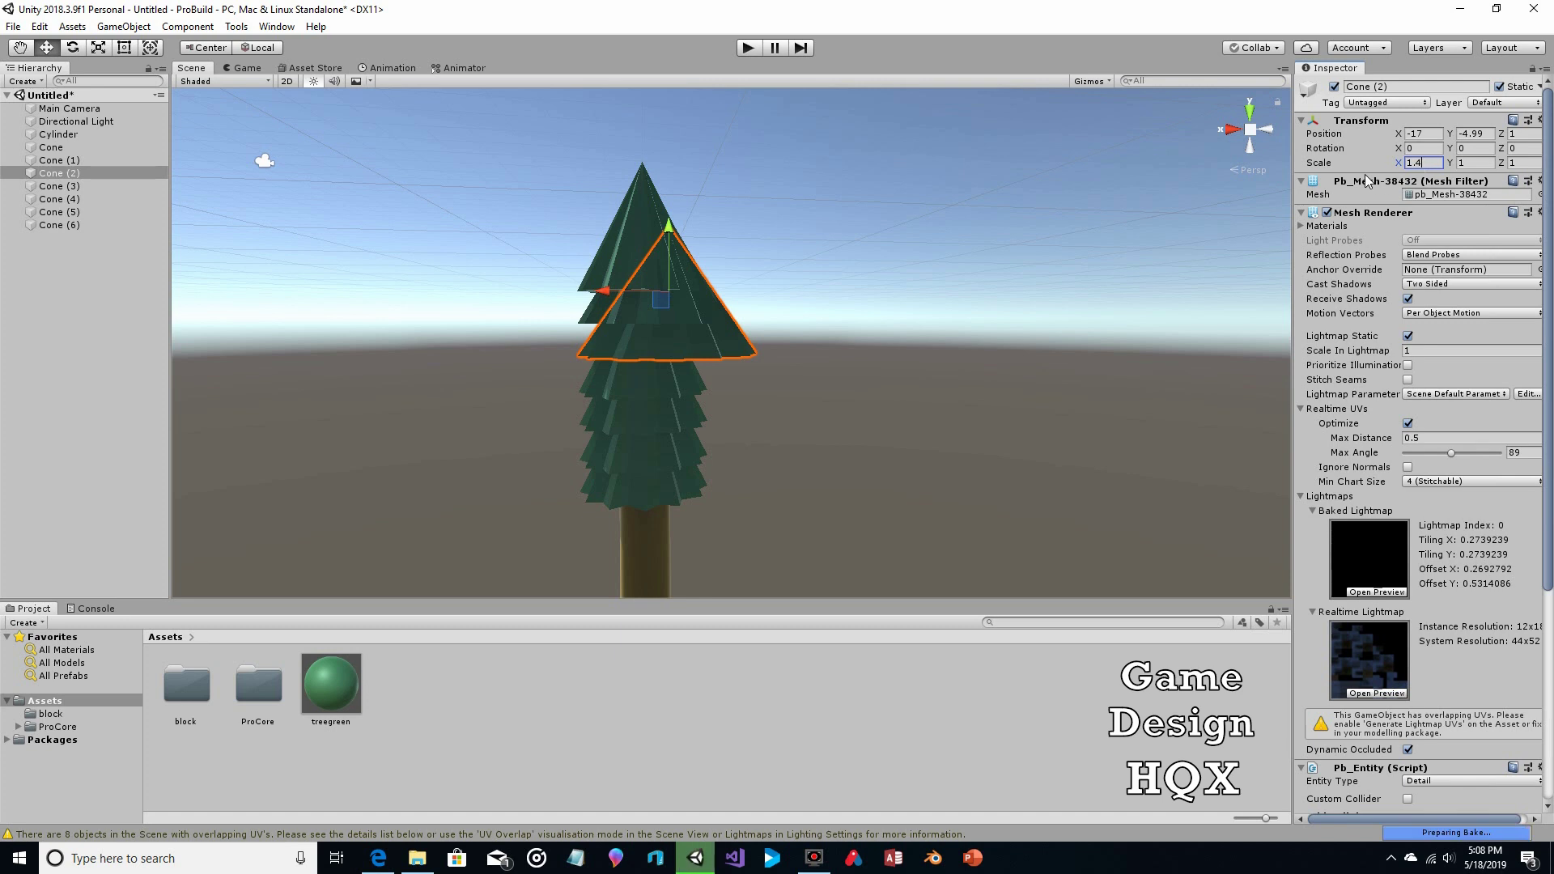
{"action": "left_click", "coordinate": [1531, 163]}
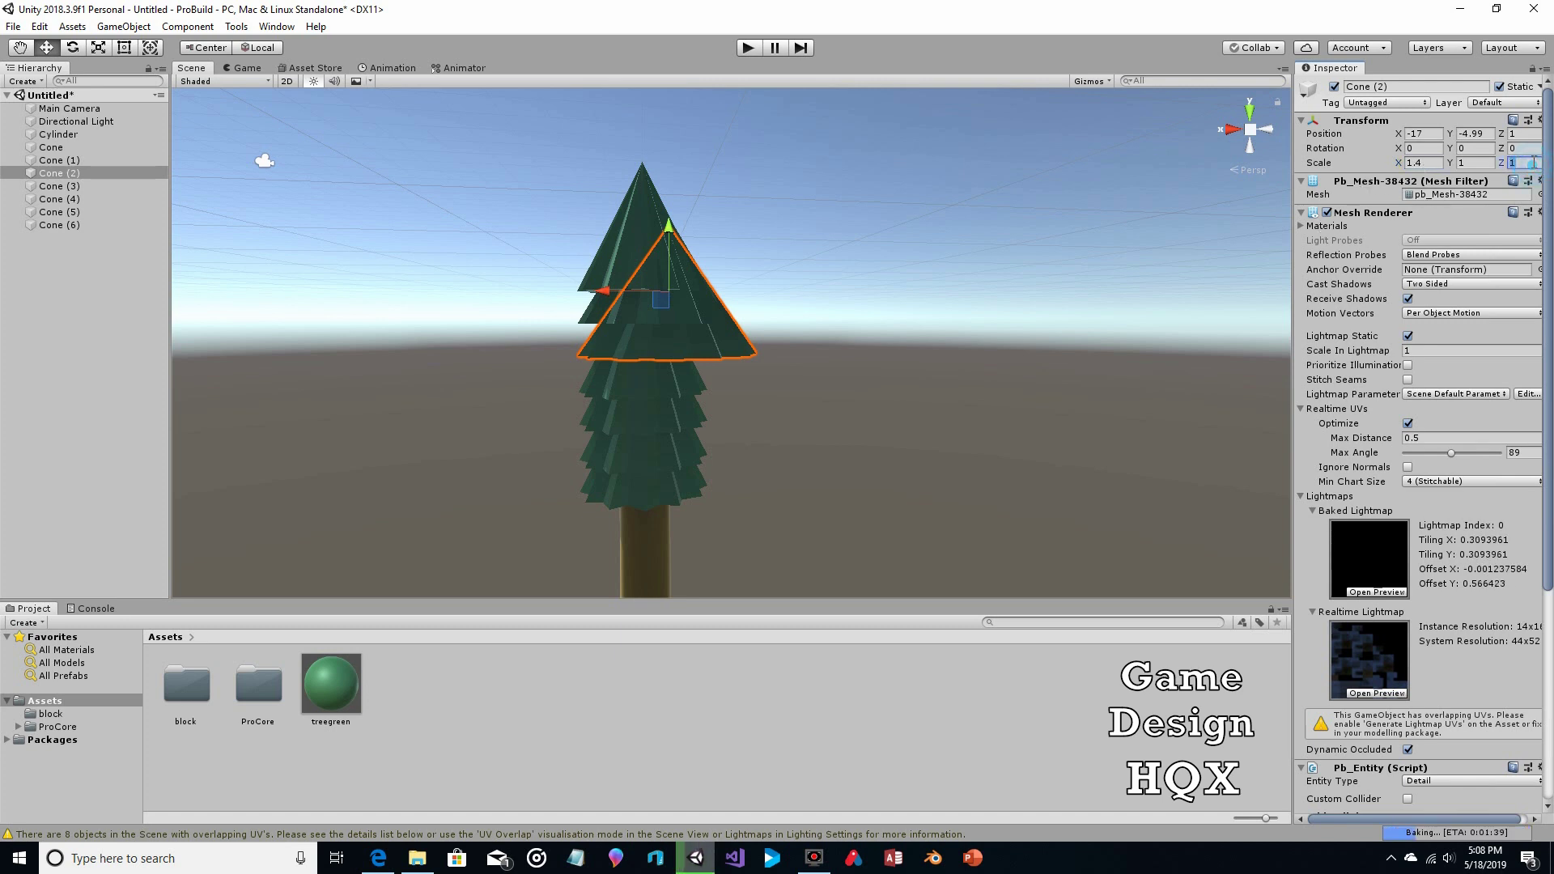
{"action": "type", "text": "1."}
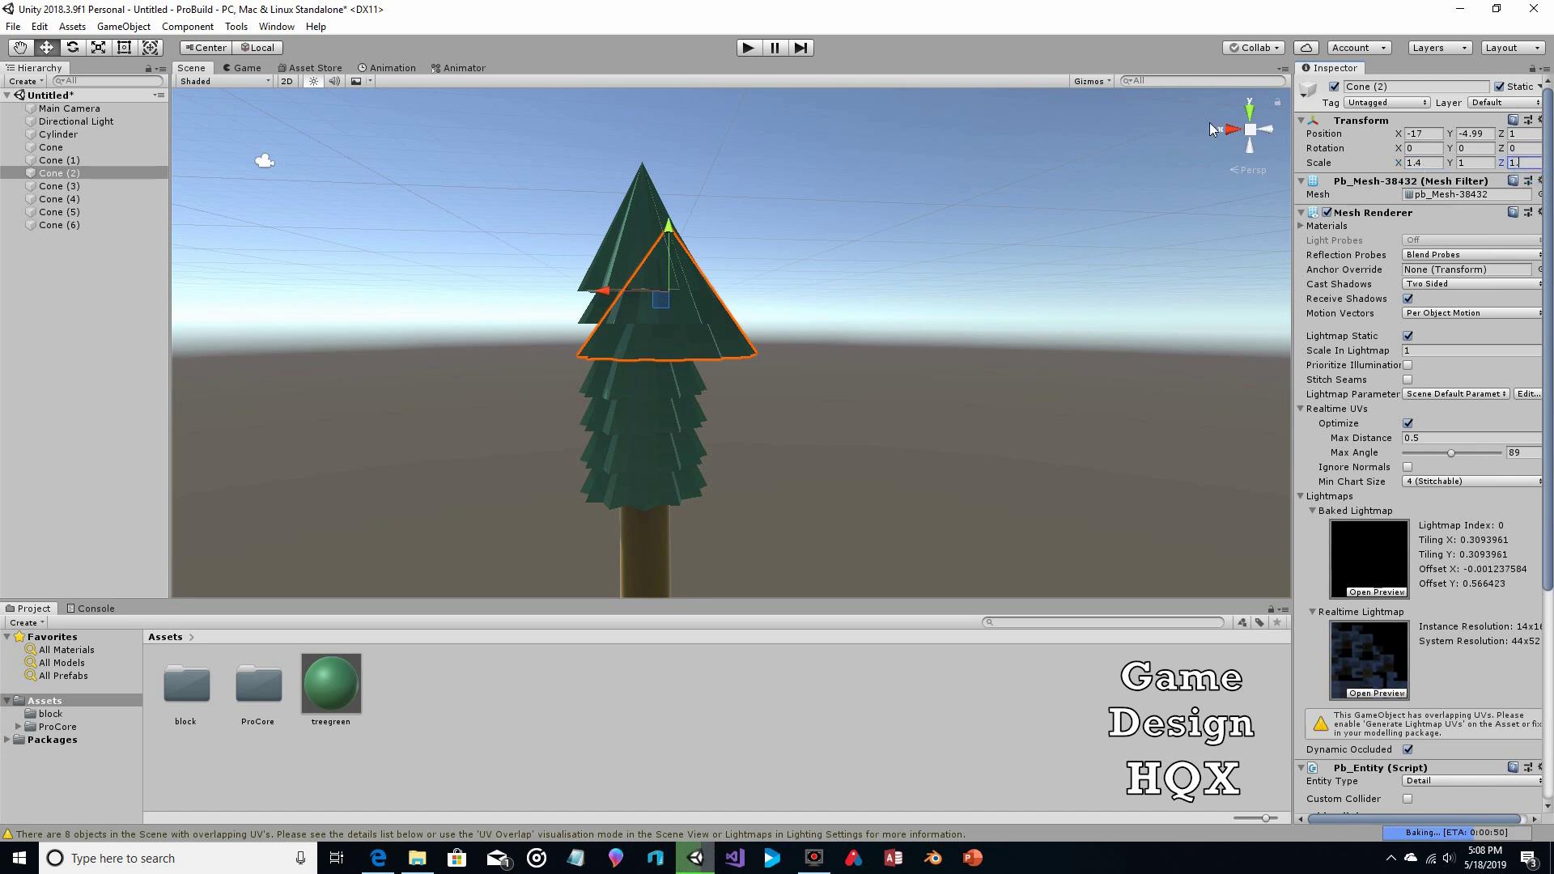
{"action": "type", "text": "4"}
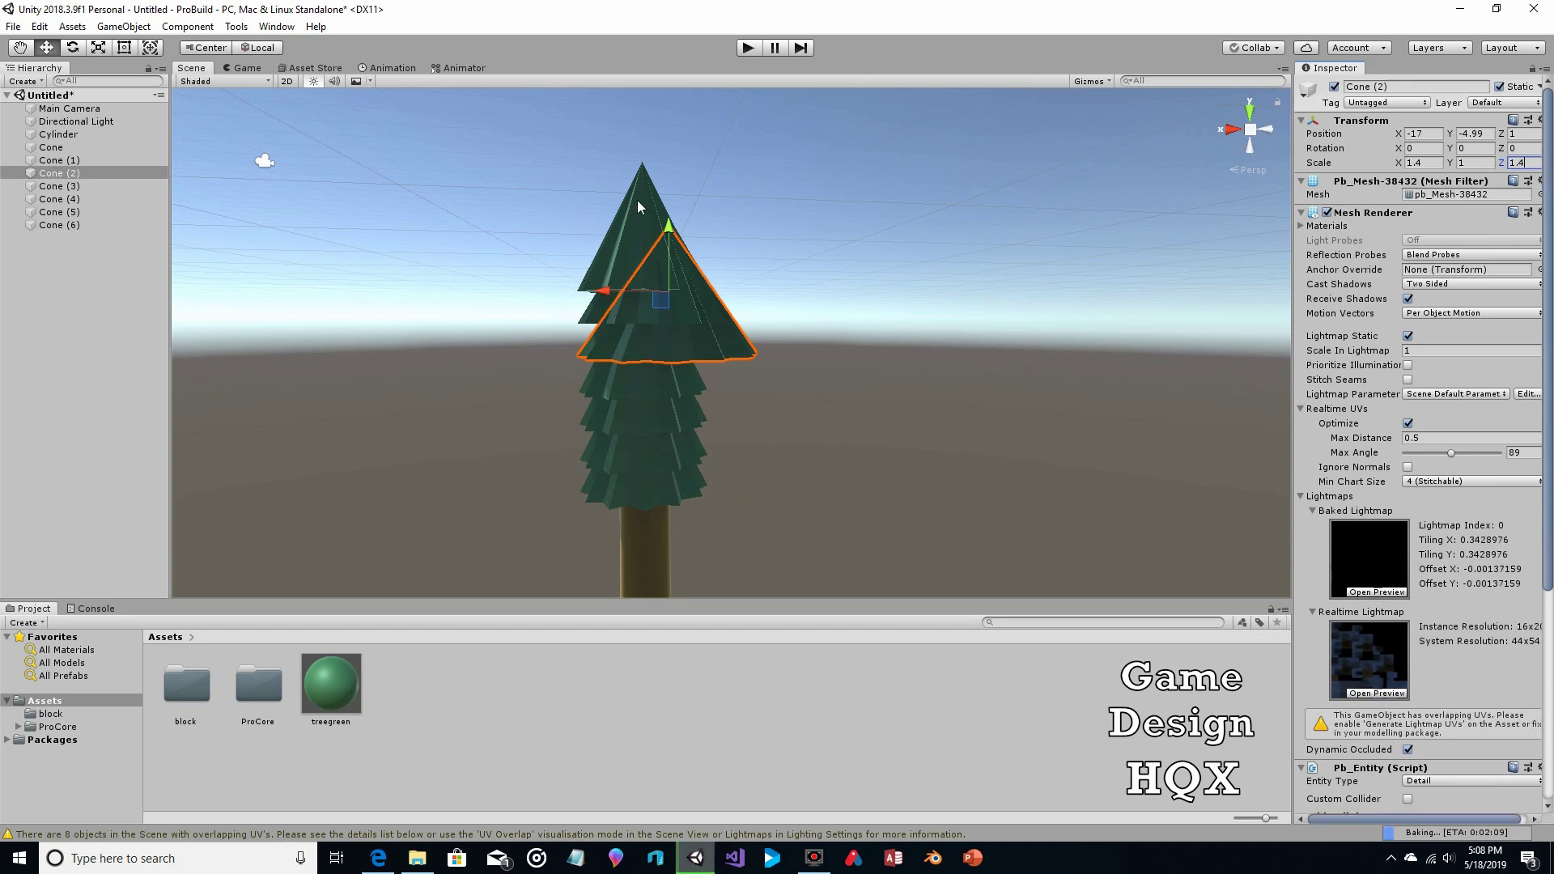
Scale Cone (3) to 1.6 and Cone (4) to 1.8 on X and Z.
{"action": "left_click", "coordinate": [631, 380]}
{"action": "left_click", "coordinate": [1425, 162]}
{"action": "type", "text": "1."}
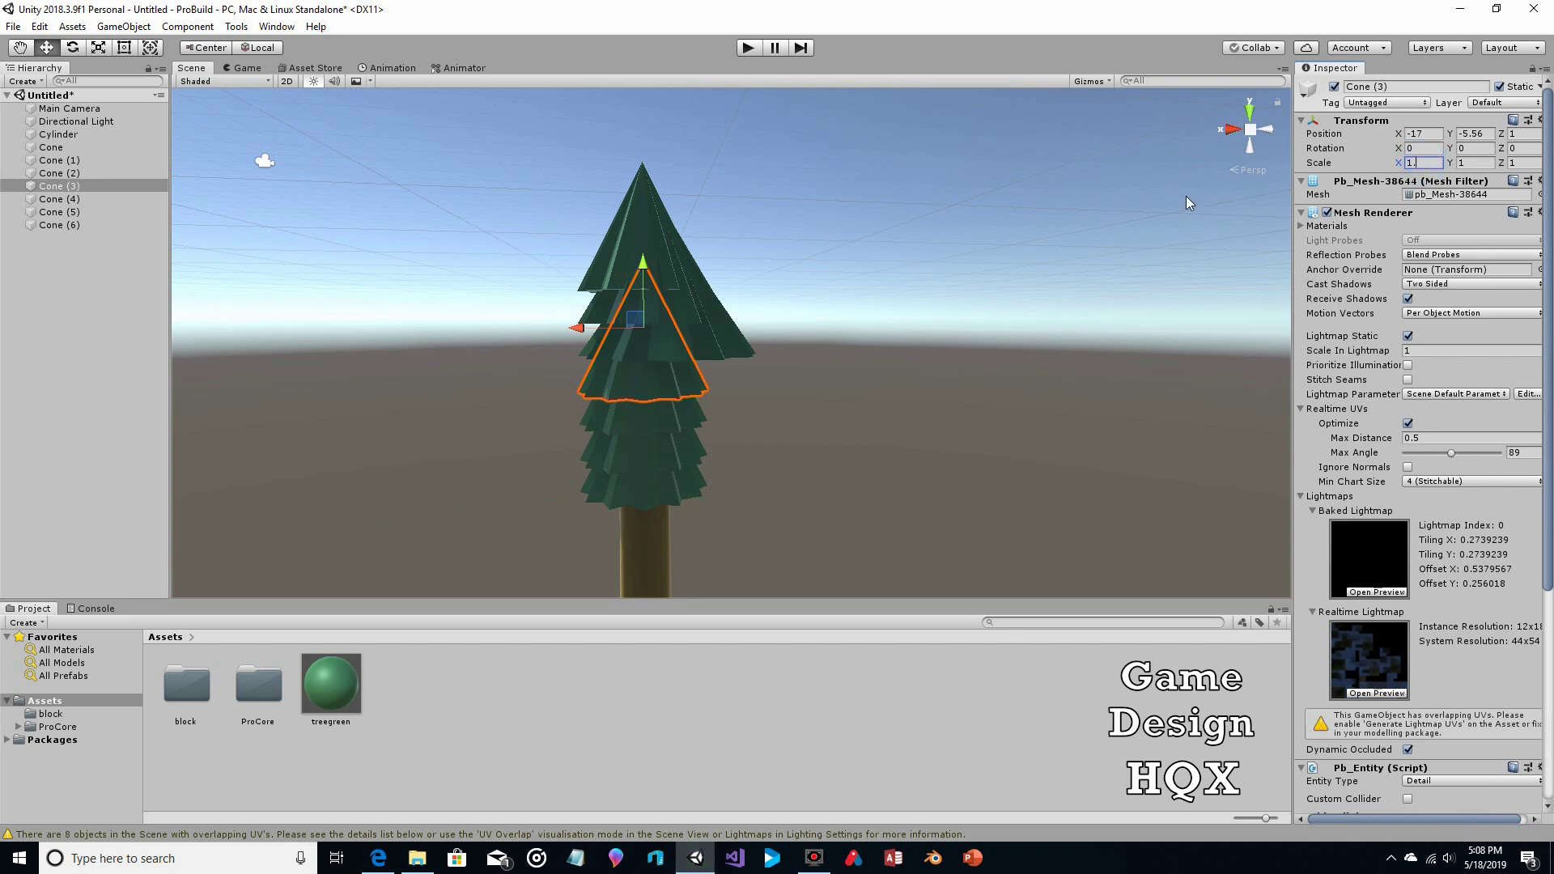
{"action": "type", "text": "6"}
{"action": "left_click", "coordinate": [1527, 161]}
{"action": "left_click", "coordinate": [1528, 161]}
{"action": "type", "text": ".6"}
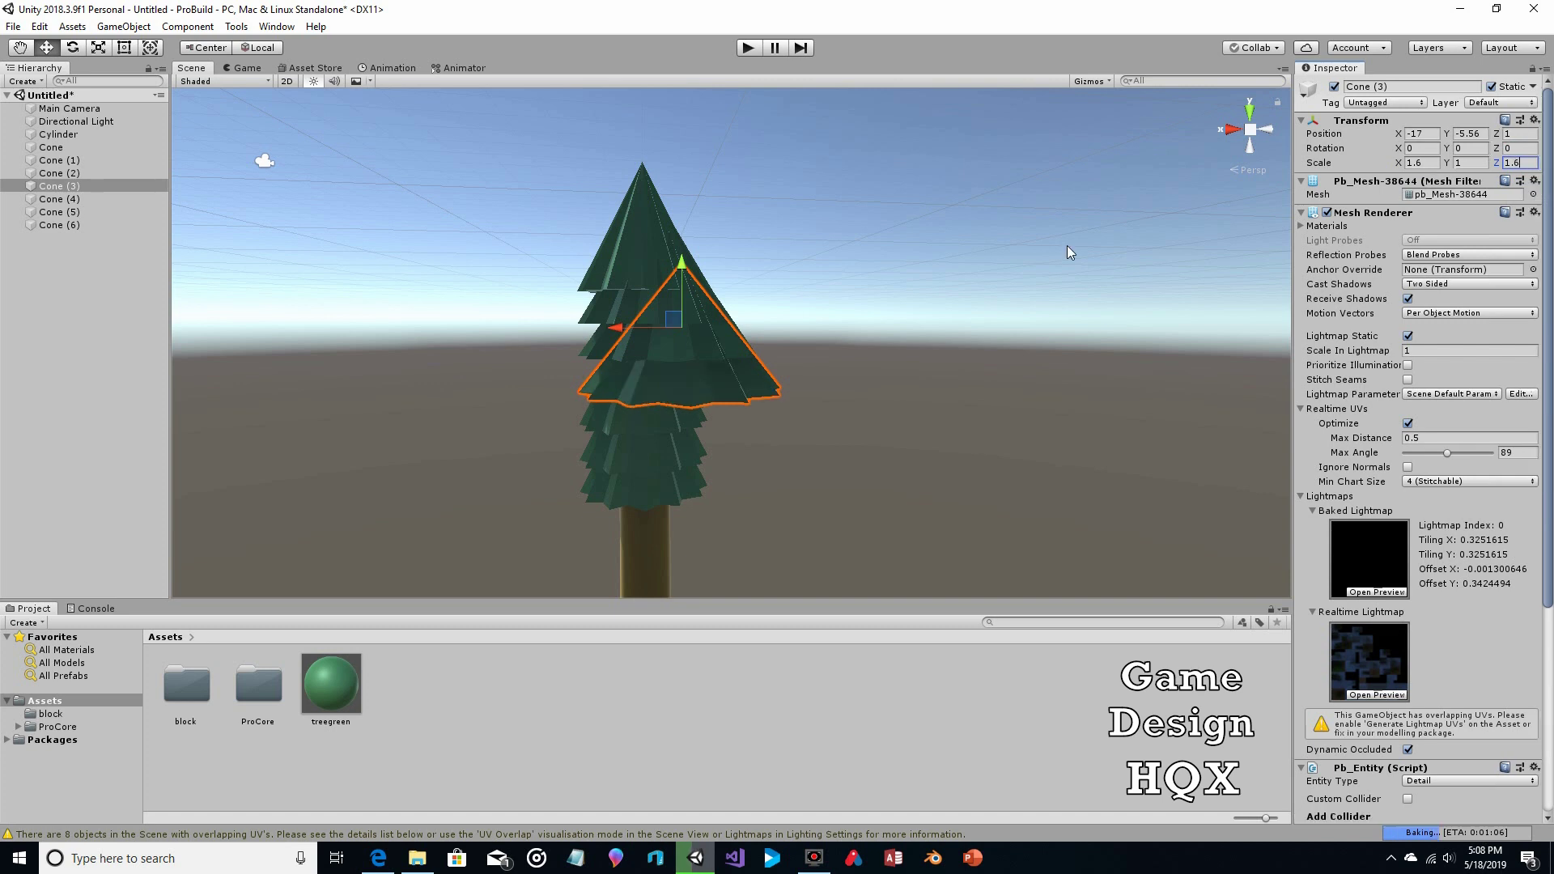
{"action": "left_click", "coordinate": [639, 420]}
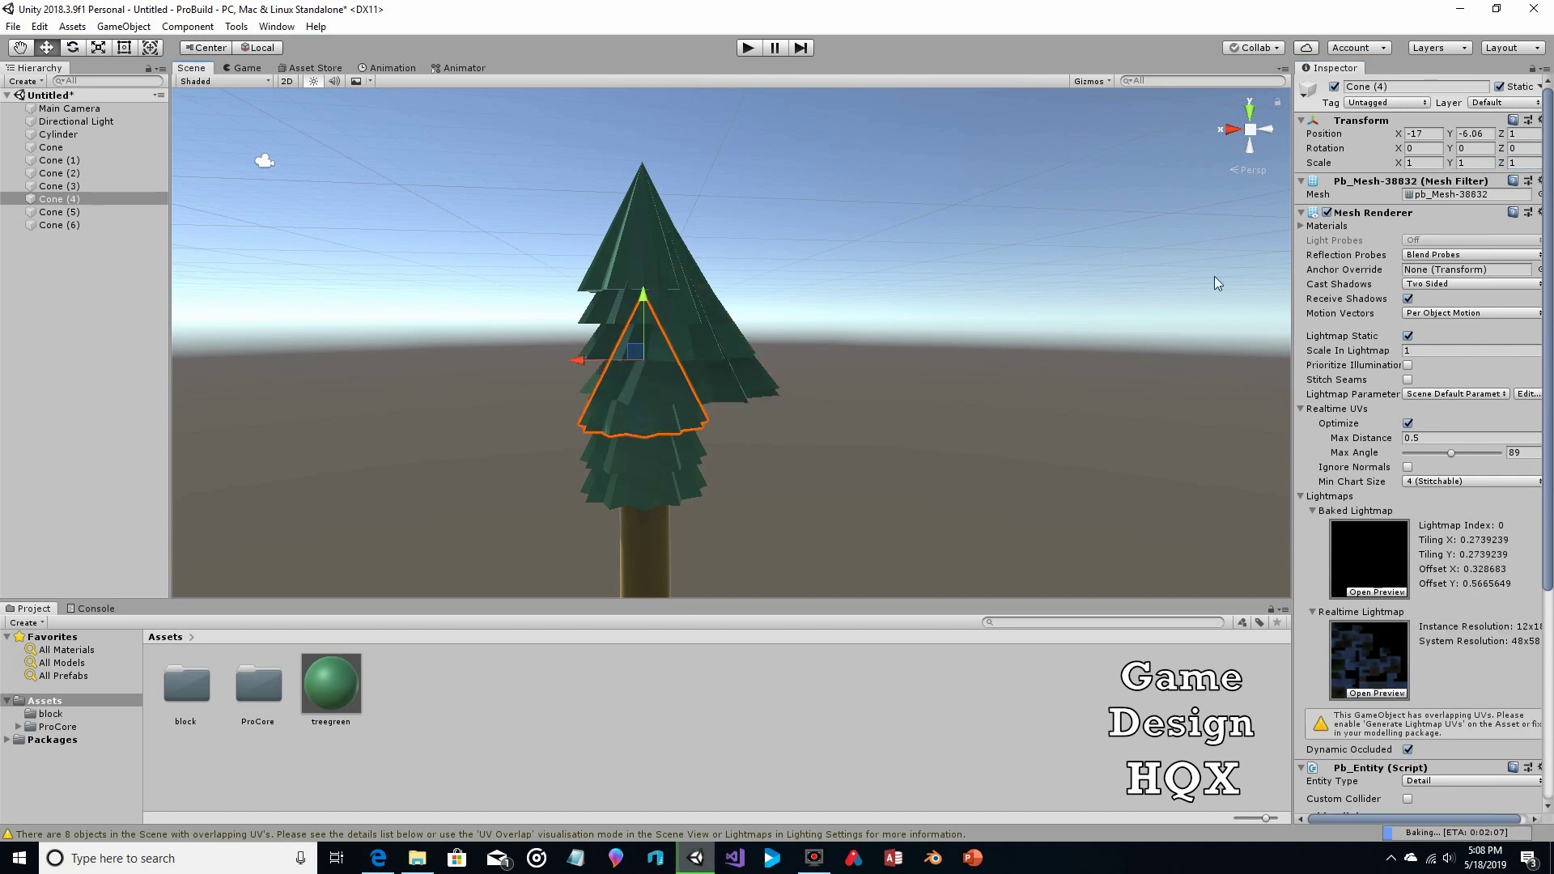
{"action": "left_click", "coordinate": [1425, 162]}
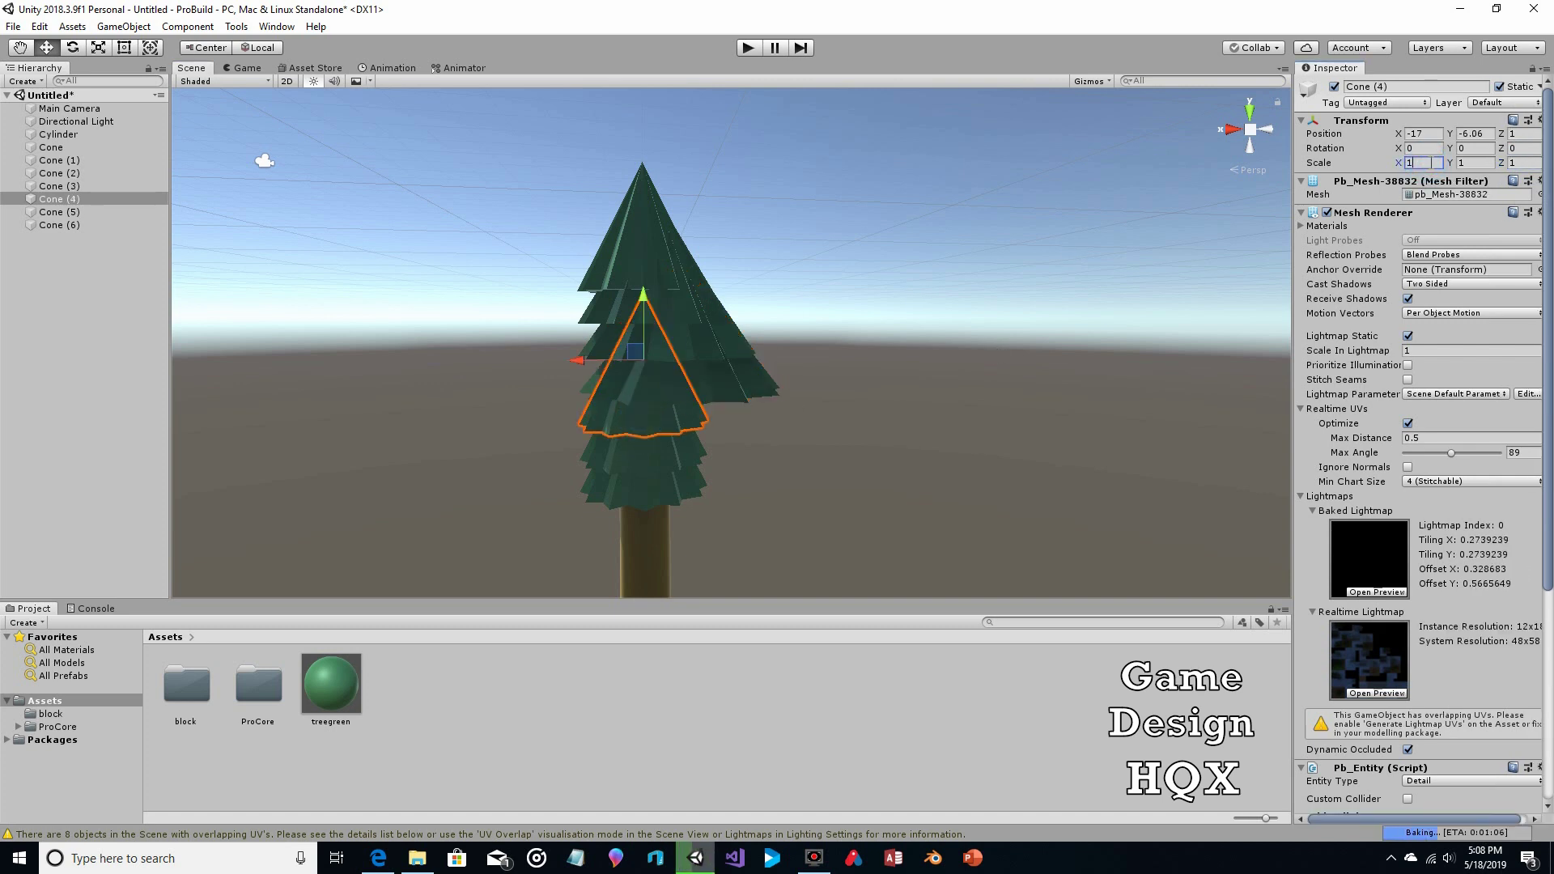
{"action": "type", "text": "."}
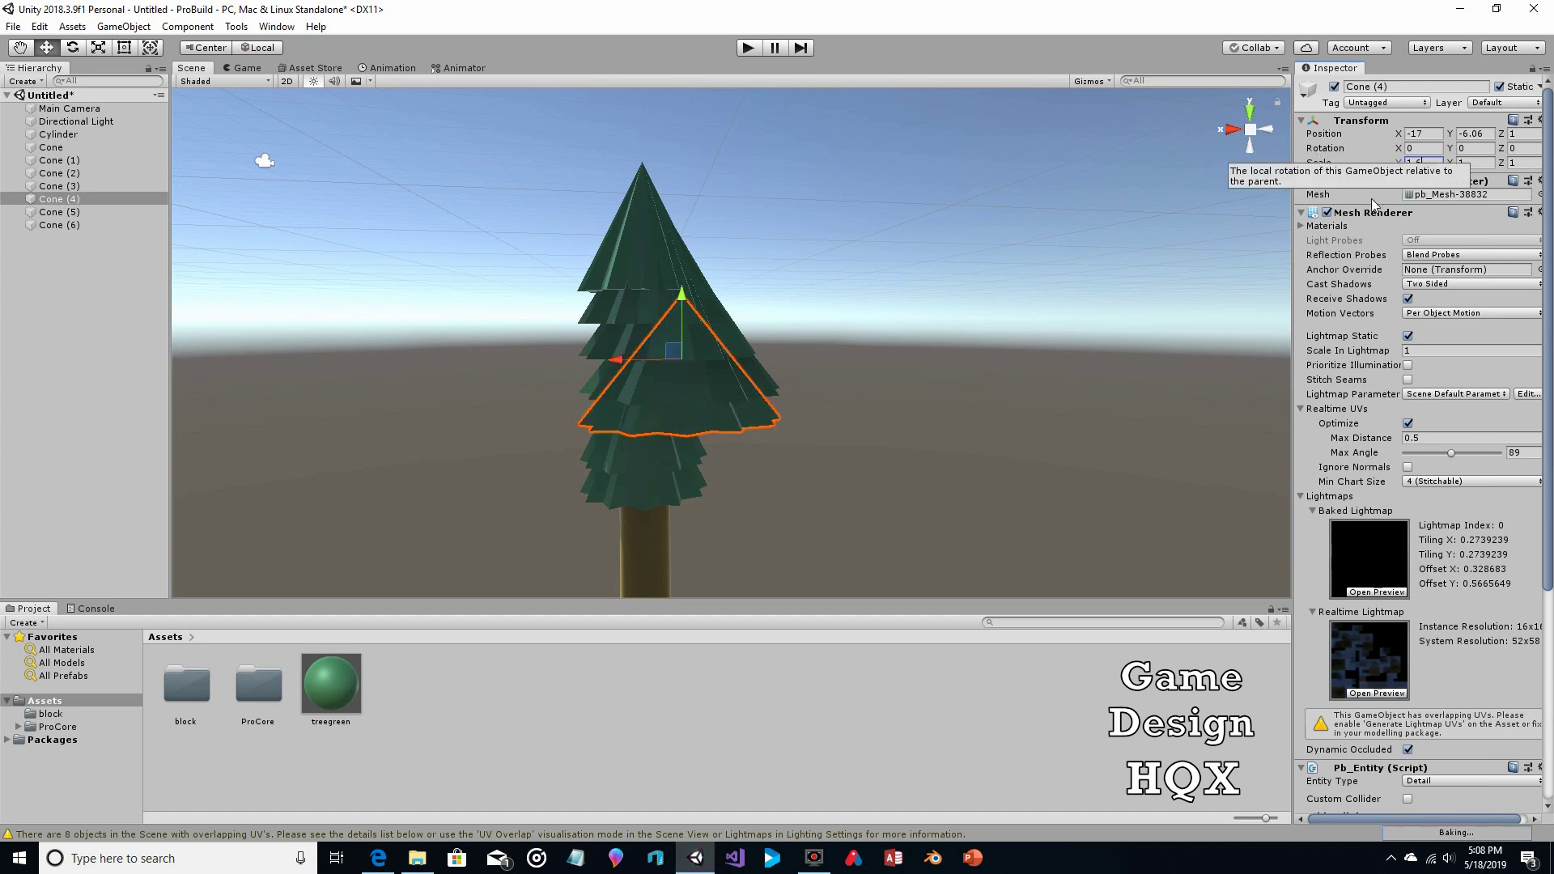
{"action": "type", "text": "8"}
{"action": "left_click", "coordinate": [1531, 162]}
{"action": "type", "text": ".8"}
Scale Cone (5) to 2 and Cone (6) to 2.2 on X and Z.
{"action": "left_click", "coordinate": [632, 450]}
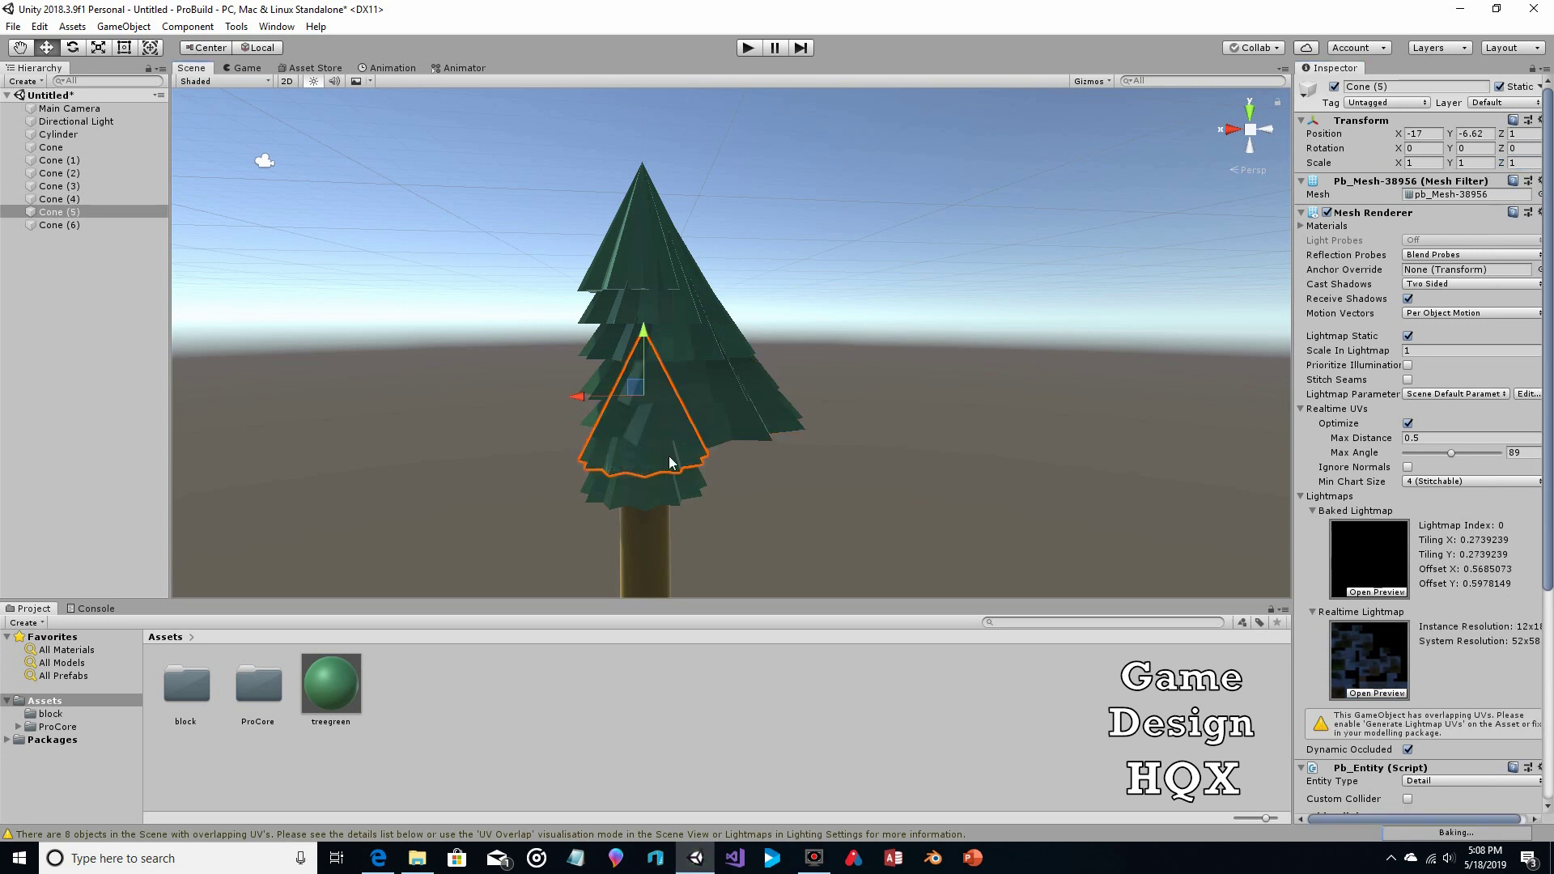
{"action": "left_click", "coordinate": [1430, 162]}
{"action": "left_click", "coordinate": [1428, 161]}
{"action": "double_click", "coordinate": [1426, 162]}
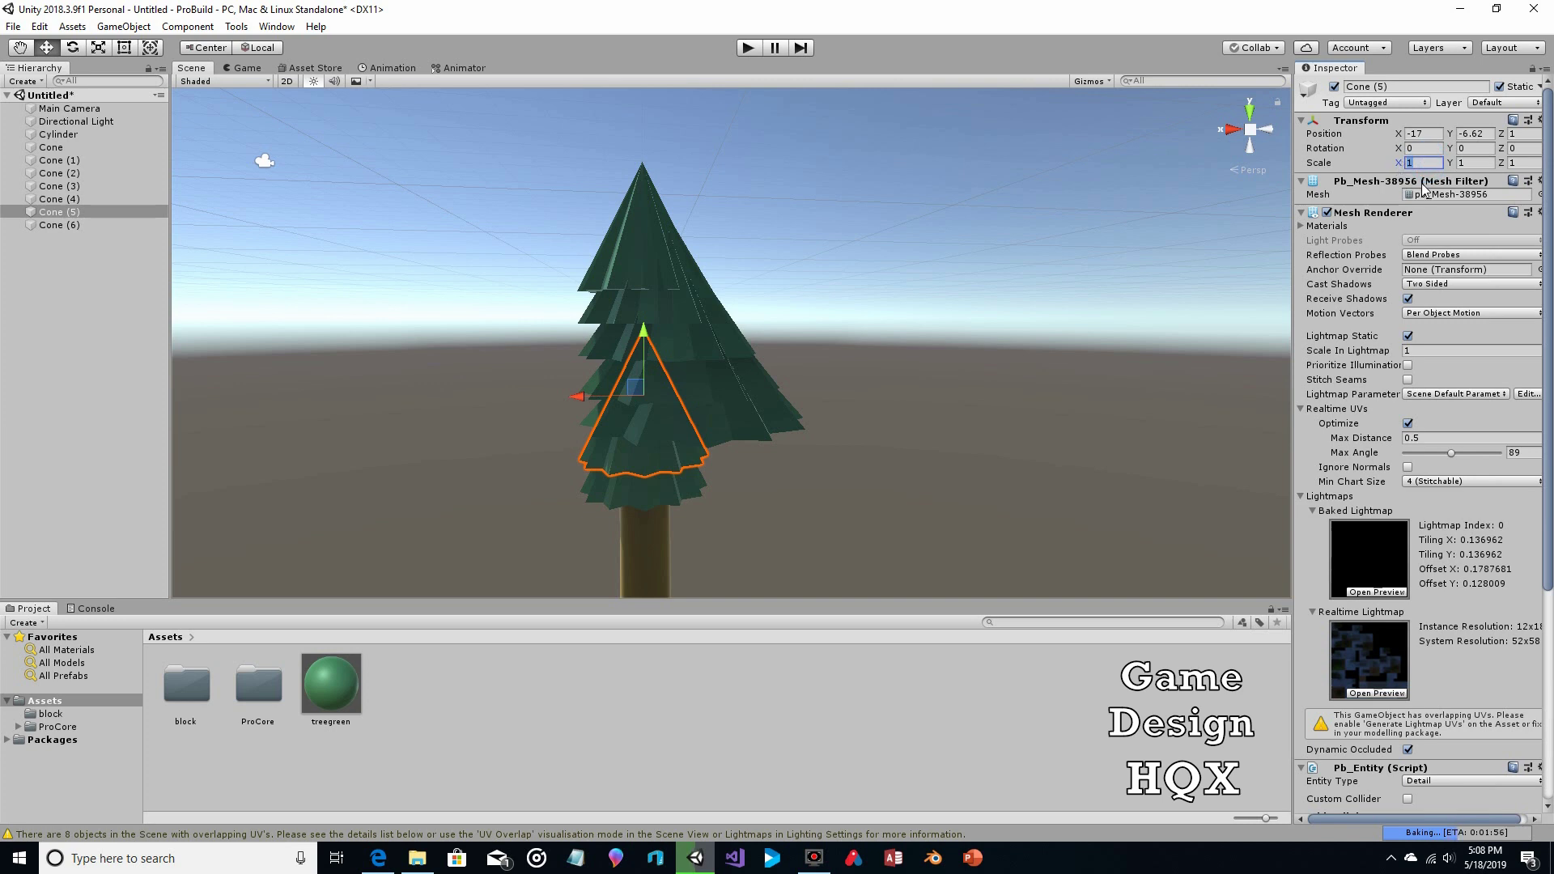
{"action": "type", "text": "2"}
{"action": "left_click", "coordinate": [1519, 163]}
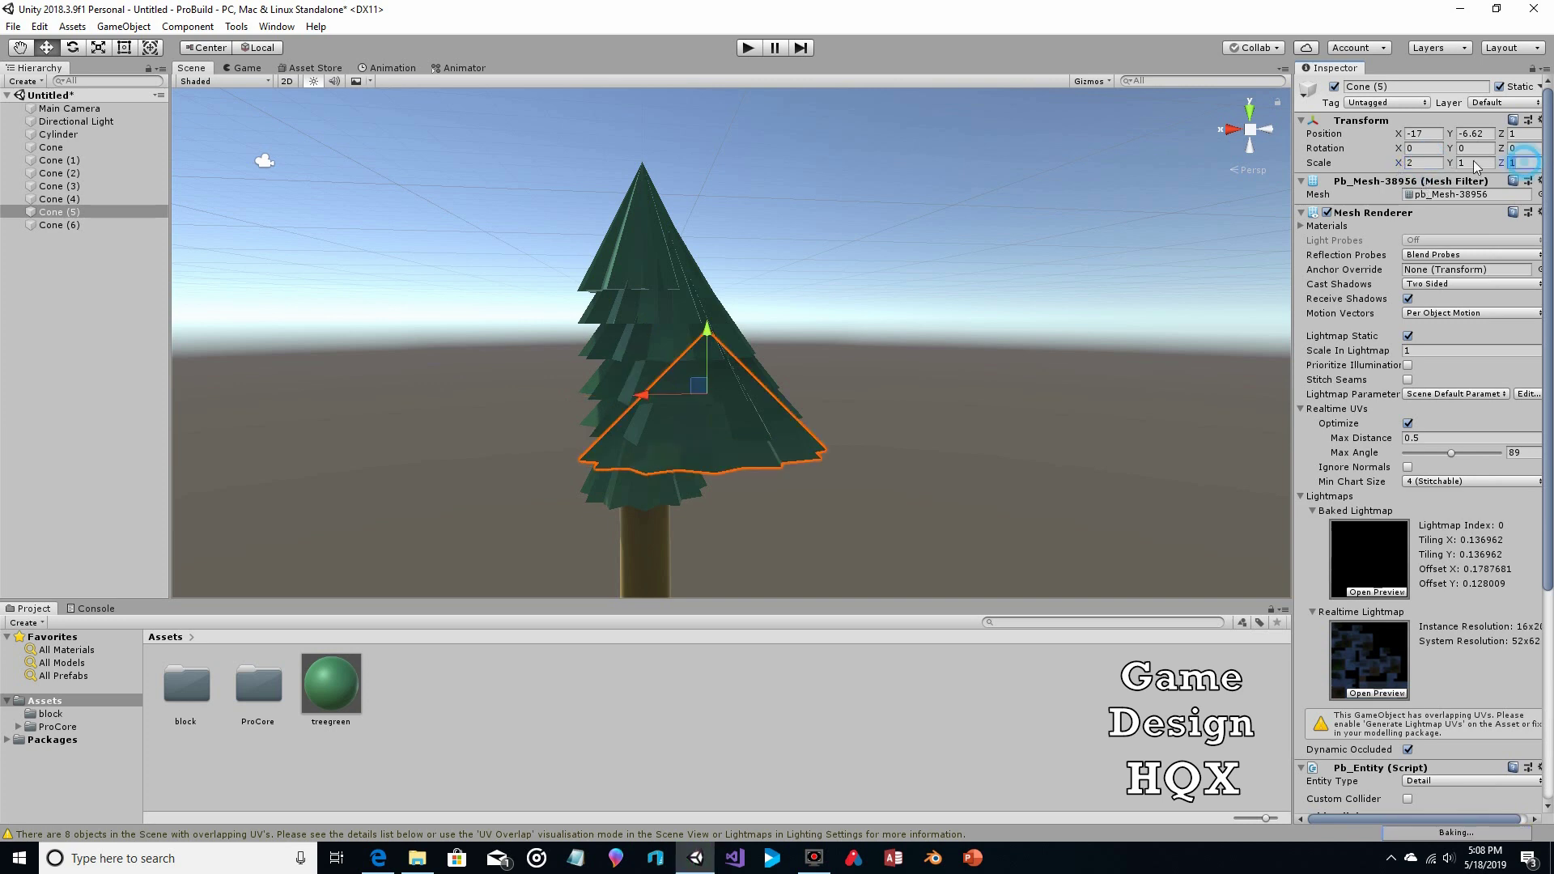
{"action": "type", "text": "2"}
{"action": "left_click", "coordinate": [647, 495]}
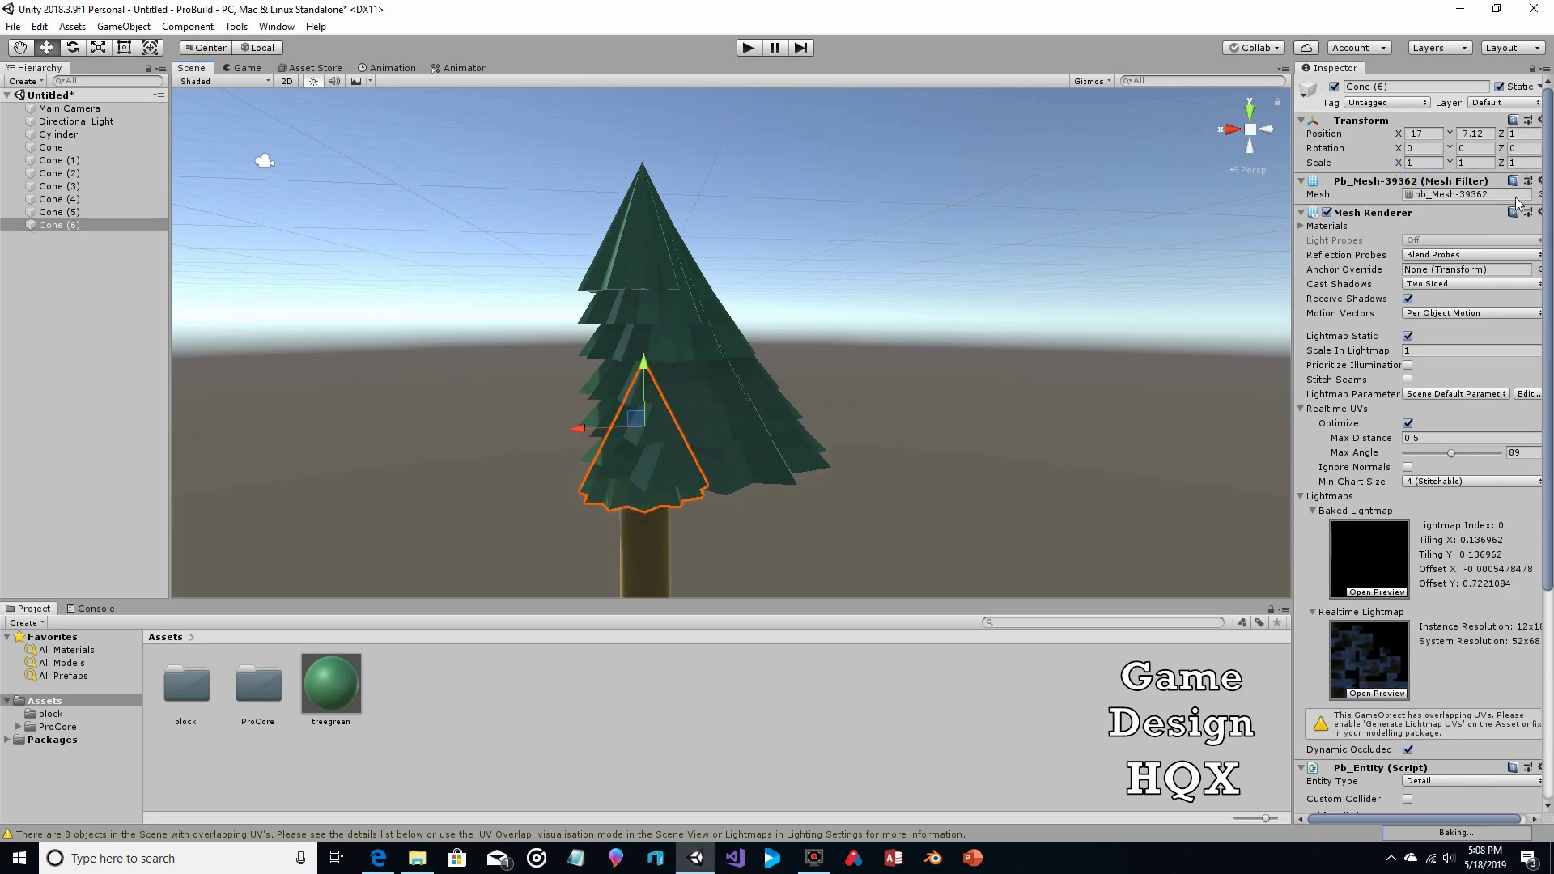
{"action": "type", "text": "2.2"}
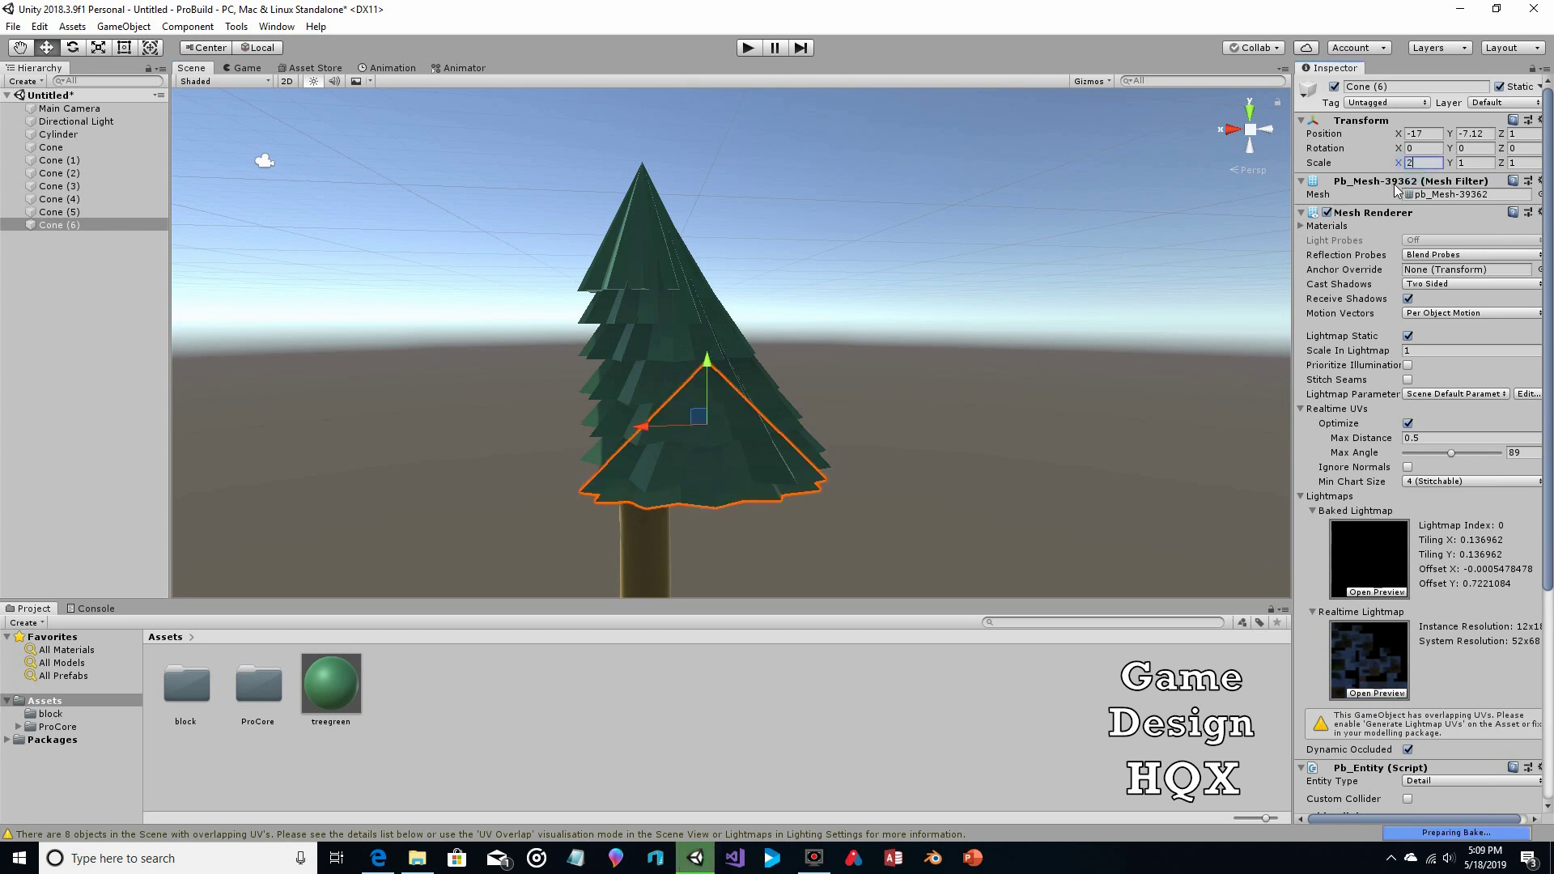
{"action": "left_click", "coordinate": [1513, 162]}
{"action": "type", "text": "2.2"}
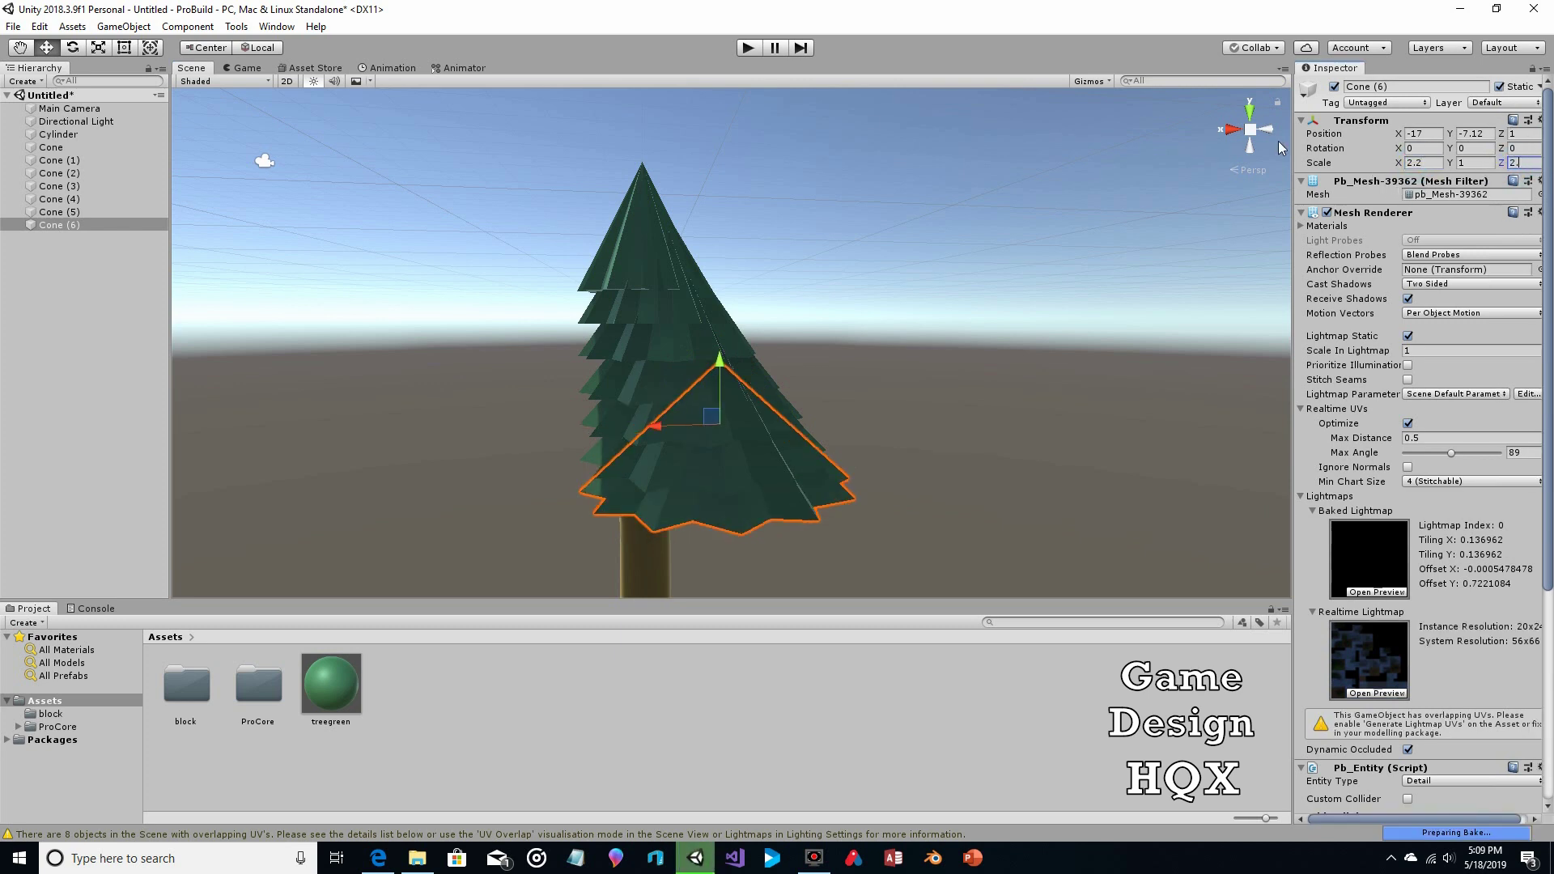
{"action": "key", "text": "Return"}
Orbit to a side view and raise the cylinder trunk up into the cone layers.
{"action": "key", "text": "q"}
{"action": "right_click_drag", "start_coordinate": [806, 202], "coordinate": [906, 237]}
{"action": "left_click_drag", "start_coordinate": [907, 238], "coordinate": [931, 263]}
{"action": "right_click_drag", "start_coordinate": [931, 263], "coordinate": [886, 276]}
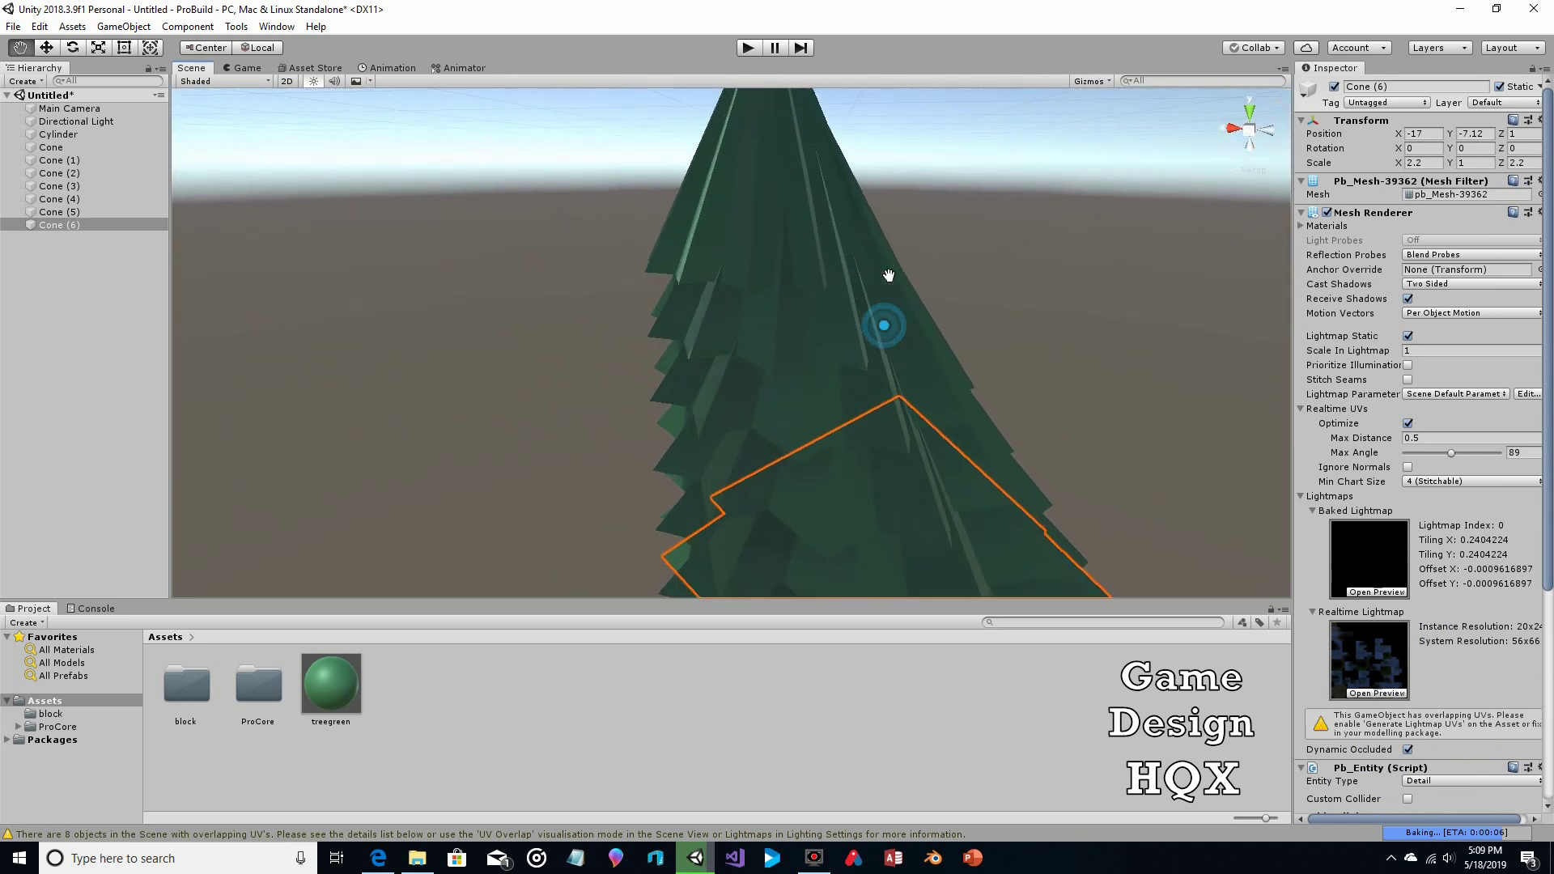
{"action": "left_click", "coordinate": [46, 47]}
{"action": "scroll", "coordinate": [393, 233], "scroll_direction": "down", "scroll_amount": 2}
{"action": "scroll", "coordinate": [394, 237], "scroll_direction": "down", "scroll_amount": 2}
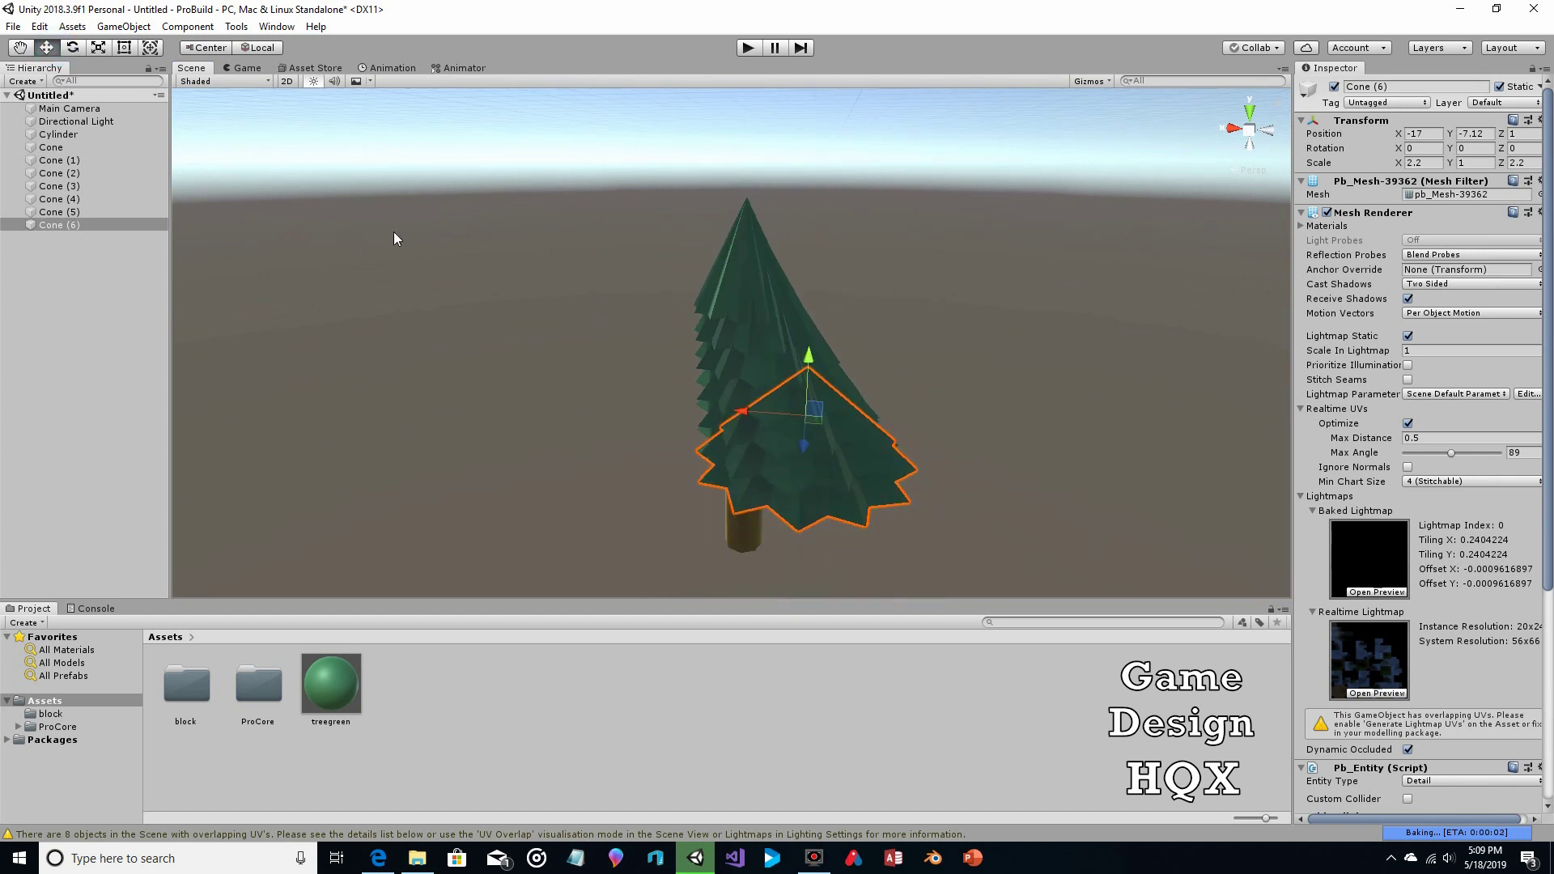
{"action": "left_click", "coordinate": [743, 535]}
{"action": "left_click_drag", "start_coordinate": [743, 364], "coordinate": [749, 306]}
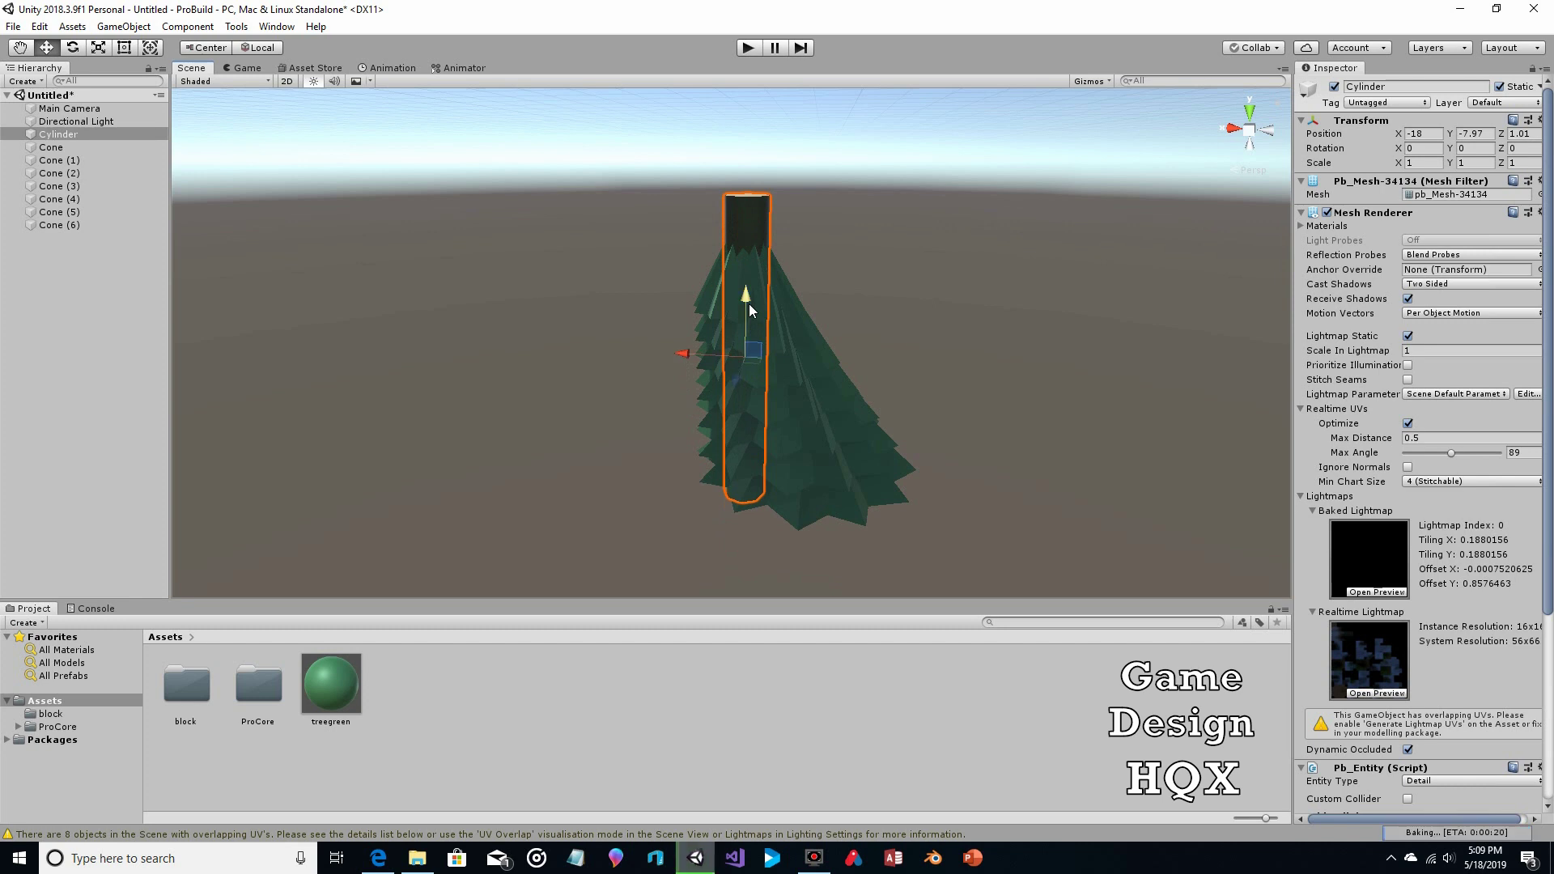
Reframe the view and lower the trunk so it sits just beneath the cone layers.
{"action": "left_click", "coordinate": [19, 47]}
{"action": "right_click_drag", "start_coordinate": [485, 197], "coordinate": [485, 234]}
{"action": "left_click_drag", "start_coordinate": [603, 211], "coordinate": [513, 399]}
{"action": "right_click_drag", "start_coordinate": [513, 399], "coordinate": [780, 250]}
{"action": "left_click", "coordinate": [48, 50]}
{"action": "left_click_drag", "start_coordinate": [730, 387], "coordinate": [728, 526]}
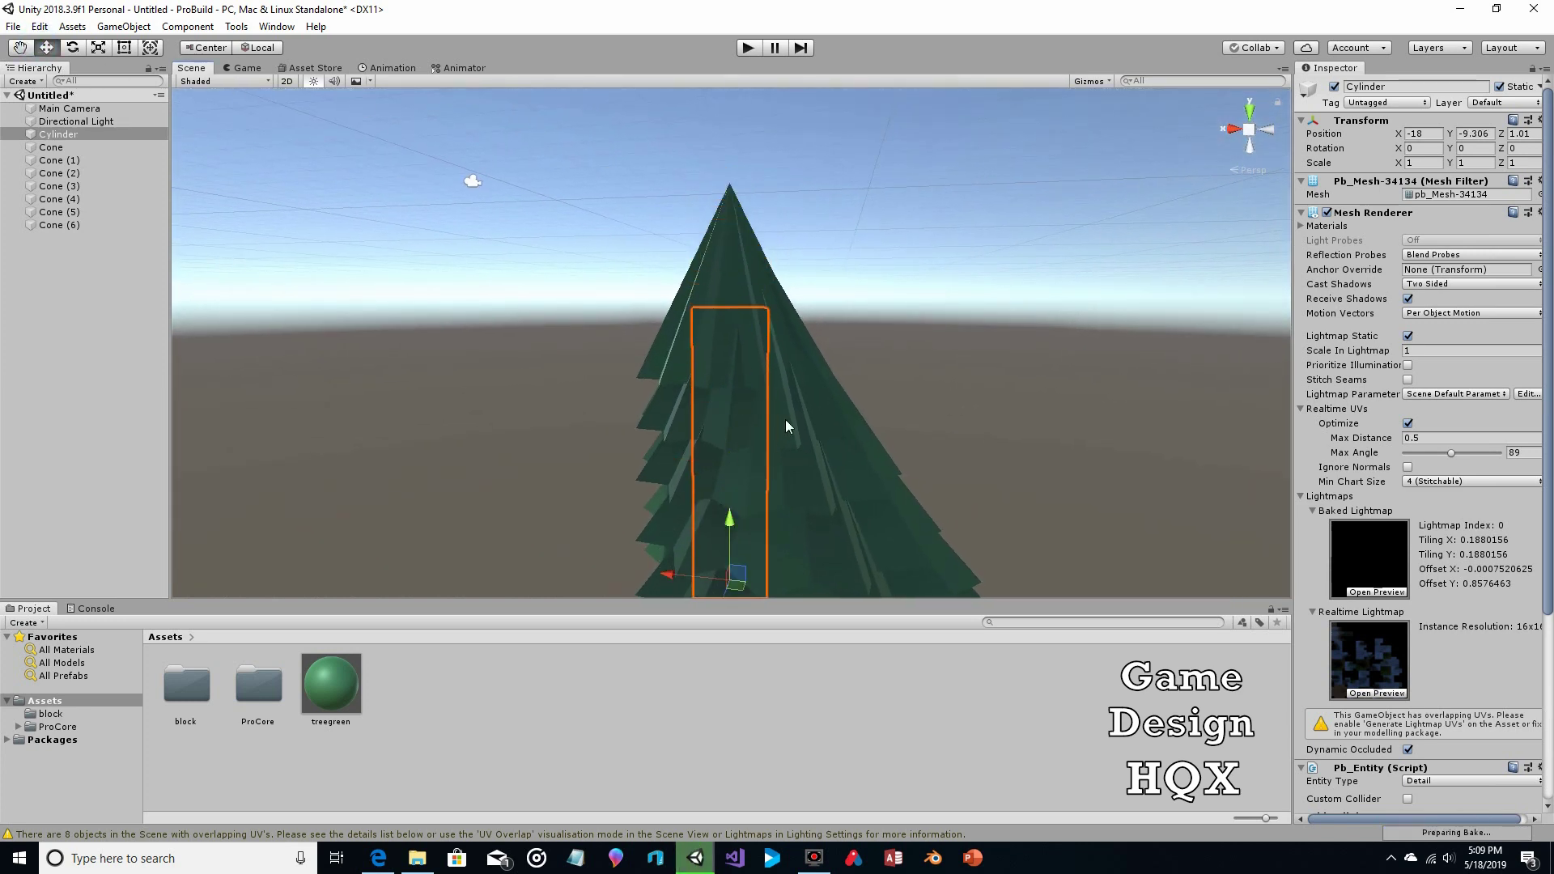
{"action": "scroll", "coordinate": [785, 419], "scroll_direction": "down", "scroll_amount": 3}
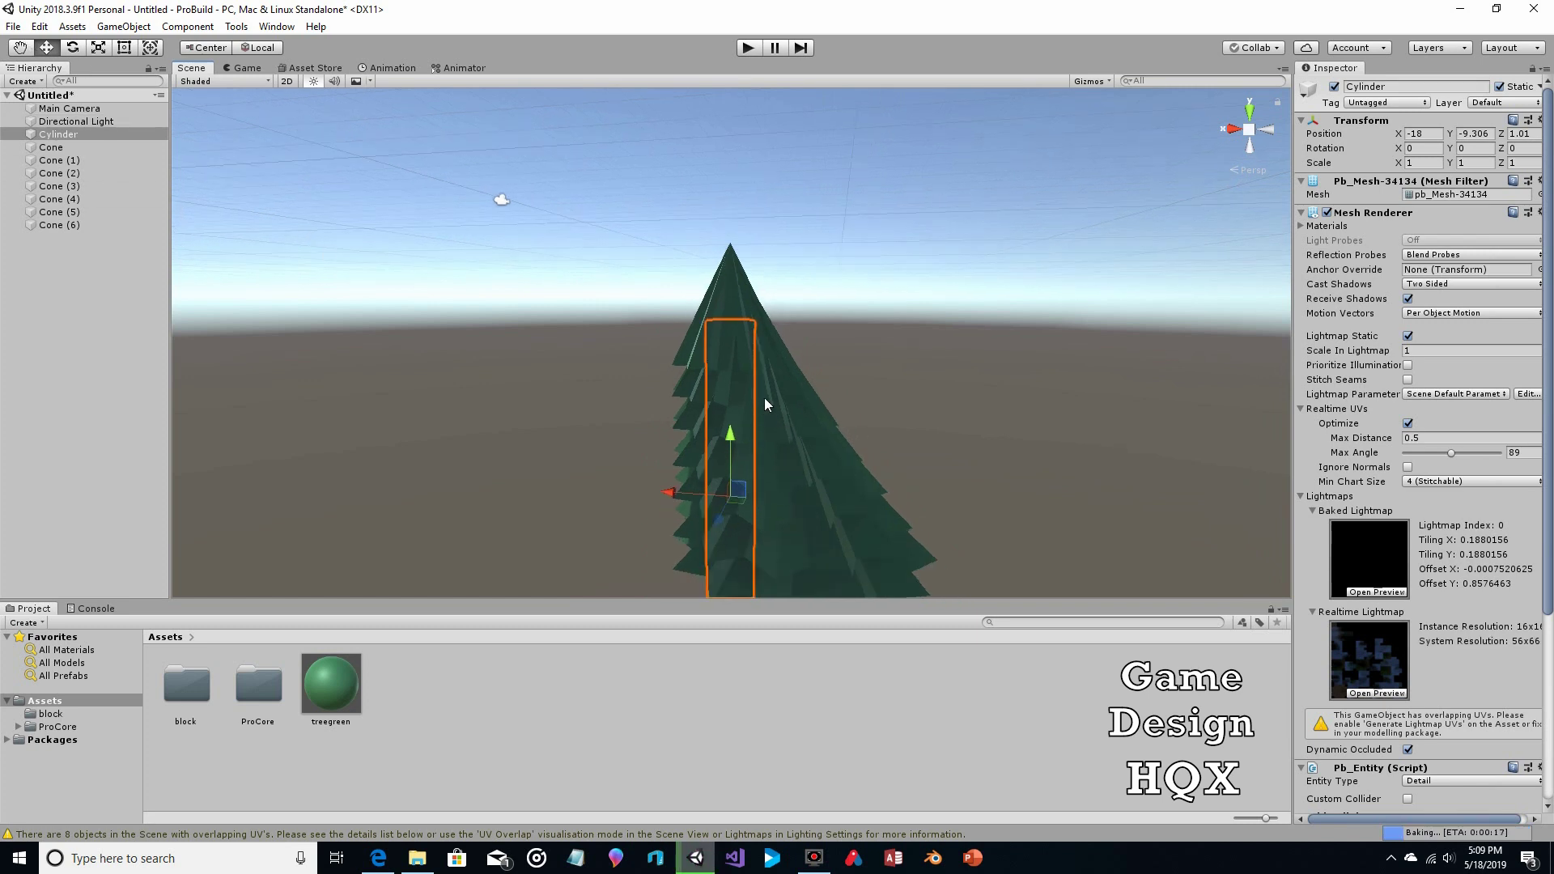
Shift Cone (1), Cone (2) and Cone (6) slightly sideways along X.
{"action": "left_click", "coordinate": [762, 395]}
{"action": "left_click_drag", "start_coordinate": [683, 333], "coordinate": [676, 334]}
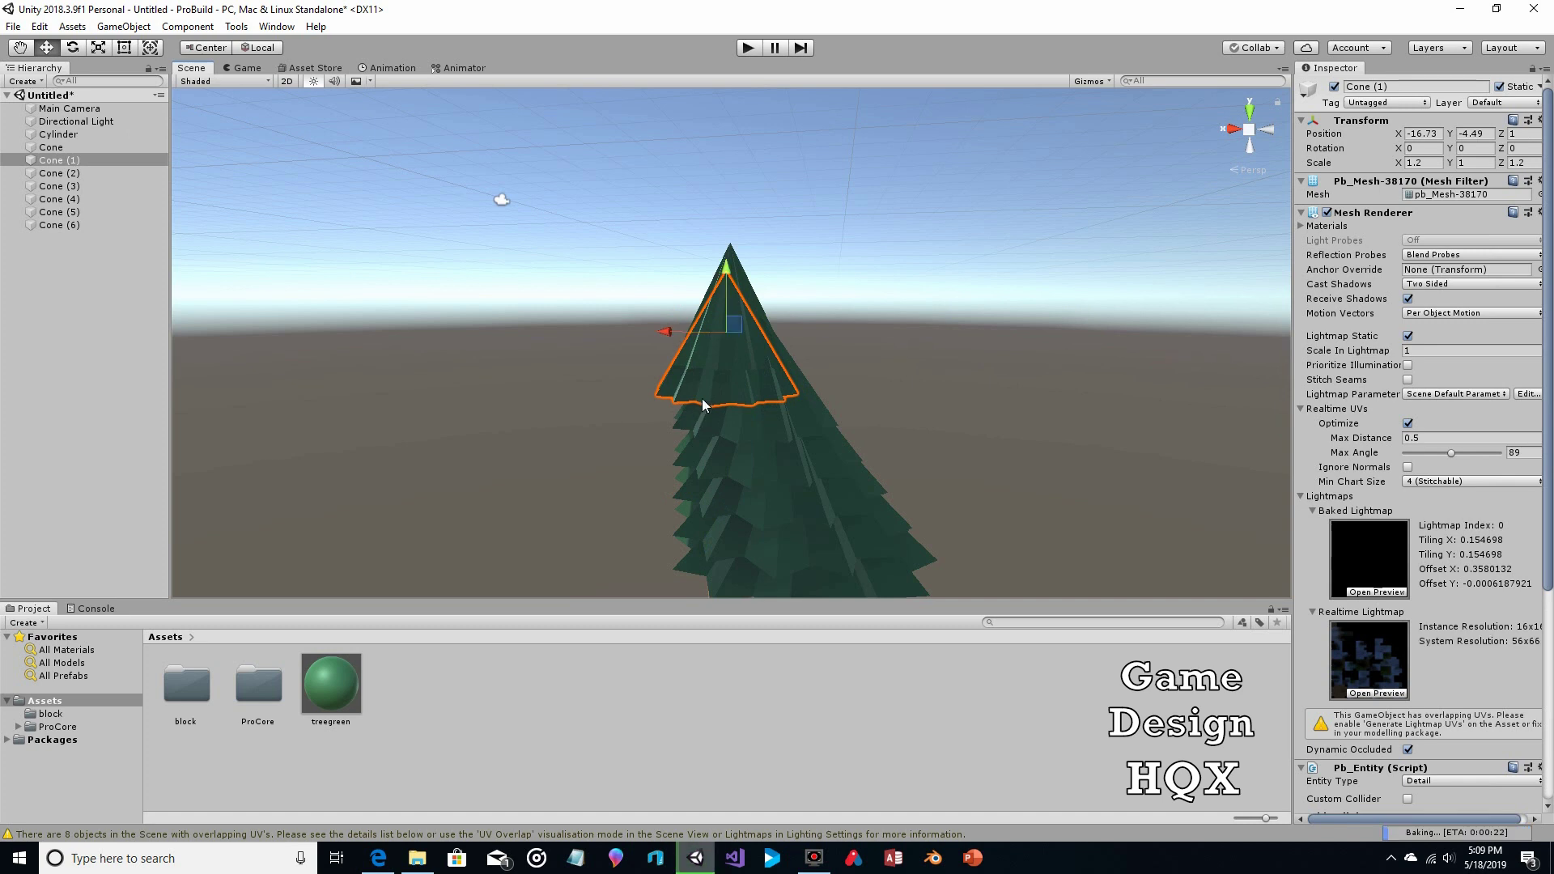
{"action": "left_click", "coordinate": [744, 429]}
{"action": "left_click_drag", "start_coordinate": [683, 363], "coordinate": [658, 419]}
{"action": "left_click", "coordinate": [719, 458]}
{"action": "left_click", "coordinate": [744, 485]}
{"action": "left_click", "coordinate": [798, 521]}
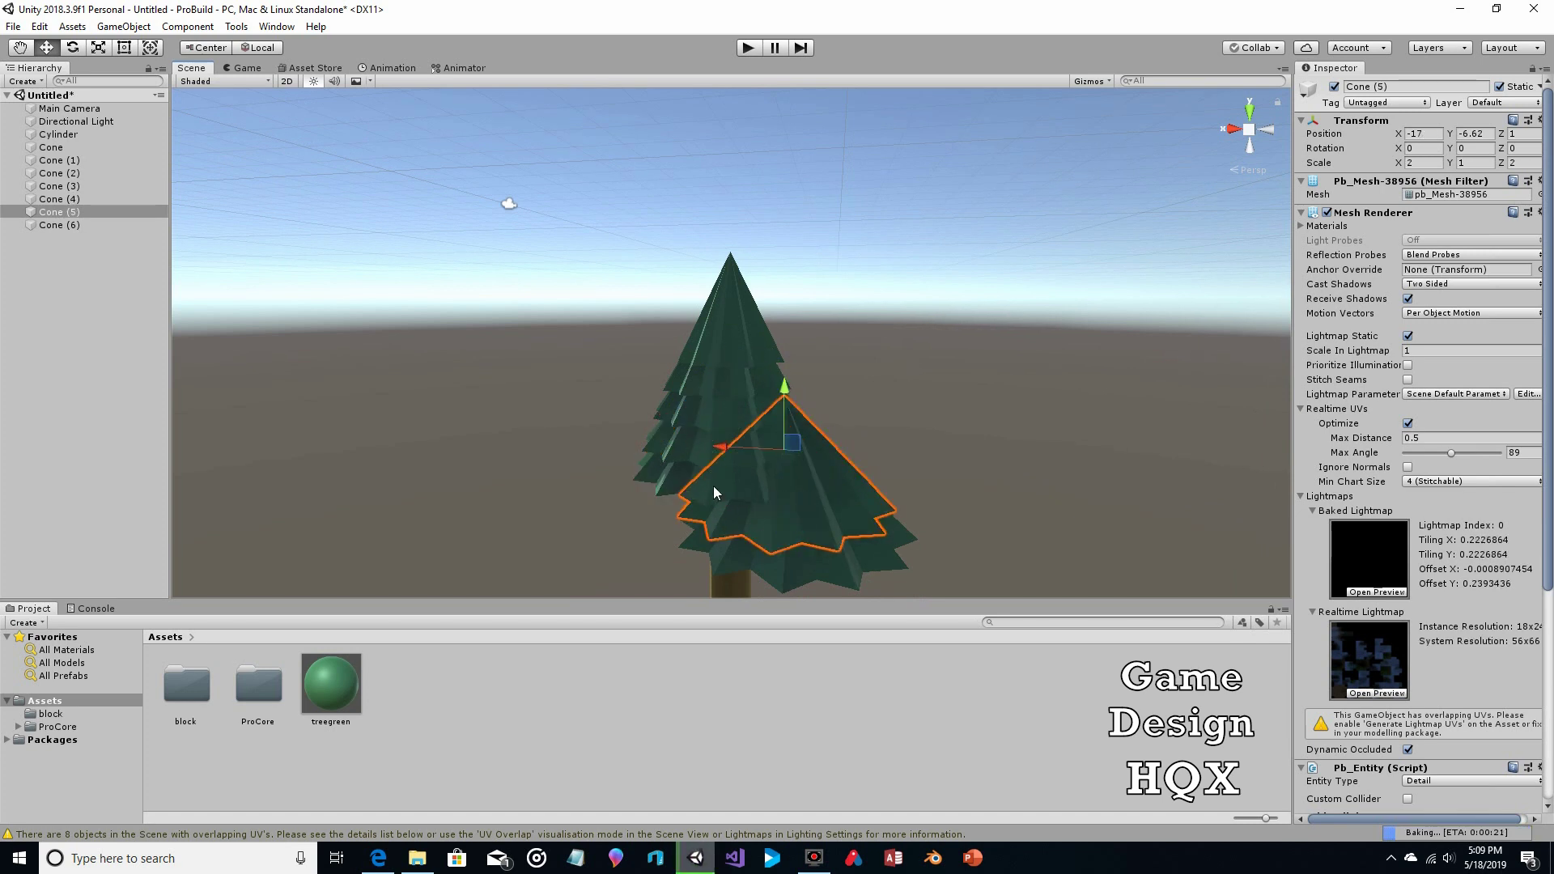
{"action": "left_click", "coordinate": [833, 541]}
{"action": "left_click_drag", "start_coordinate": [723, 483], "coordinate": [671, 481]}
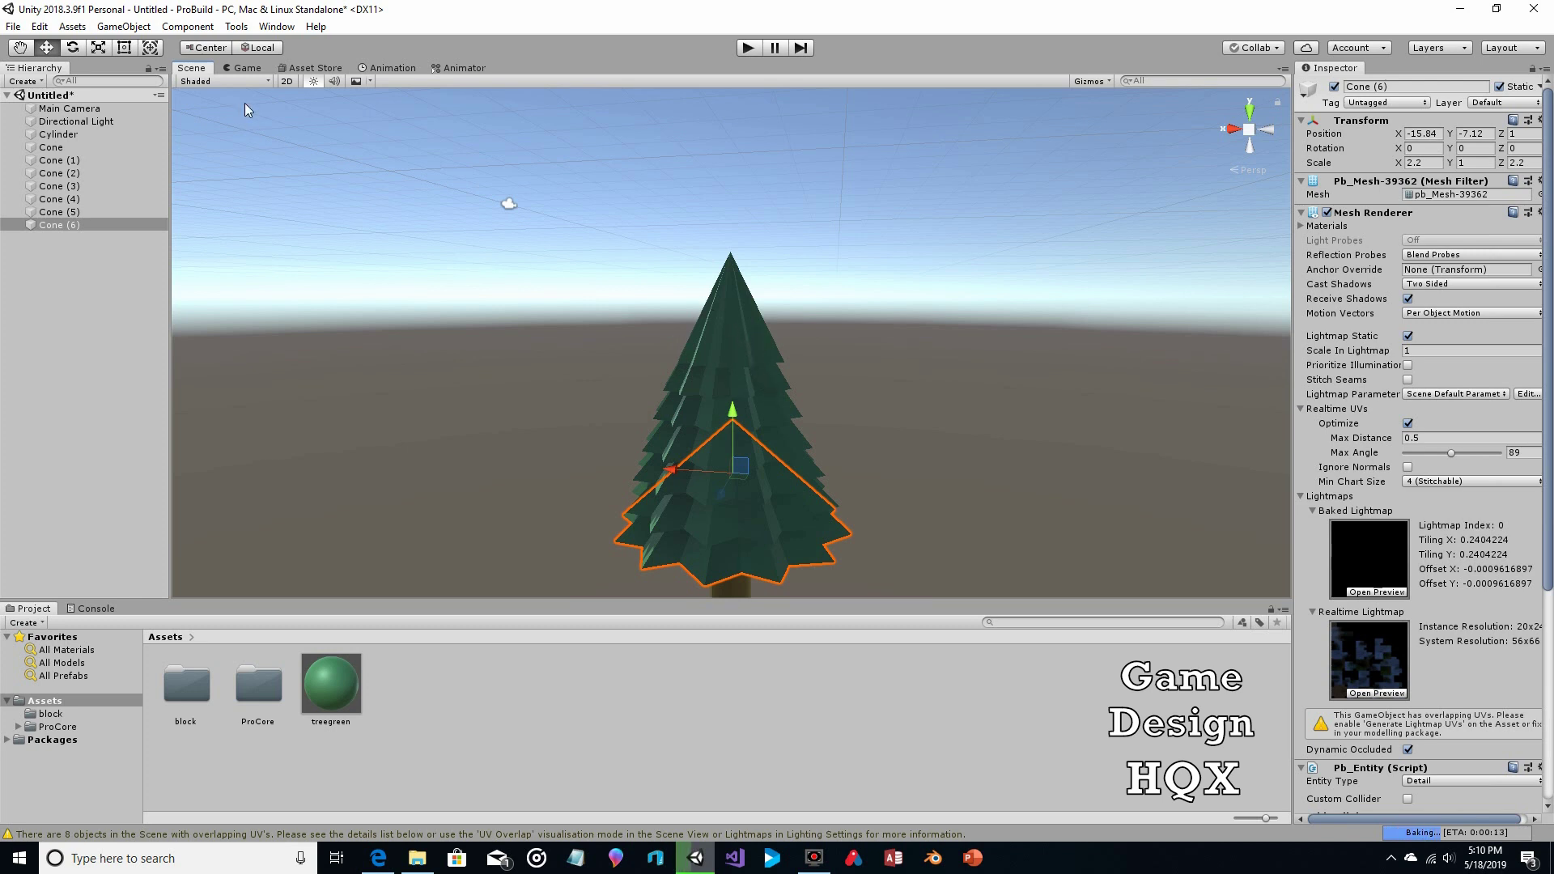
Nudge Cone (1) along X once more and select Cone (2).
{"action": "left_click", "coordinate": [770, 380]}
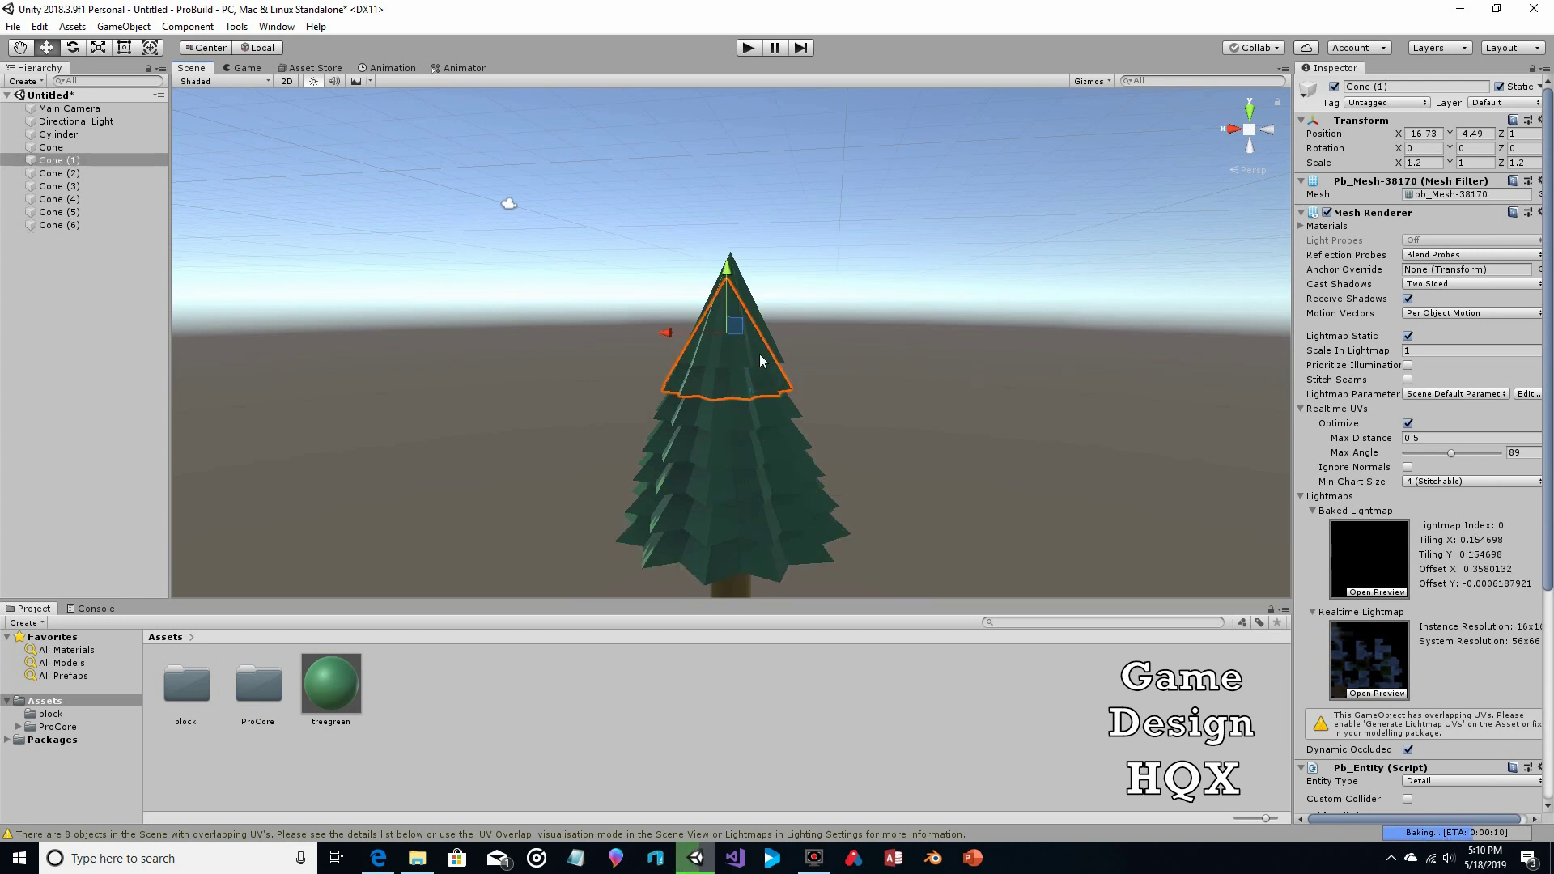
{"action": "left_click_drag", "start_coordinate": [665, 334], "coordinate": [667, 404]}
{"action": "left_click", "coordinate": [668, 408]}
{"action": "left_click", "coordinate": [20, 47]}
{"action": "left_click_drag", "start_coordinate": [513, 291], "coordinate": [1037, 437]}
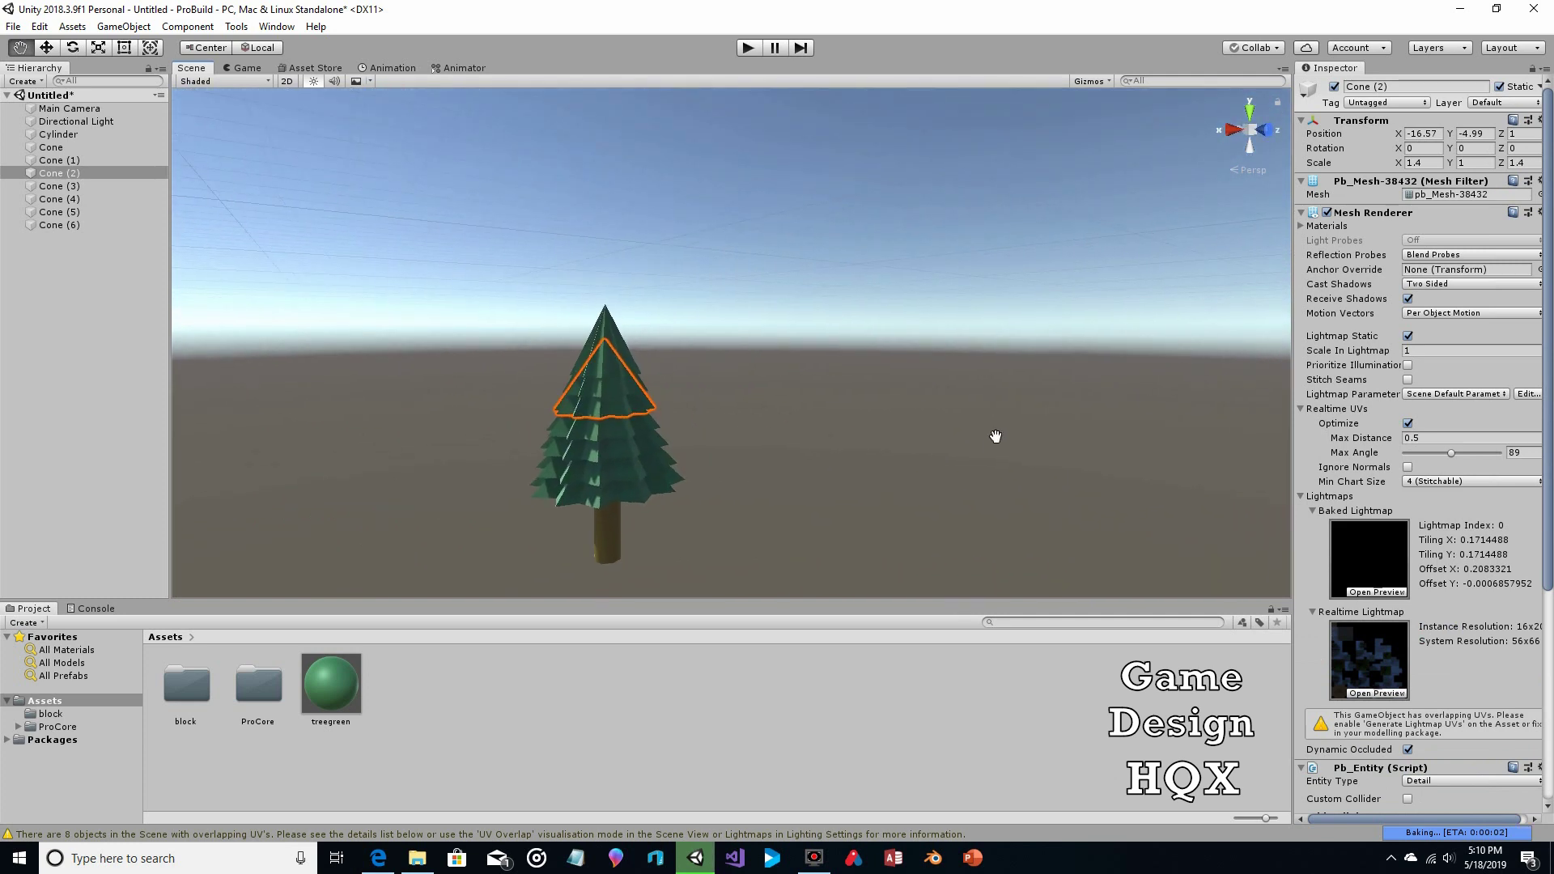
Frame the selected cone with F and enter Play mode to view the game camera.
{"action": "scroll", "coordinate": [833, 426], "scroll_direction": "up", "scroll_amount": 3}
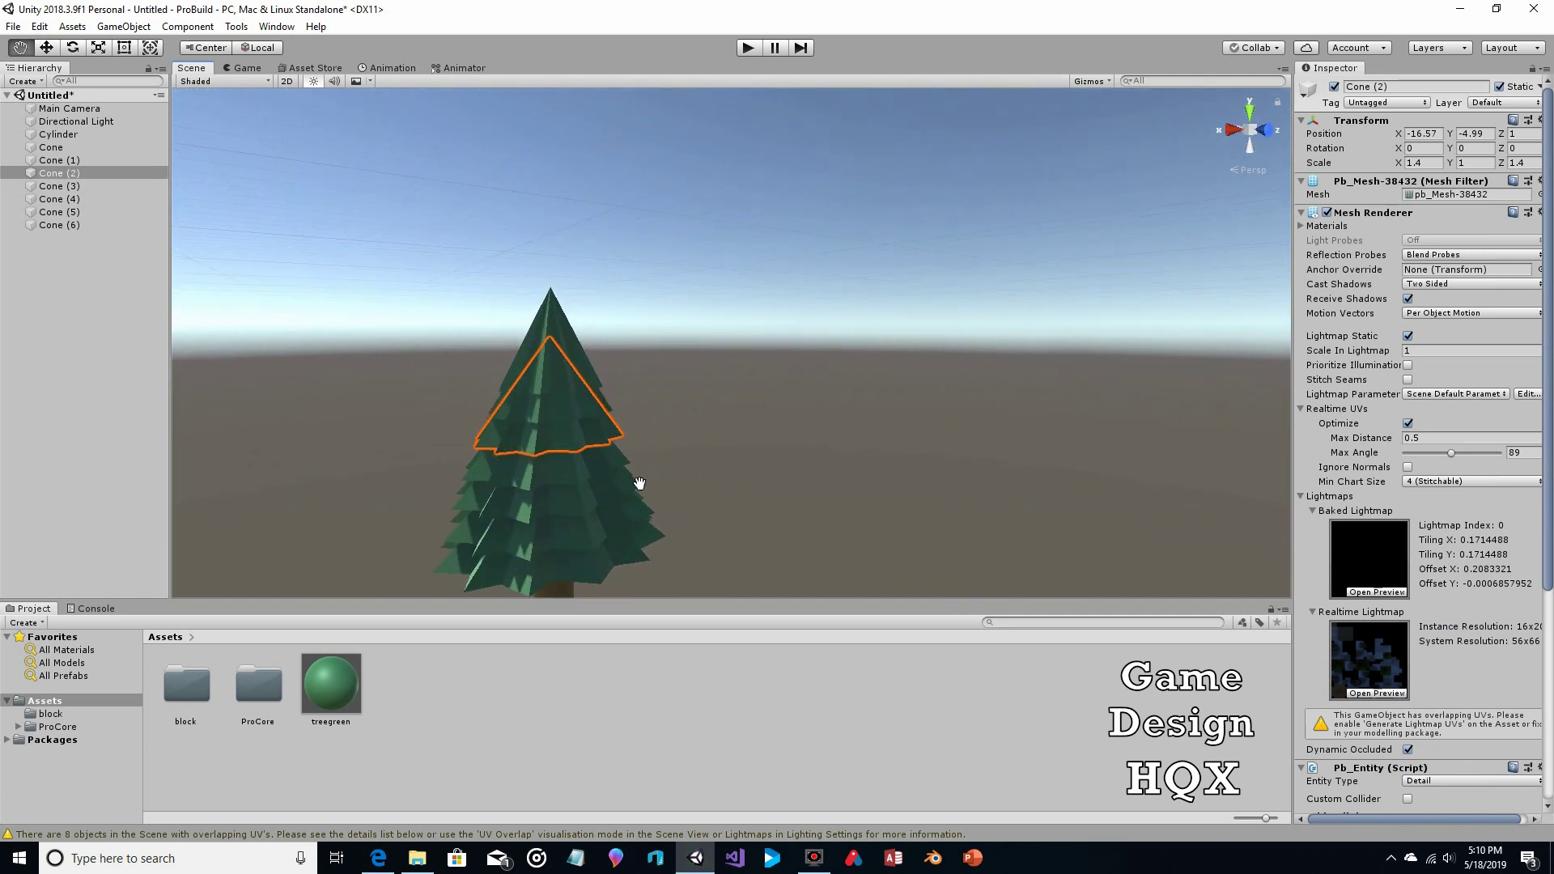
{"action": "scroll", "coordinate": [684, 475], "scroll_direction": "down", "scroll_amount": 3}
{"action": "left_click", "coordinate": [46, 47]}
{"action": "scroll", "coordinate": [418, 179], "scroll_direction": "down", "scroll_amount": 2}
{"action": "scroll", "coordinate": [418, 172], "scroll_direction": "down", "scroll_amount": 1}
{"action": "scroll", "coordinate": [437, 178], "scroll_direction": "up", "scroll_amount": 3}
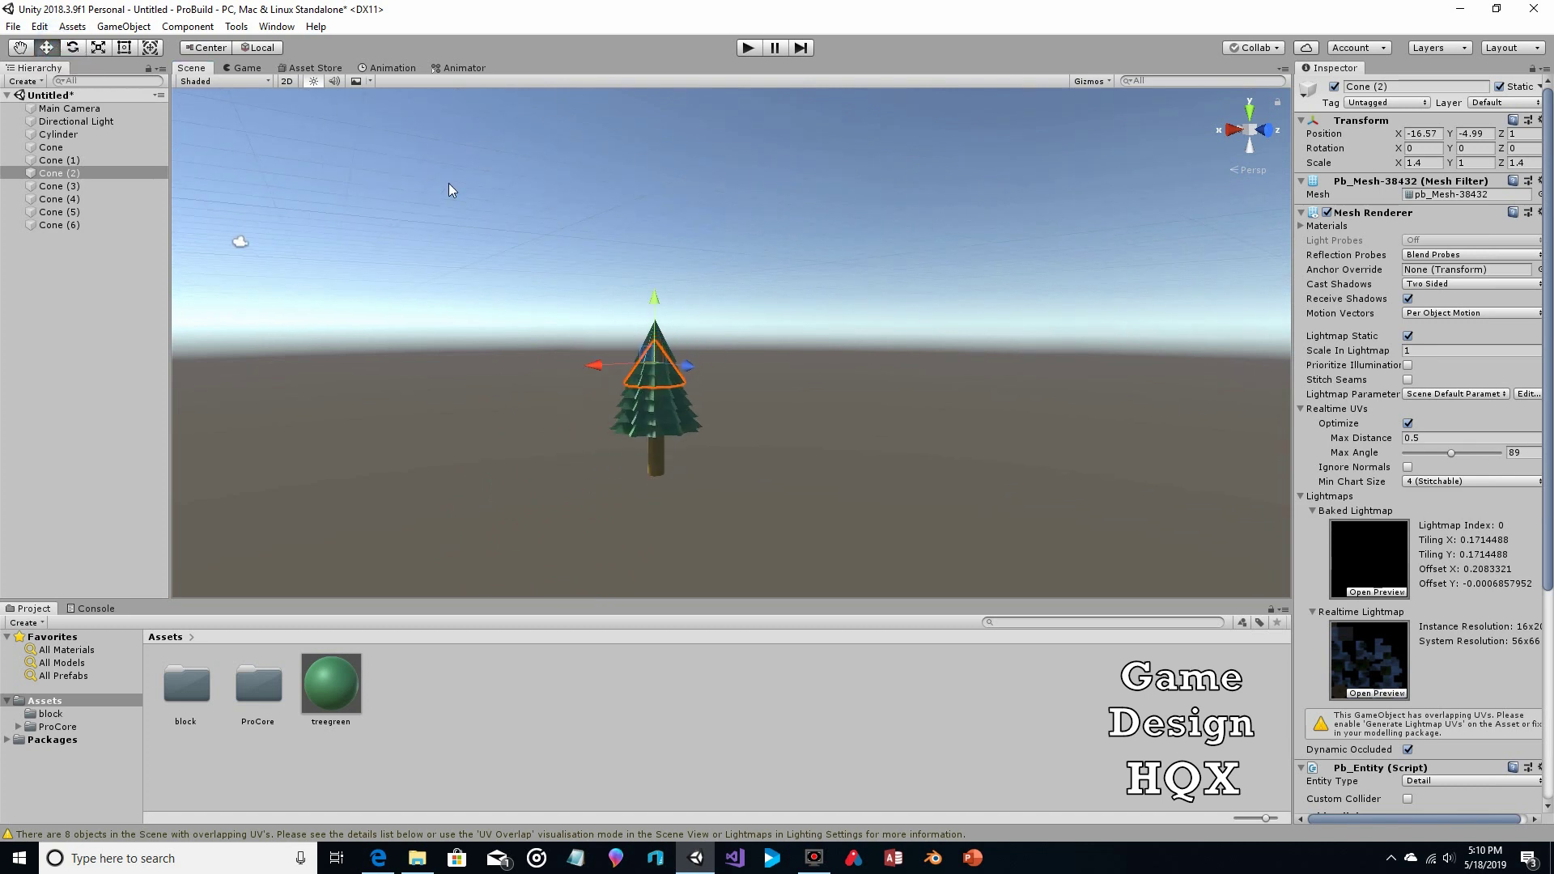
{"action": "left_click", "coordinate": [22, 50]}
{"action": "left_click_drag", "start_coordinate": [361, 288], "coordinate": [543, 439]}
{"action": "key", "text": "f"}
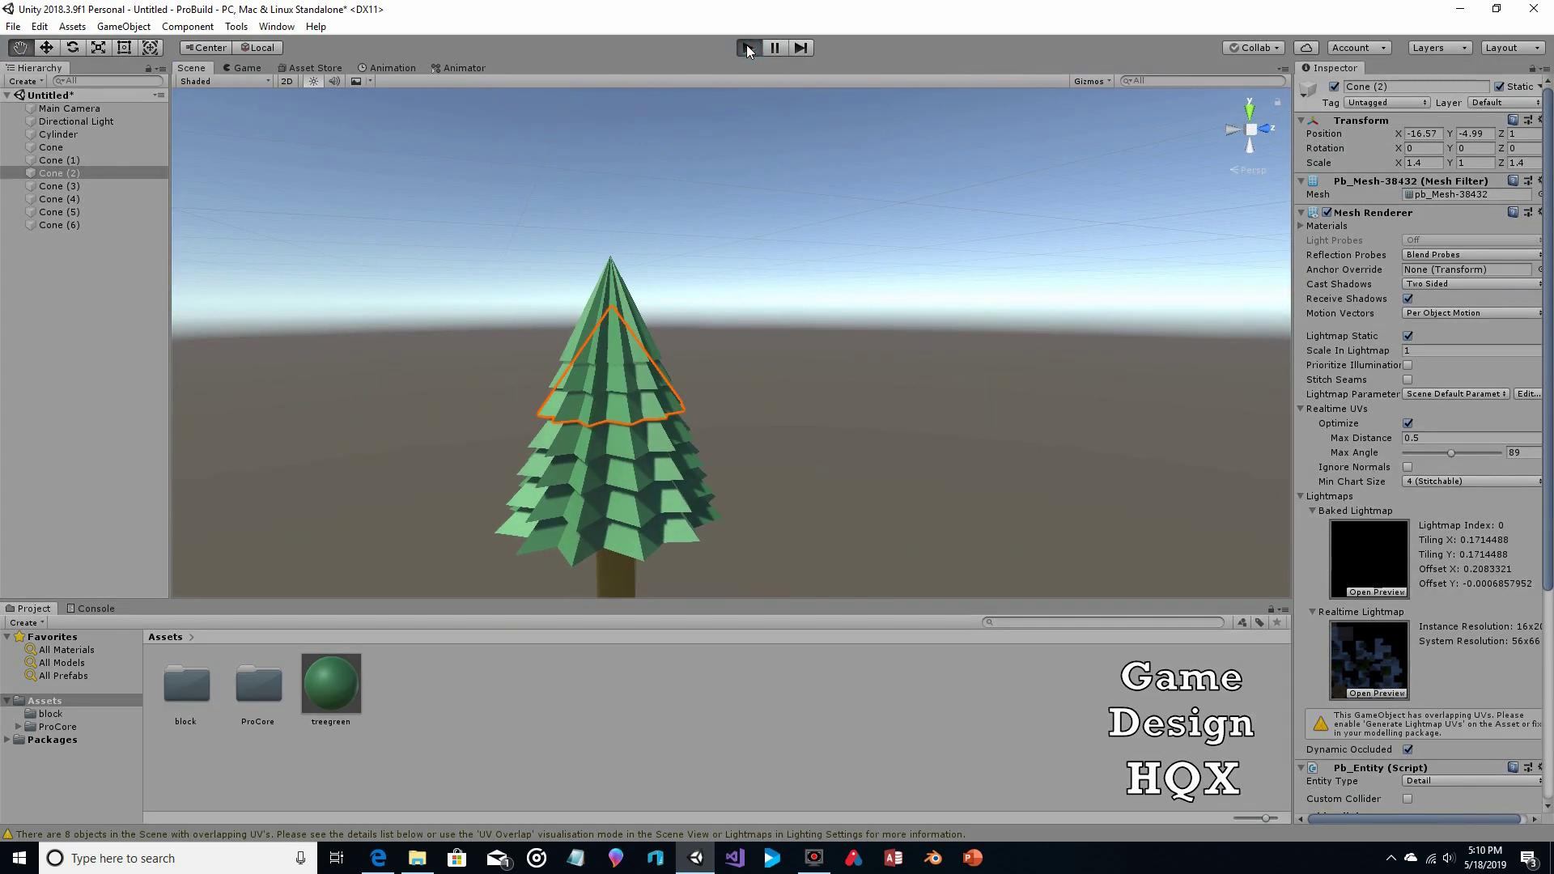
{"action": "left_click", "coordinate": [750, 49]}
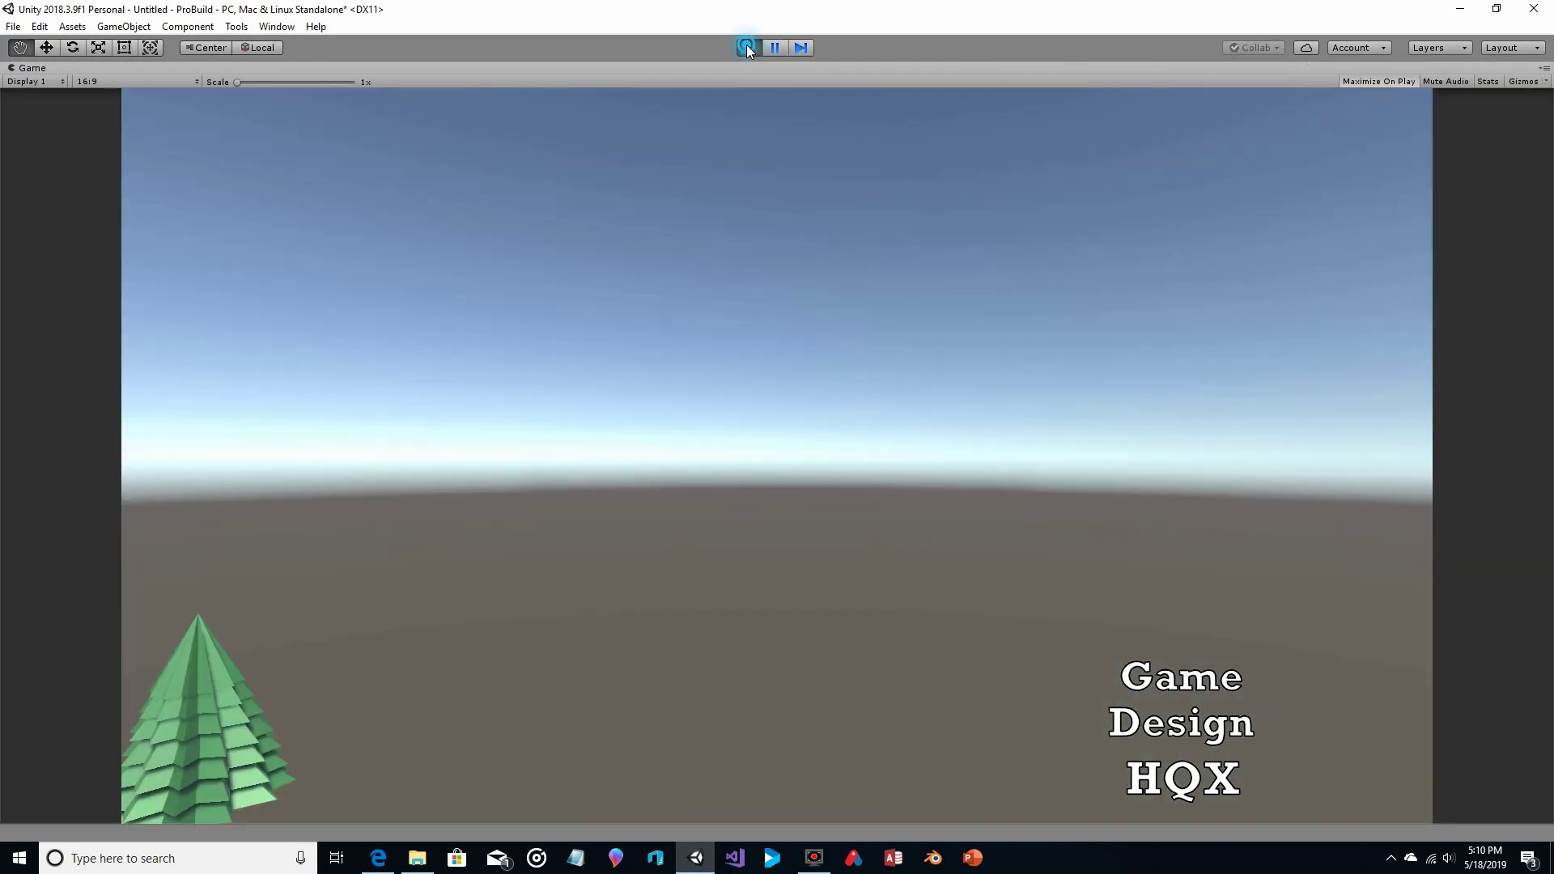
Exit Play mode and move the Main Camera left and down toward the tree.
{"action": "left_click", "coordinate": [748, 49]}
{"action": "scroll", "coordinate": [339, 199], "scroll_direction": "down", "scroll_amount": 5}
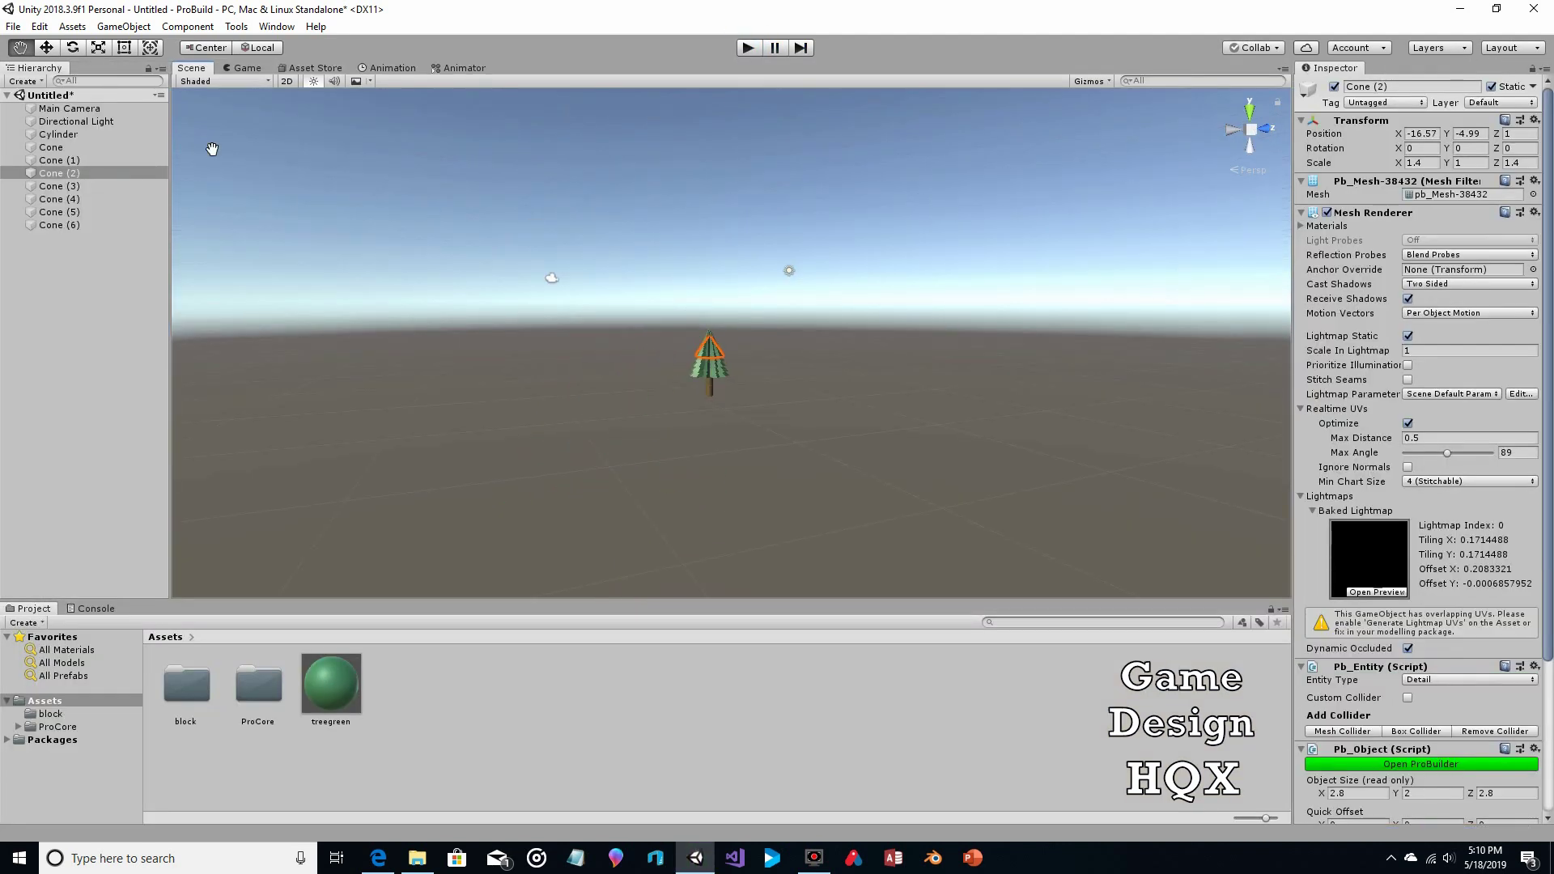
{"action": "left_click_drag", "start_coordinate": [375, 260], "coordinate": [385, 270]}
{"action": "right_click_drag", "start_coordinate": [569, 386], "coordinate": [882, 473]}
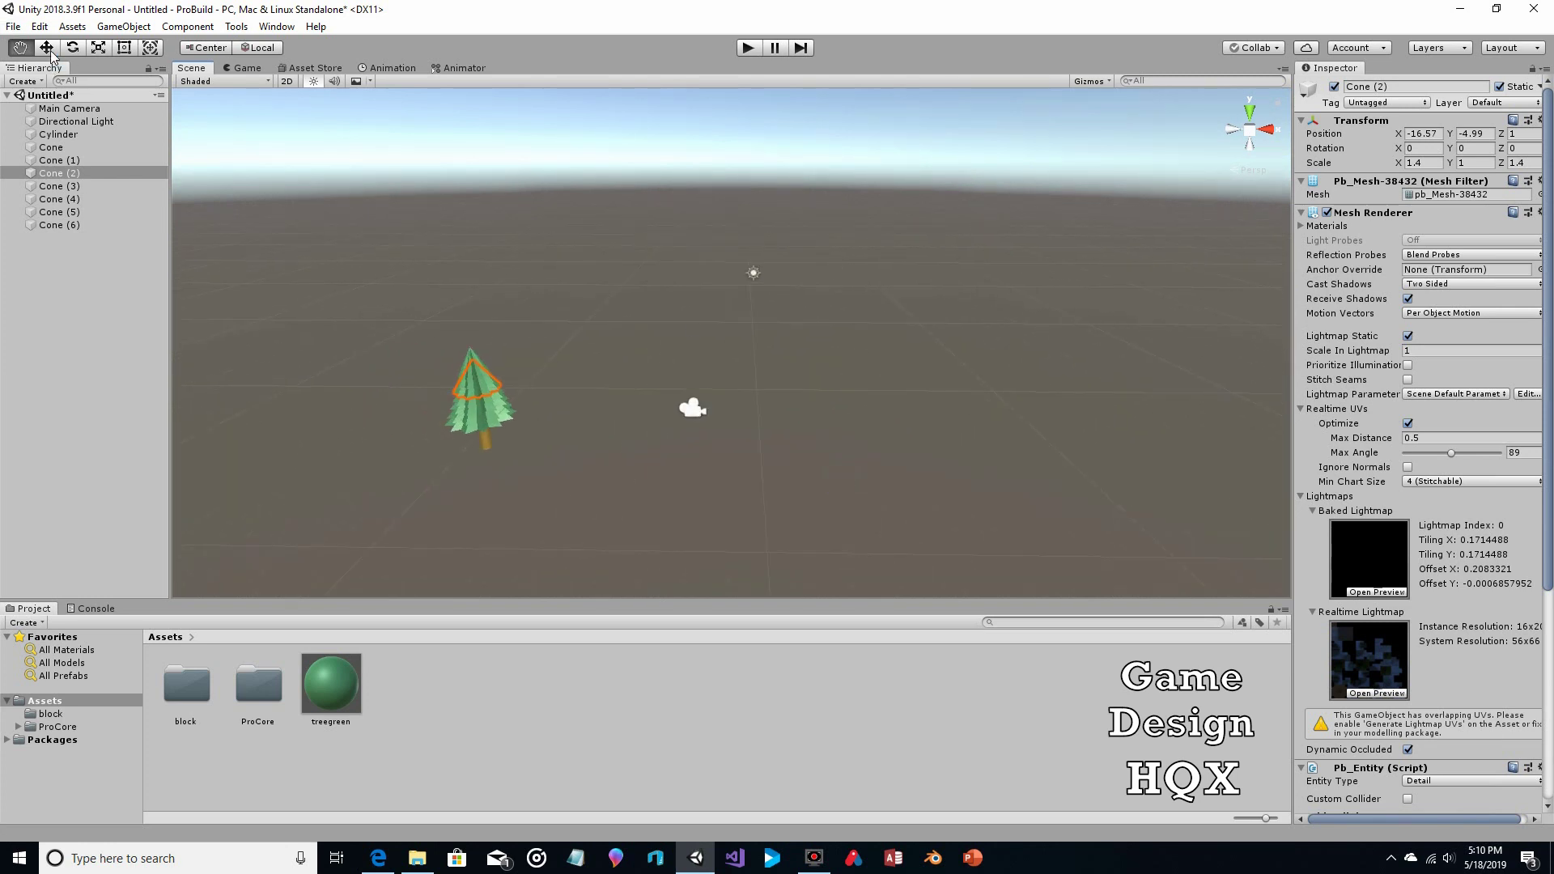
{"action": "left_click", "coordinate": [46, 47]}
{"action": "left_click", "coordinate": [692, 409]}
{"action": "left_click_drag", "start_coordinate": [757, 408], "coordinate": [445, 468]}
{"action": "left_click_drag", "start_coordinate": [542, 513], "coordinate": [361, 446]}
Play the scene to check the tree's framing, then stop Play mode.
{"action": "left_click", "coordinate": [749, 50]}
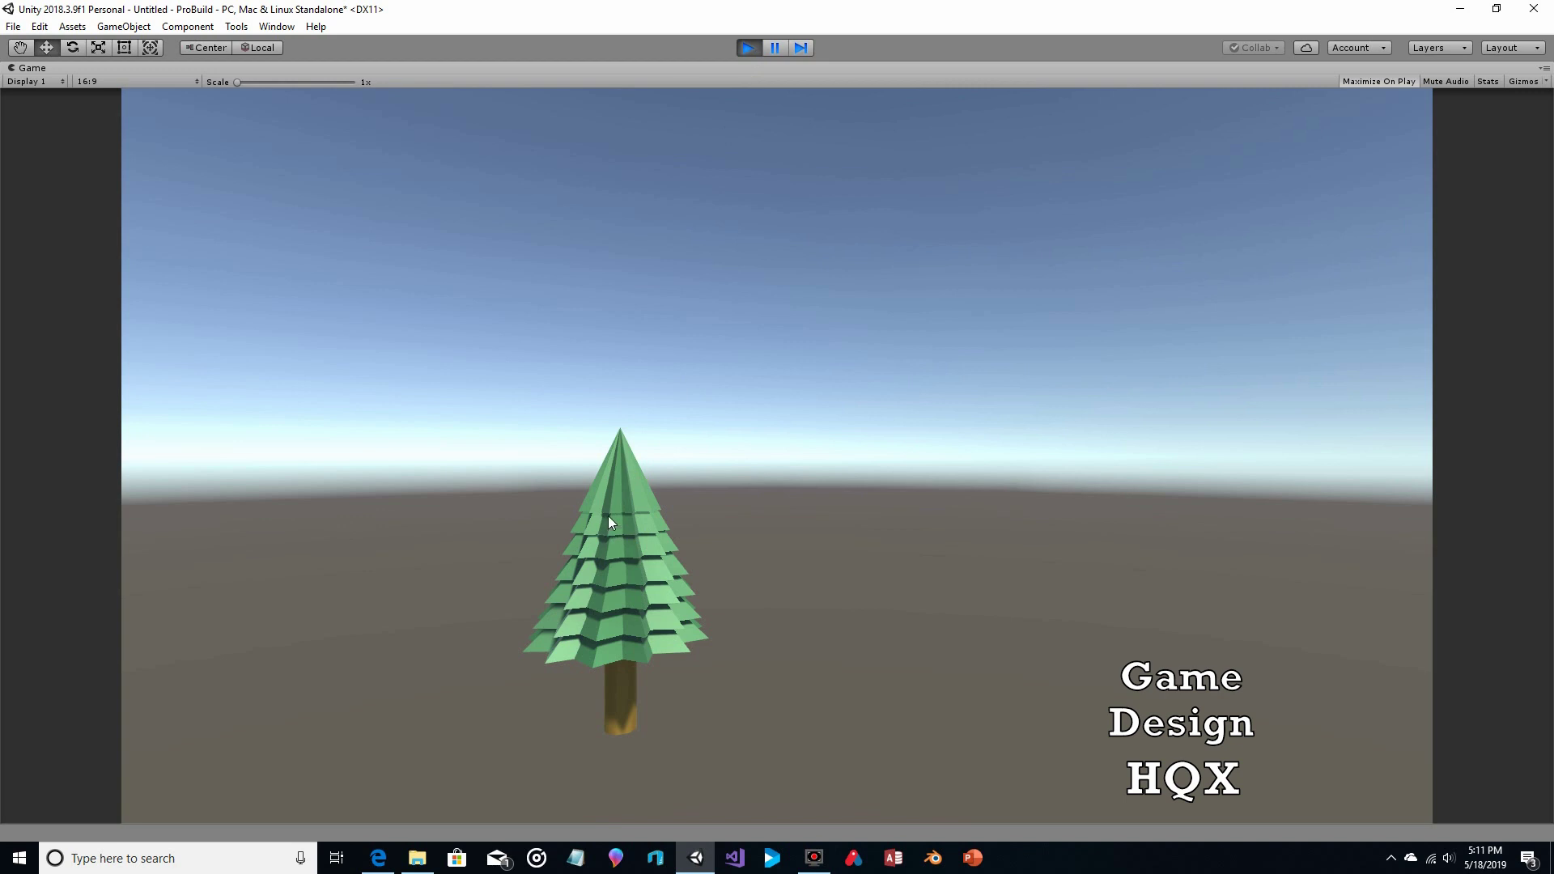
{"action": "left_click", "coordinate": [754, 46]}
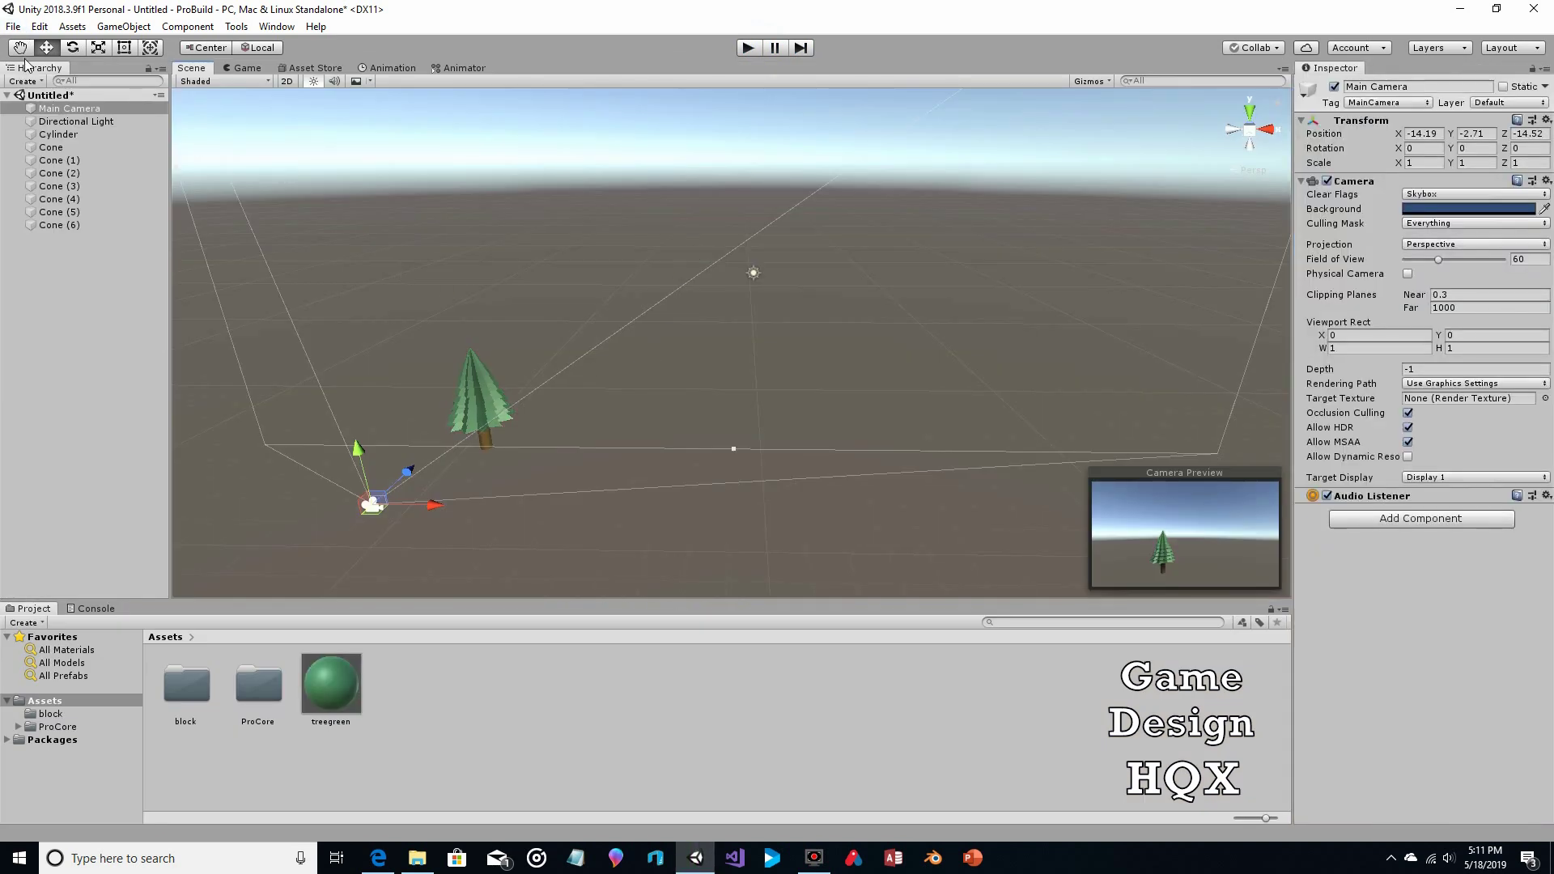
{"action": "middle_click_drag", "start_coordinate": [605, 368], "coordinate": [663, 338]}
{"action": "scroll", "coordinate": [664, 339], "scroll_direction": "up", "scroll_amount": 5}
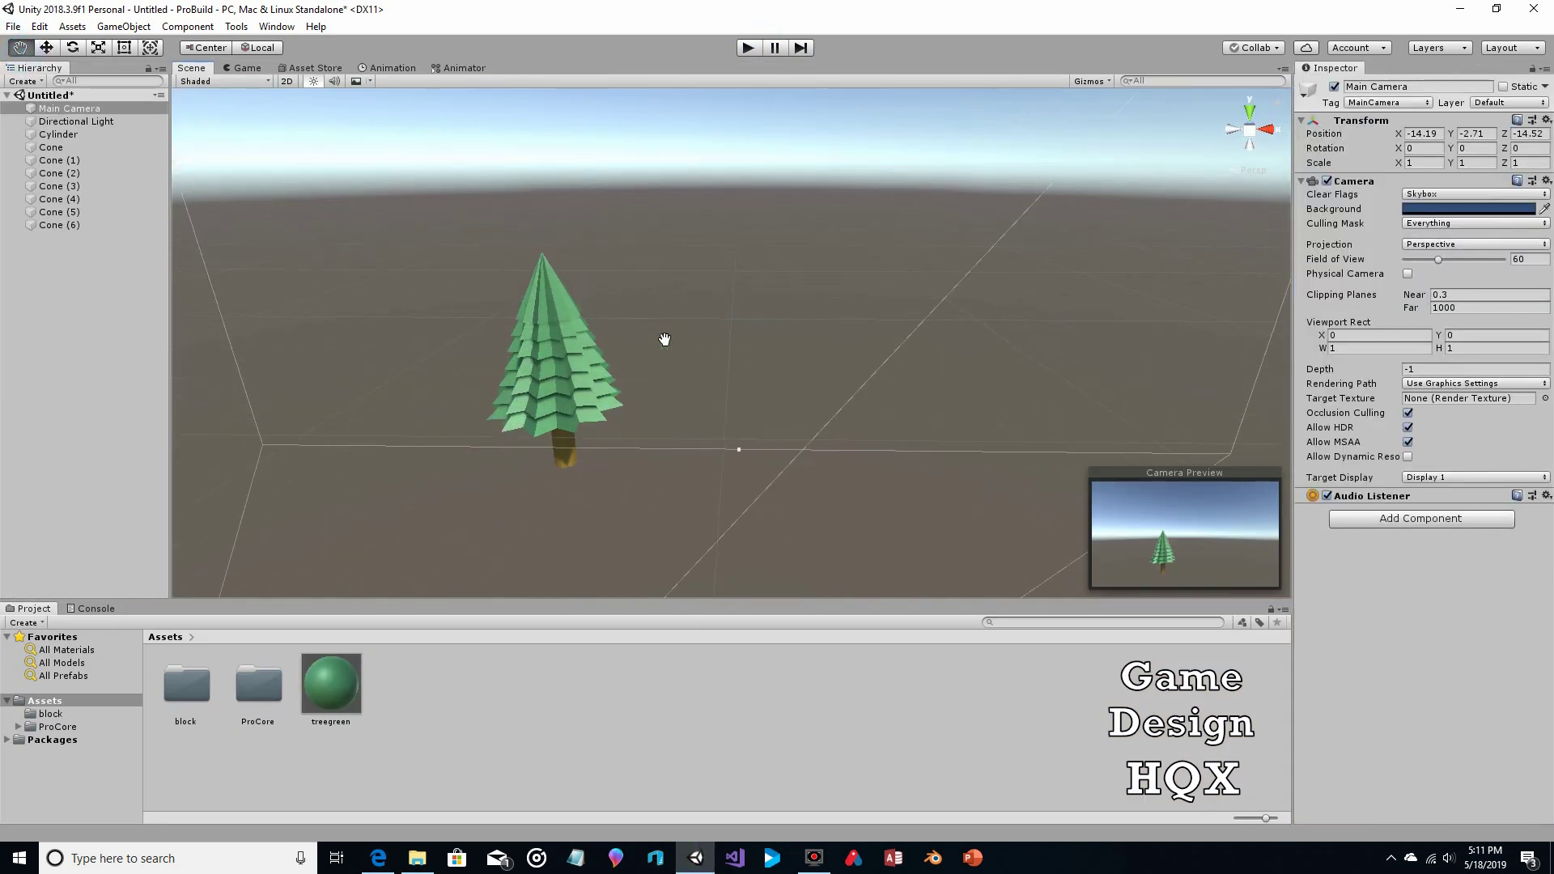
Tilt the top cone layer slightly with the Rotate tool.
{"action": "left_click", "coordinate": [46, 47]}
{"action": "left_click", "coordinate": [639, 325]}
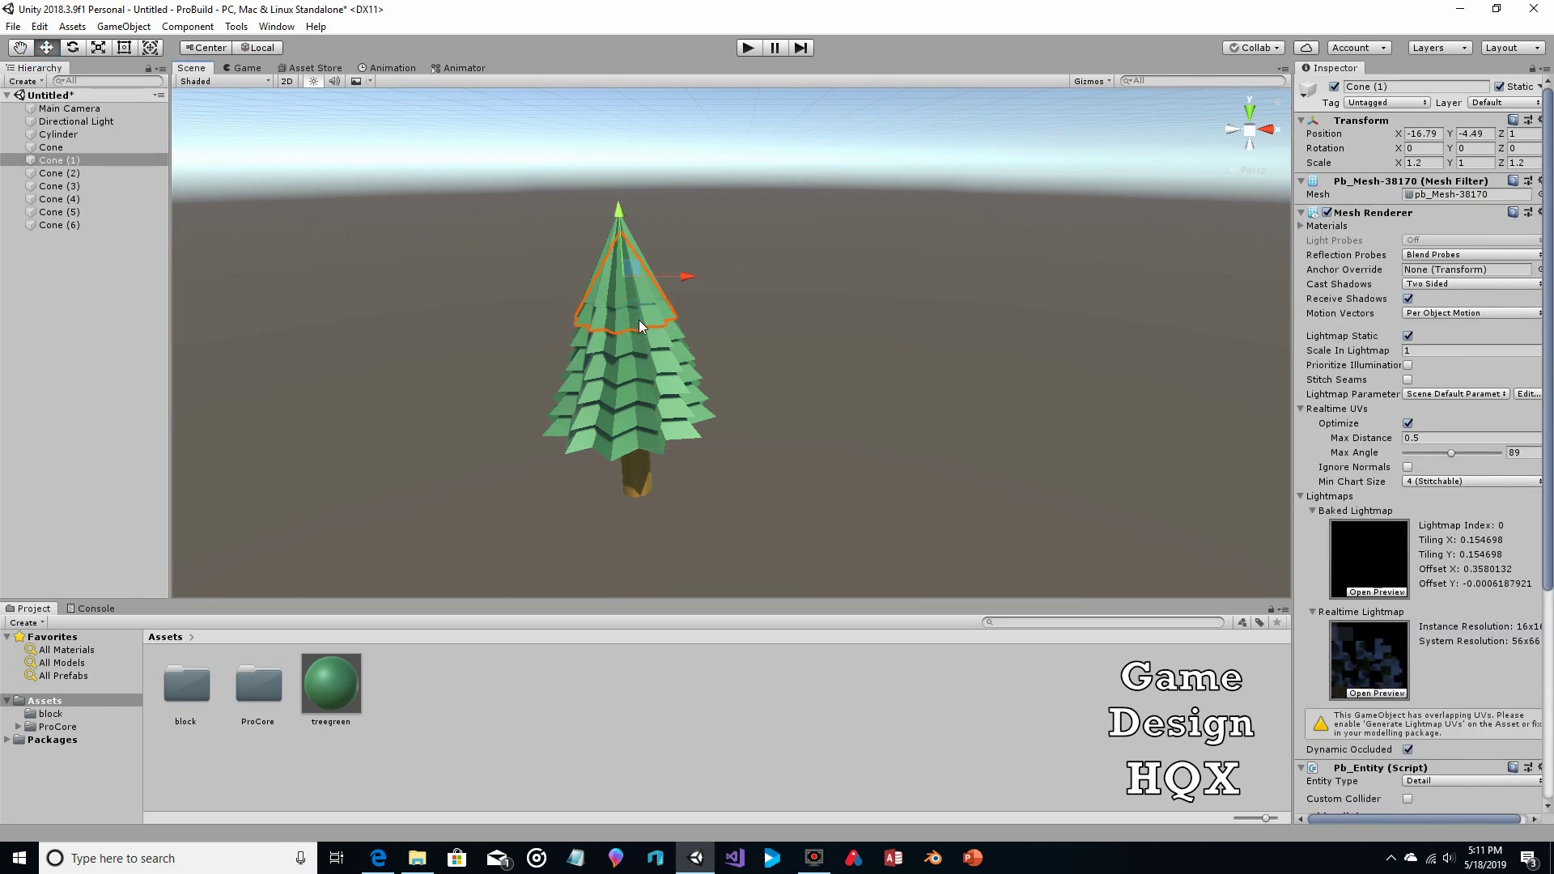
{"action": "left_click", "coordinate": [74, 47]}
{"action": "left_click_drag", "start_coordinate": [606, 290], "coordinate": [667, 292]}
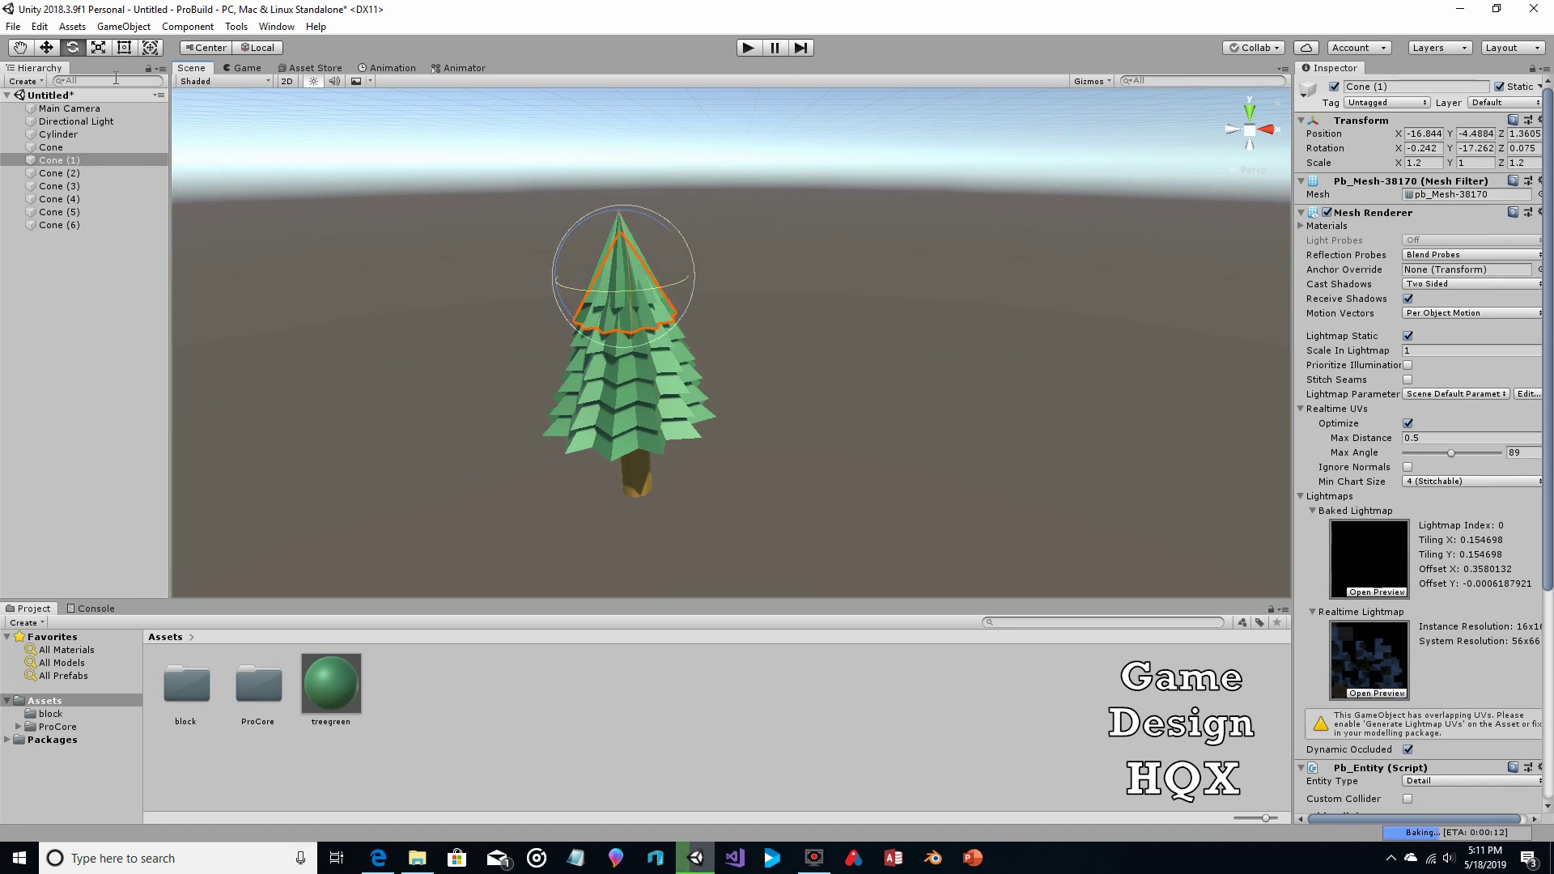
{"action": "left_click", "coordinate": [20, 50]}
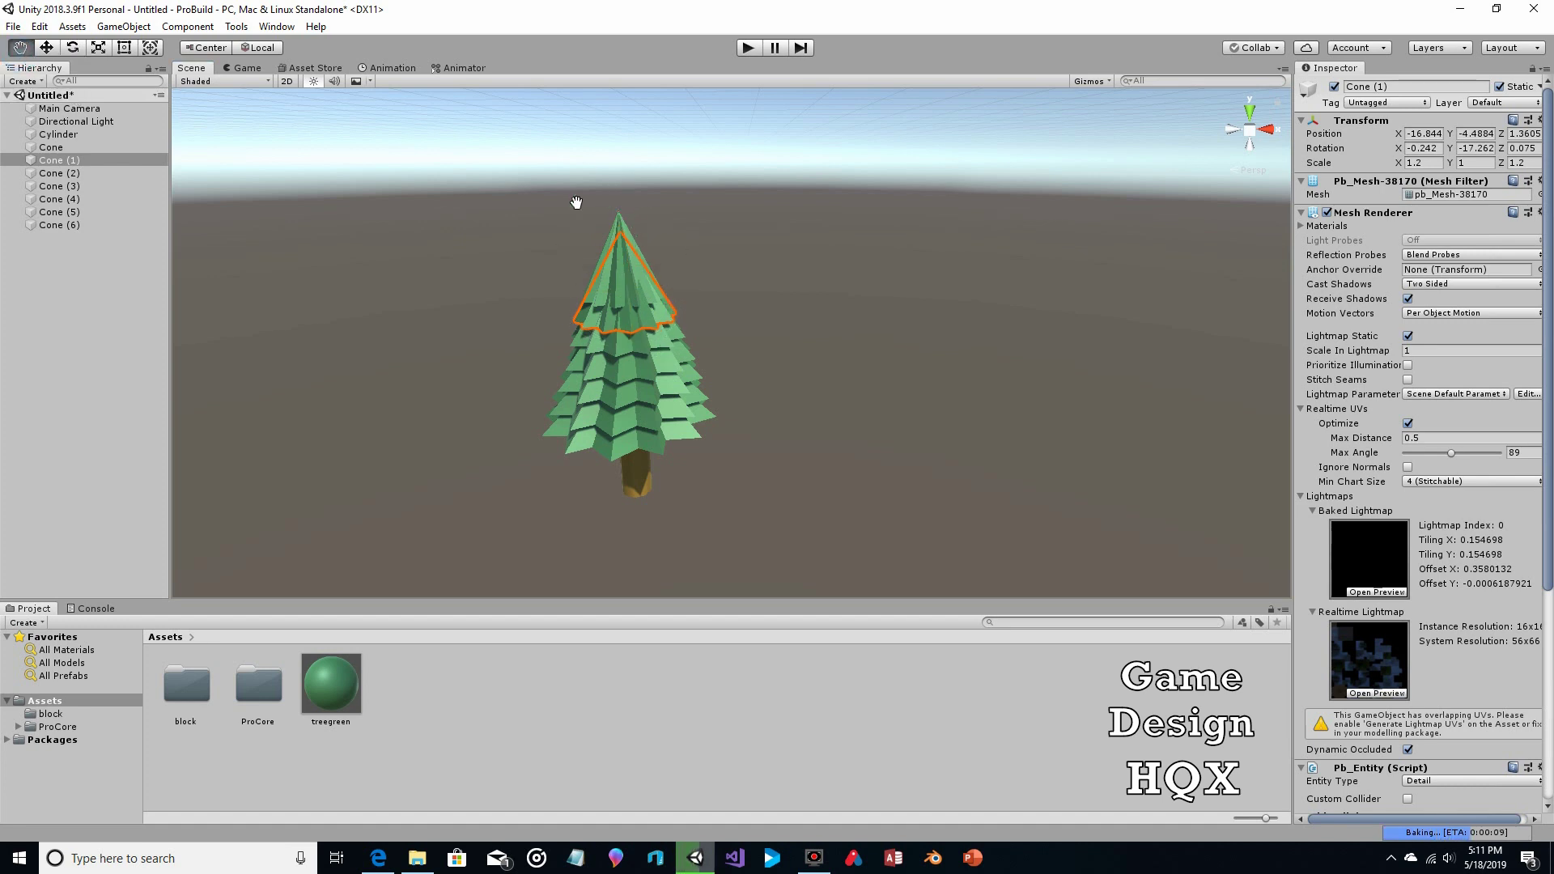
Raise the top cone slightly and lower the bottom cone layer to about Y -7.55.
{"action": "left_click", "coordinate": [46, 47]}
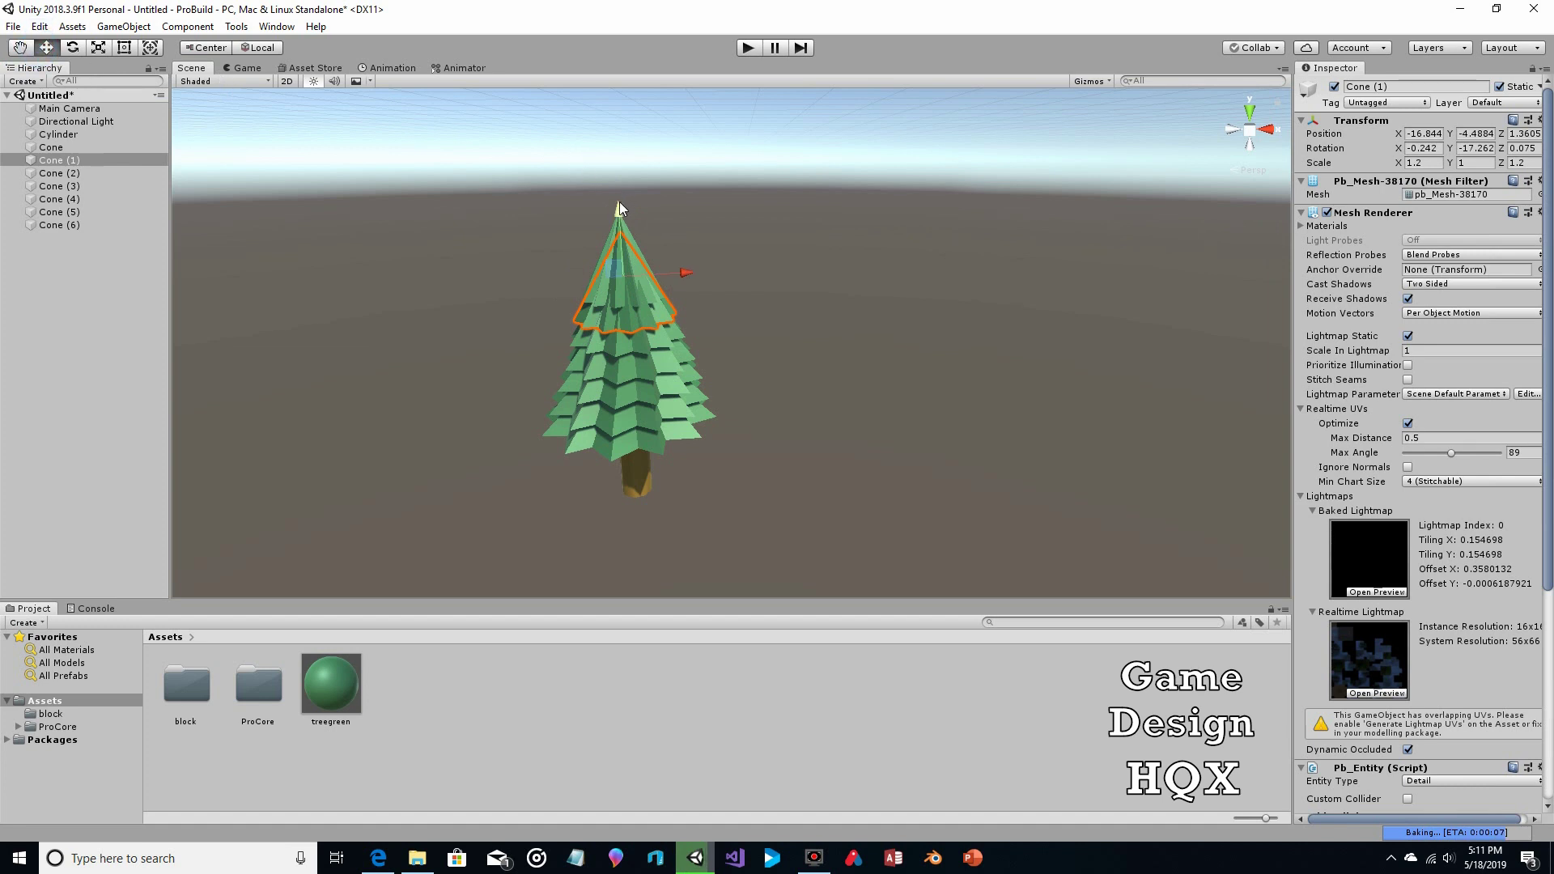
{"action": "left_click", "coordinate": [51, 147]}
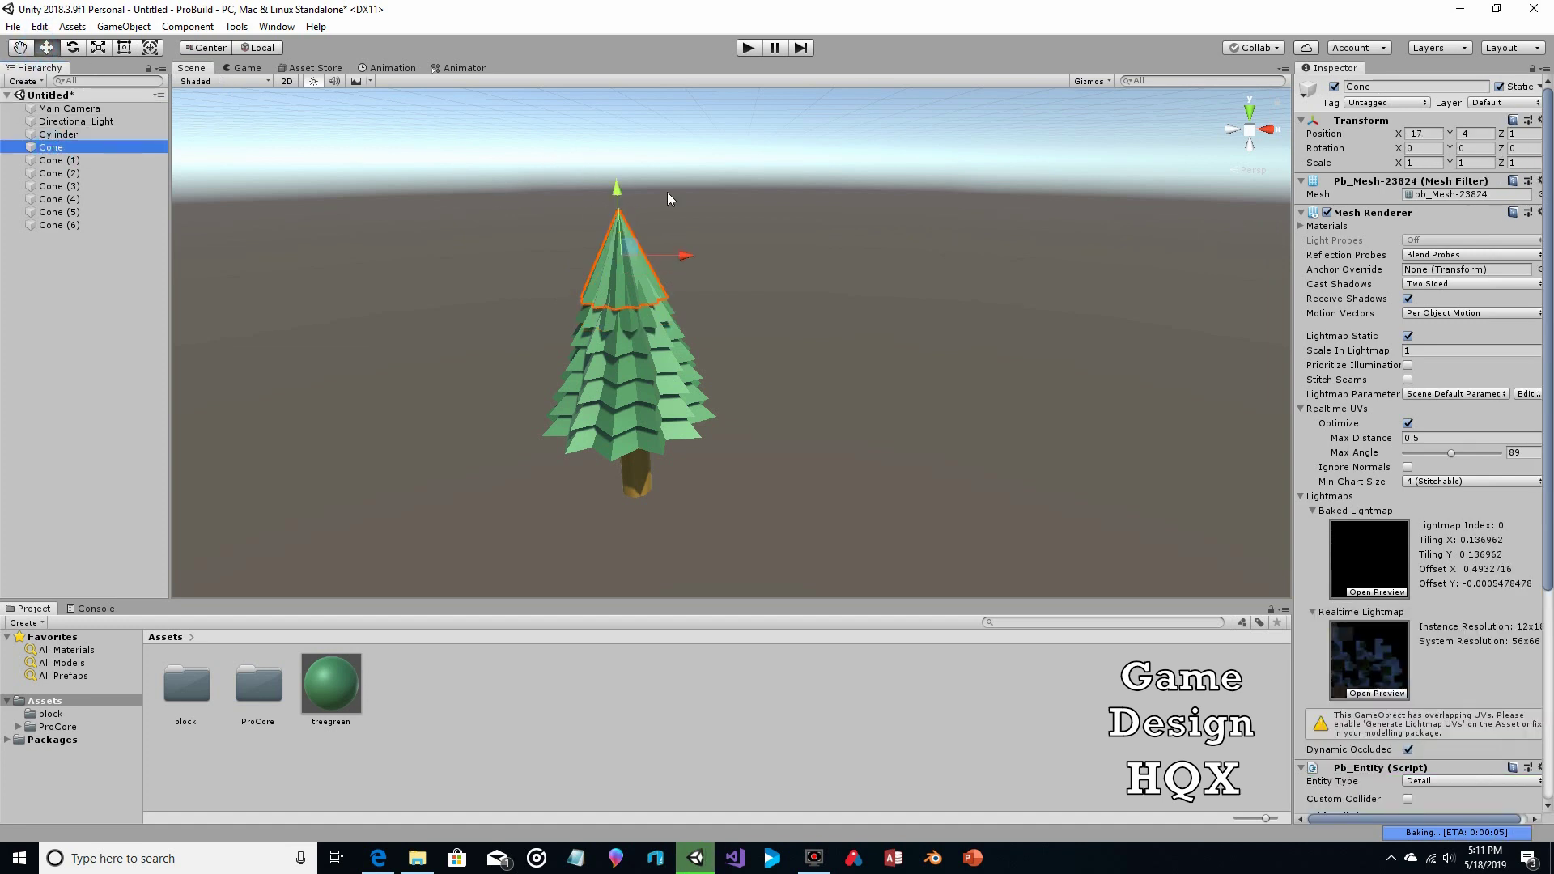
{"action": "left_click_drag", "start_coordinate": [615, 184], "coordinate": [615, 180]}
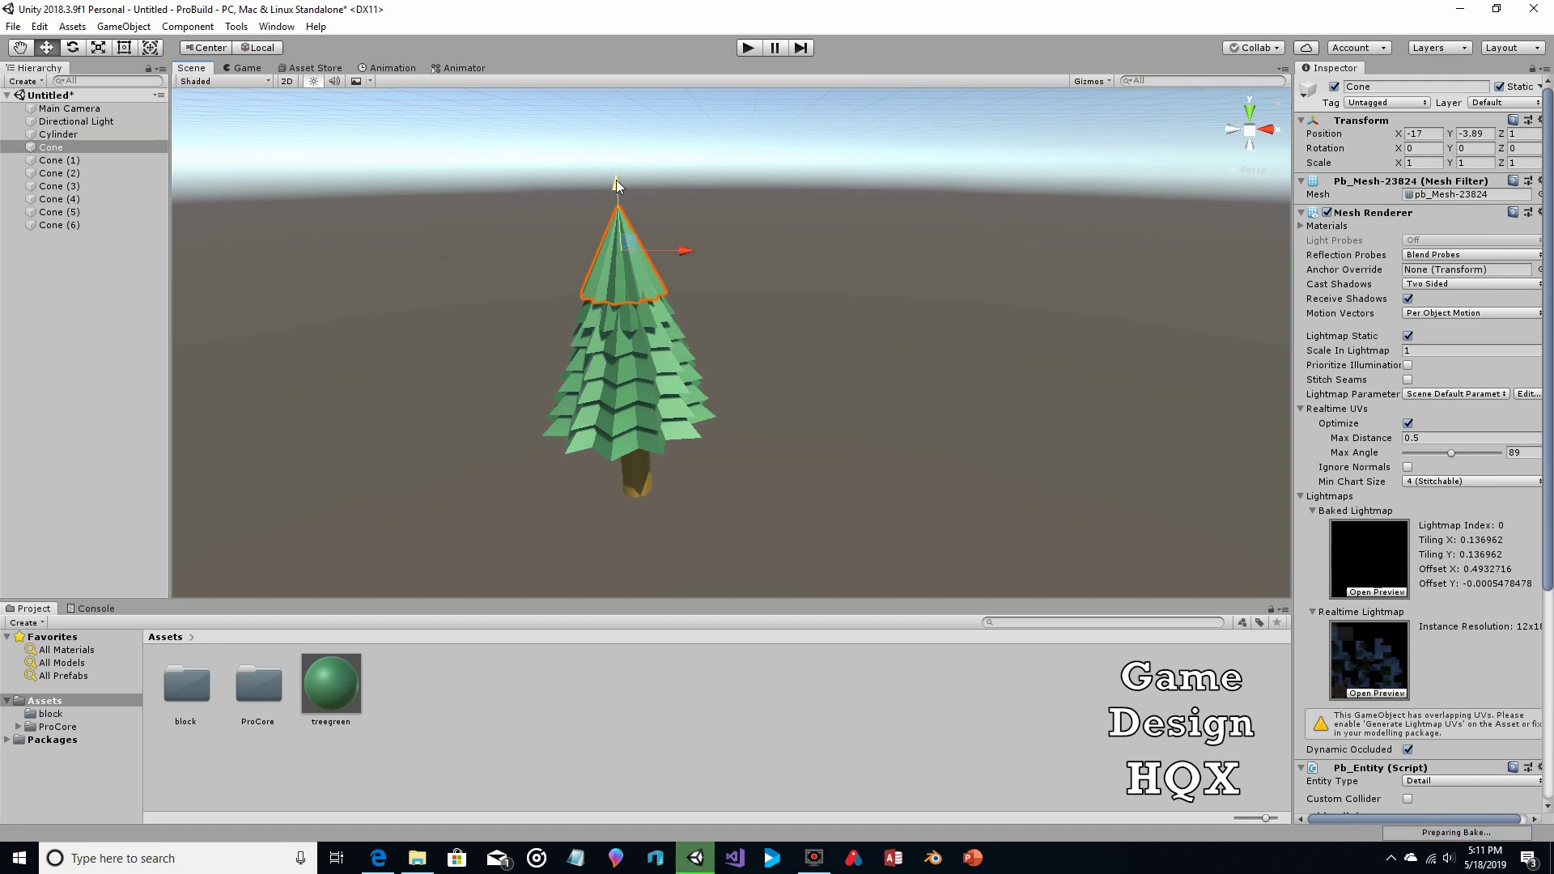
{"action": "left_click", "coordinate": [636, 455]}
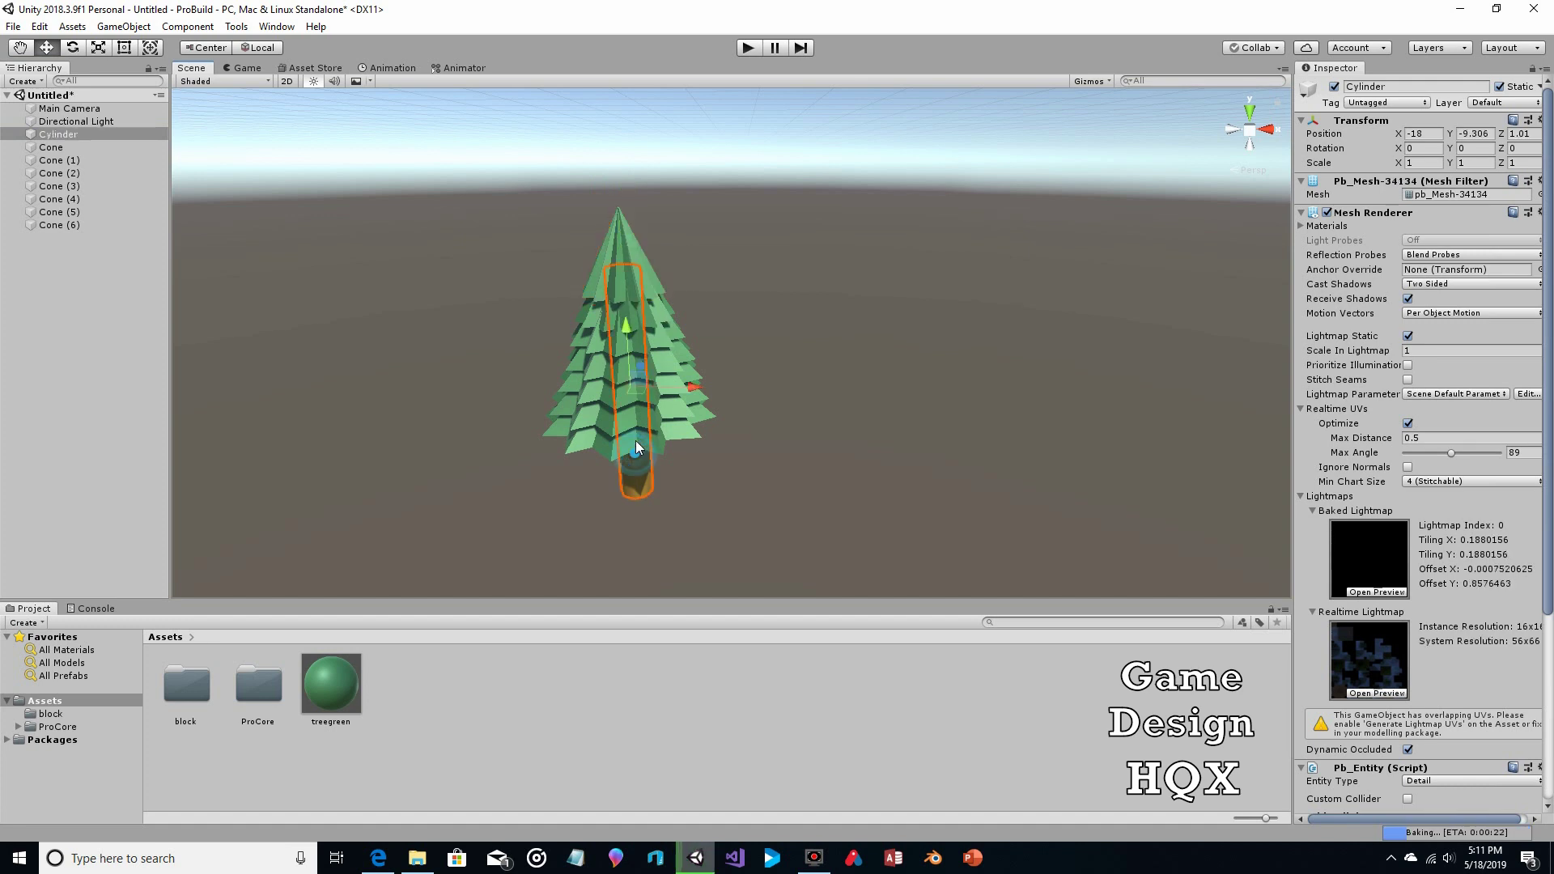
{"action": "left_click", "coordinate": [690, 436]}
{"action": "left_click_drag", "start_coordinate": [625, 319], "coordinate": [548, 380]}
Lower Cone (4) to about Y -6.17 and Cone (2) to about Y -5.13.
{"action": "left_click", "coordinate": [558, 407]}
{"action": "left_click", "coordinate": [566, 381]}
{"action": "left_click_drag", "start_coordinate": [629, 320], "coordinate": [623, 366]}
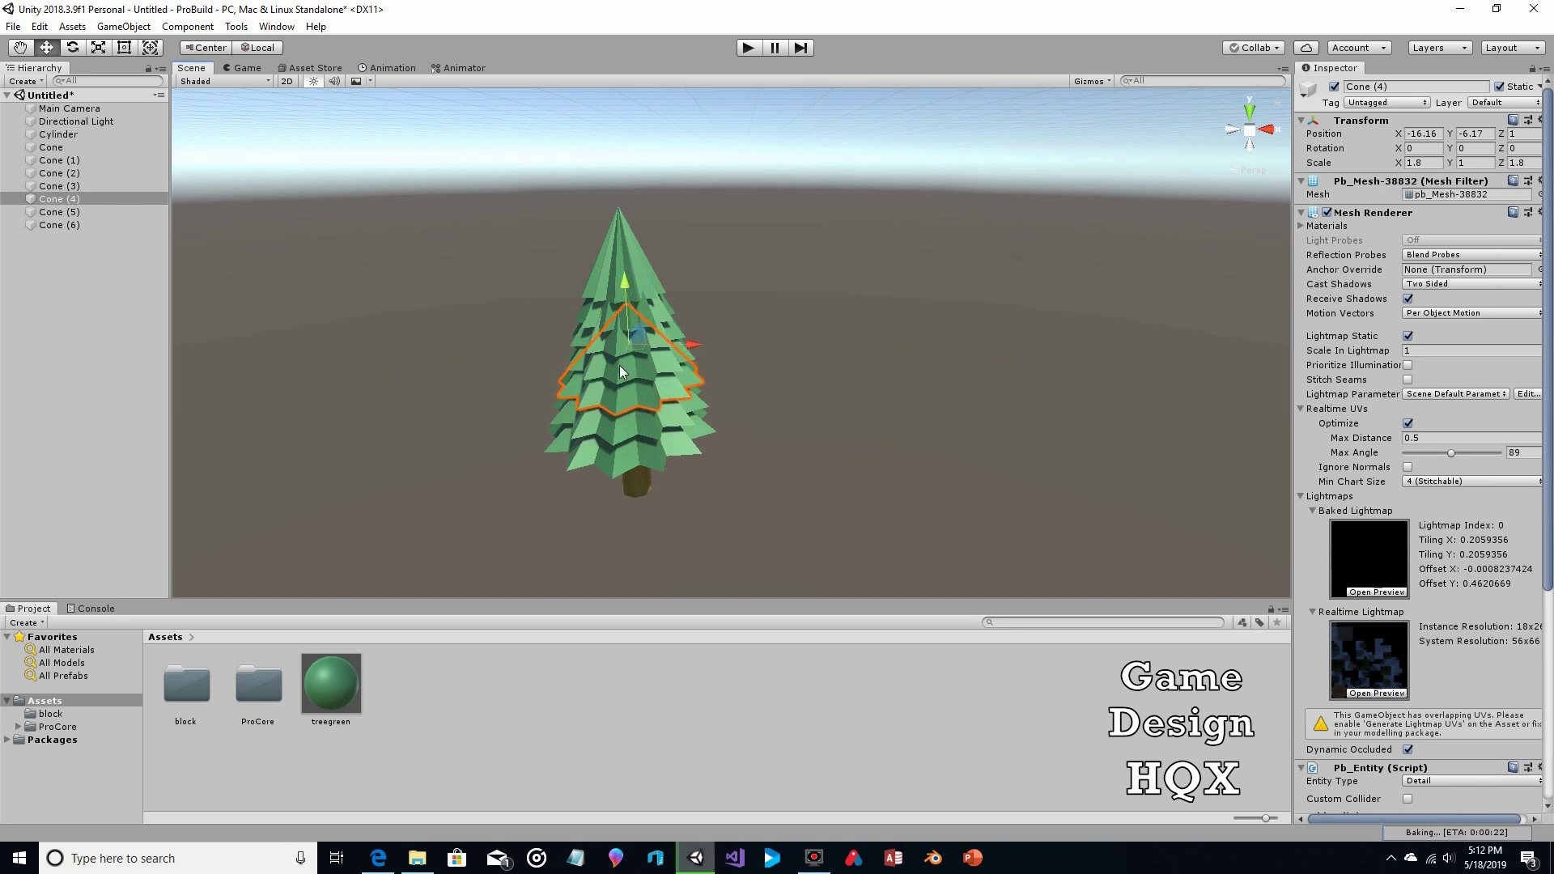
{"action": "left_click", "coordinate": [575, 344]}
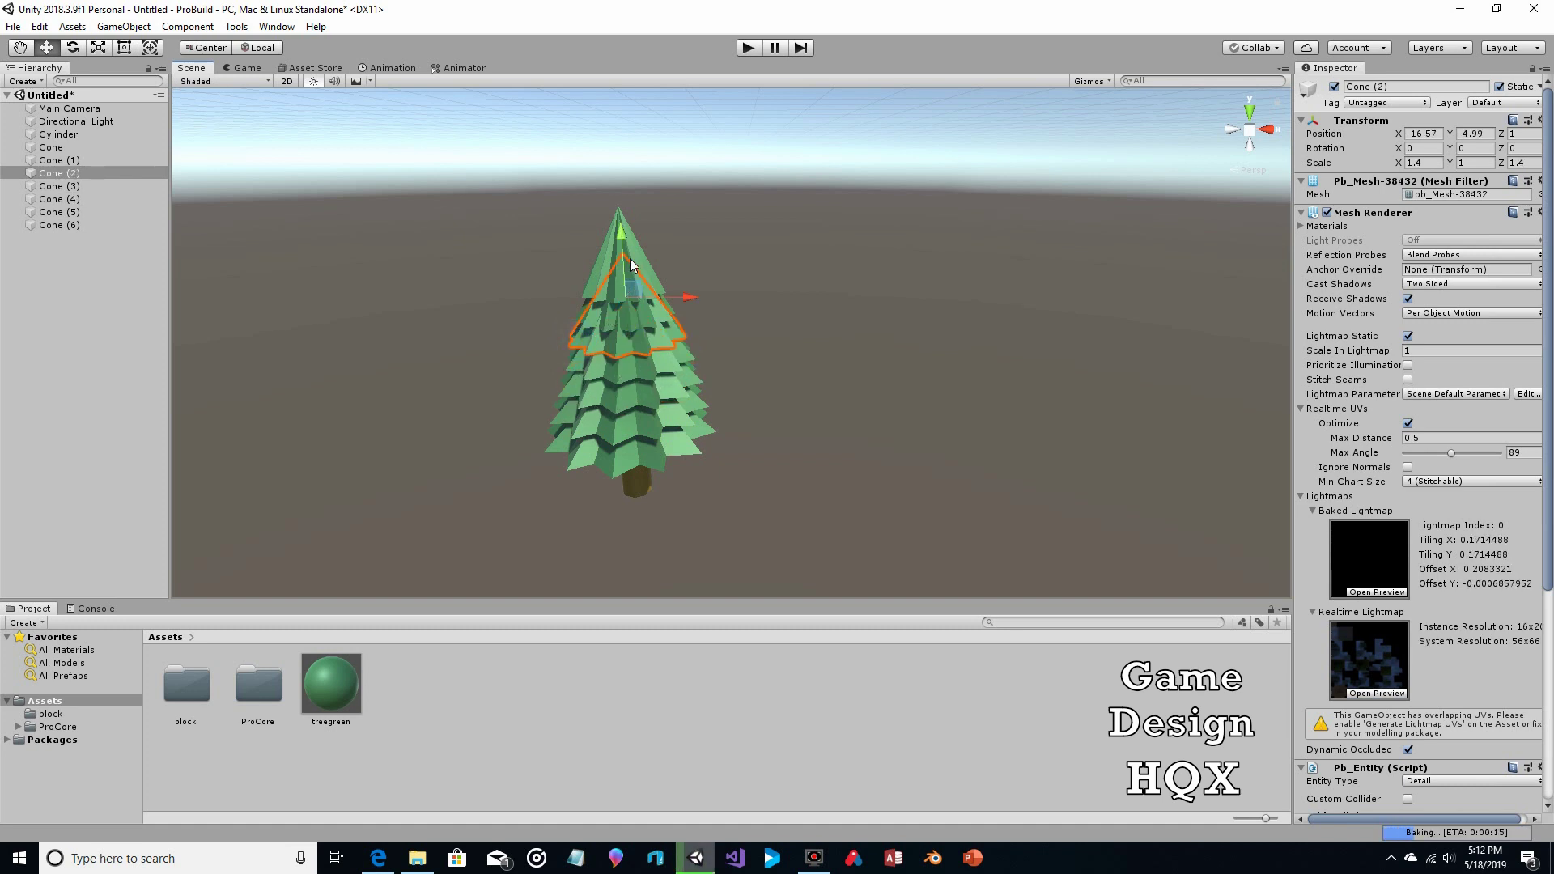
{"action": "left_click_drag", "start_coordinate": [620, 236], "coordinate": [620, 243]}
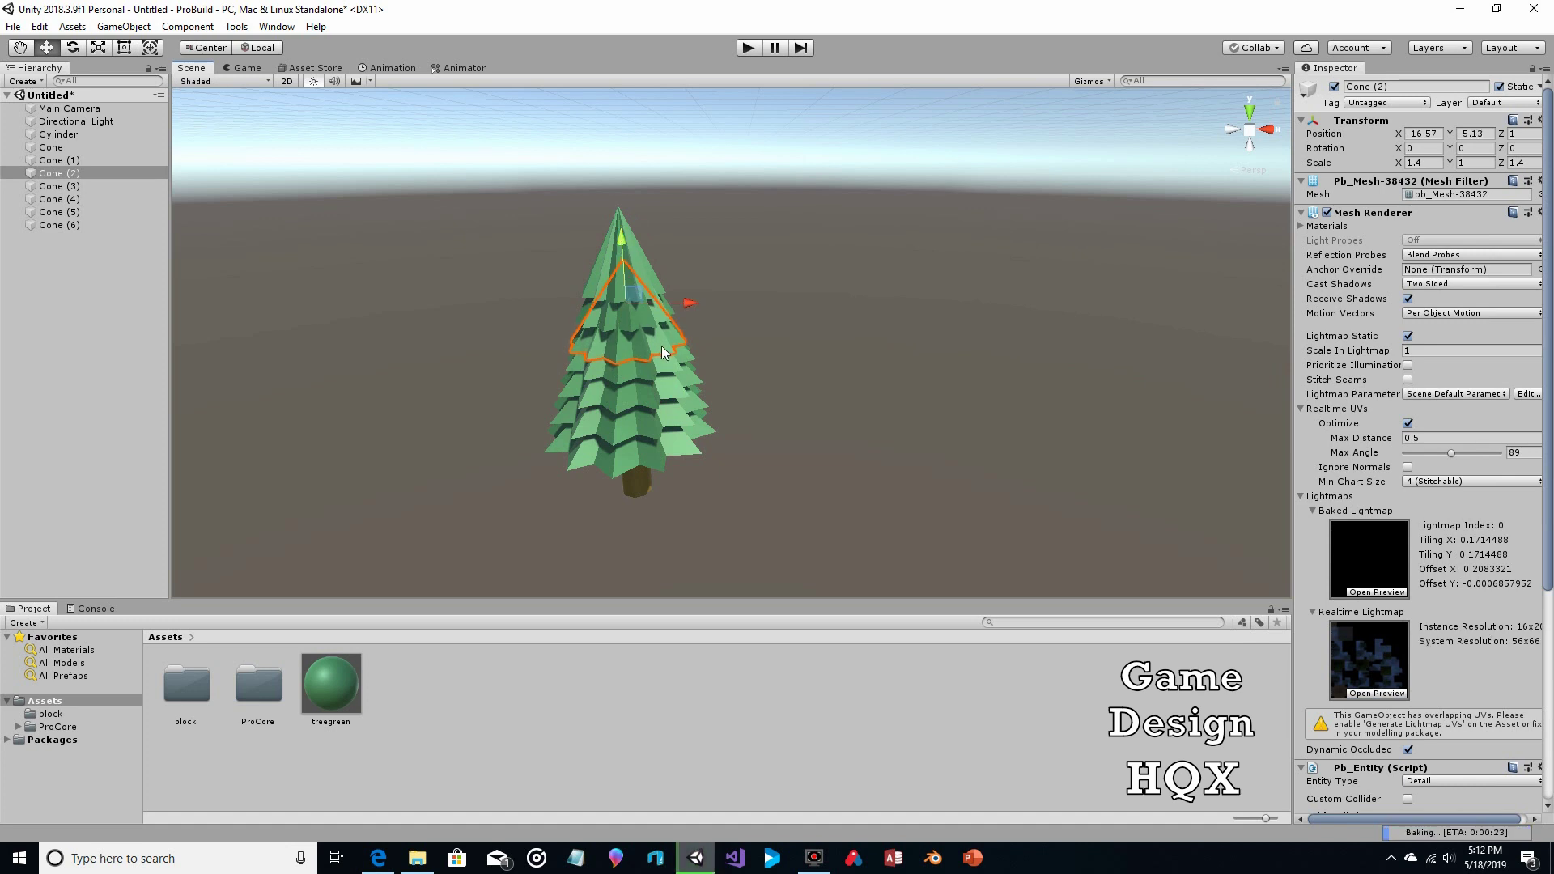
Twist Cone (3) about 15 degrees around its vertical axis.
{"action": "left_click", "coordinate": [639, 377]}
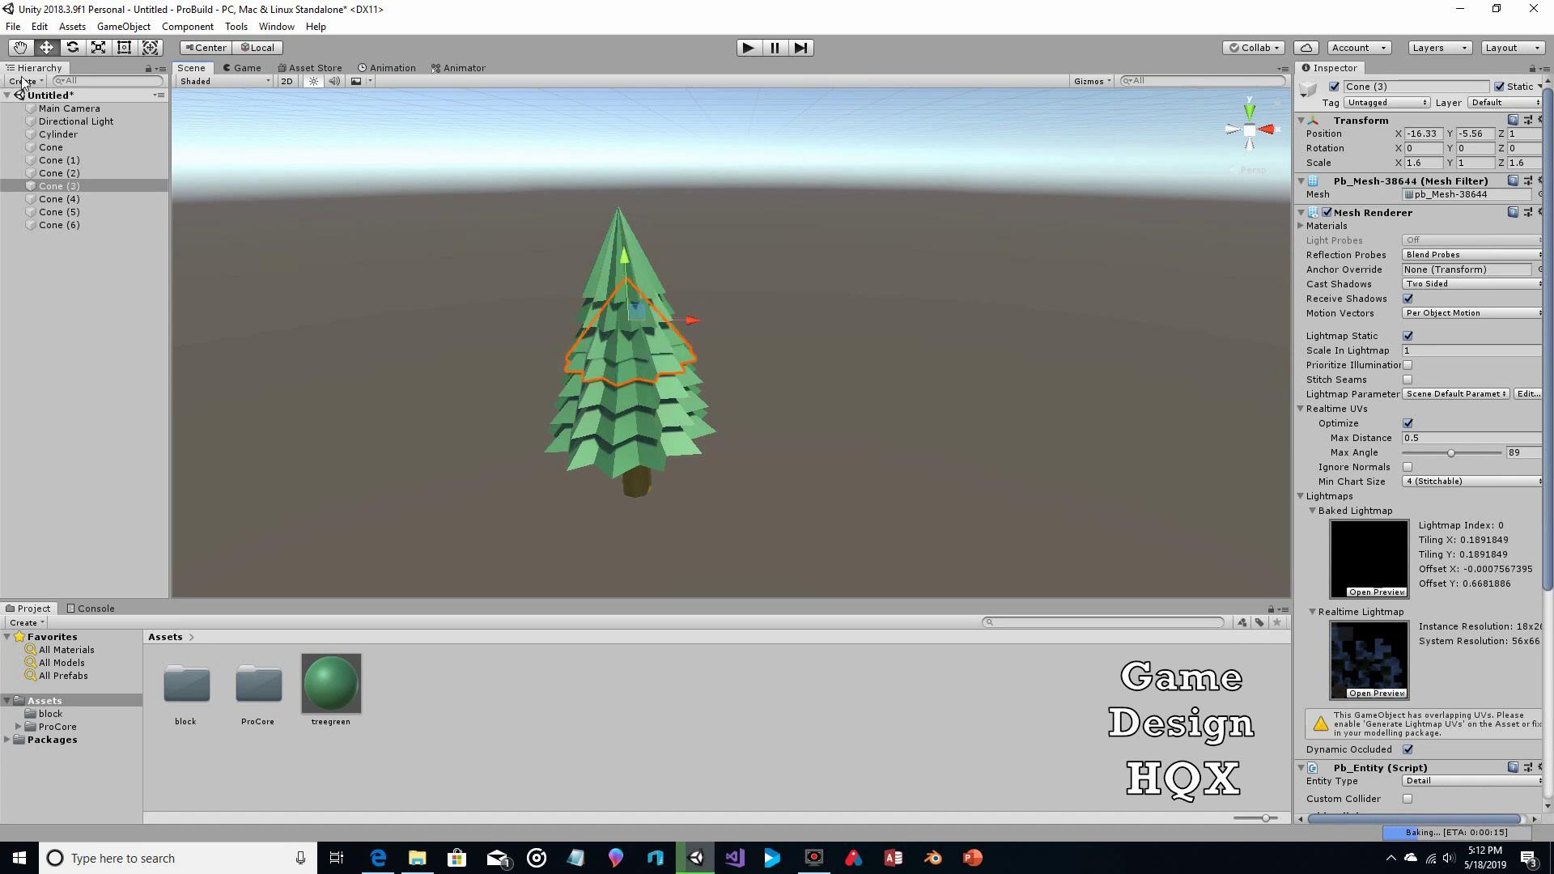
{"action": "left_click", "coordinate": [81, 46]}
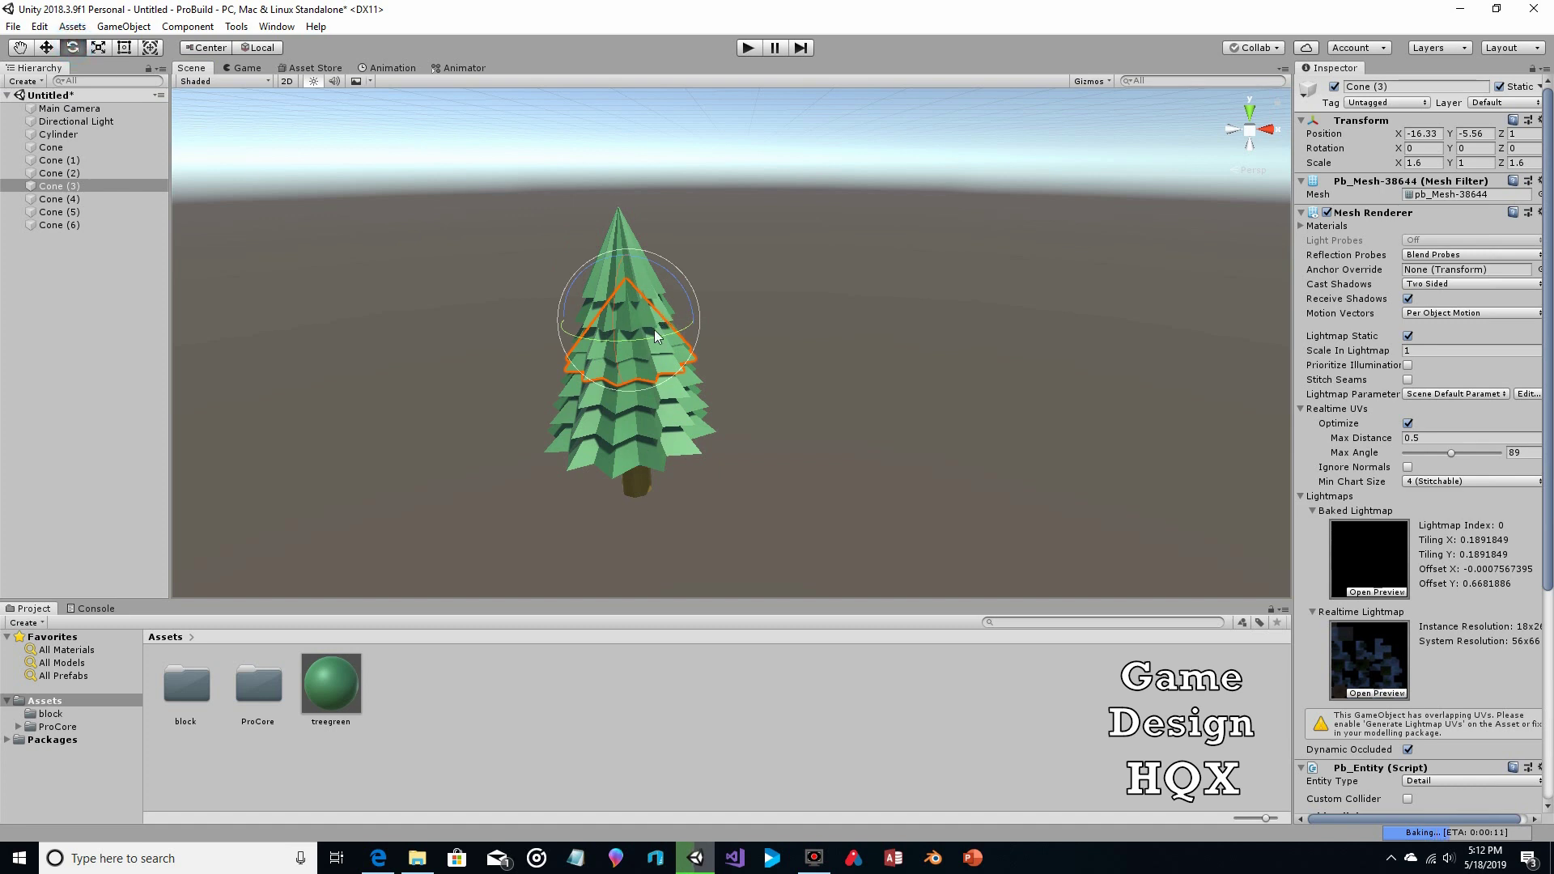
{"action": "left_click_drag", "start_coordinate": [654, 330], "coordinate": [623, 331]}
Lower Cone (5) and Cone (3) slightly along Y.
{"action": "left_click", "coordinate": [46, 47]}
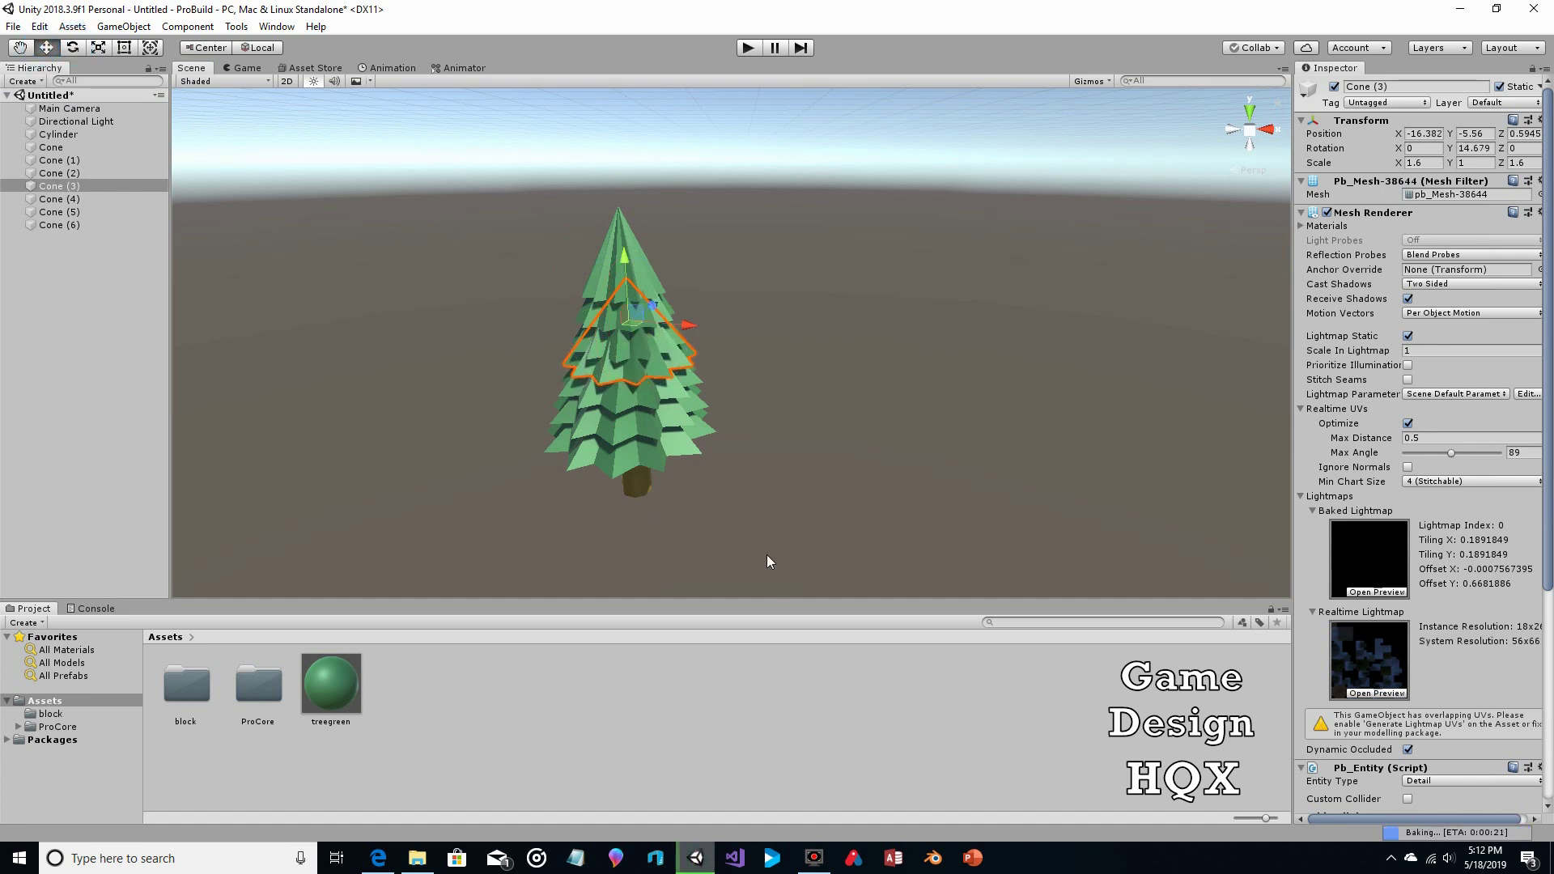
{"action": "left_click", "coordinate": [624, 355]}
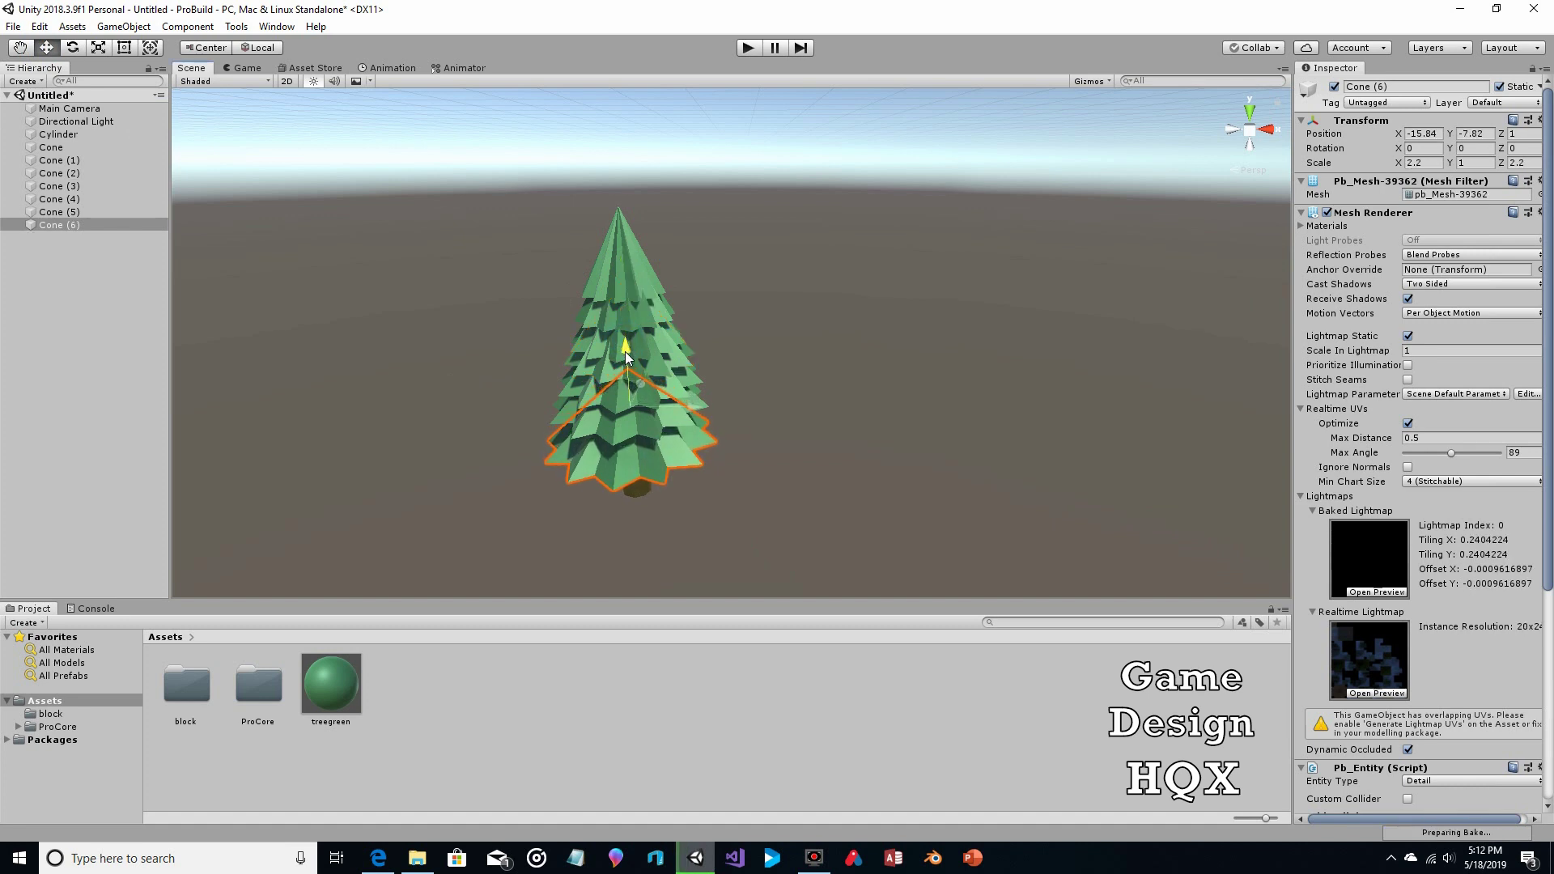
{"action": "left_click", "coordinate": [610, 353]}
{"action": "left_click_drag", "start_coordinate": [624, 311], "coordinate": [624, 318]}
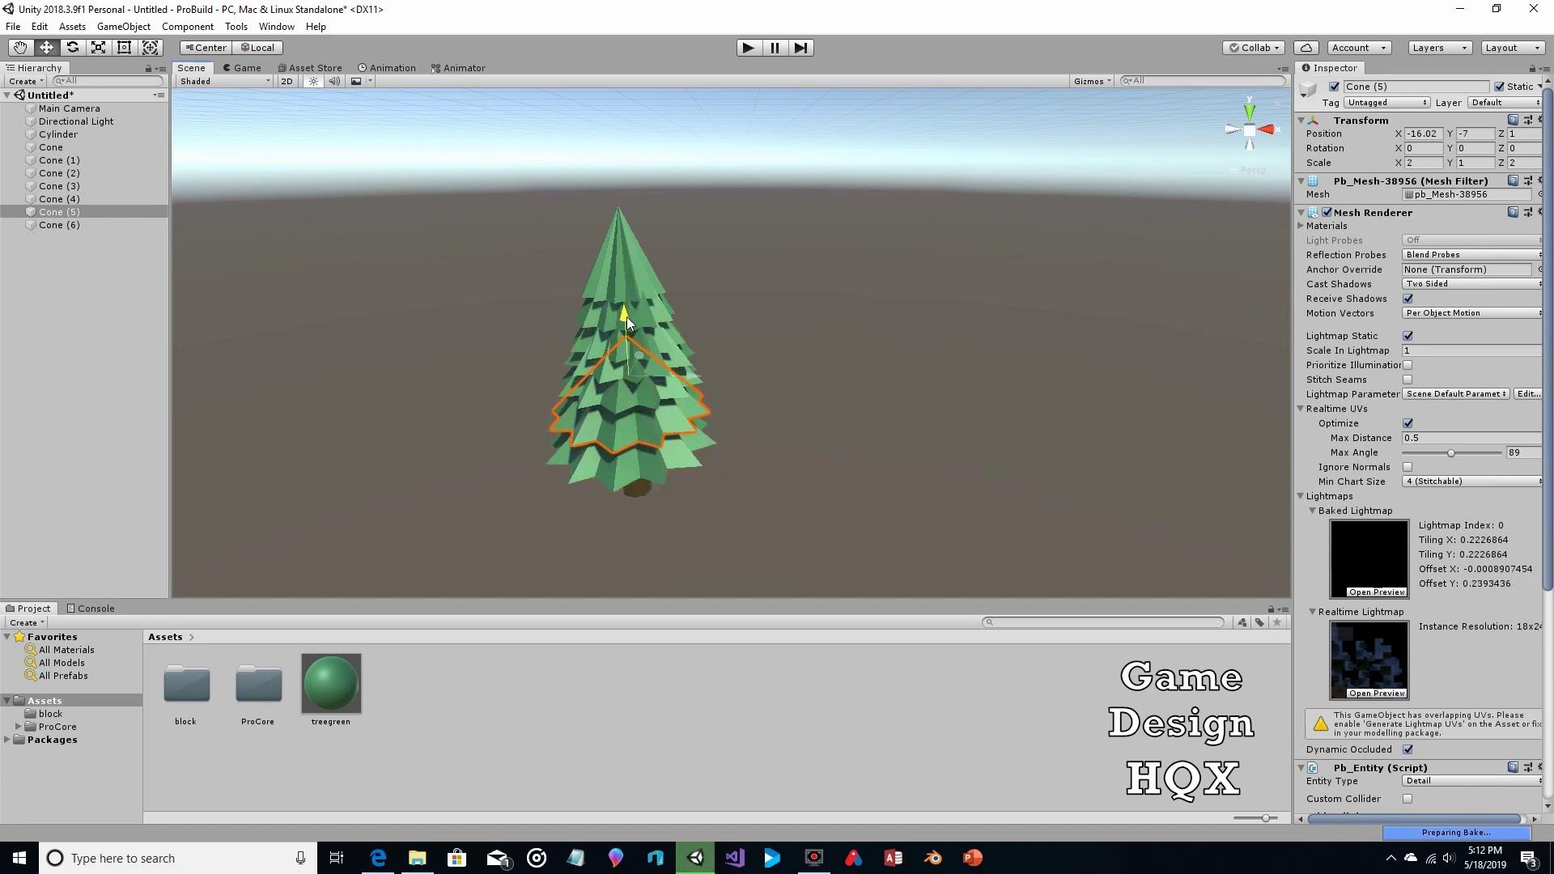
{"action": "left_click", "coordinate": [571, 386]}
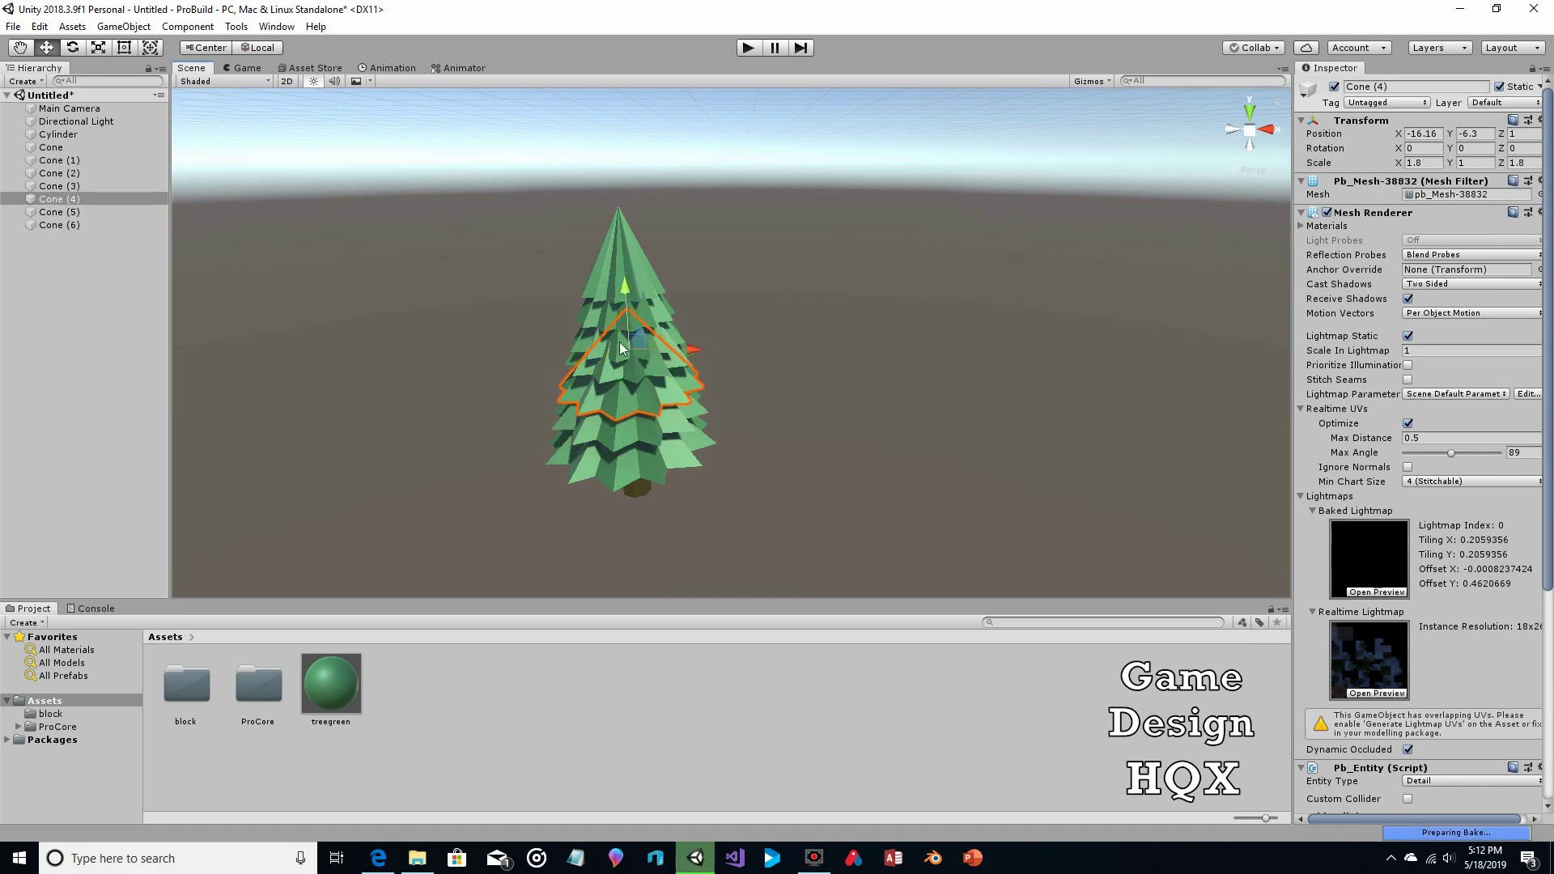
{"action": "left_click", "coordinate": [611, 377]}
{"action": "left_click_drag", "start_coordinate": [624, 271], "coordinate": [625, 277]}
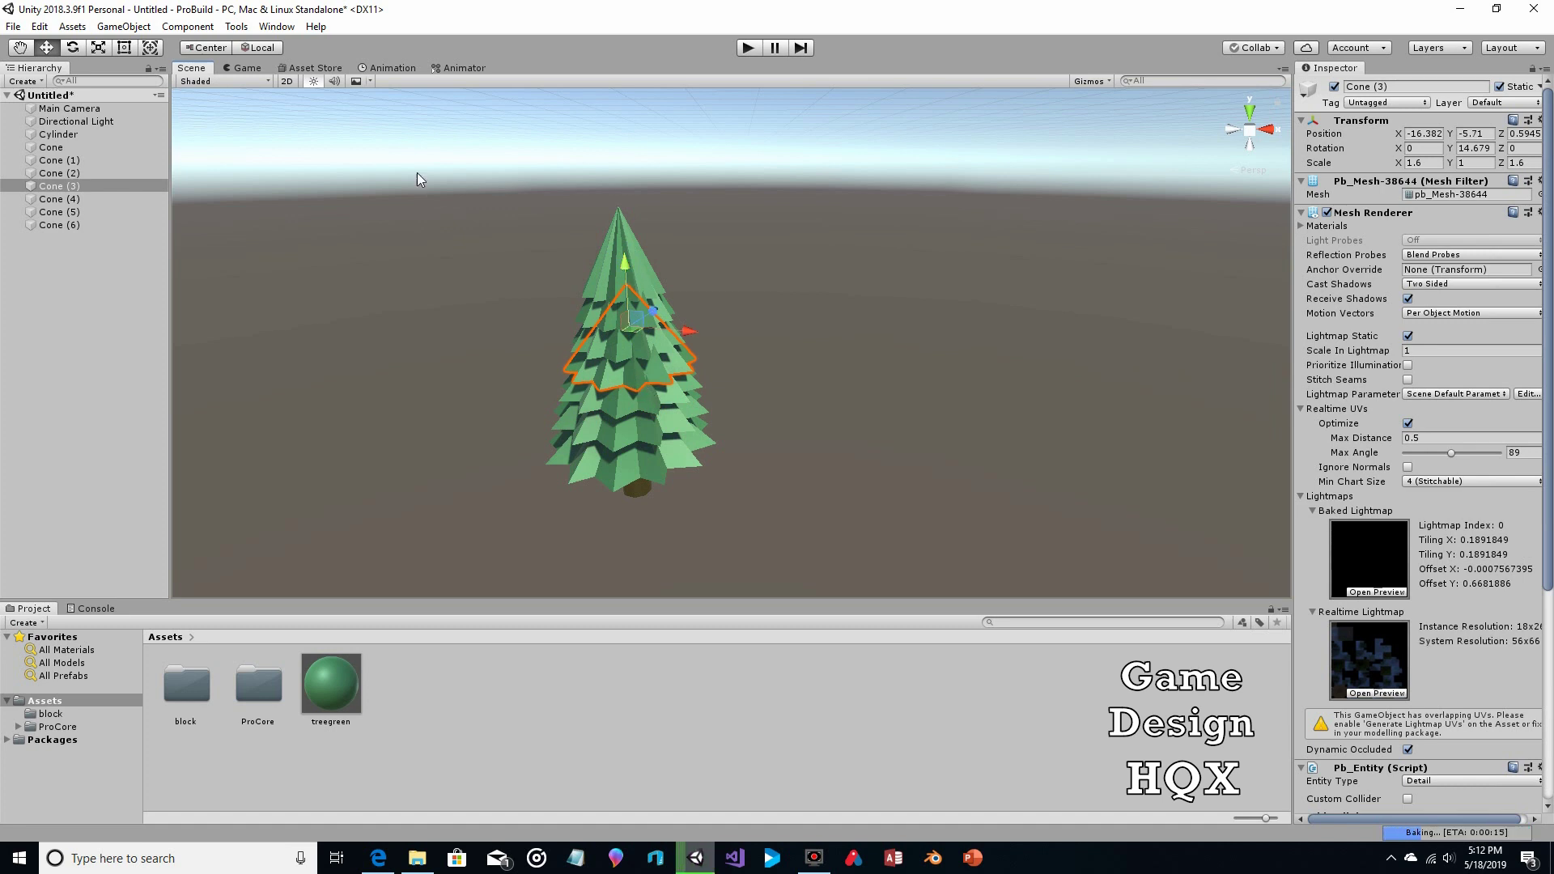
Twist Cone (5) and the top cone slightly around vertical, then run the scene in Play mode.
{"action": "left_click", "coordinate": [616, 443]}
{"action": "left_click", "coordinate": [72, 47]}
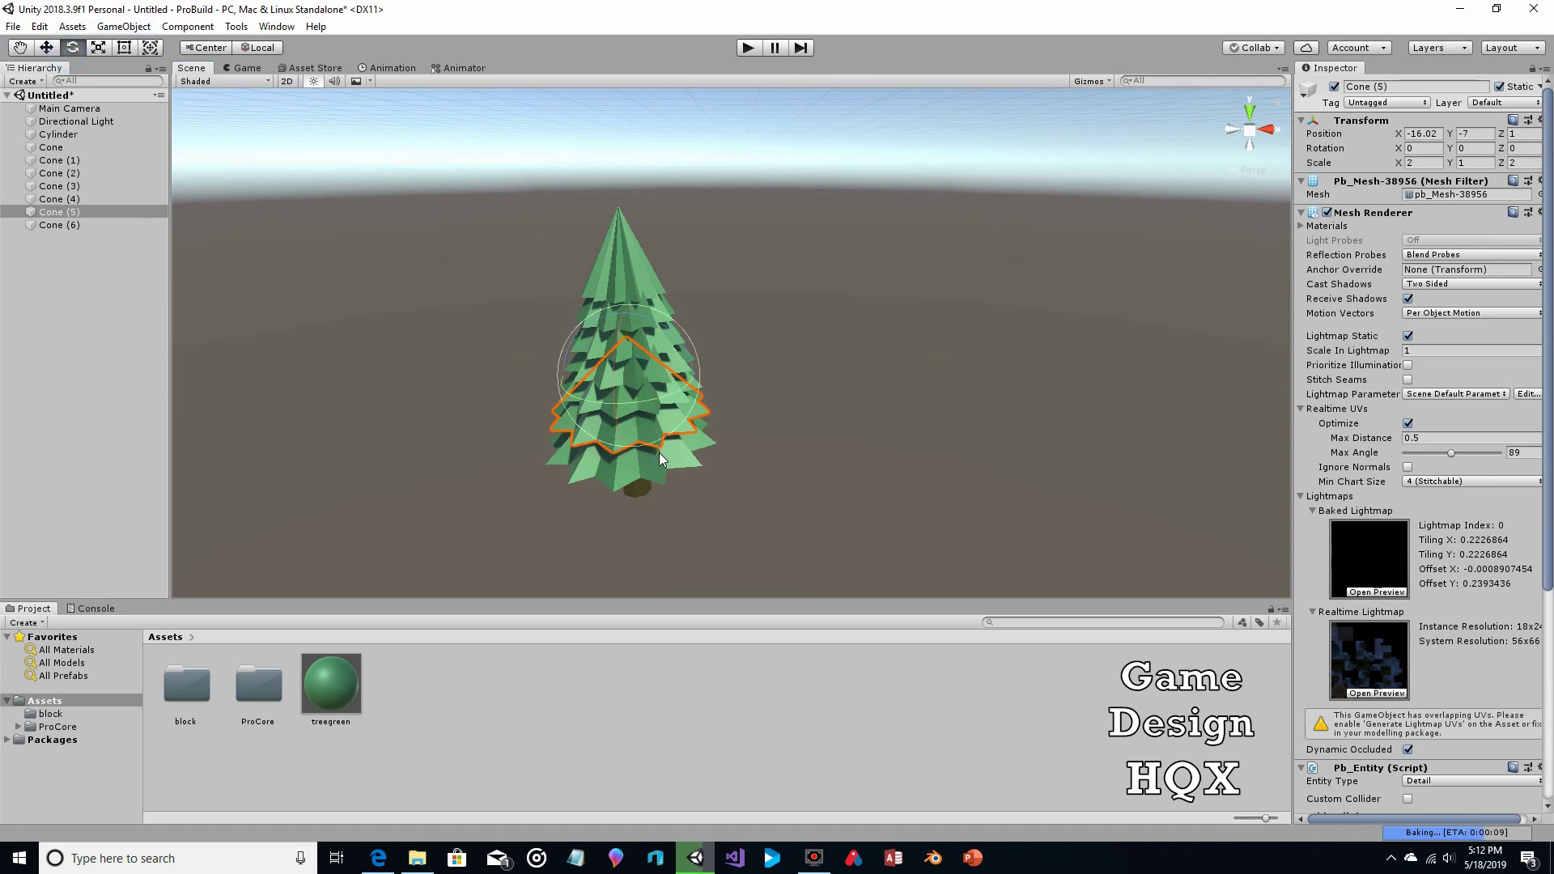
{"action": "left_click_drag", "start_coordinate": [634, 400], "coordinate": [657, 401]}
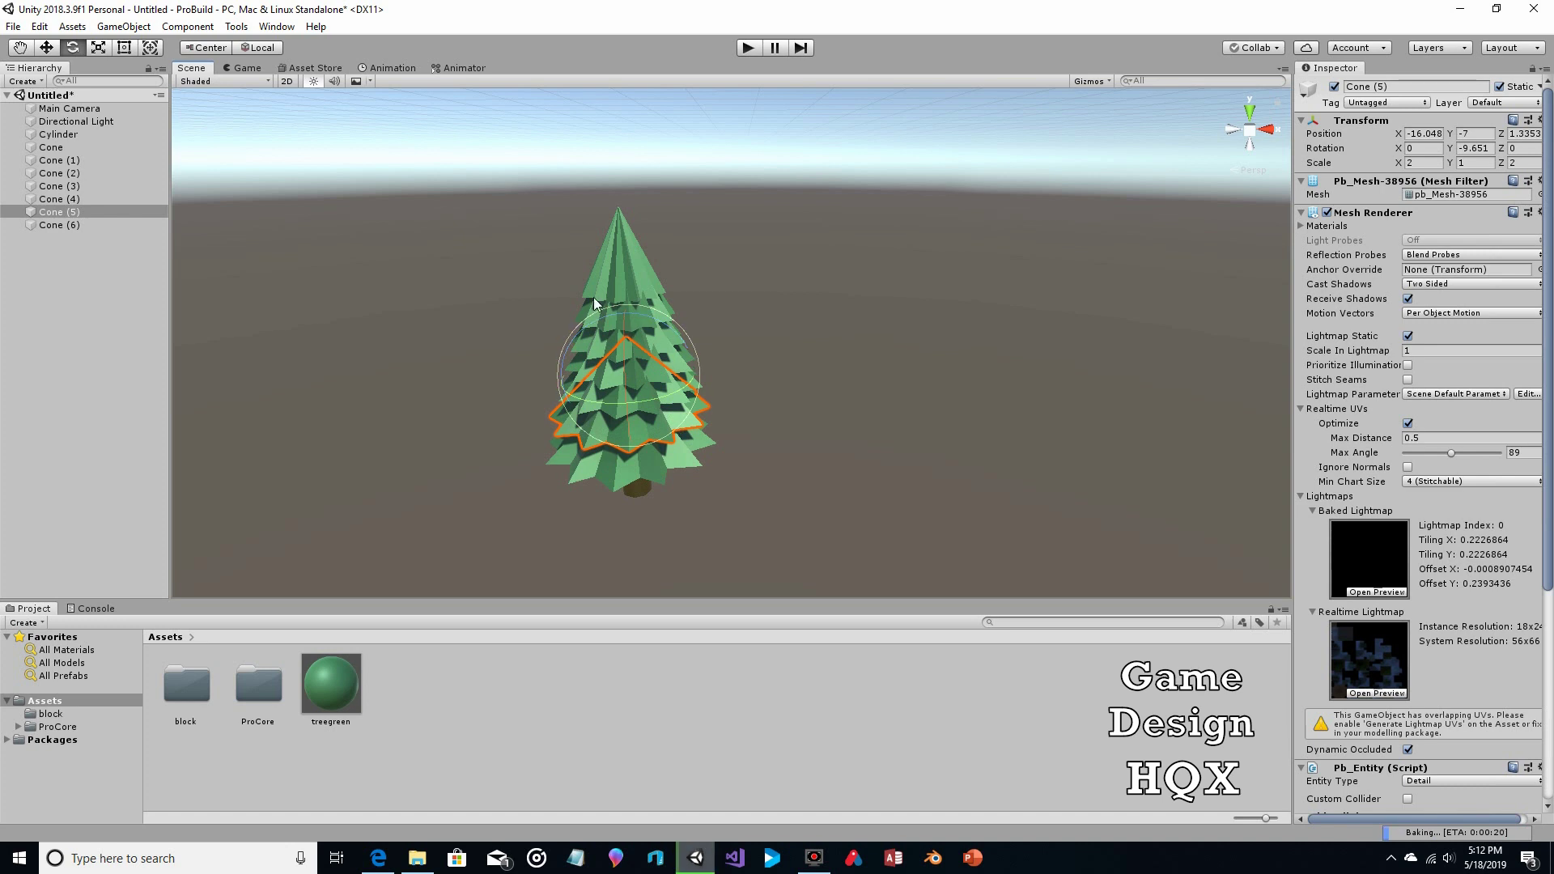
{"action": "left_click", "coordinate": [634, 274]}
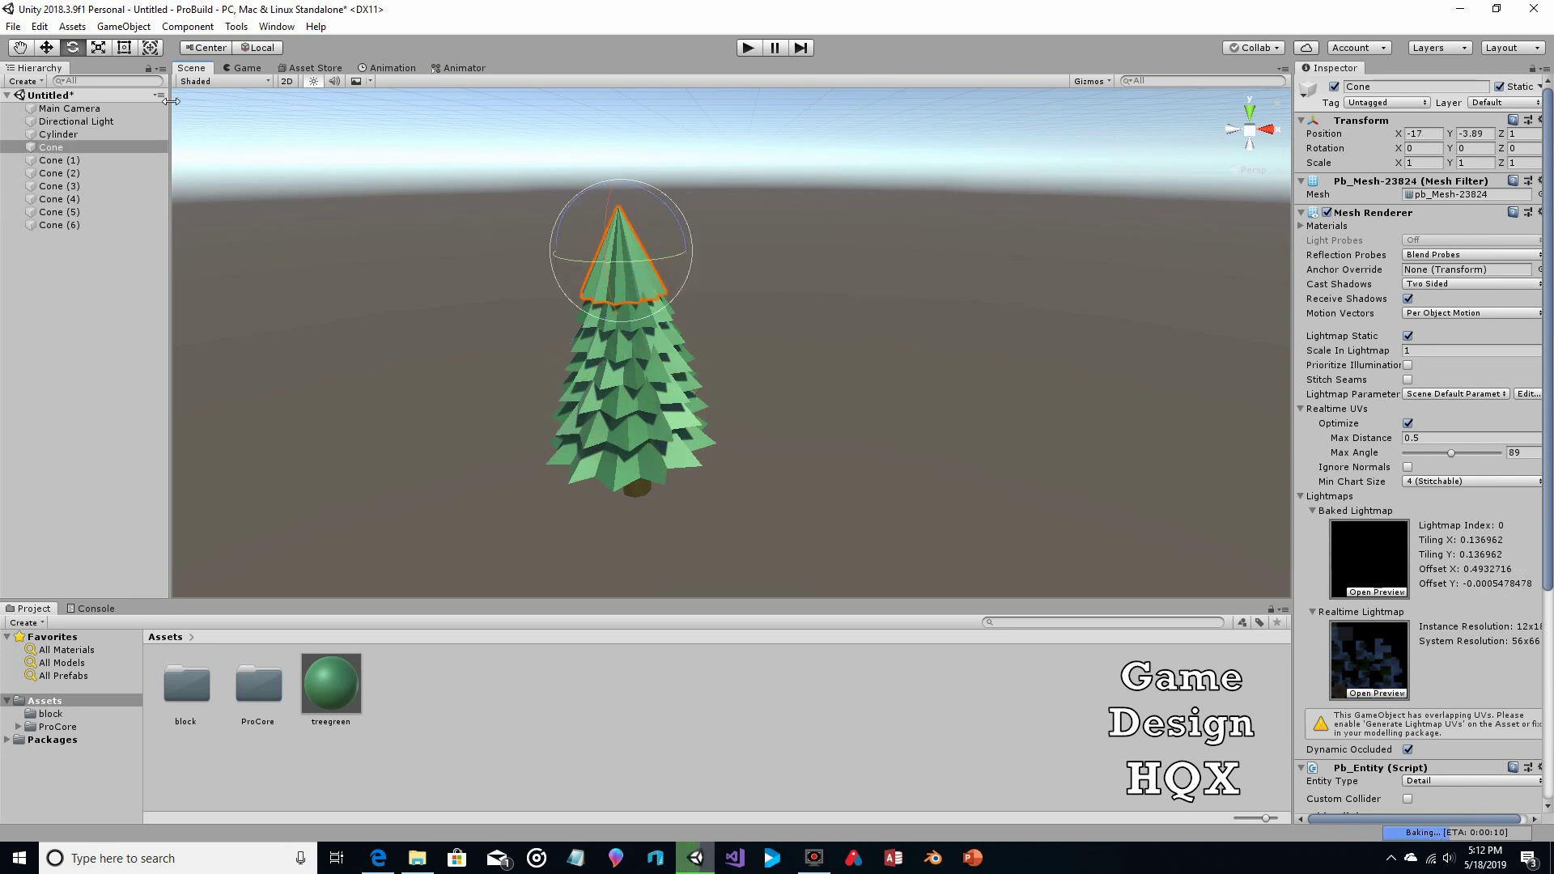
{"action": "left_click_drag", "start_coordinate": [623, 261], "coordinate": [637, 260]}
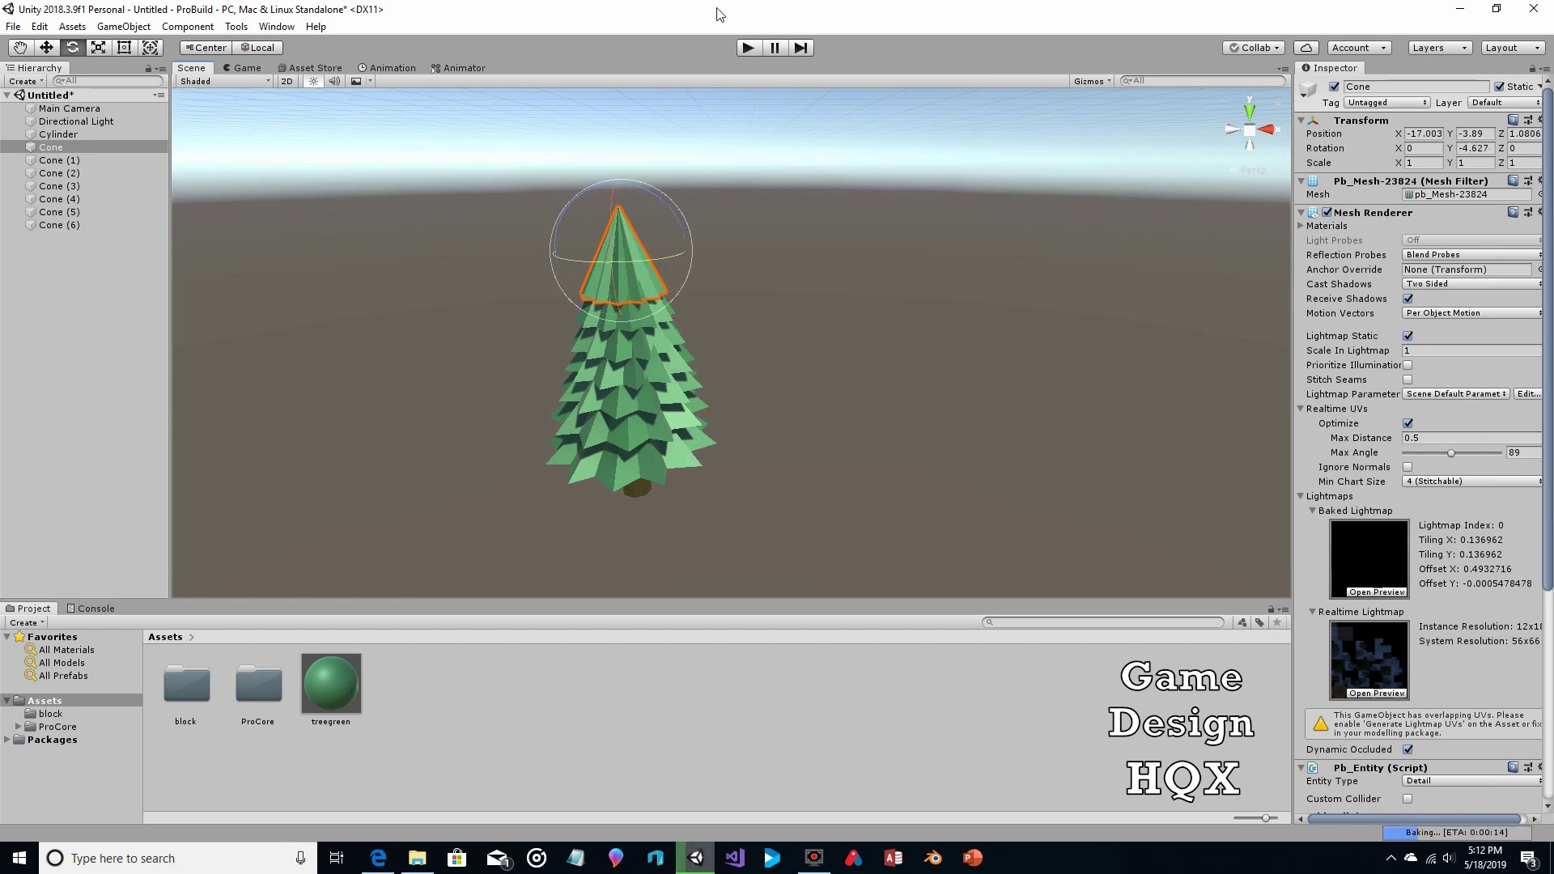
{"action": "left_click", "coordinate": [751, 50]}
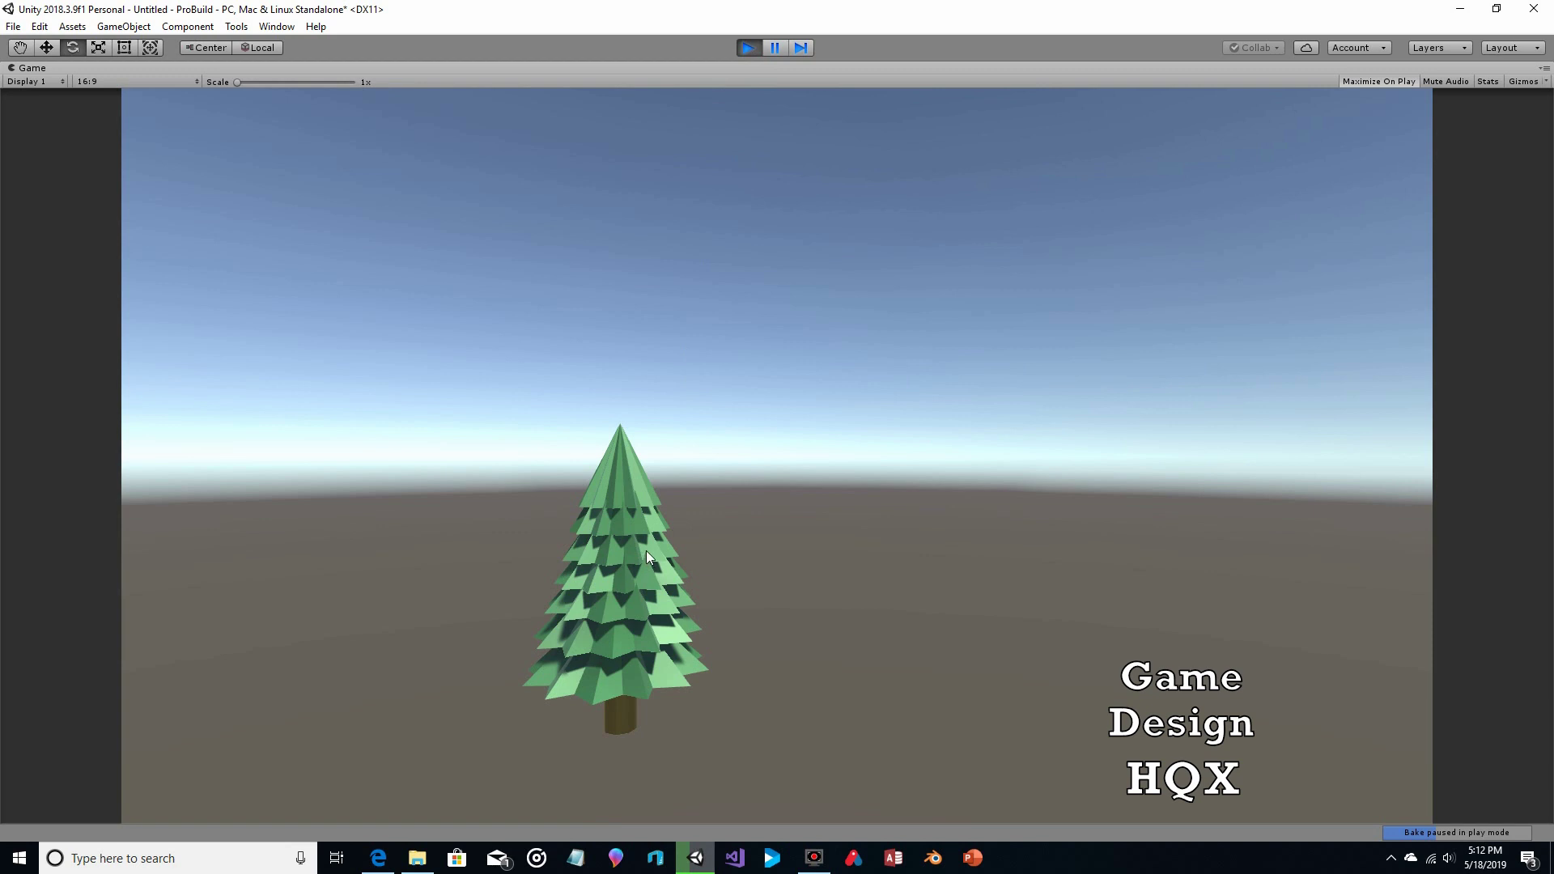
Exit Play mode to return to the Scene view with the finished pine tree.
{"action": "left_click", "coordinate": [749, 48]}
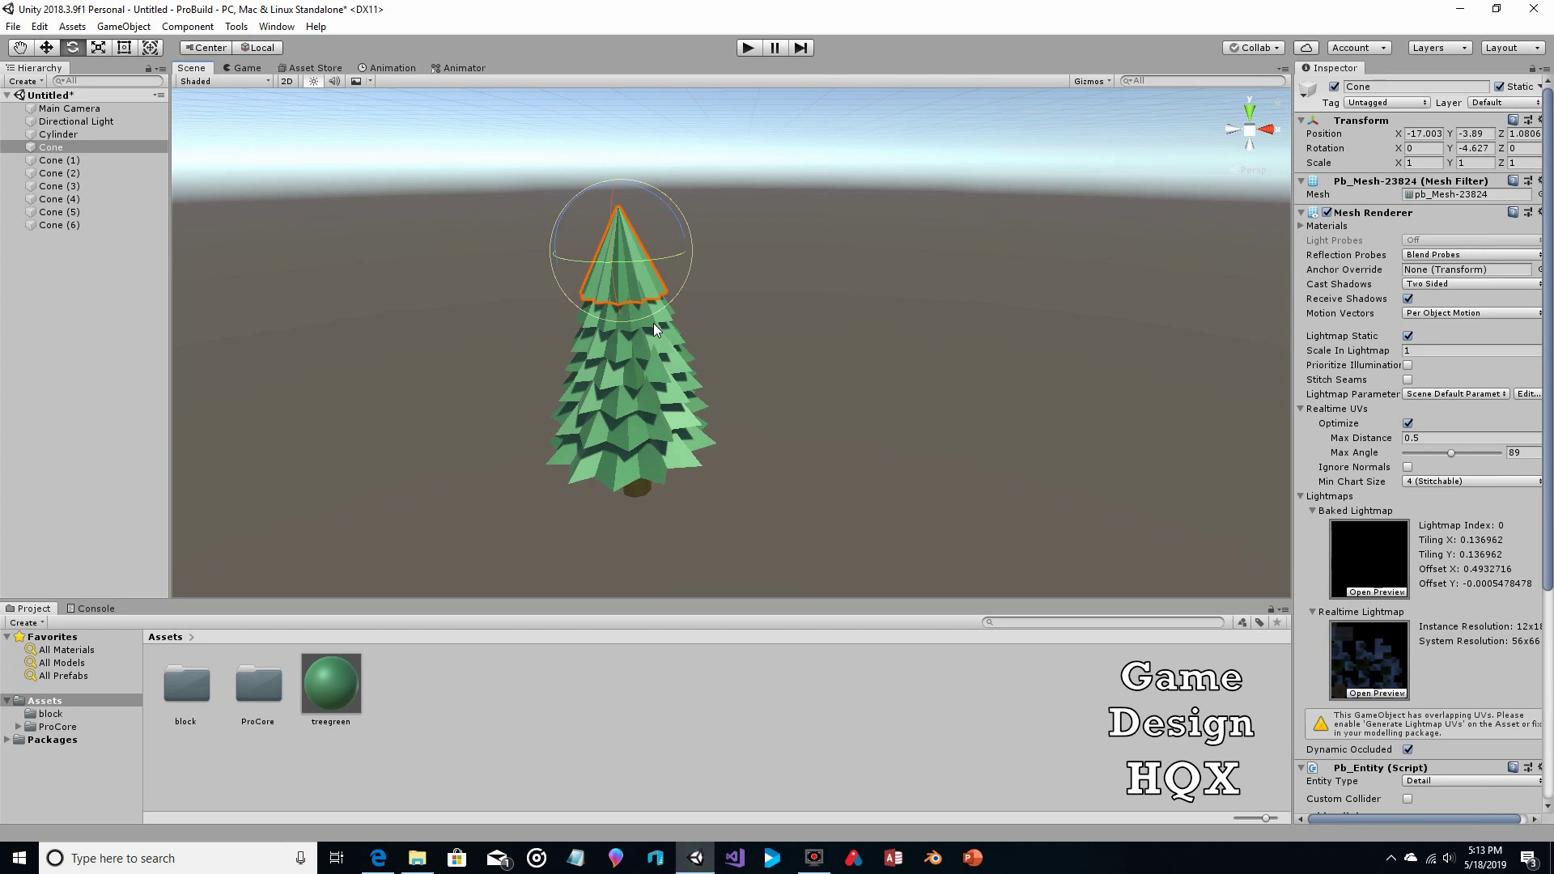
Nudge the top cone a little higher, to about Y -3.8.
{"action": "left_click", "coordinate": [669, 325]}
{"action": "key", "text": "w"}
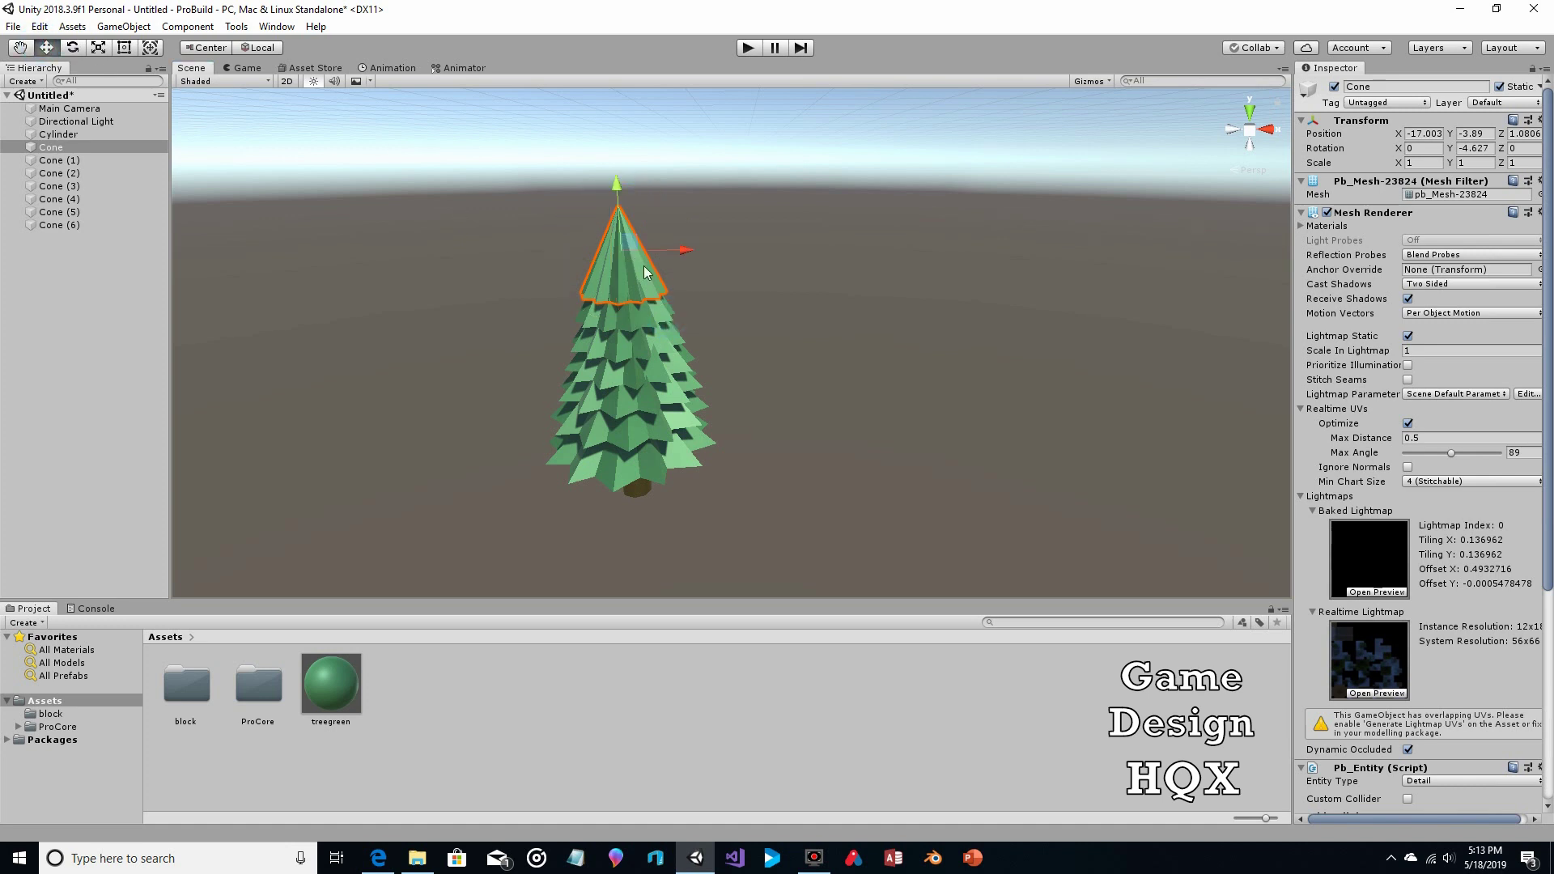
{"action": "left_click_drag", "start_coordinate": [615, 182], "coordinate": [617, 178]}
{"action": "left_click", "coordinate": [645, 322]}
Drop Cone (4) slightly lower on the tree.
{"action": "left_click", "coordinate": [620, 207]}
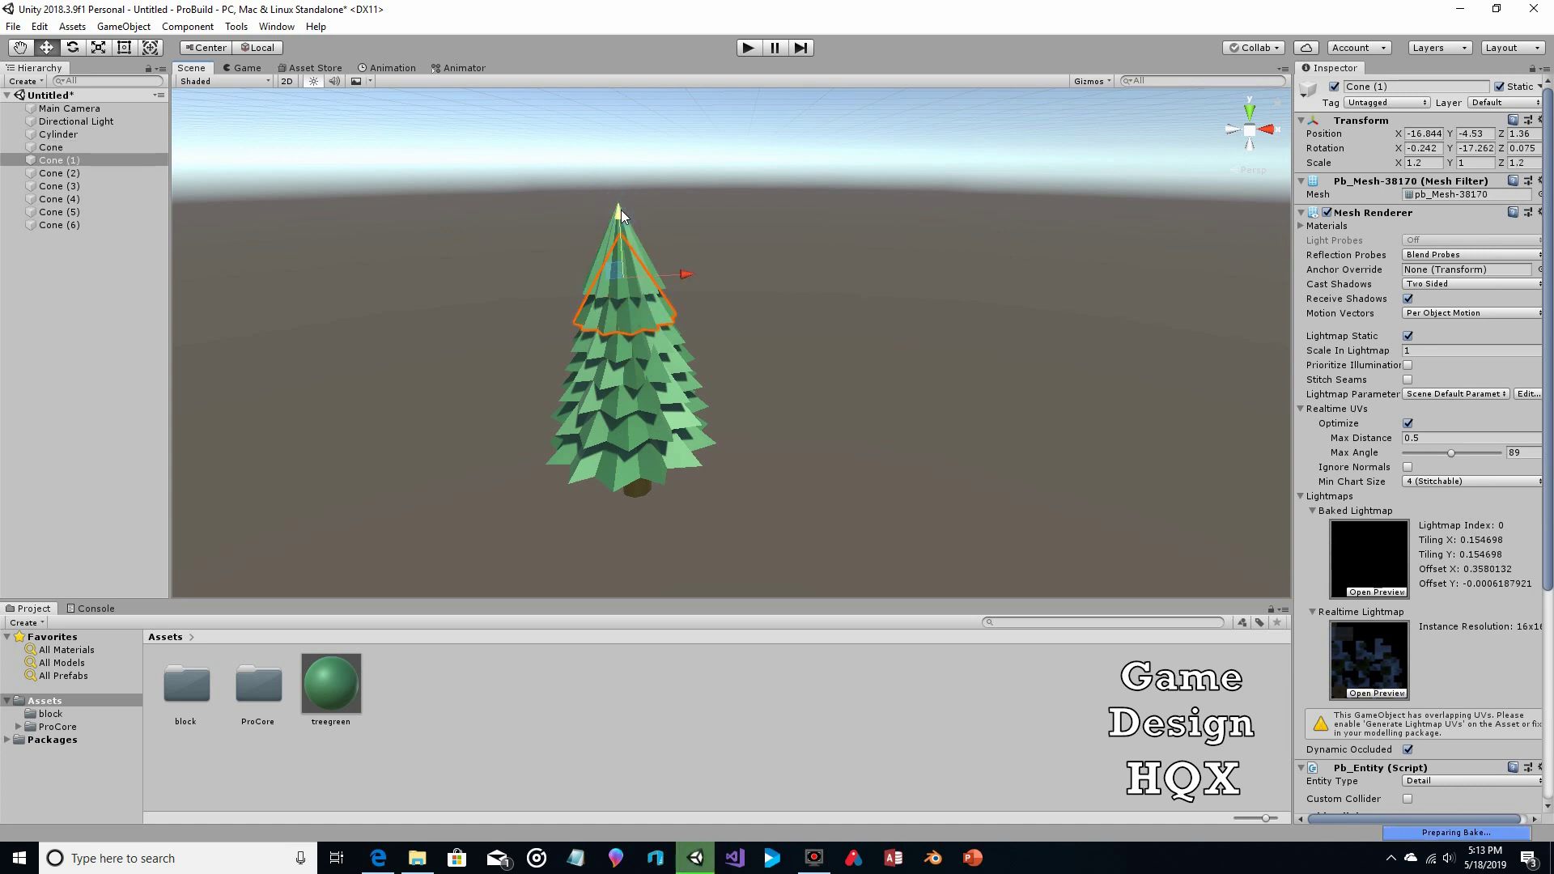
{"action": "left_click", "coordinate": [659, 362]}
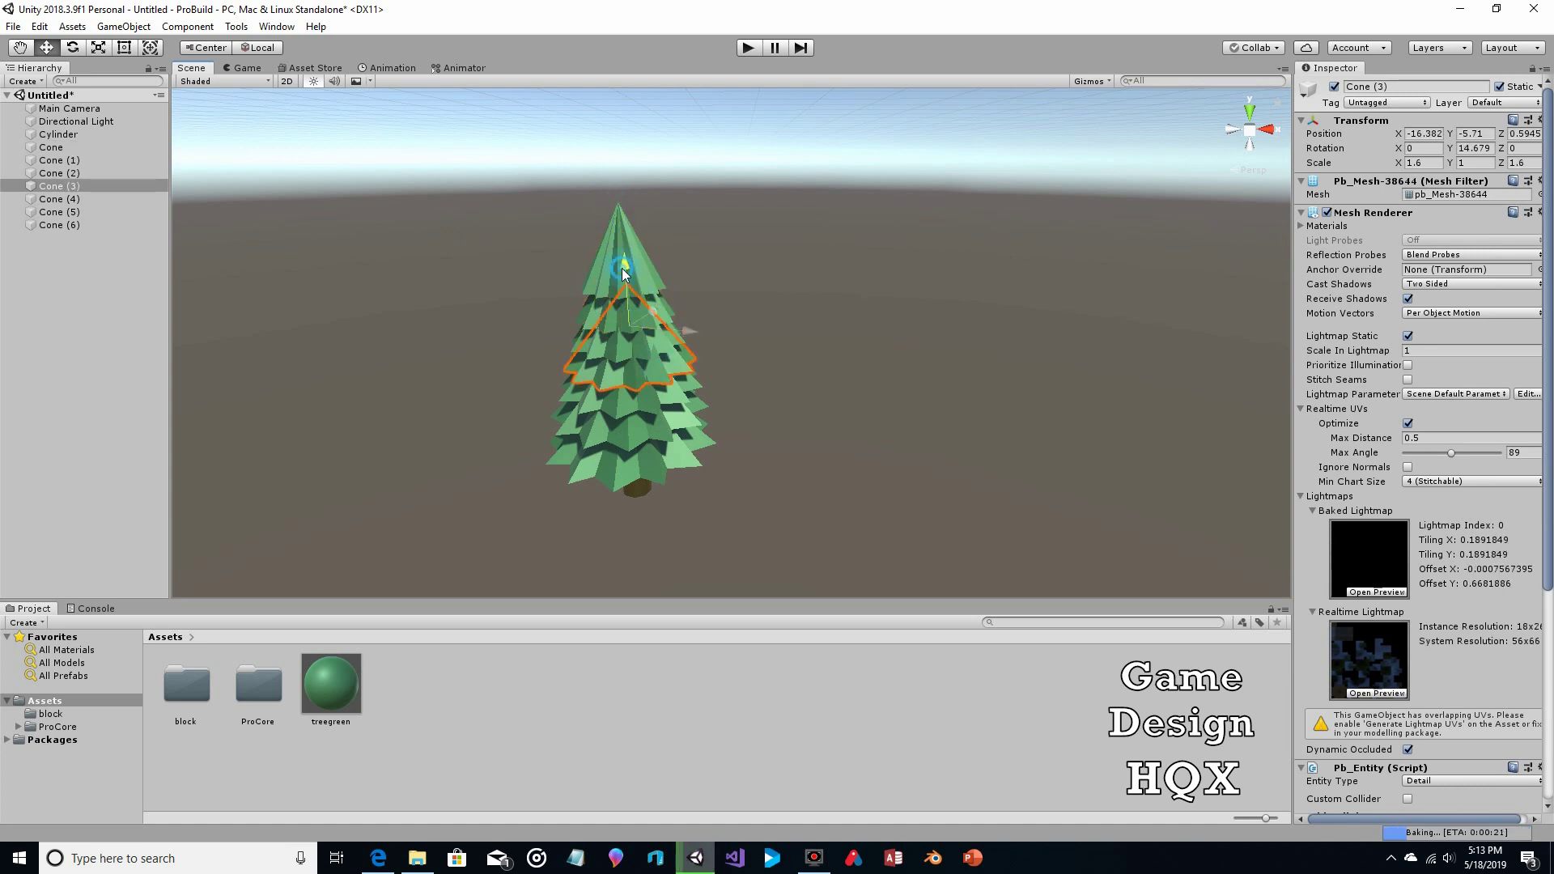
{"action": "left_click", "coordinate": [623, 408]}
{"action": "left_click_drag", "start_coordinate": [625, 290], "coordinate": [644, 446]}
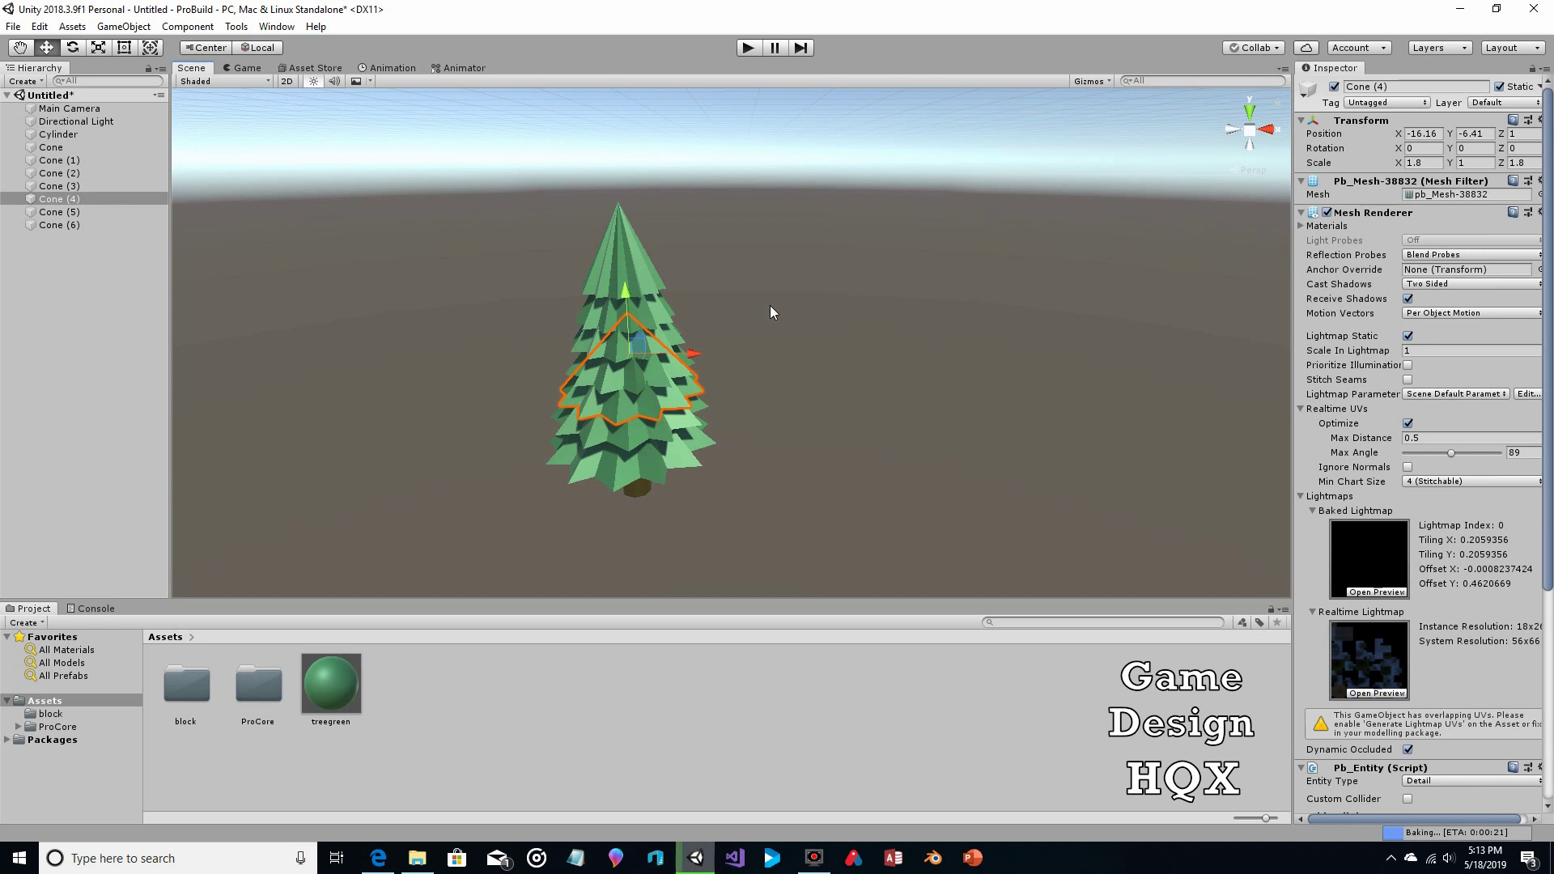